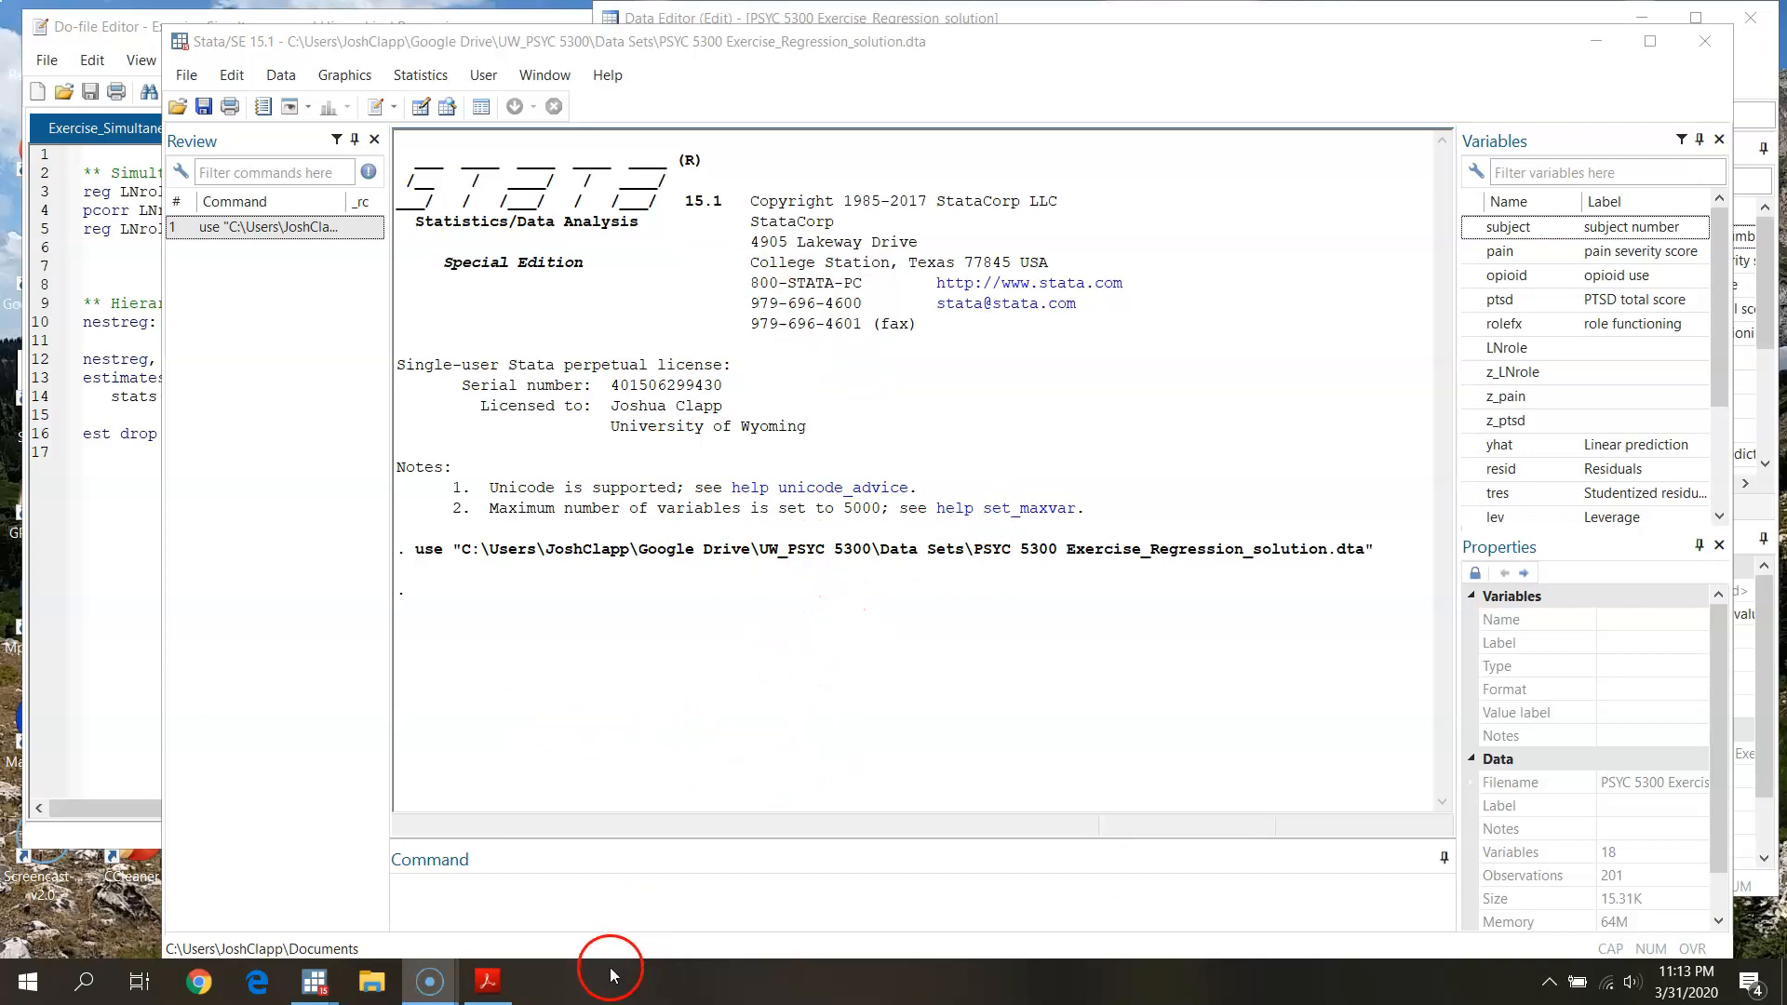
# Step: Switch to Adobe Acrobat Reader and read the definitions and ranges of the PTSD, pain, opioid and LNrolefx variables
pyautogui.click(497, 989)
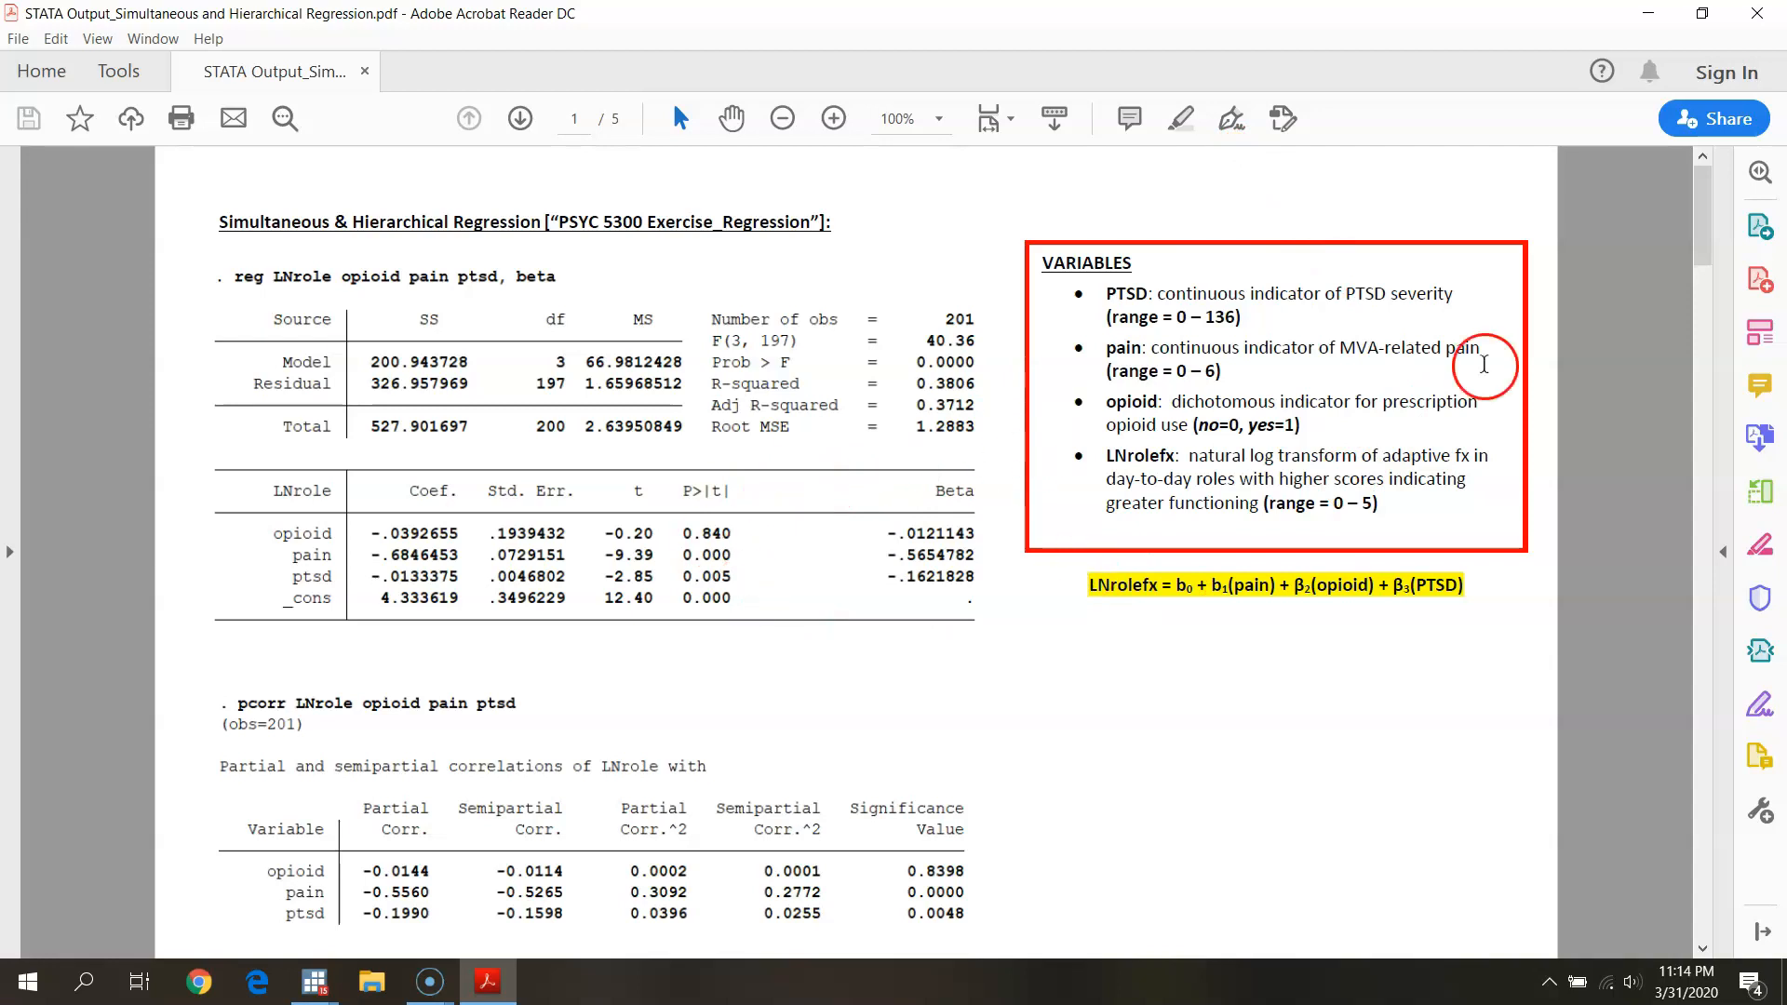
pyautogui.click(1658, 13)
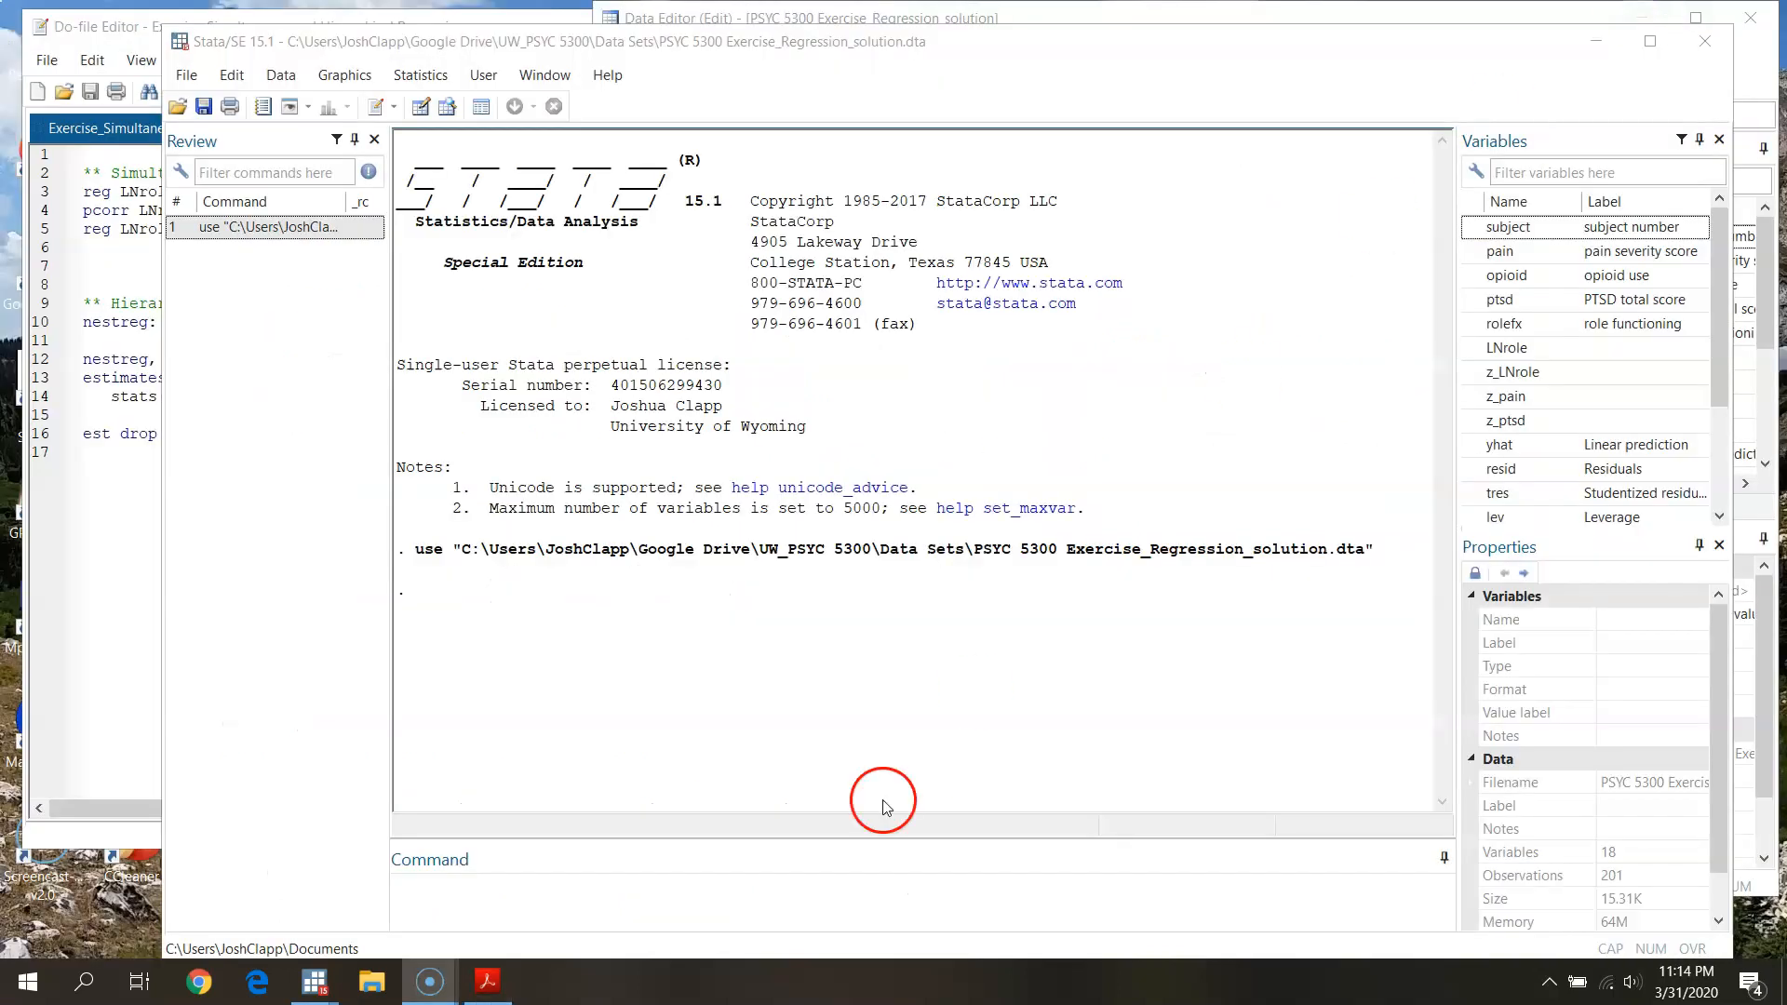
# Step: Inspect the subject, pain, opioid, ptsd and LNrole columns of the regression dataset in the Data Editor
pyautogui.click(1746, 71)
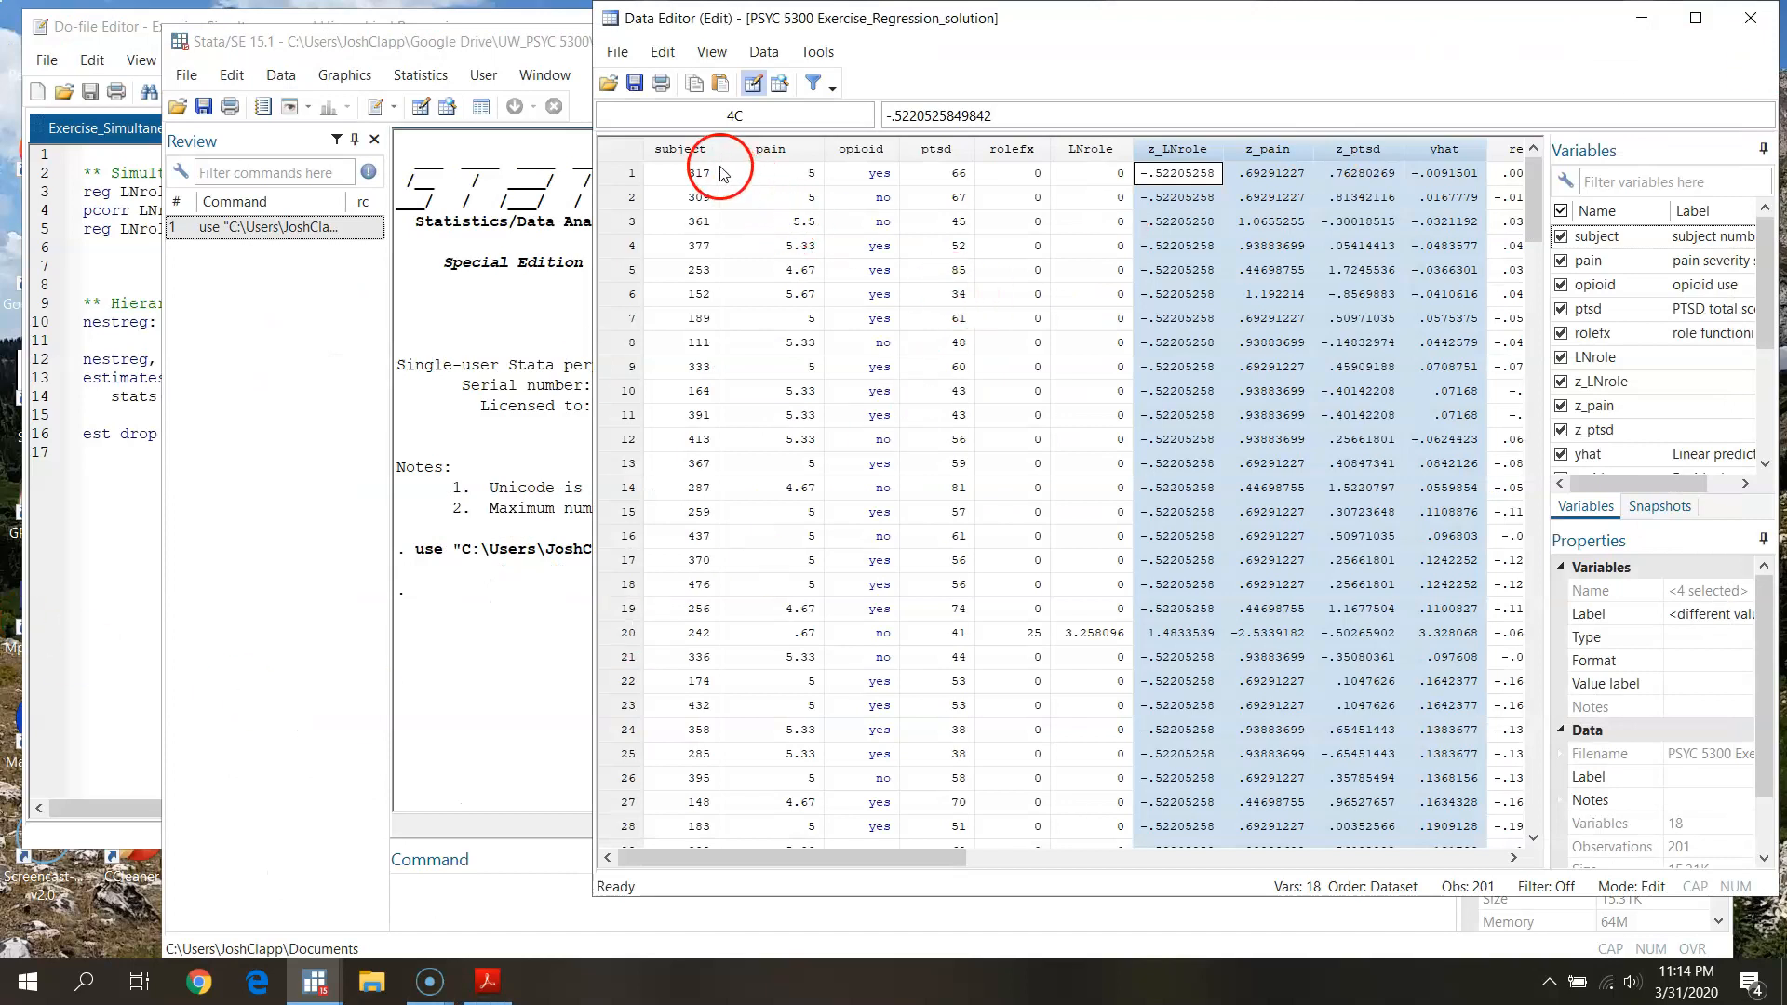
pyautogui.click(688, 149)
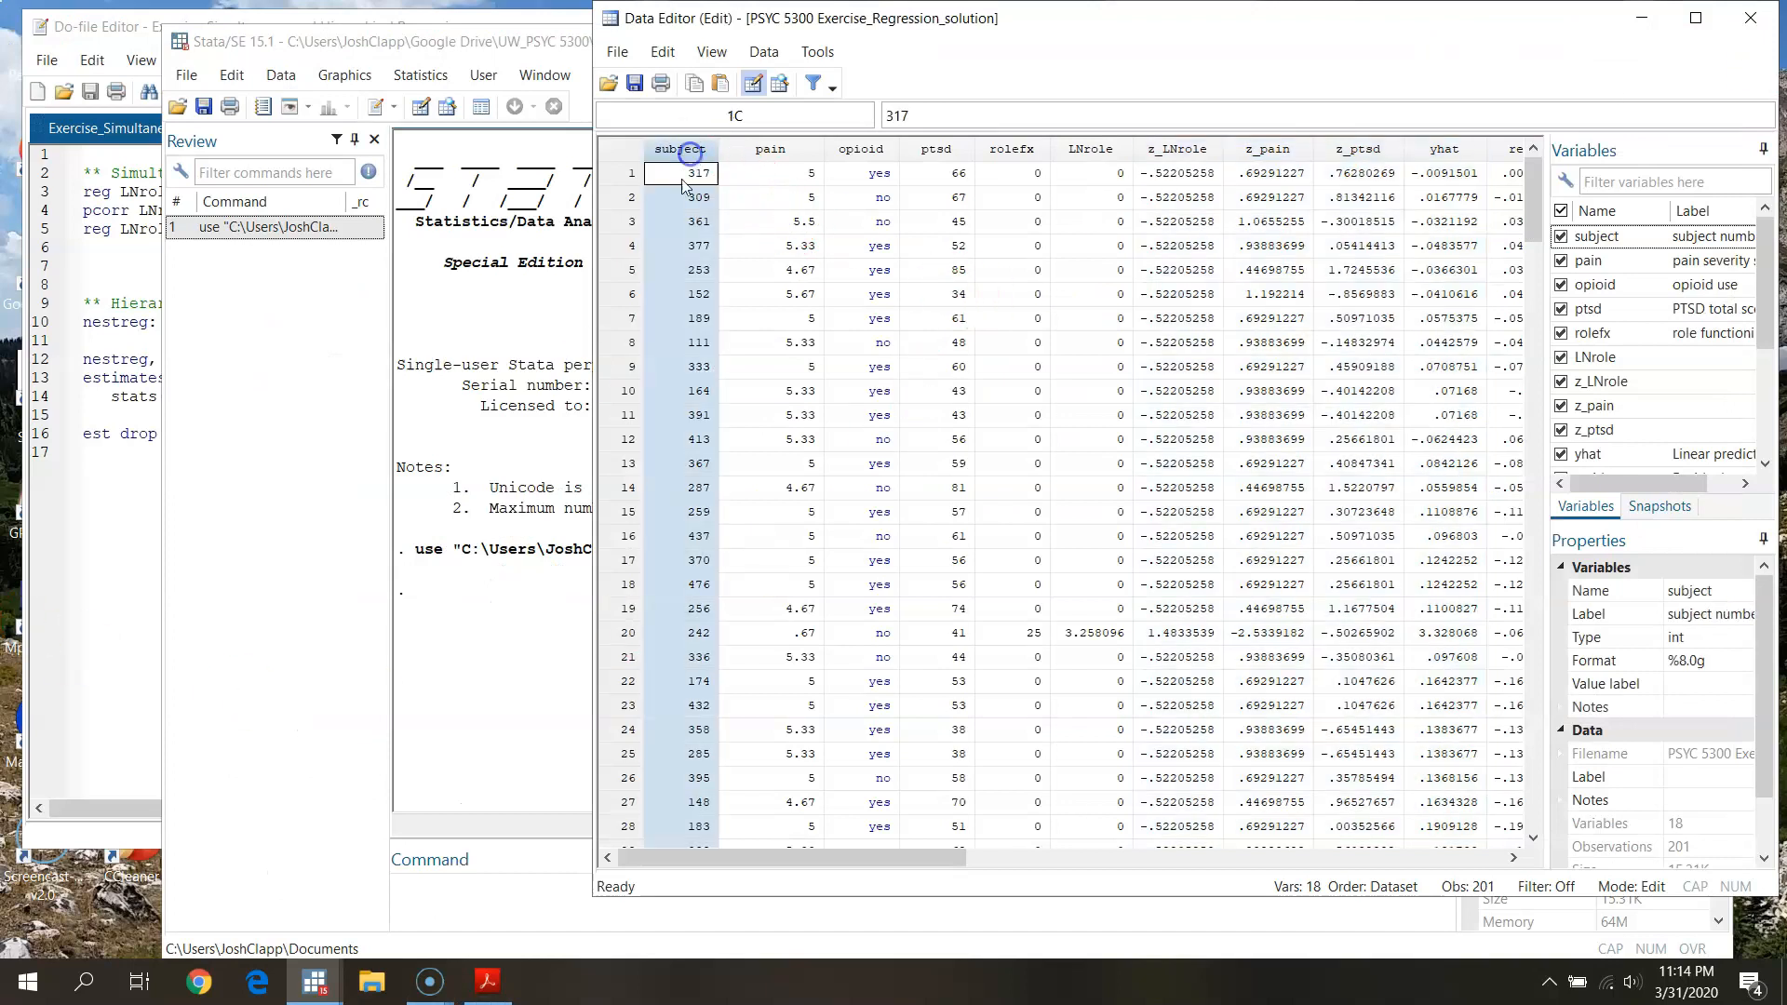
pyautogui.click(769, 156)
pyautogui.click(883, 153)
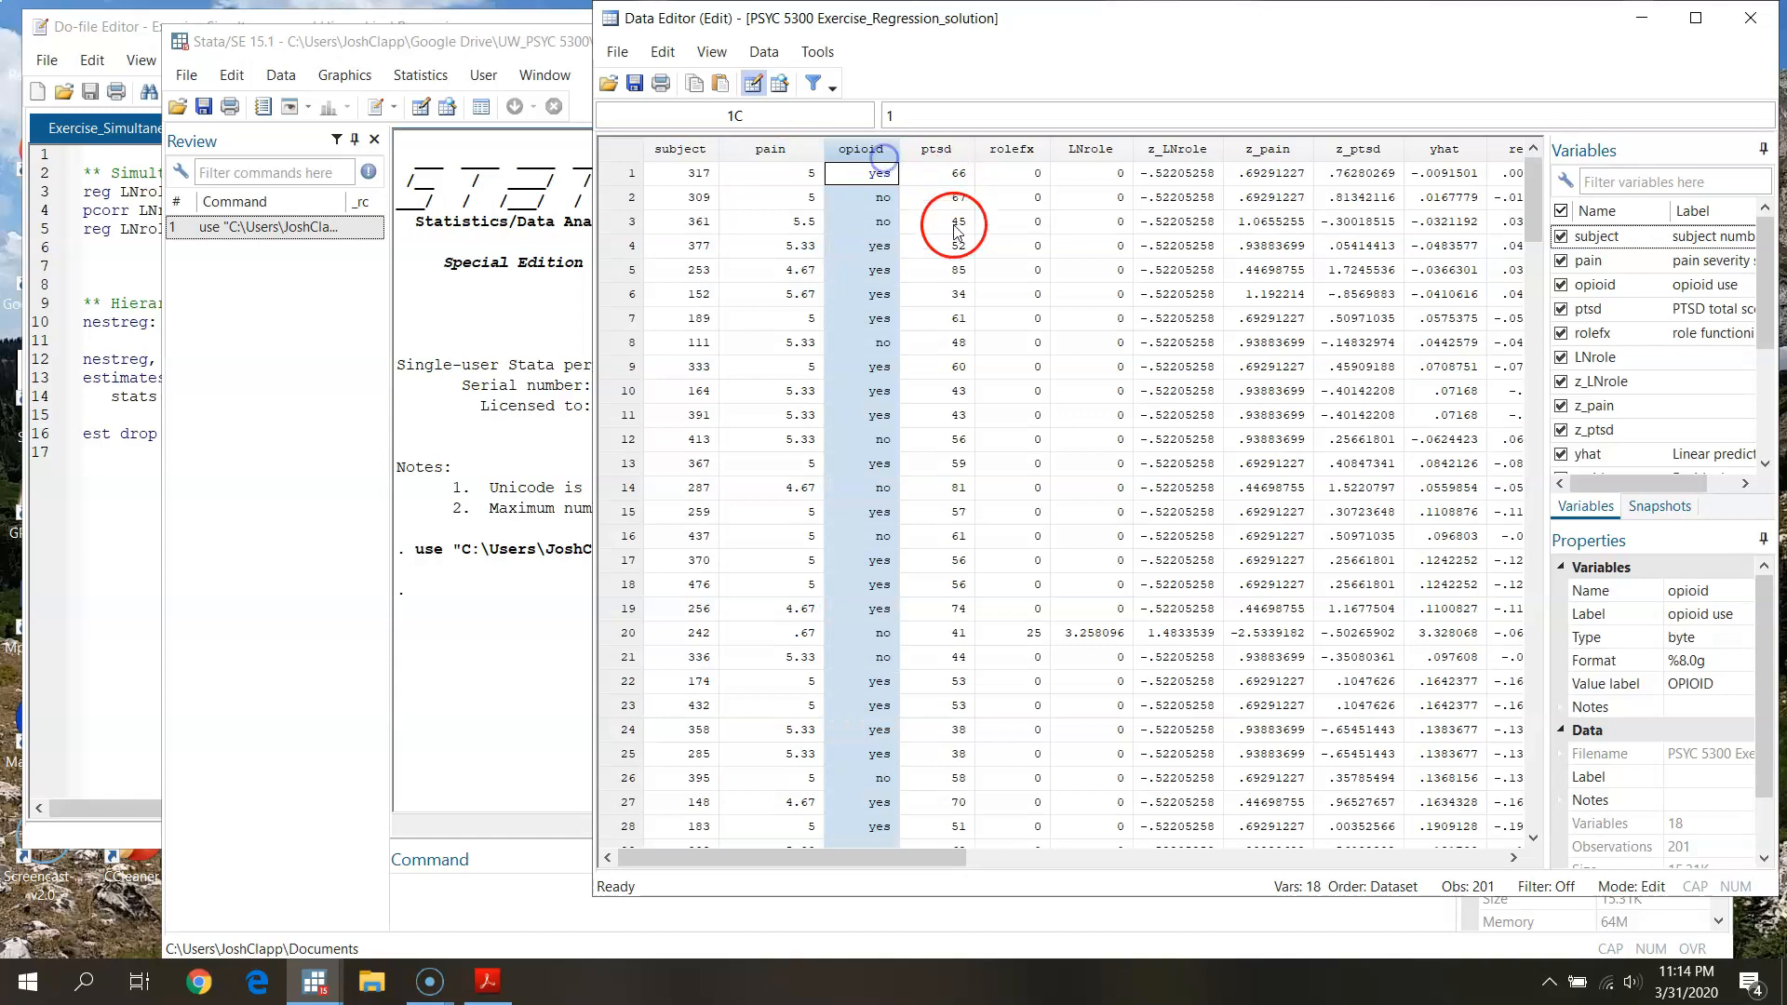
pyautogui.click(938, 151)
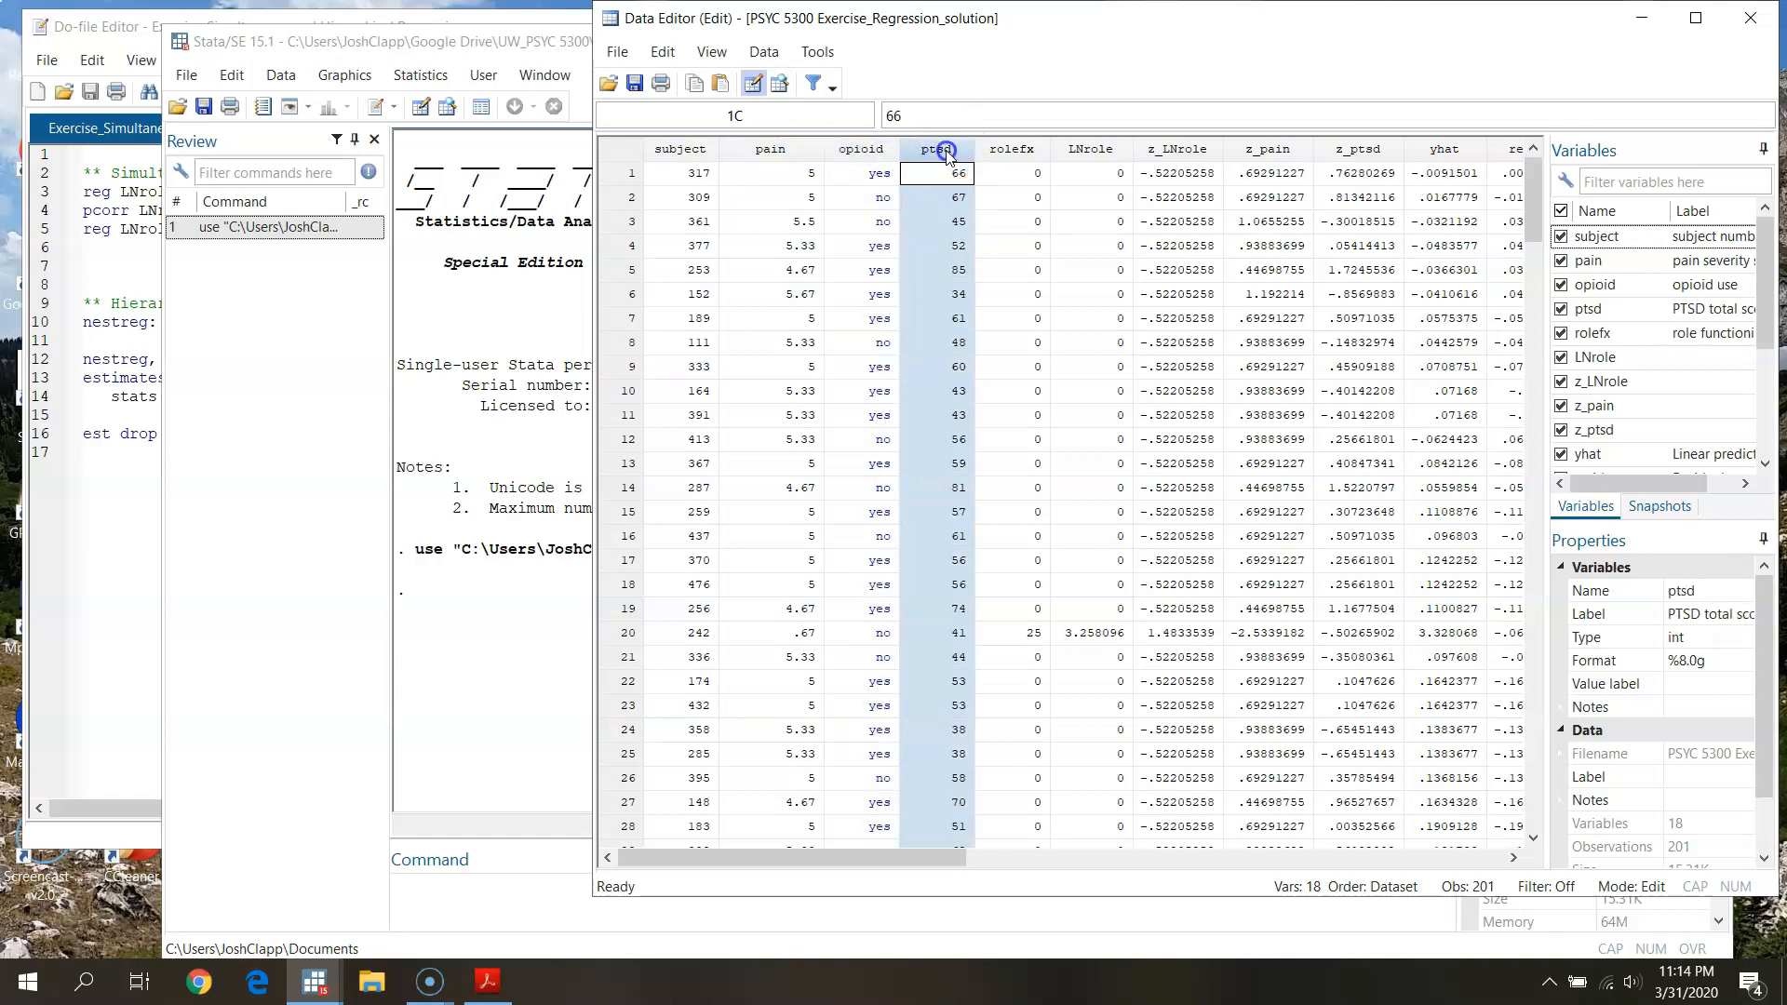
pyautogui.click(1089, 151)
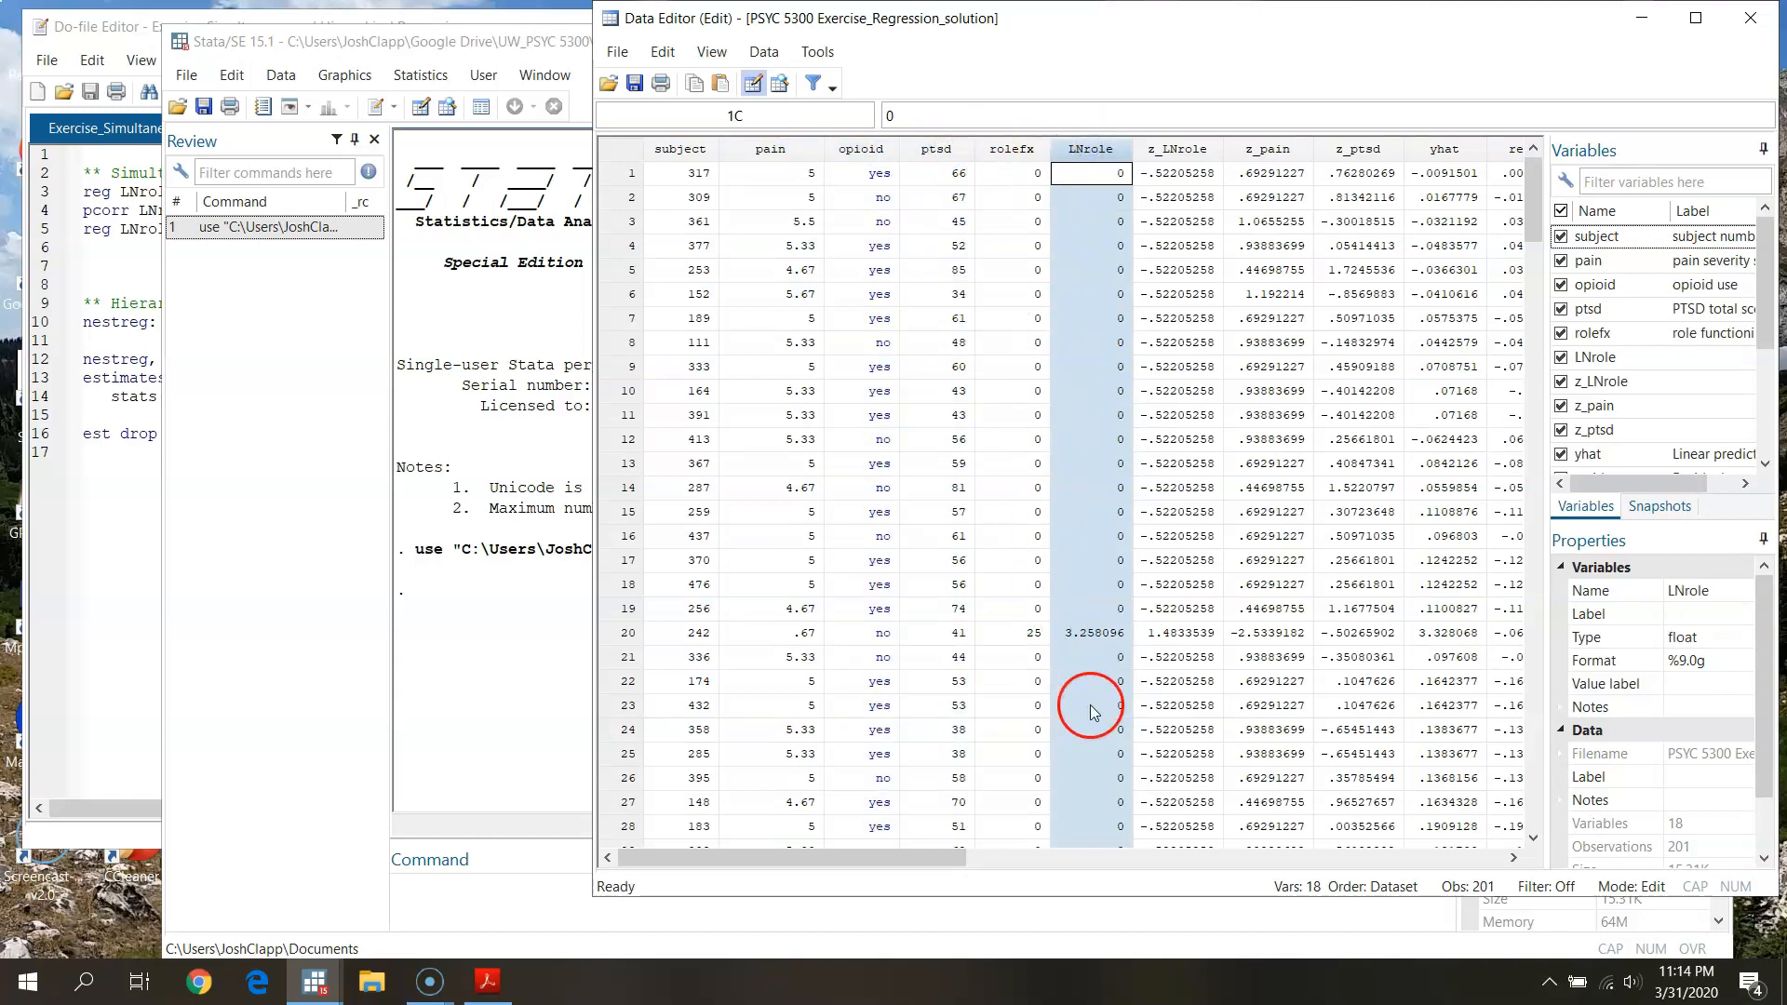
pyautogui.moveTo(845, 855); pyautogui.dragTo(766, 882)
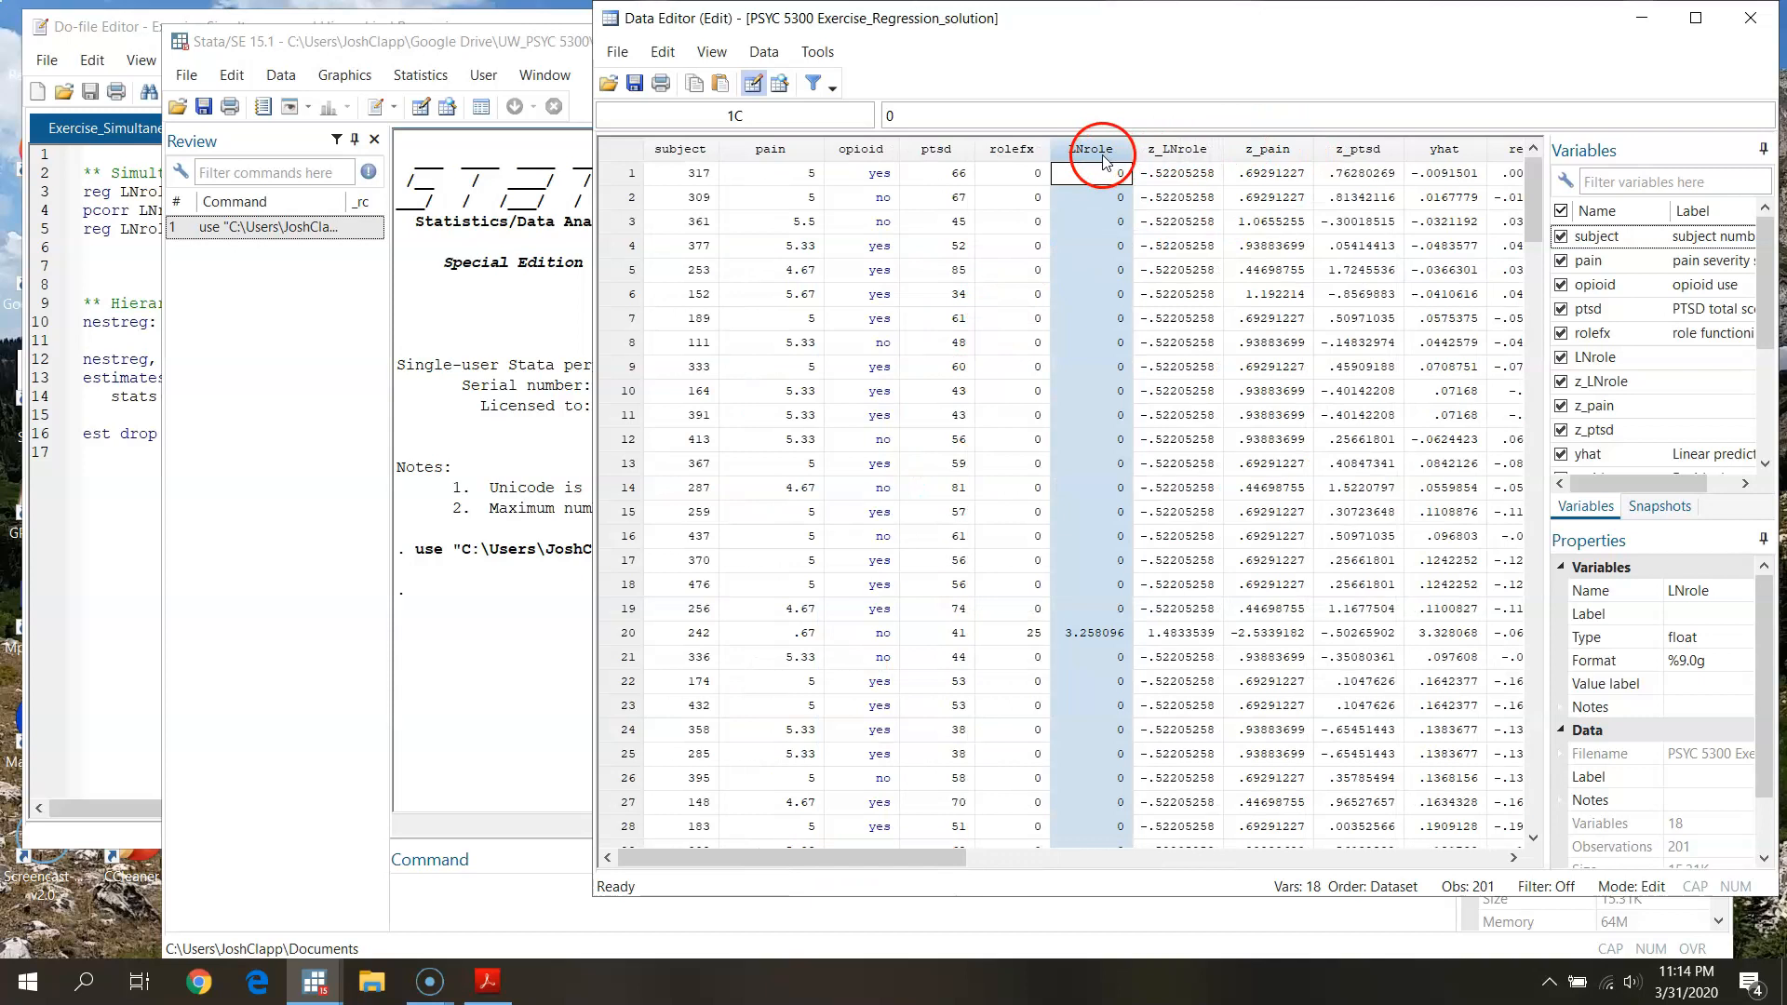
# Step: Bring up the do-file and insert blank lines between the three commands under Simultaneous Regression
pyautogui.click(319, 41)
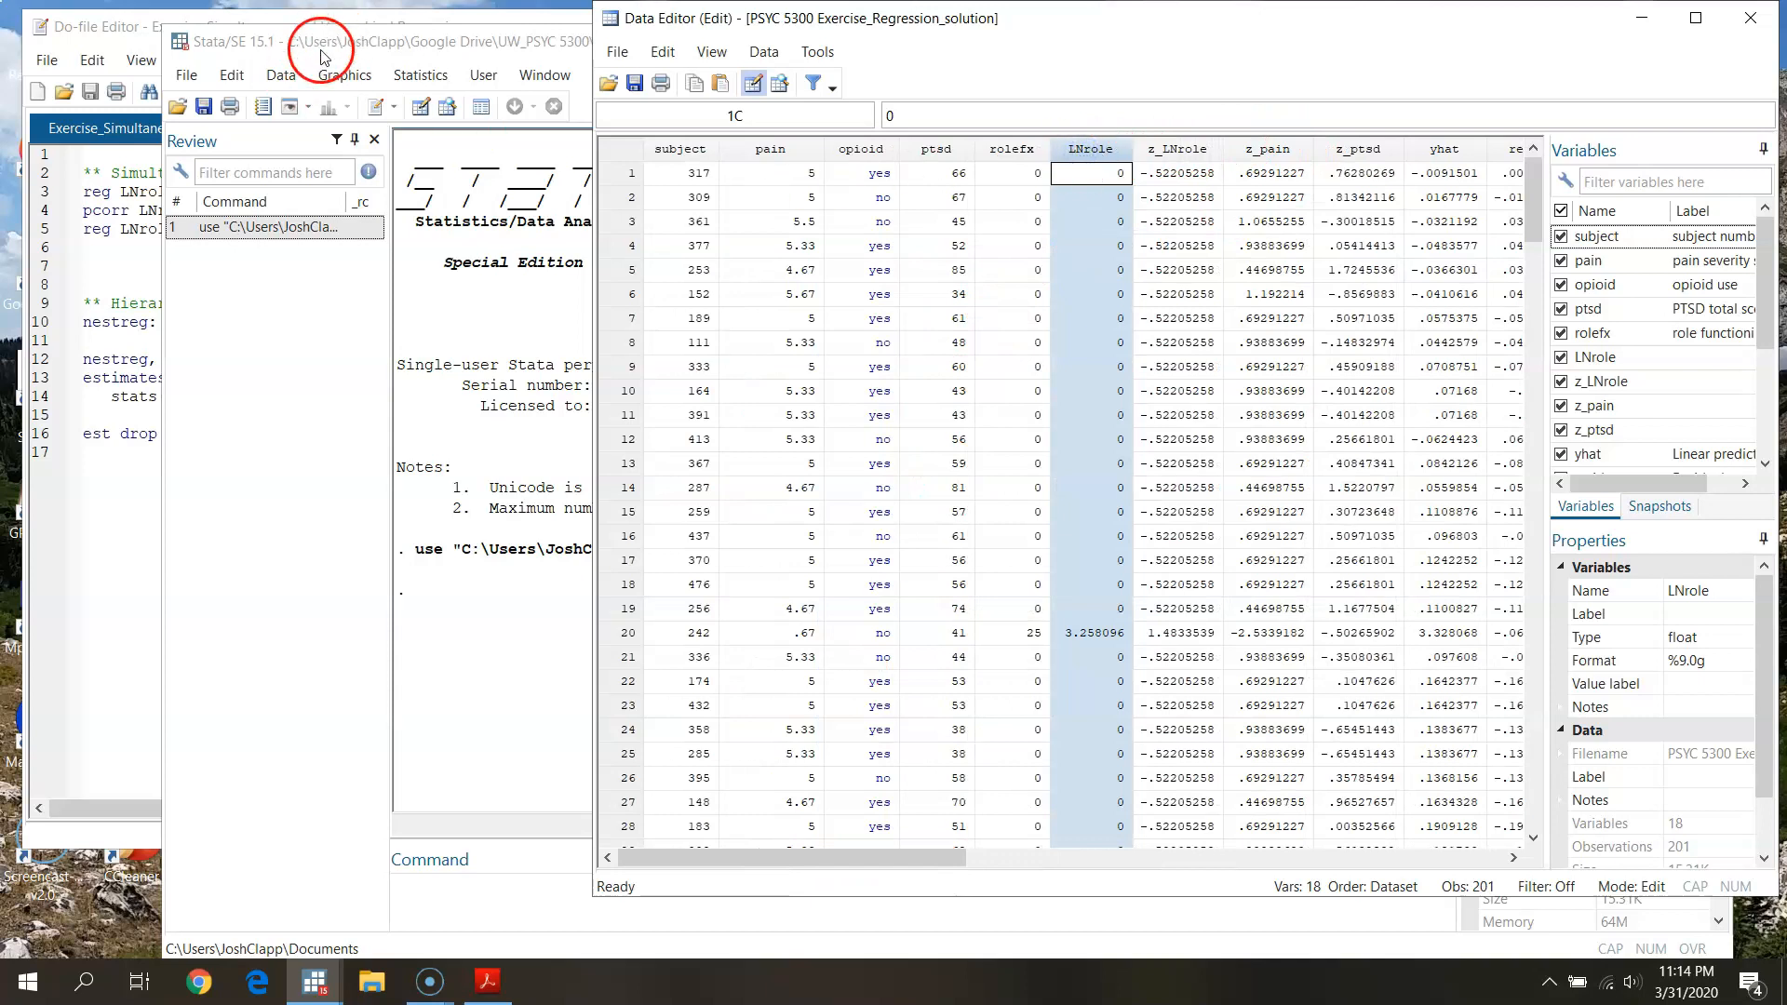
pyautogui.click(383, 750)
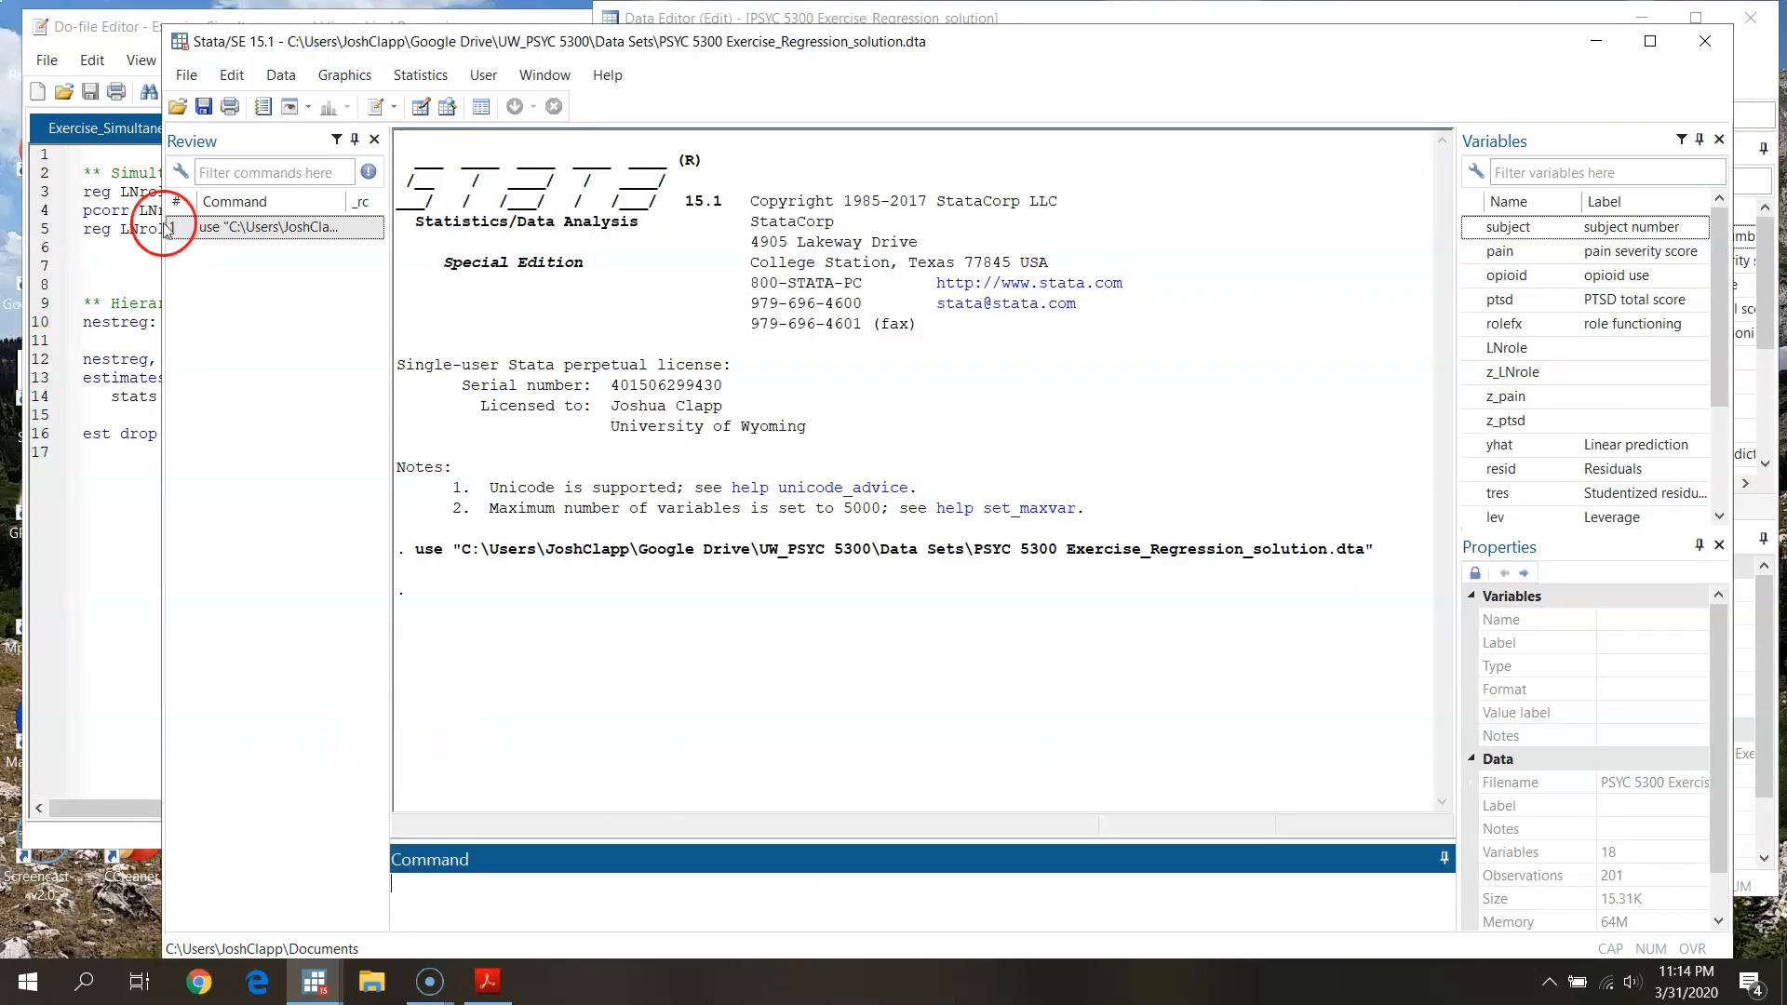
pyautogui.click(126, 41)
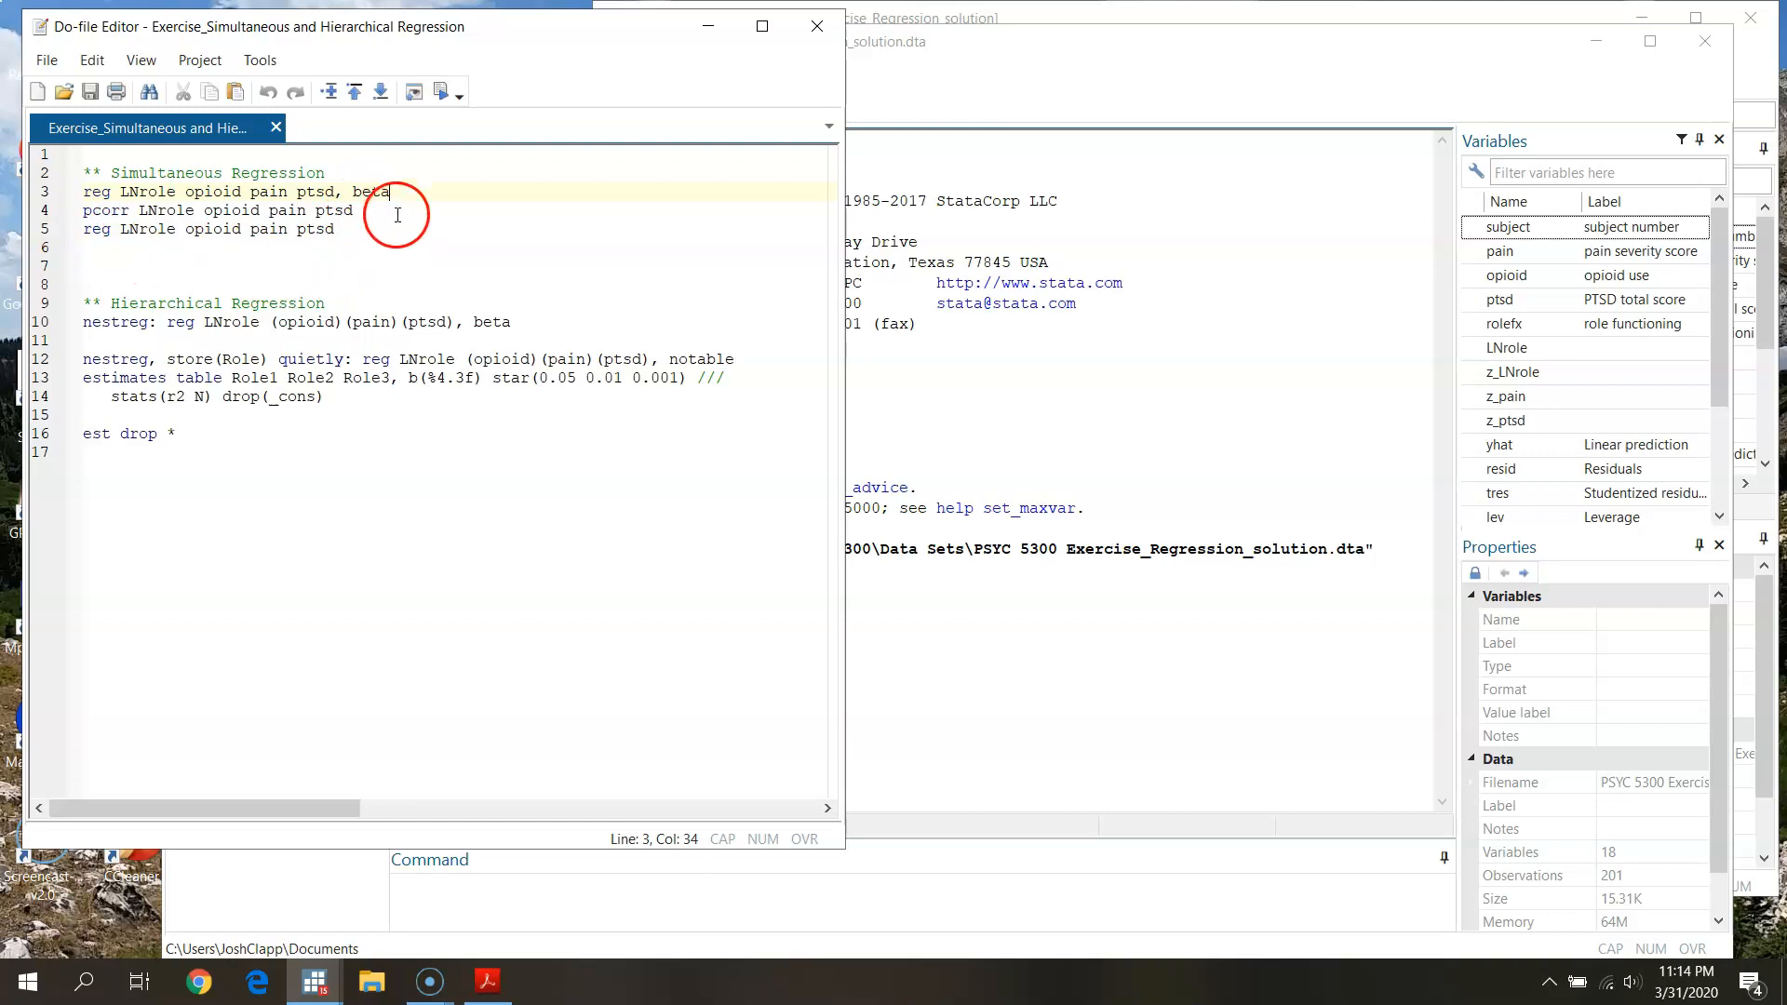
pyautogui.press('Return')
pyautogui.click(369, 229)
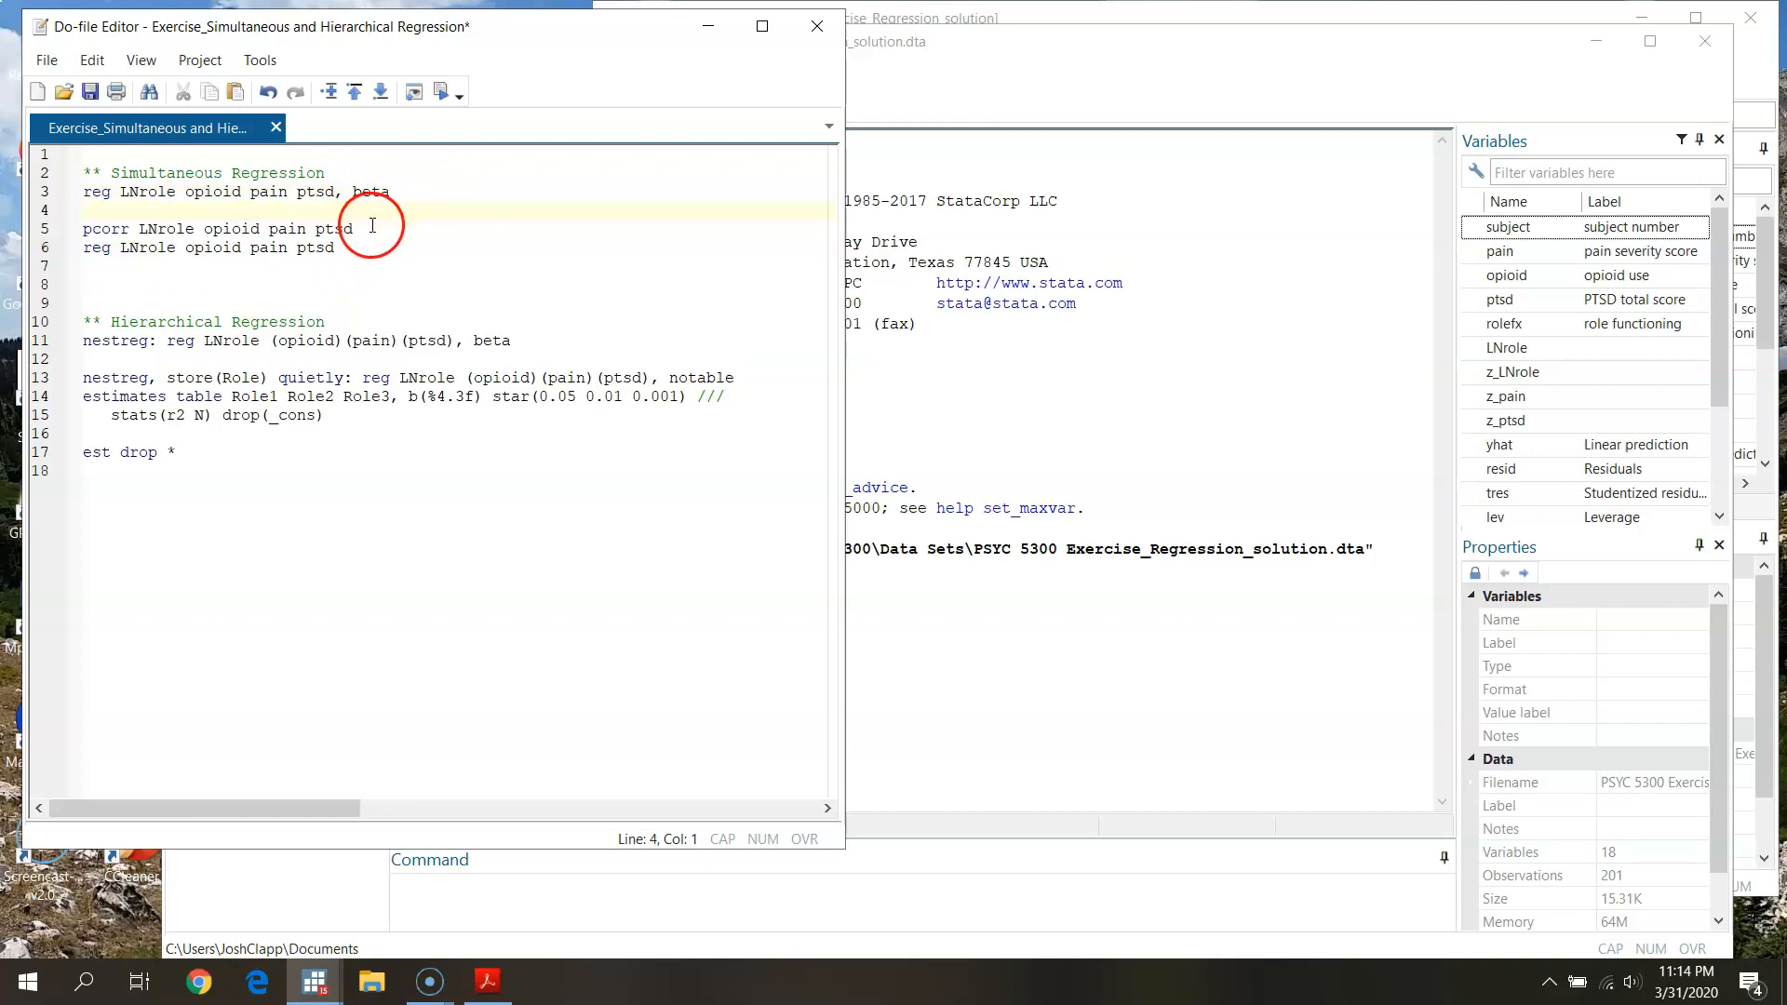
pyautogui.press('Return')
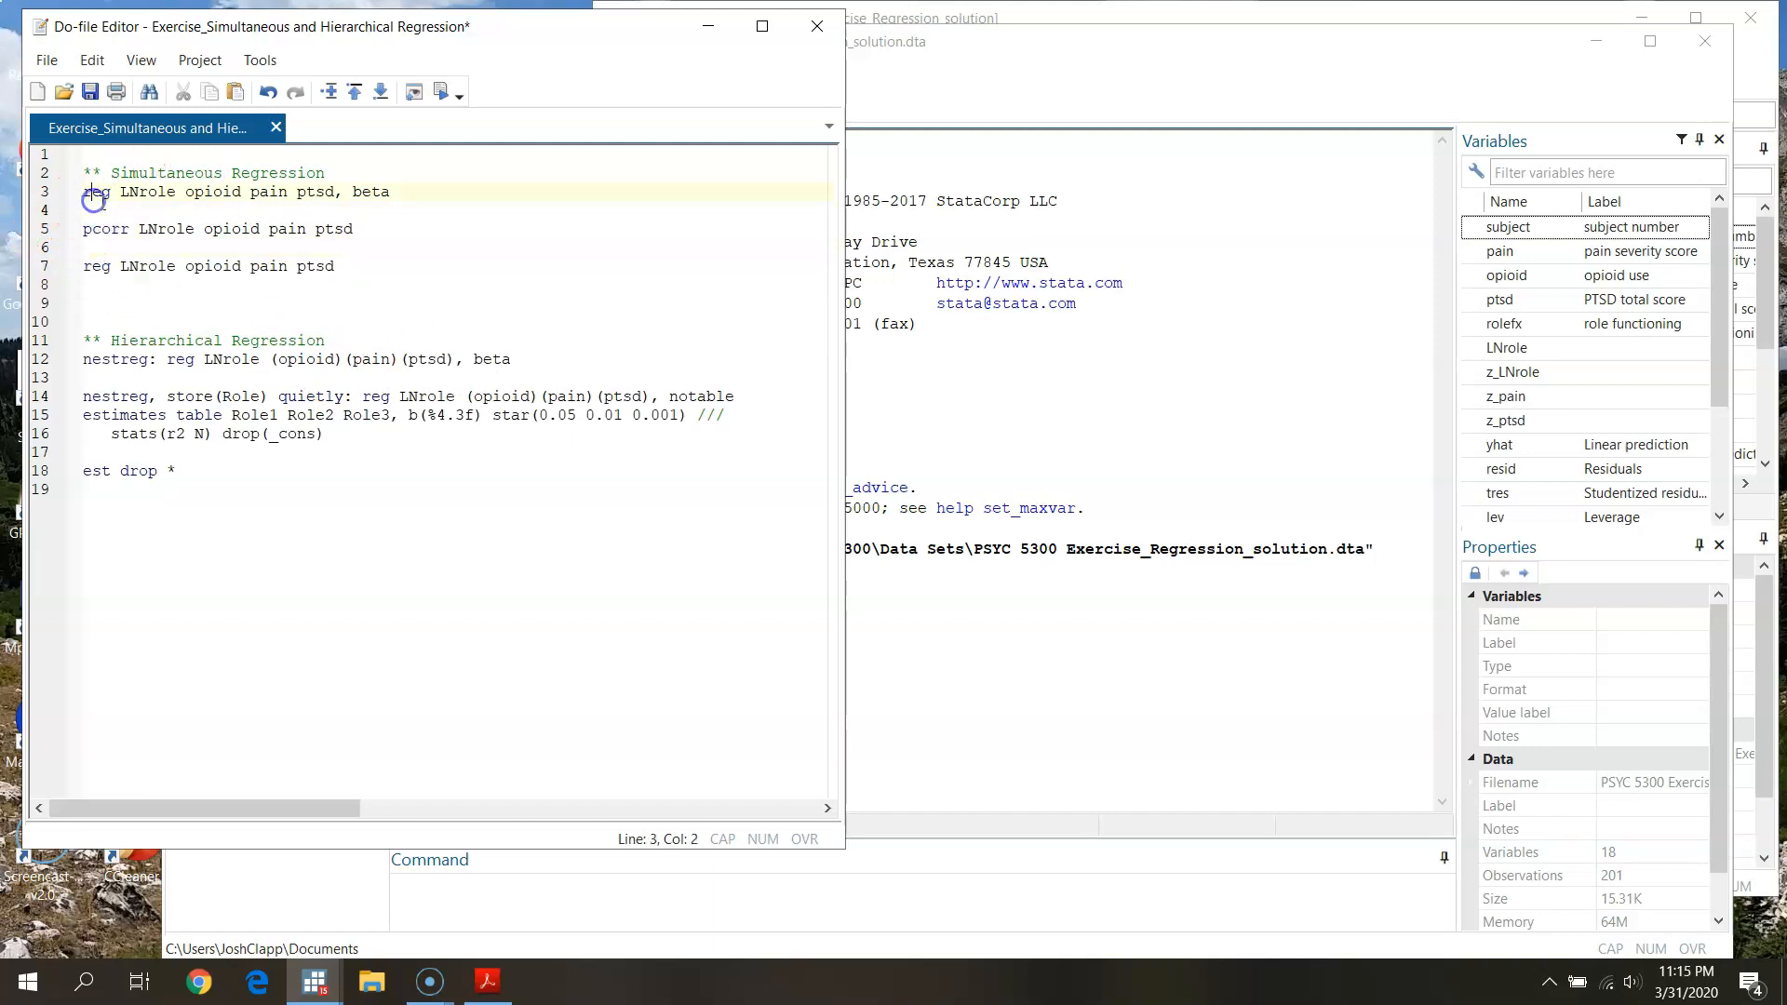
# Step: Run only the do-file line "reg LNrole opioid pain ptsd, beta" and bring the Stata results window to the front
pyautogui.click(138, 191)
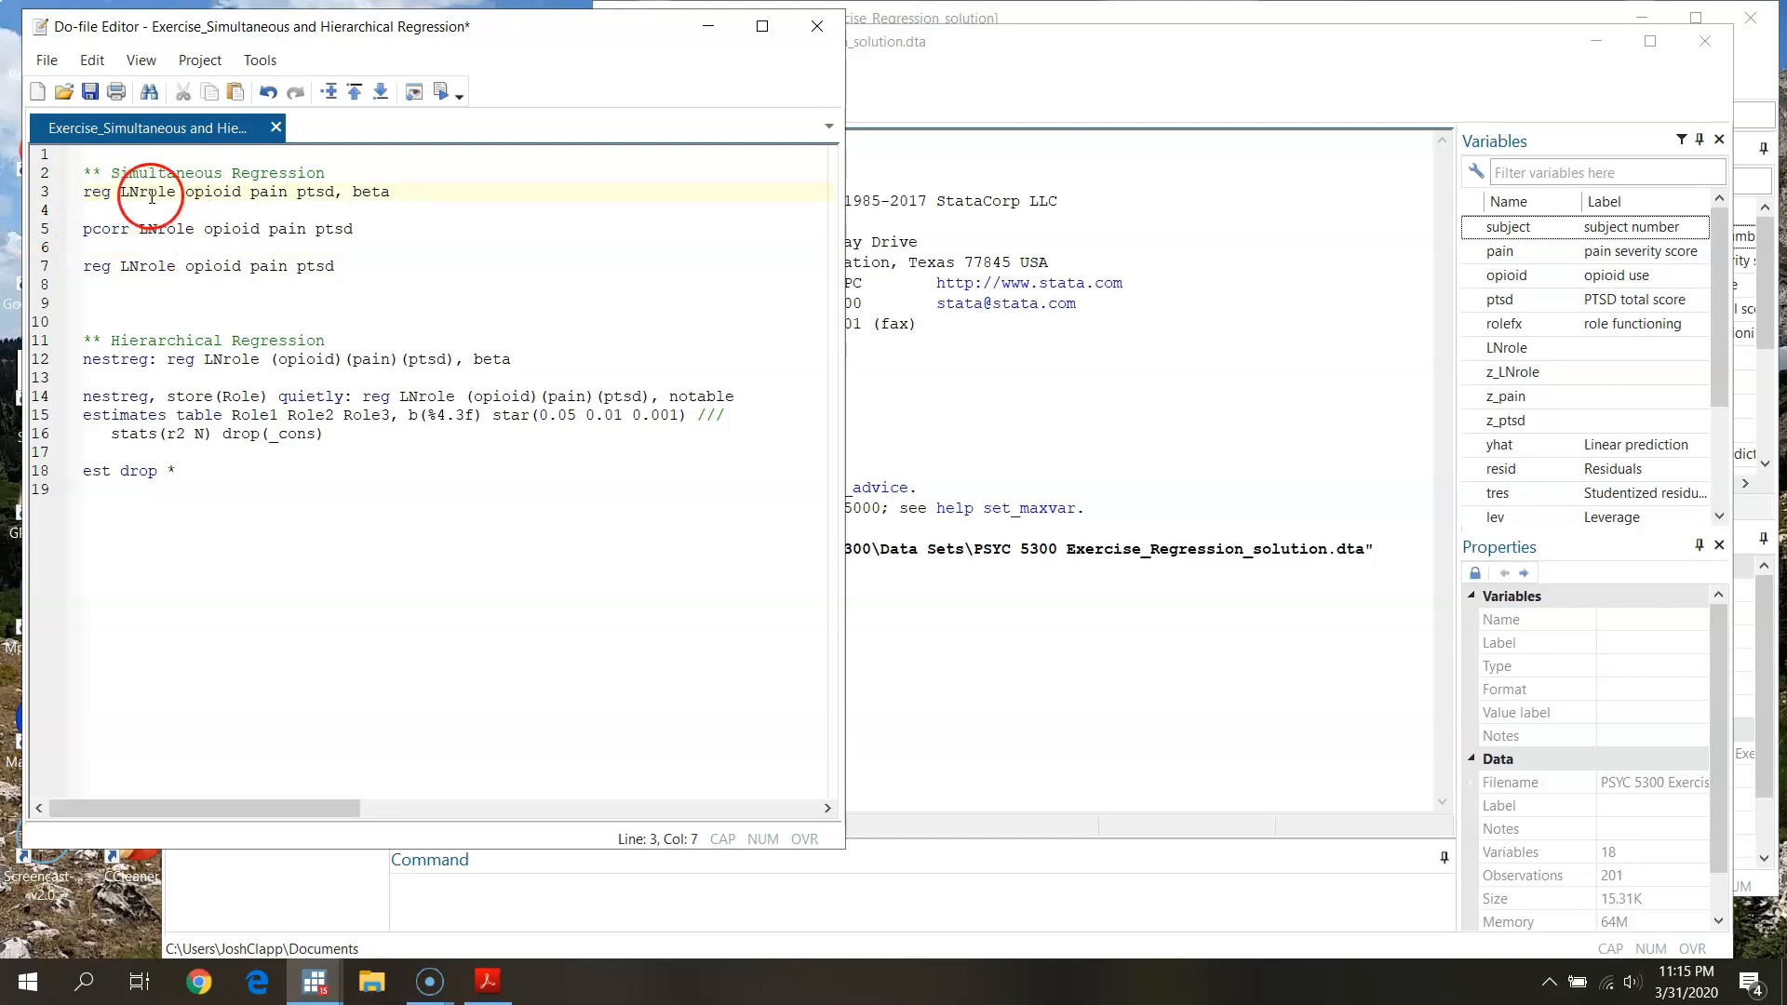
pyautogui.click(219, 191)
pyautogui.click(274, 193)
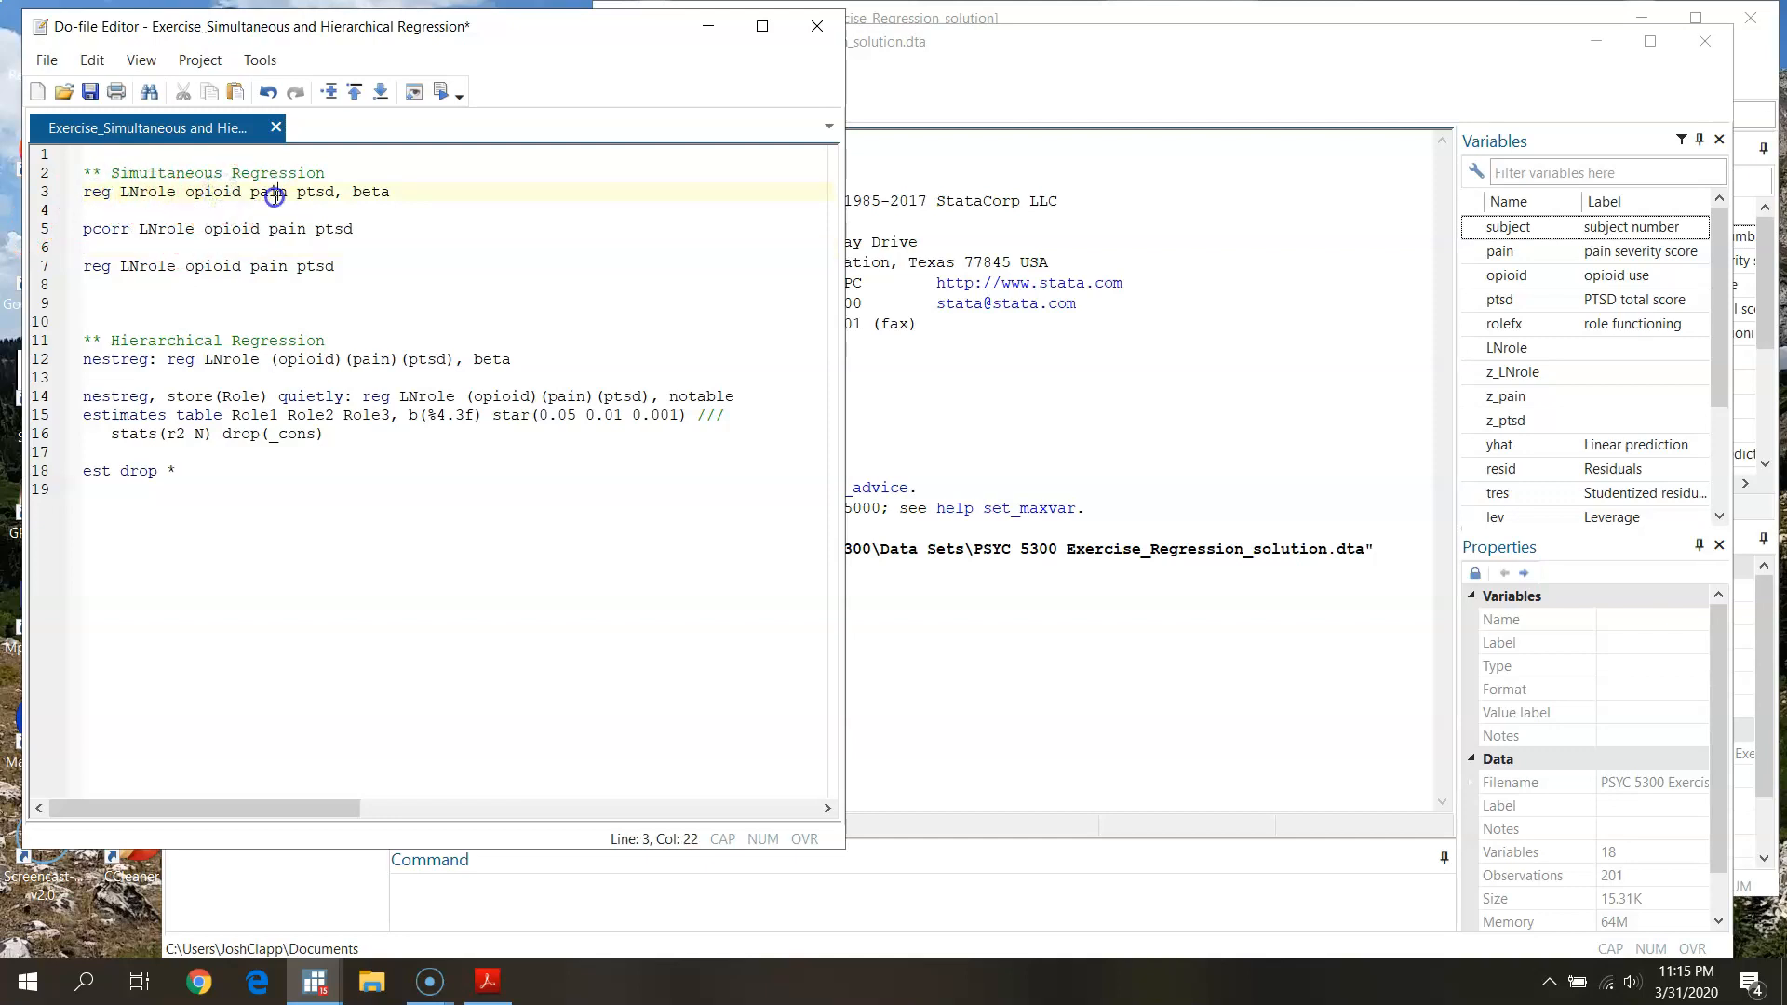
pyautogui.click(339, 198)
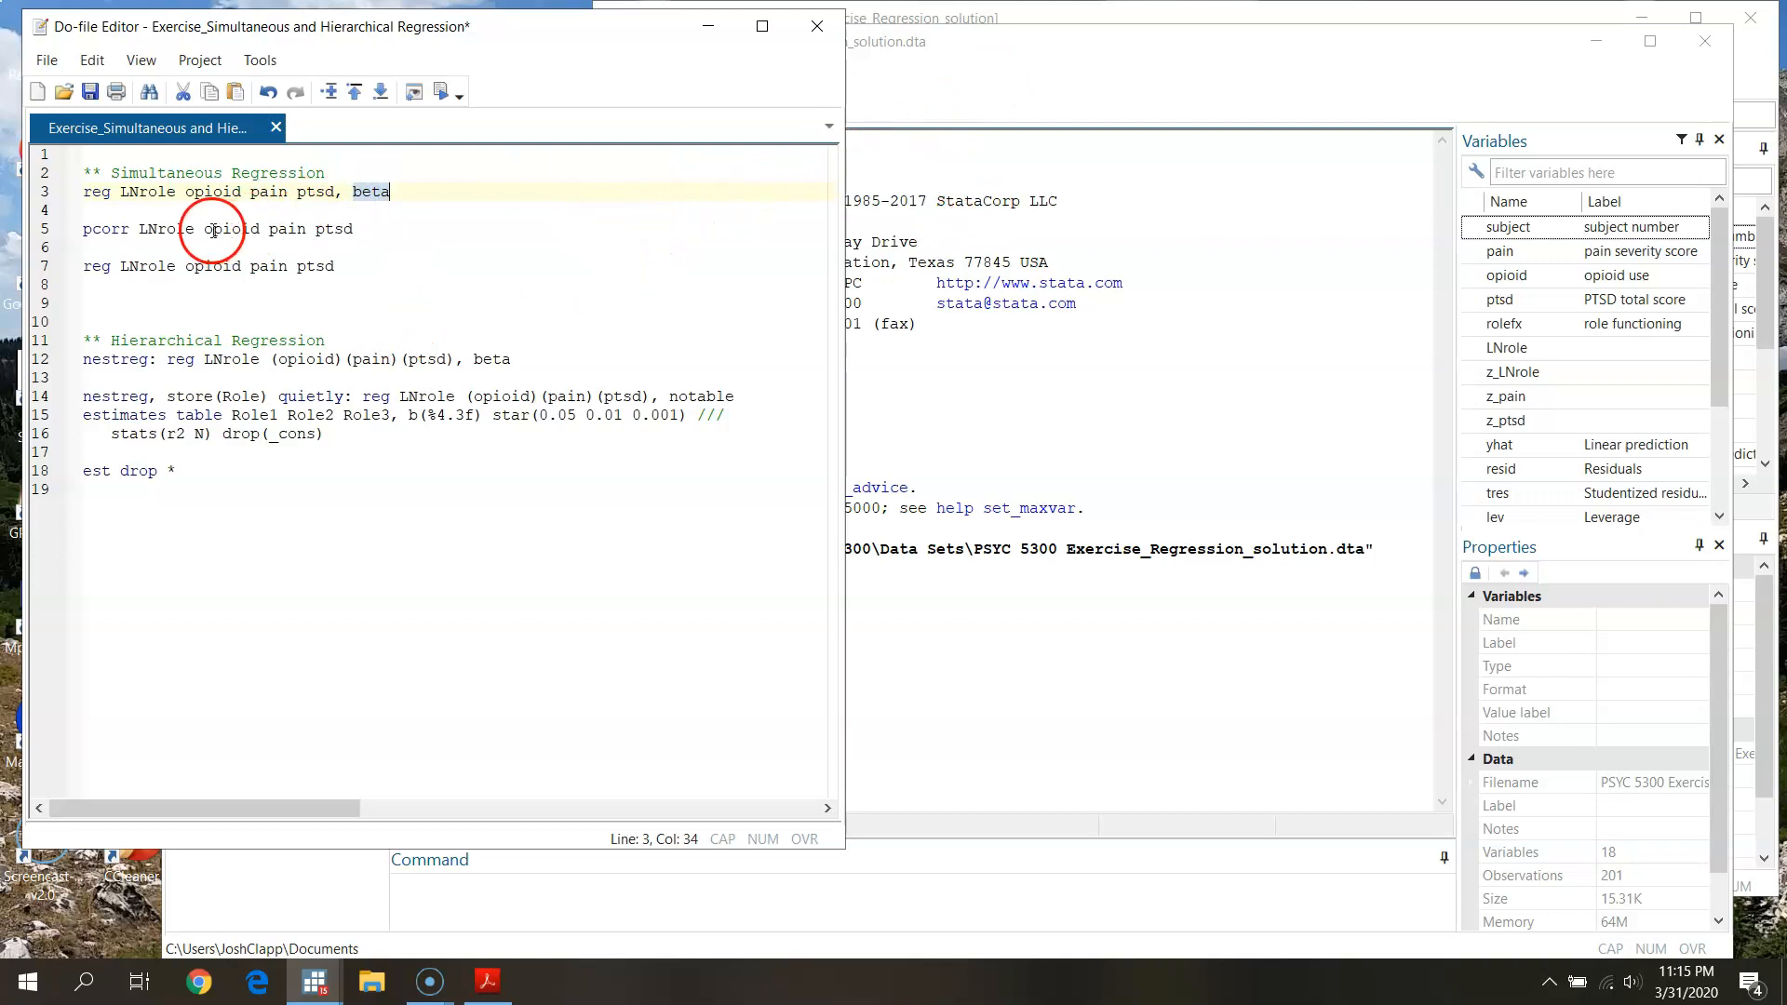
pyautogui.click(136, 210)
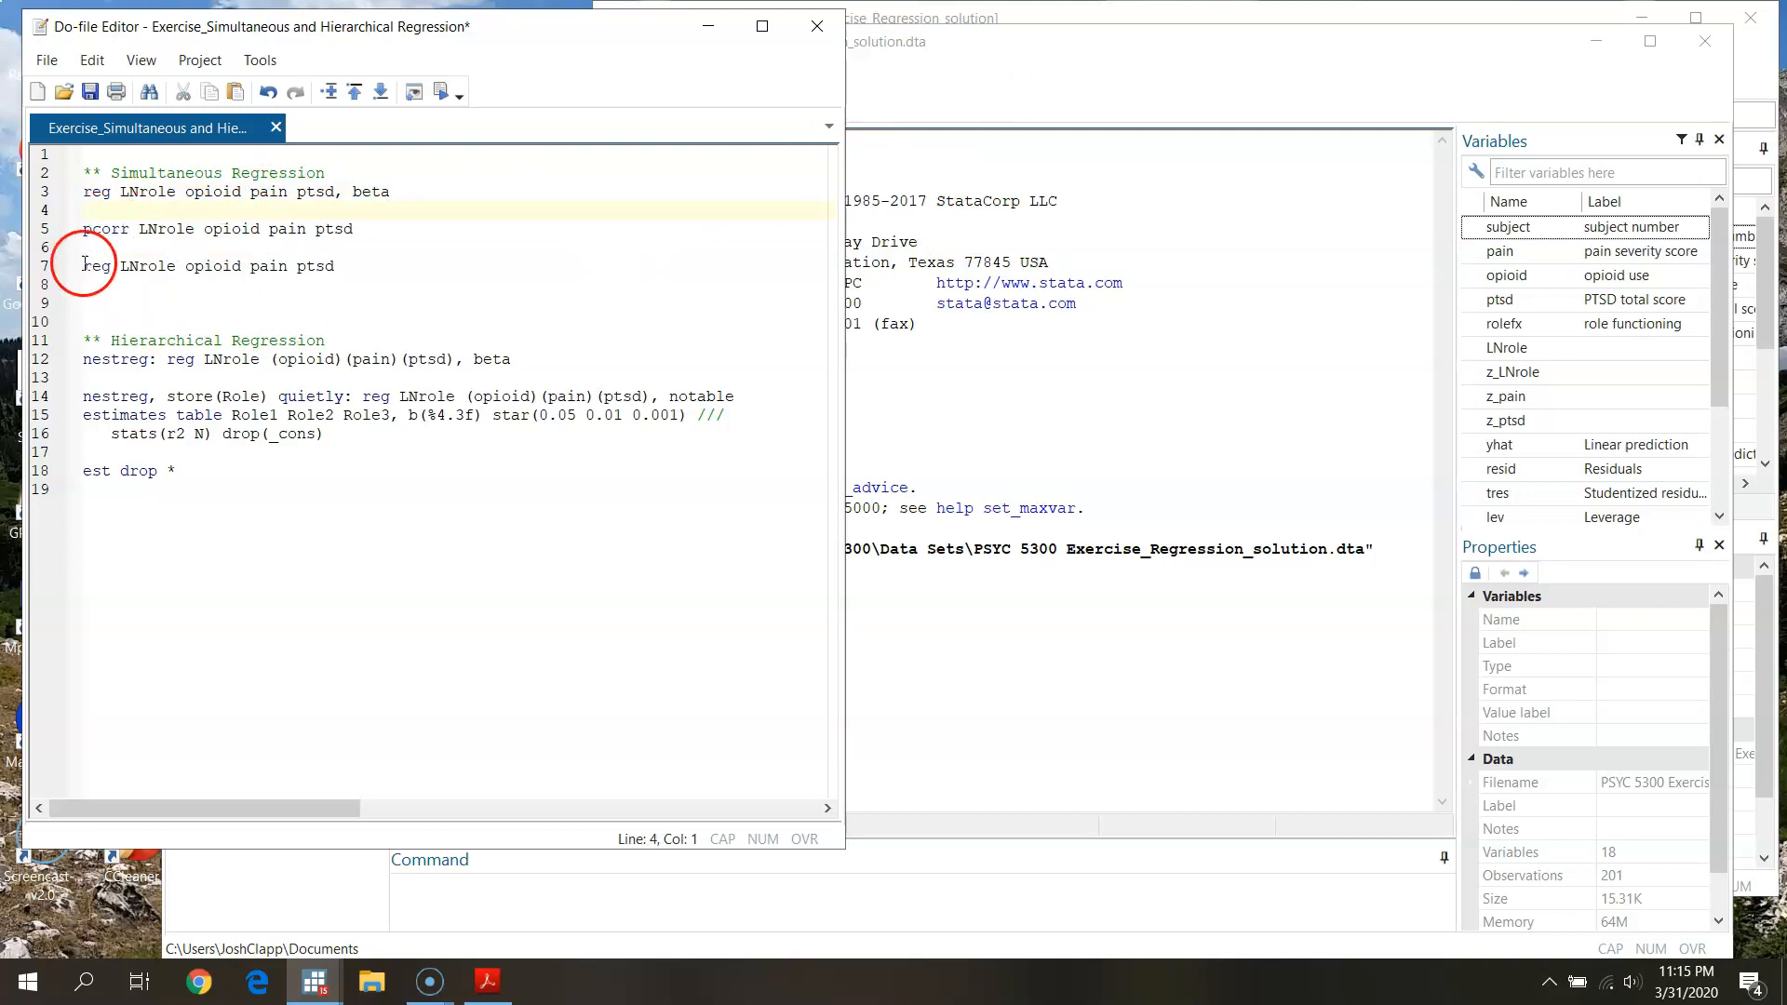
pyautogui.click(41, 192)
pyautogui.click(440, 90)
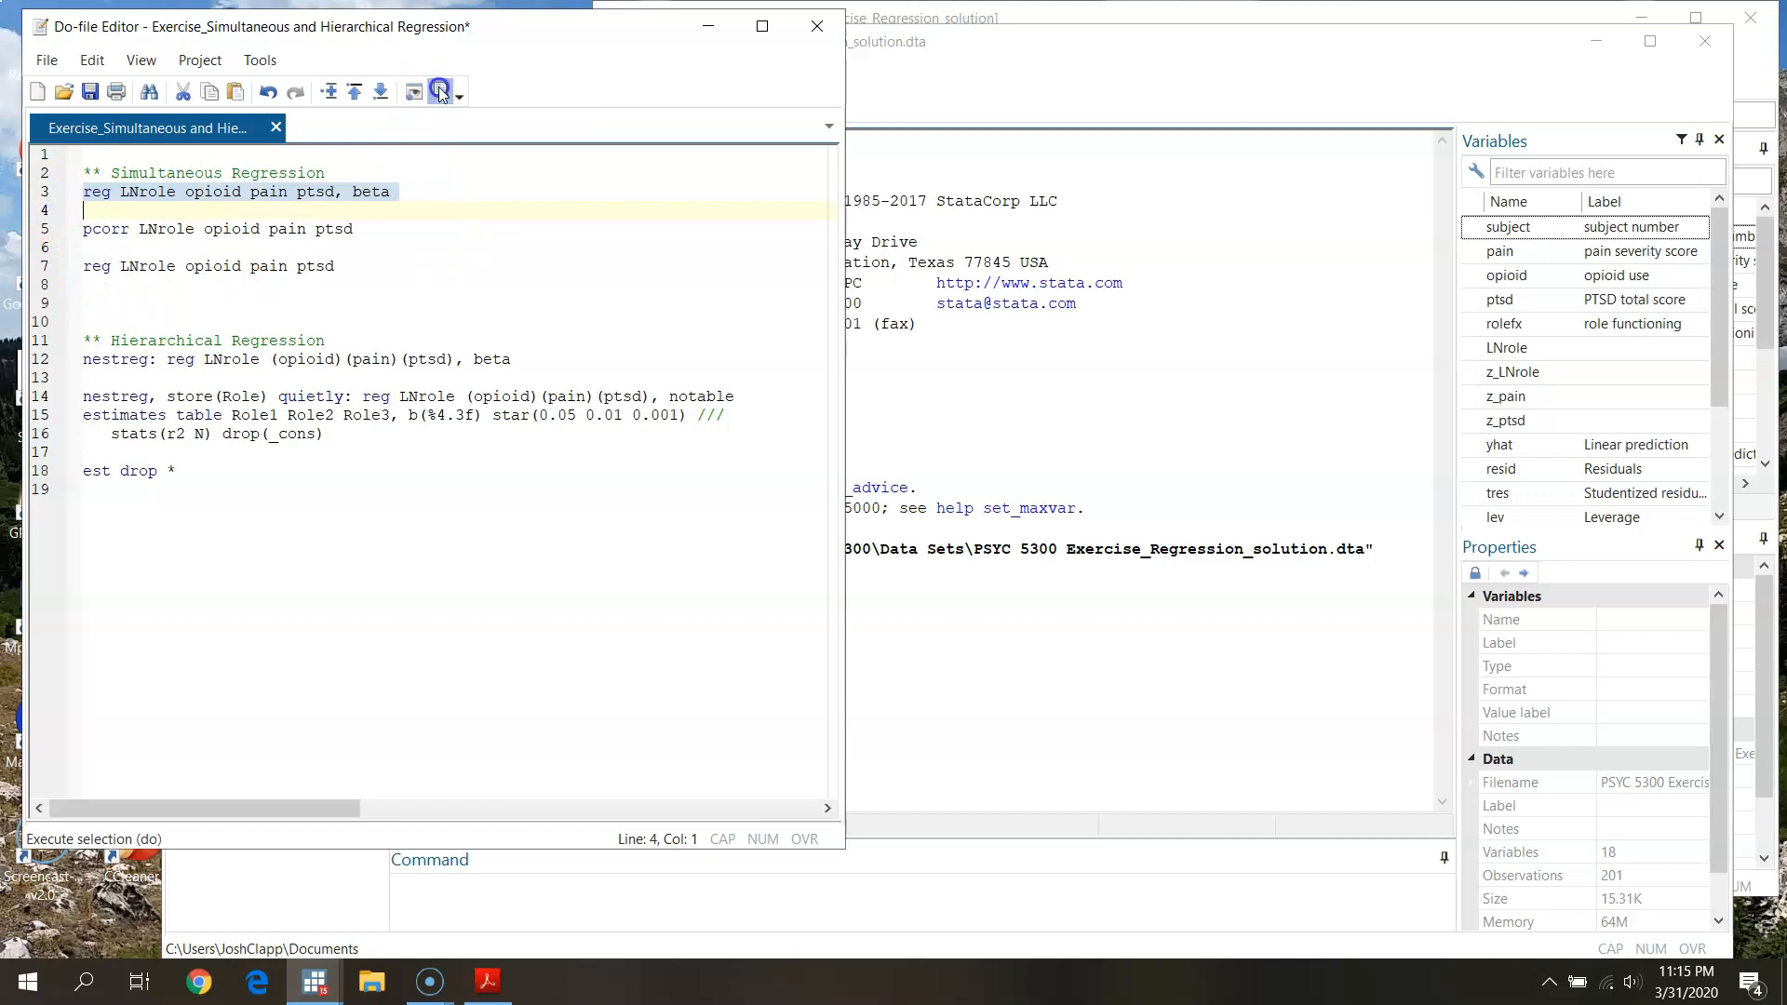
pyautogui.click(1122, 81)
pyautogui.moveTo(1226, 24); pyautogui.dragTo(1227, 2)
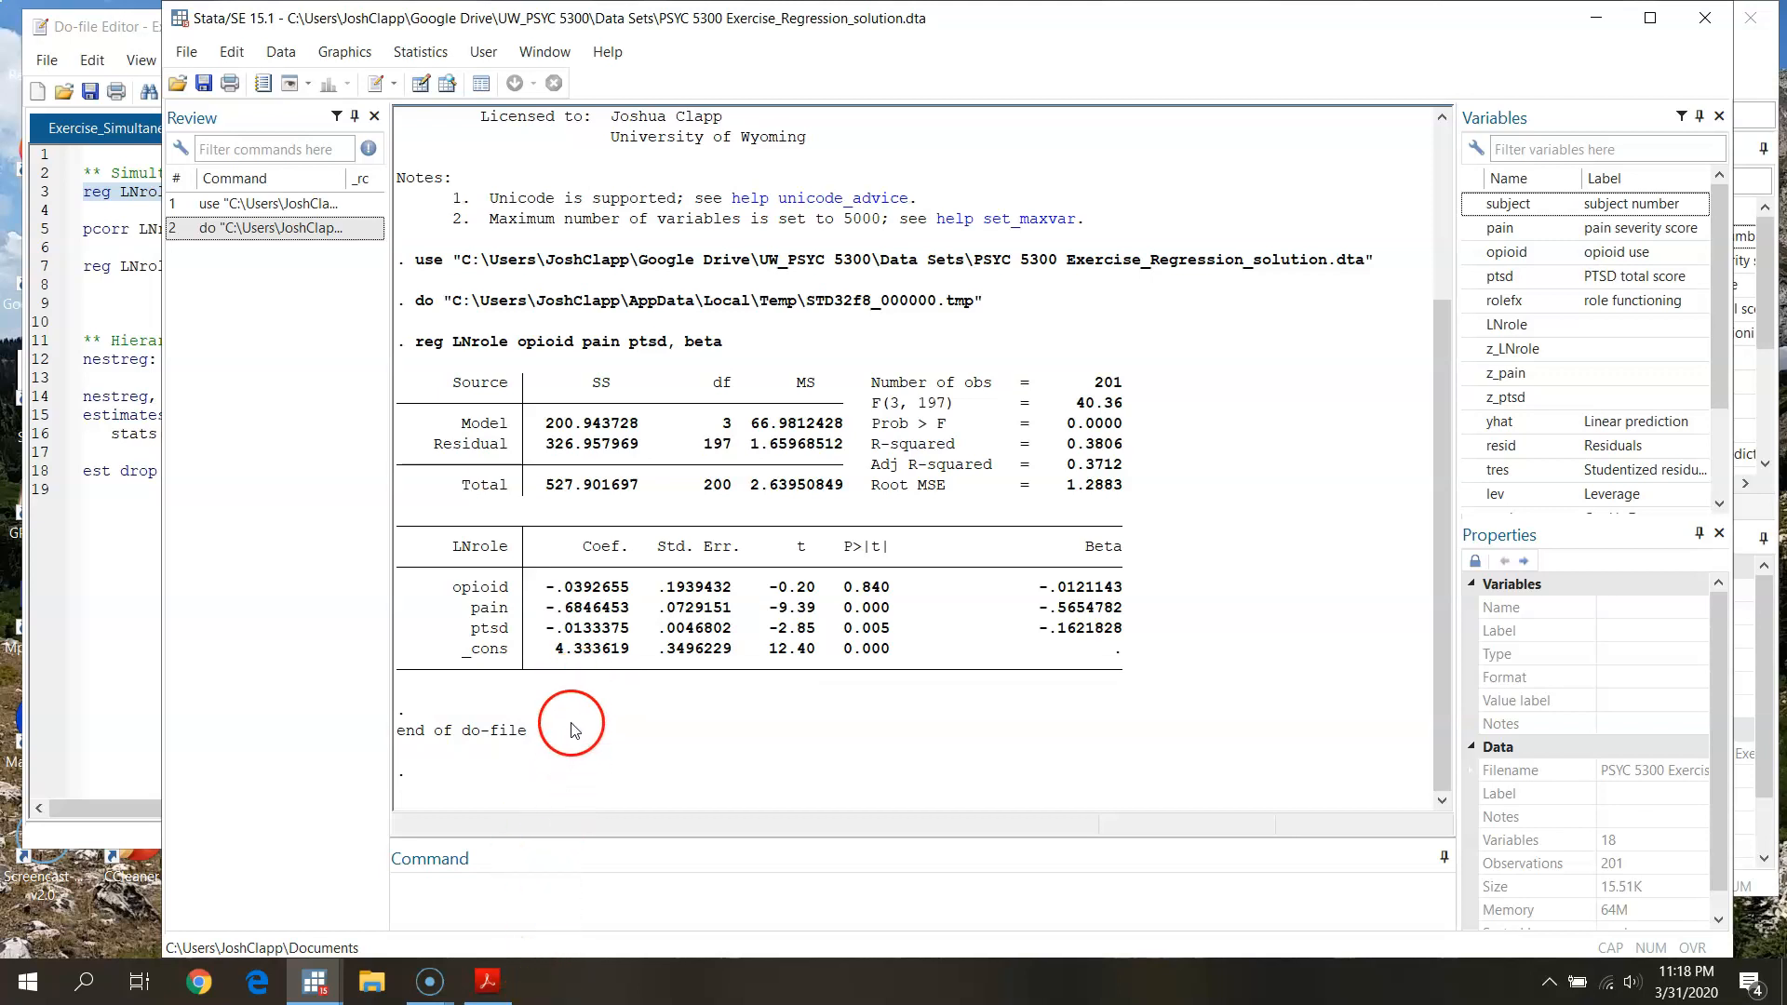
# Step: Examine the regression's unstandardized coefficients and constant against the variable definitions and regression equation in the Adobe Acrobat Reader PDF
pyautogui.click(493, 987)
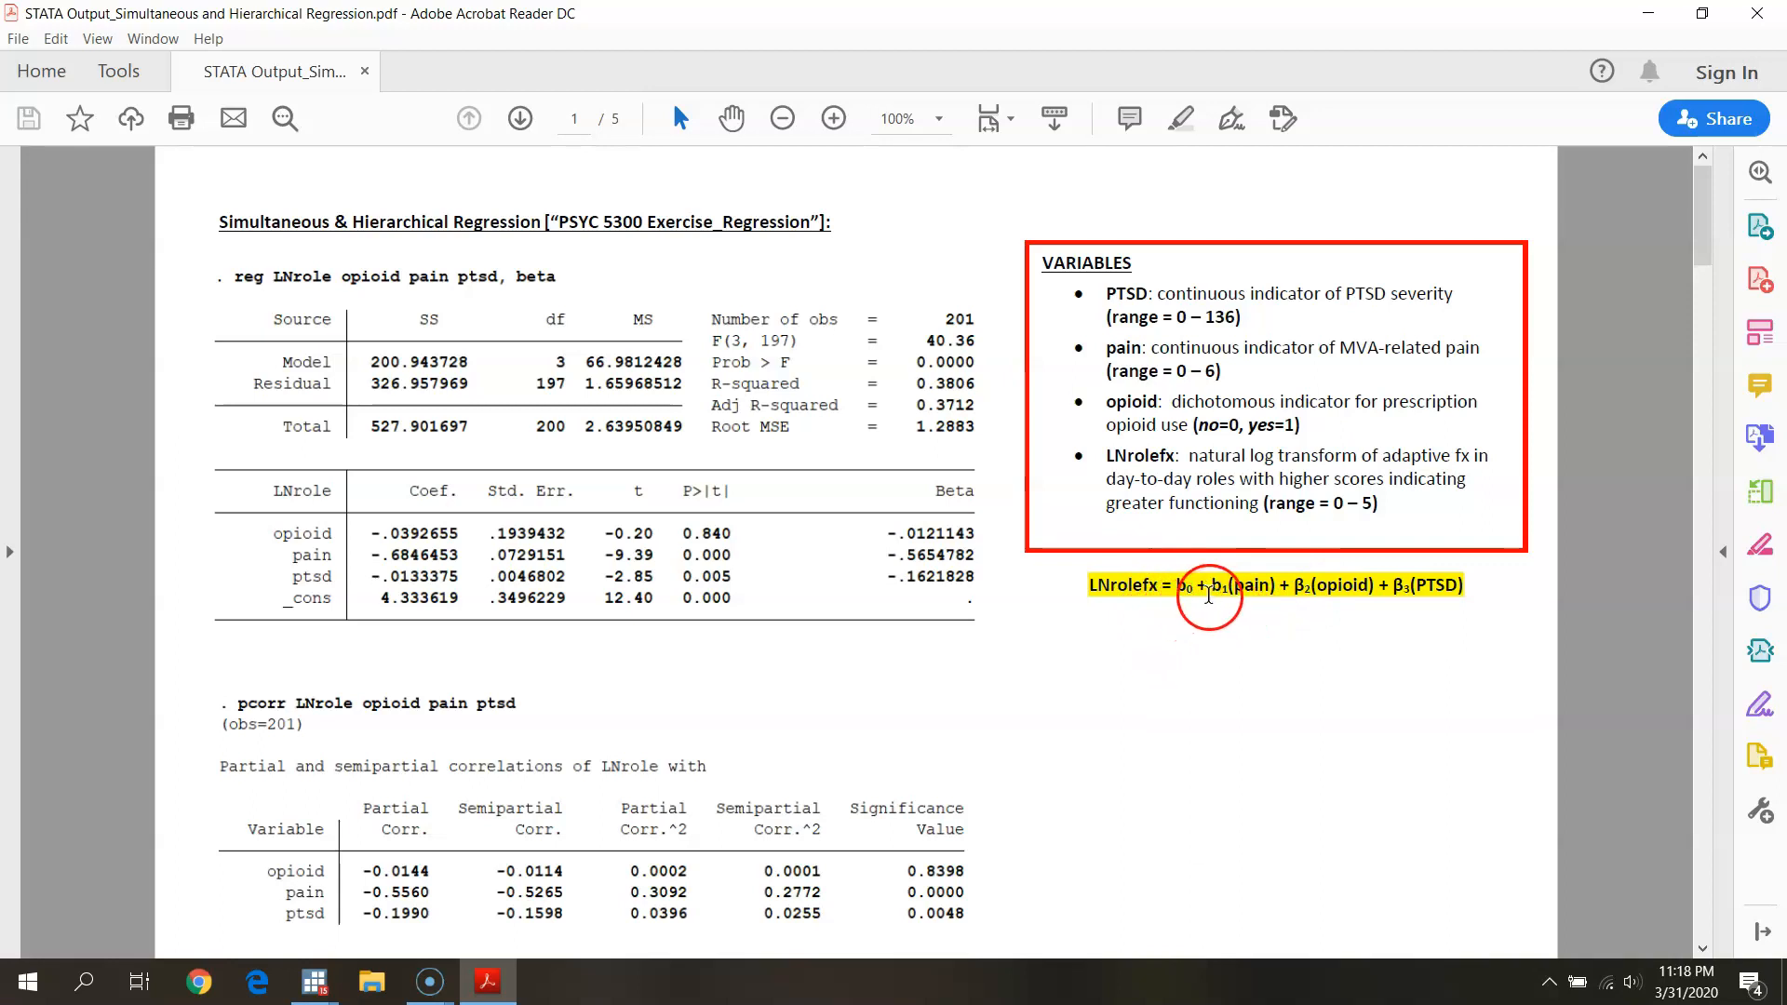
pyautogui.click(1653, 12)
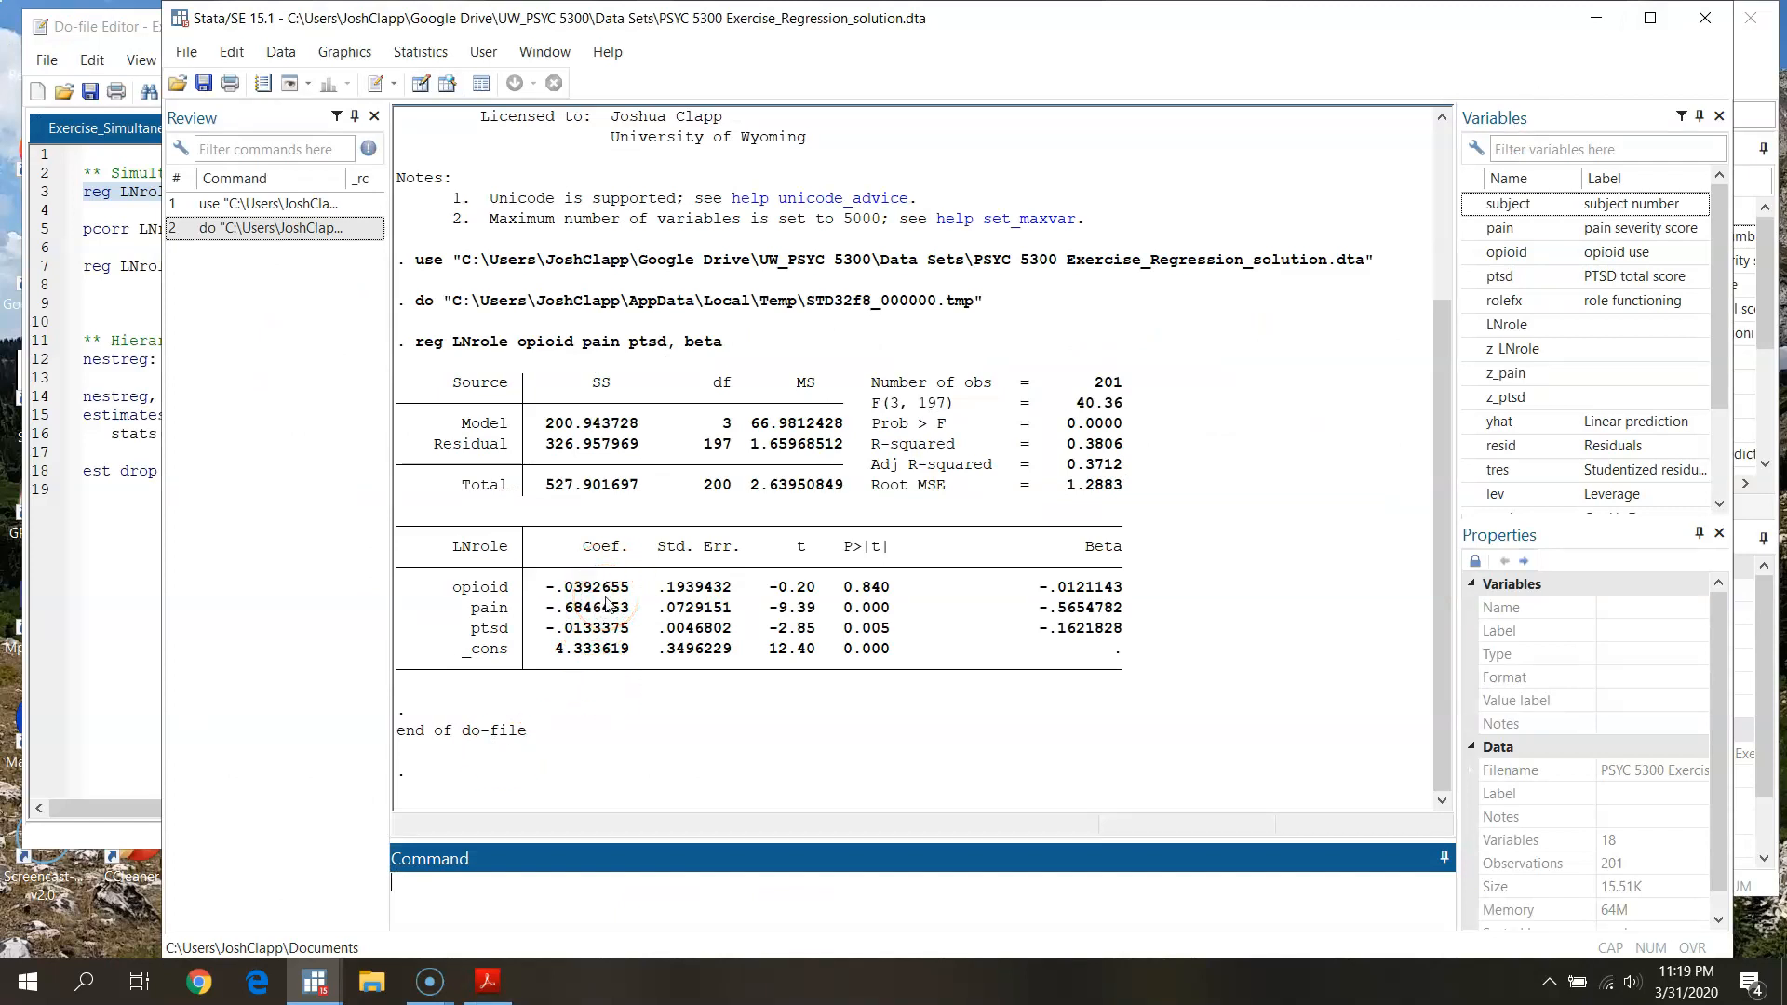
pyautogui.click(486, 982)
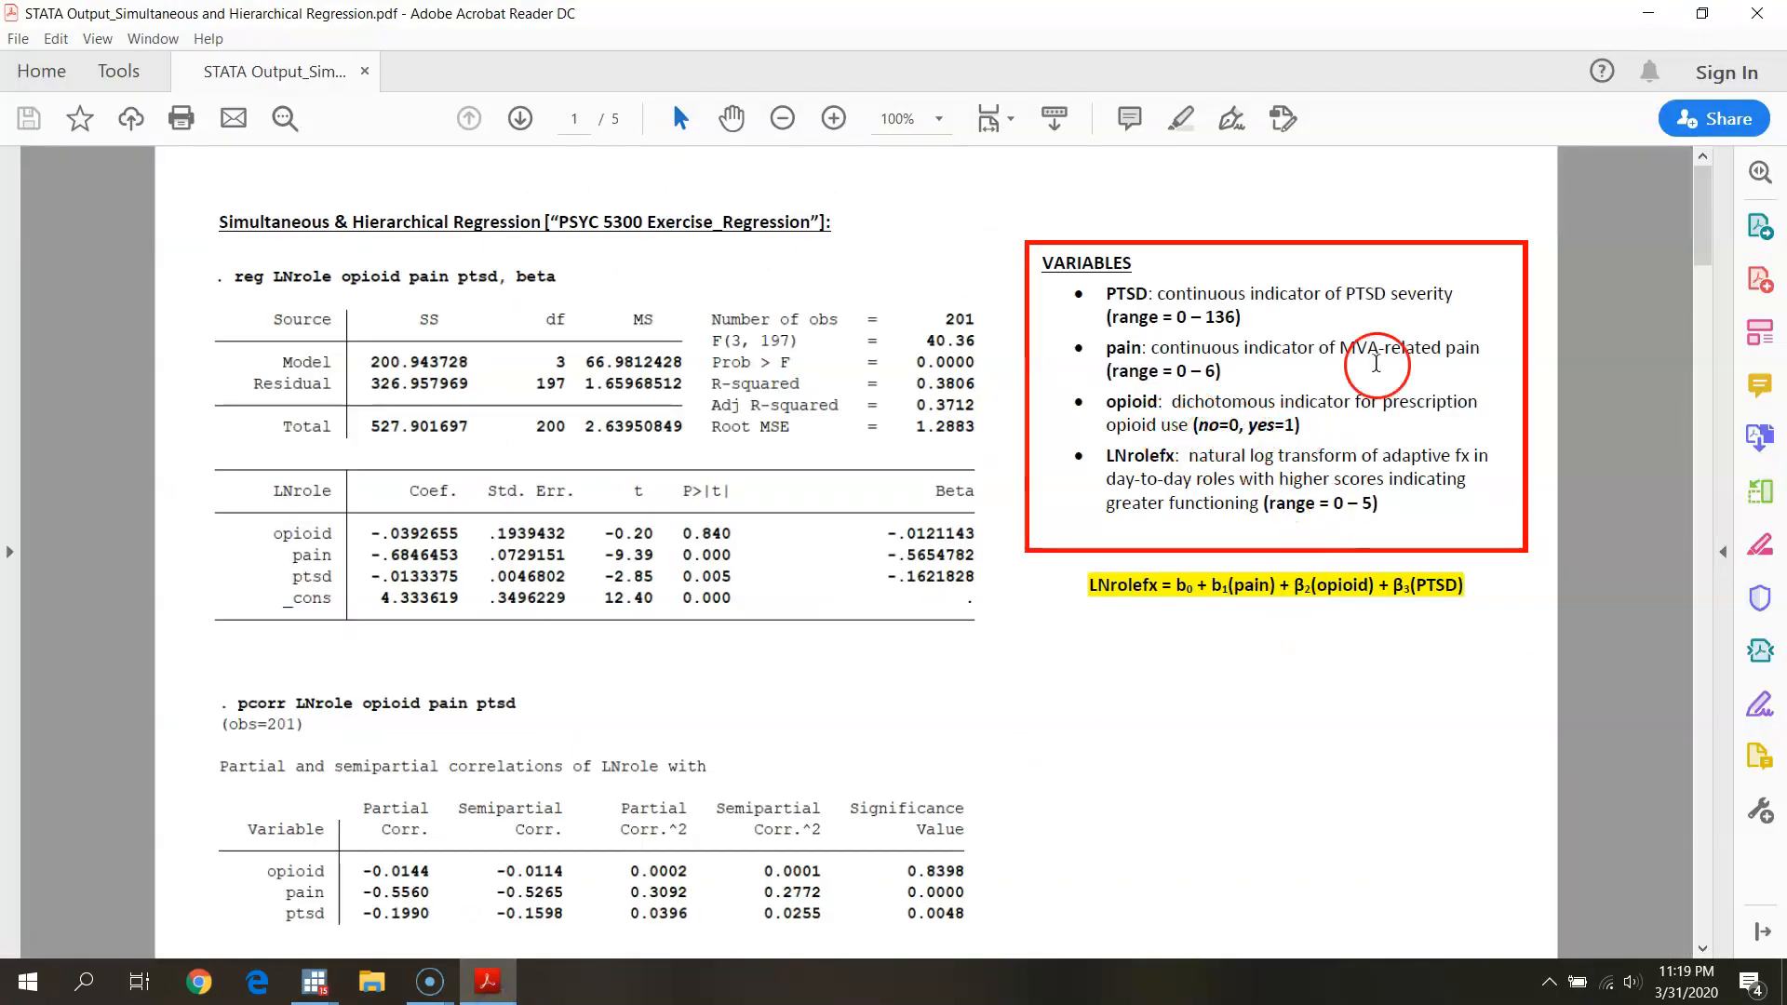
pyautogui.click(1640, 13)
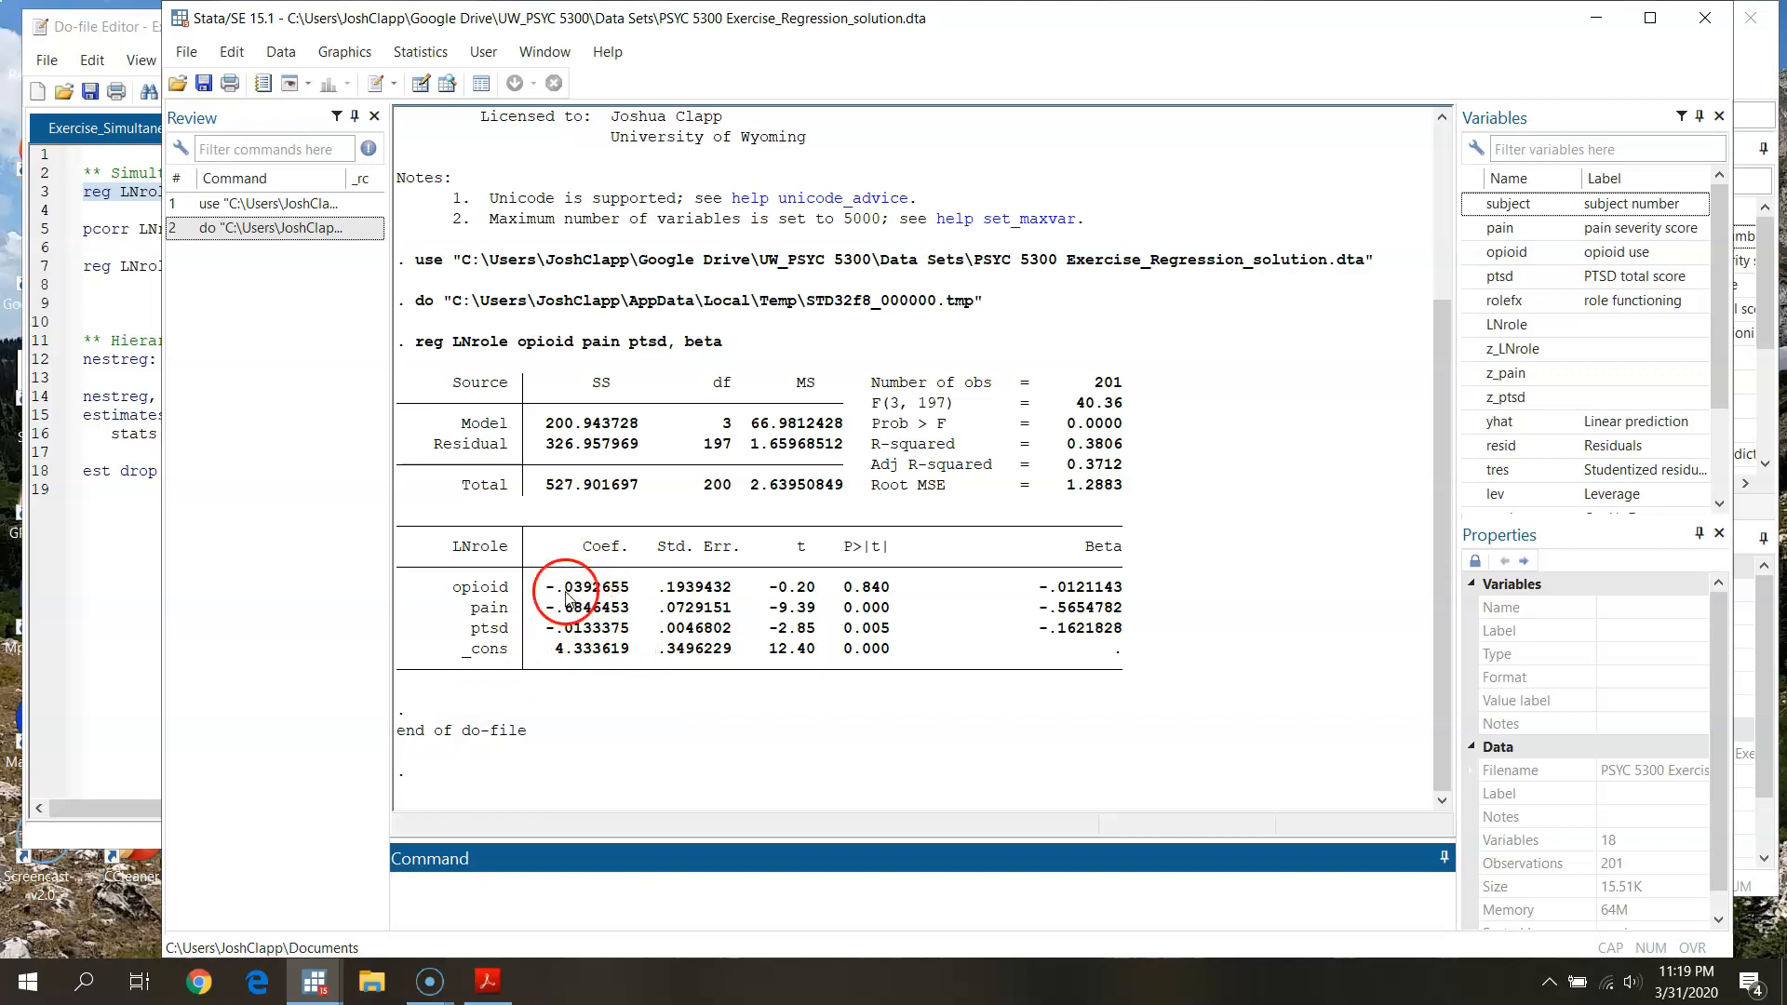
pyautogui.click(505, 991)
pyautogui.click(505, 991)
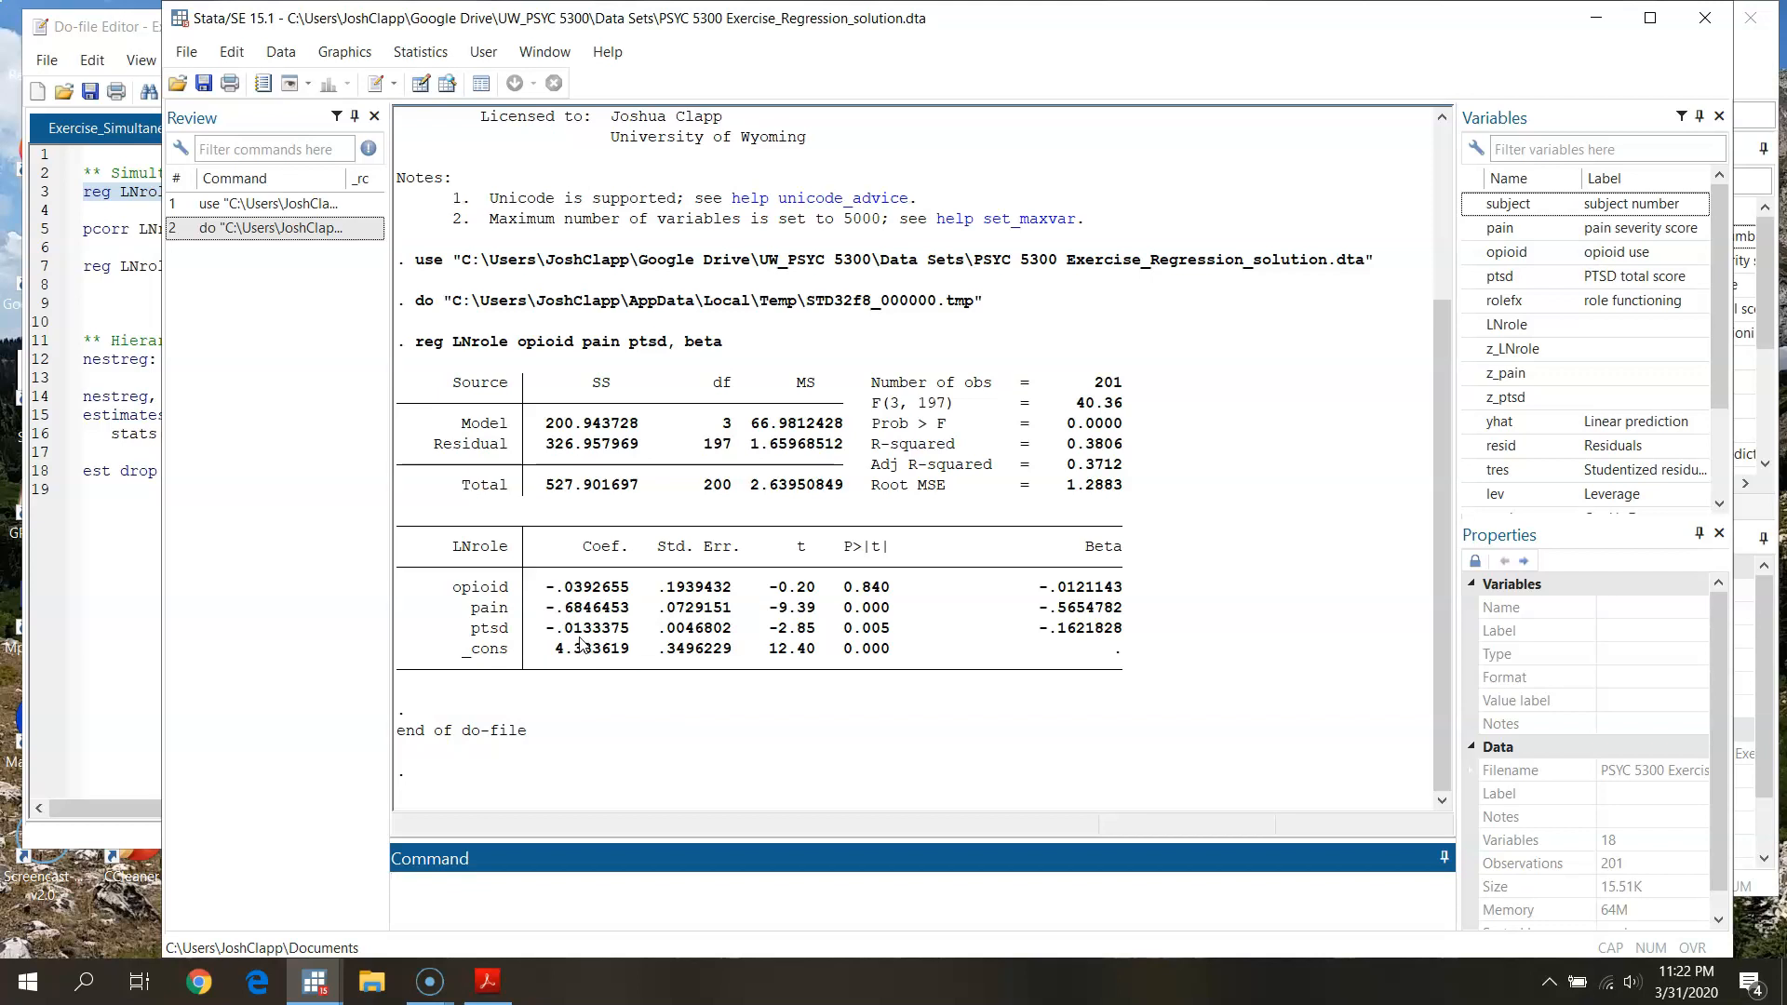
pyautogui.click(581, 647)
pyautogui.click(541, 944)
pyautogui.click(487, 981)
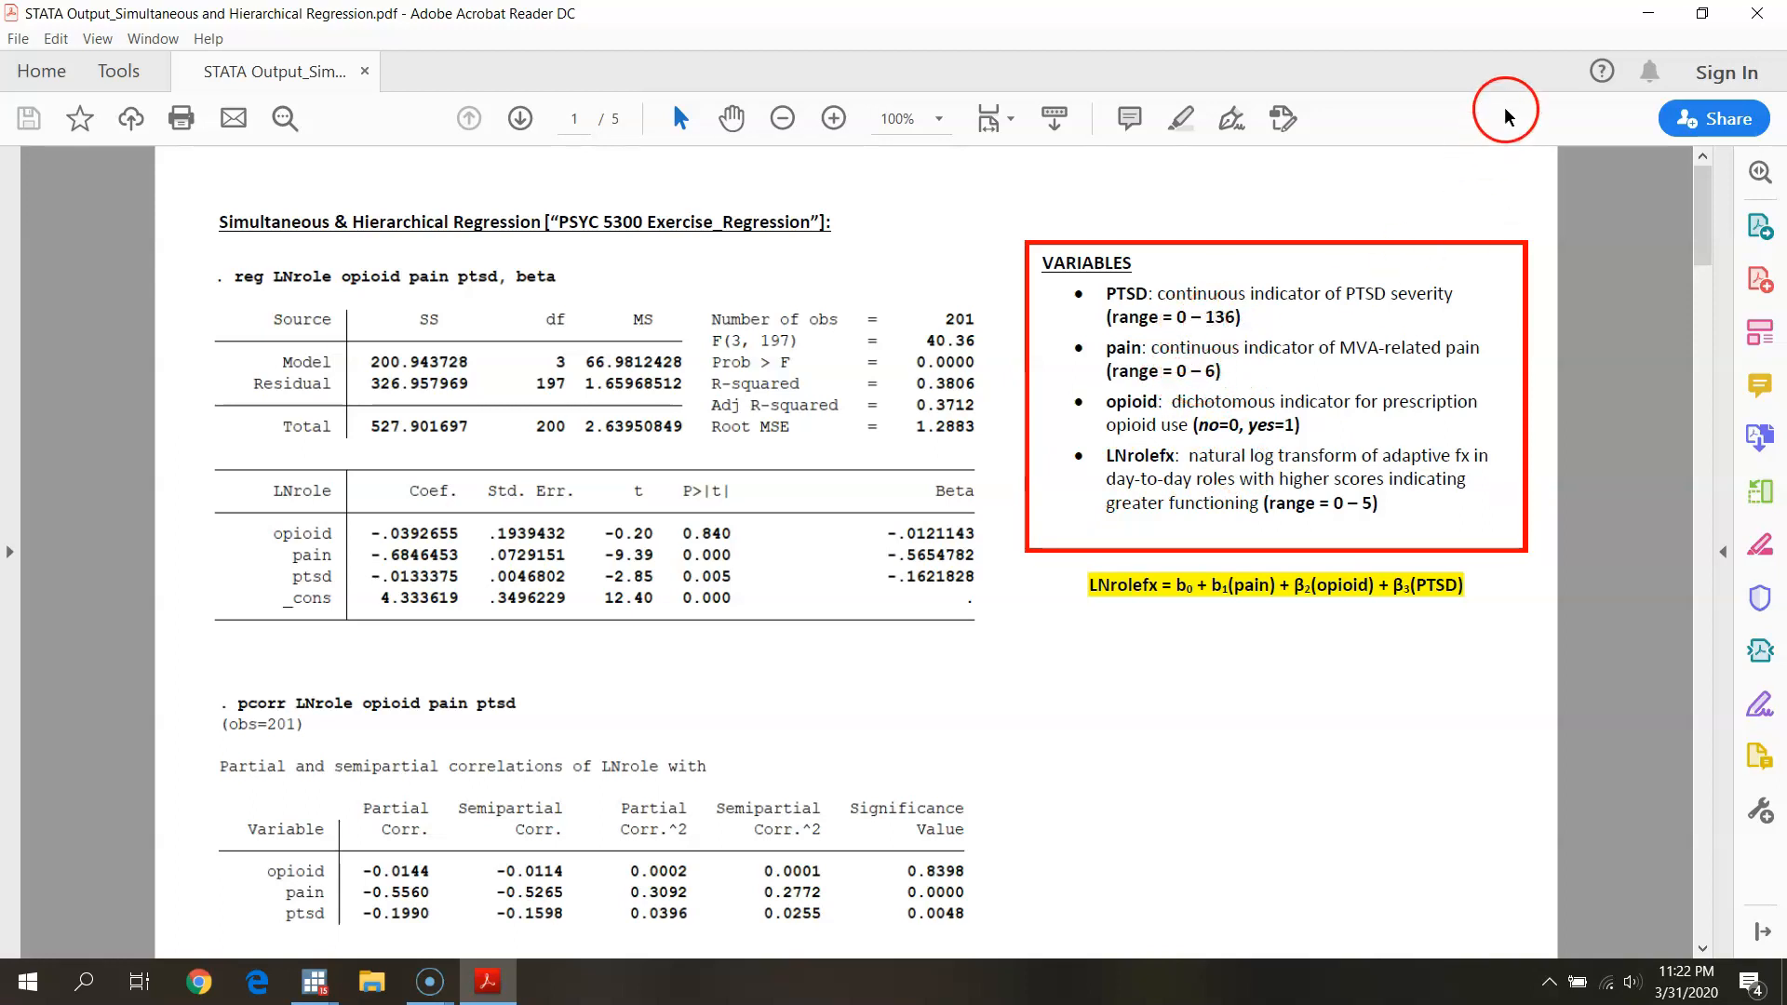
pyautogui.click(1648, 13)
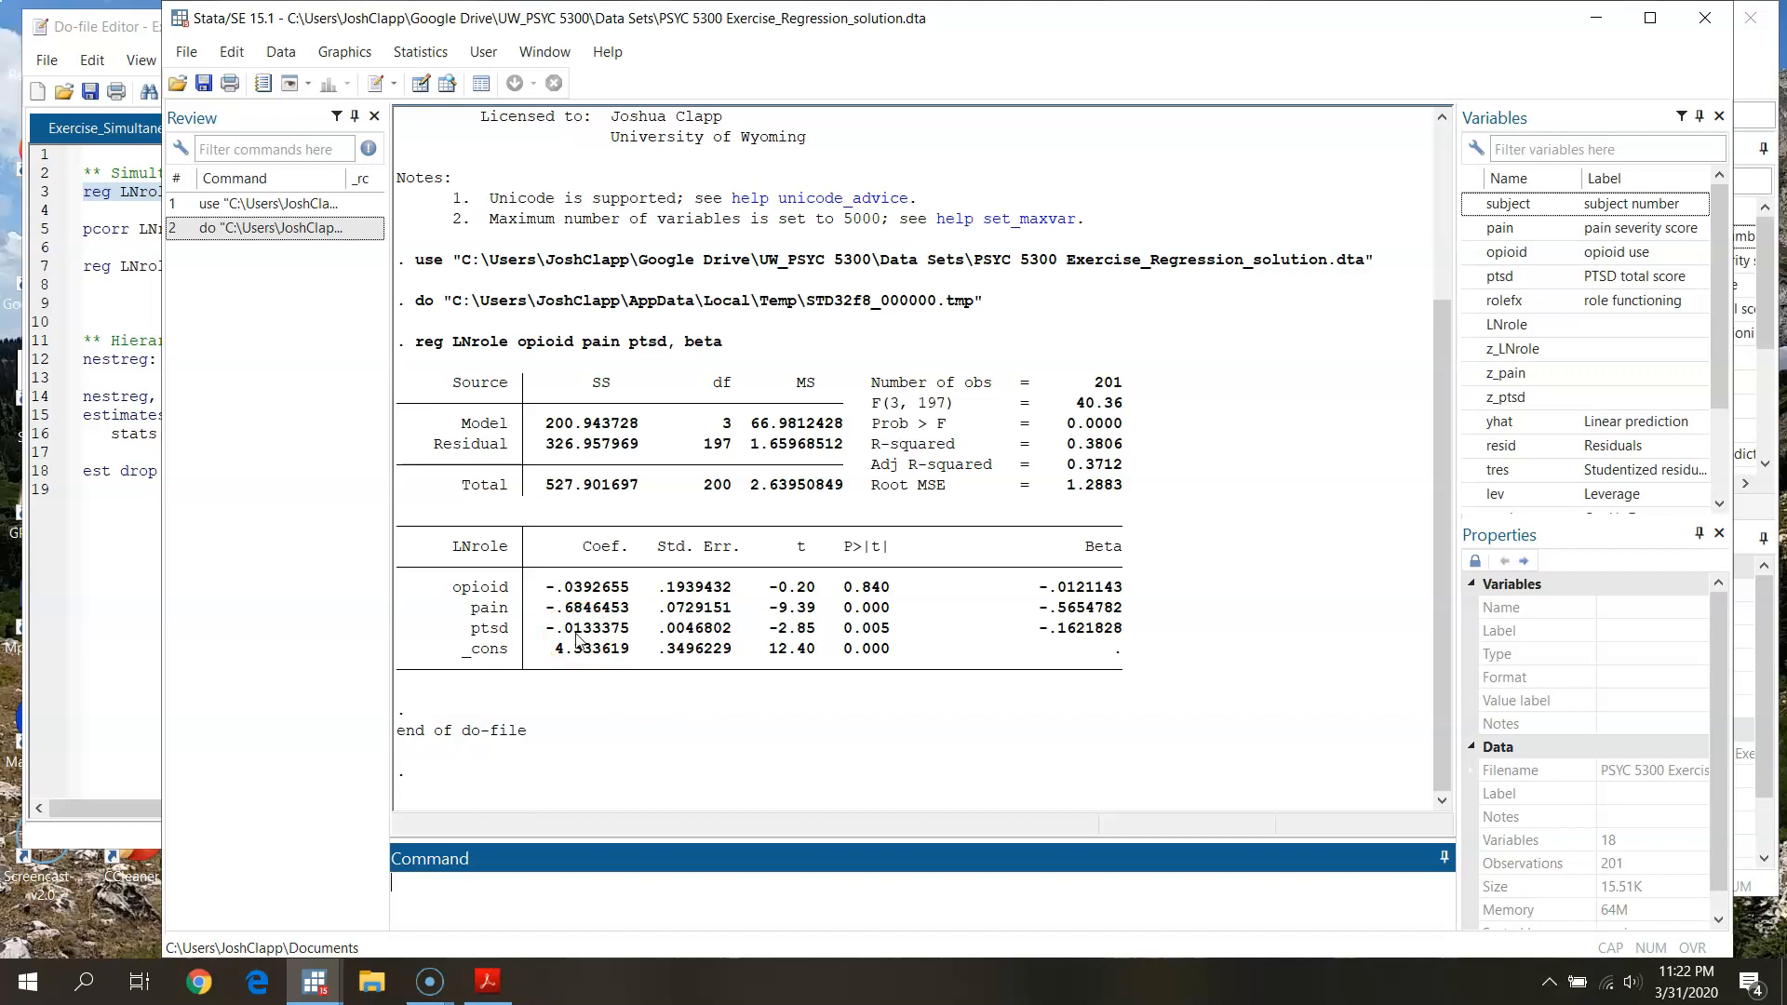
# Step: Examine the ptsd and opioid coefficient rows and the Beta column in the Stata results, consulting the variable ranges in the Adobe Acrobat Reader PDF
pyautogui.click(583, 640)
pyautogui.click(627, 640)
pyautogui.click(621, 637)
pyautogui.click(487, 982)
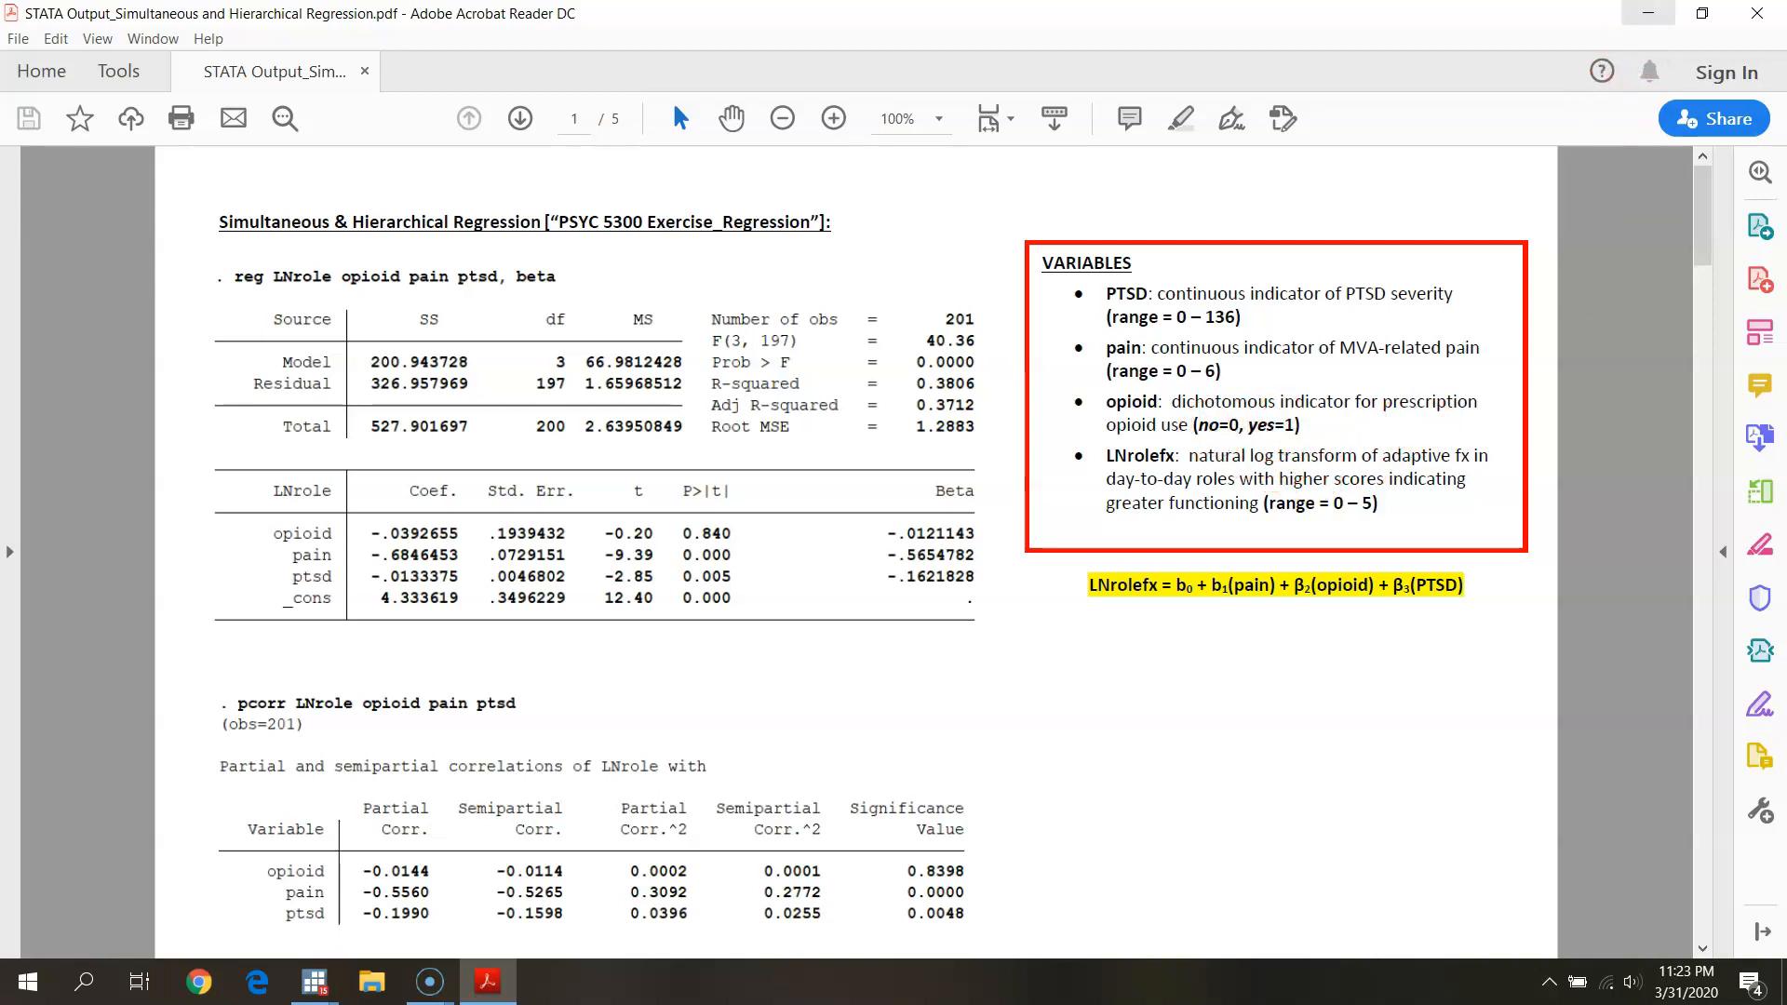
pyautogui.click(1648, 13)
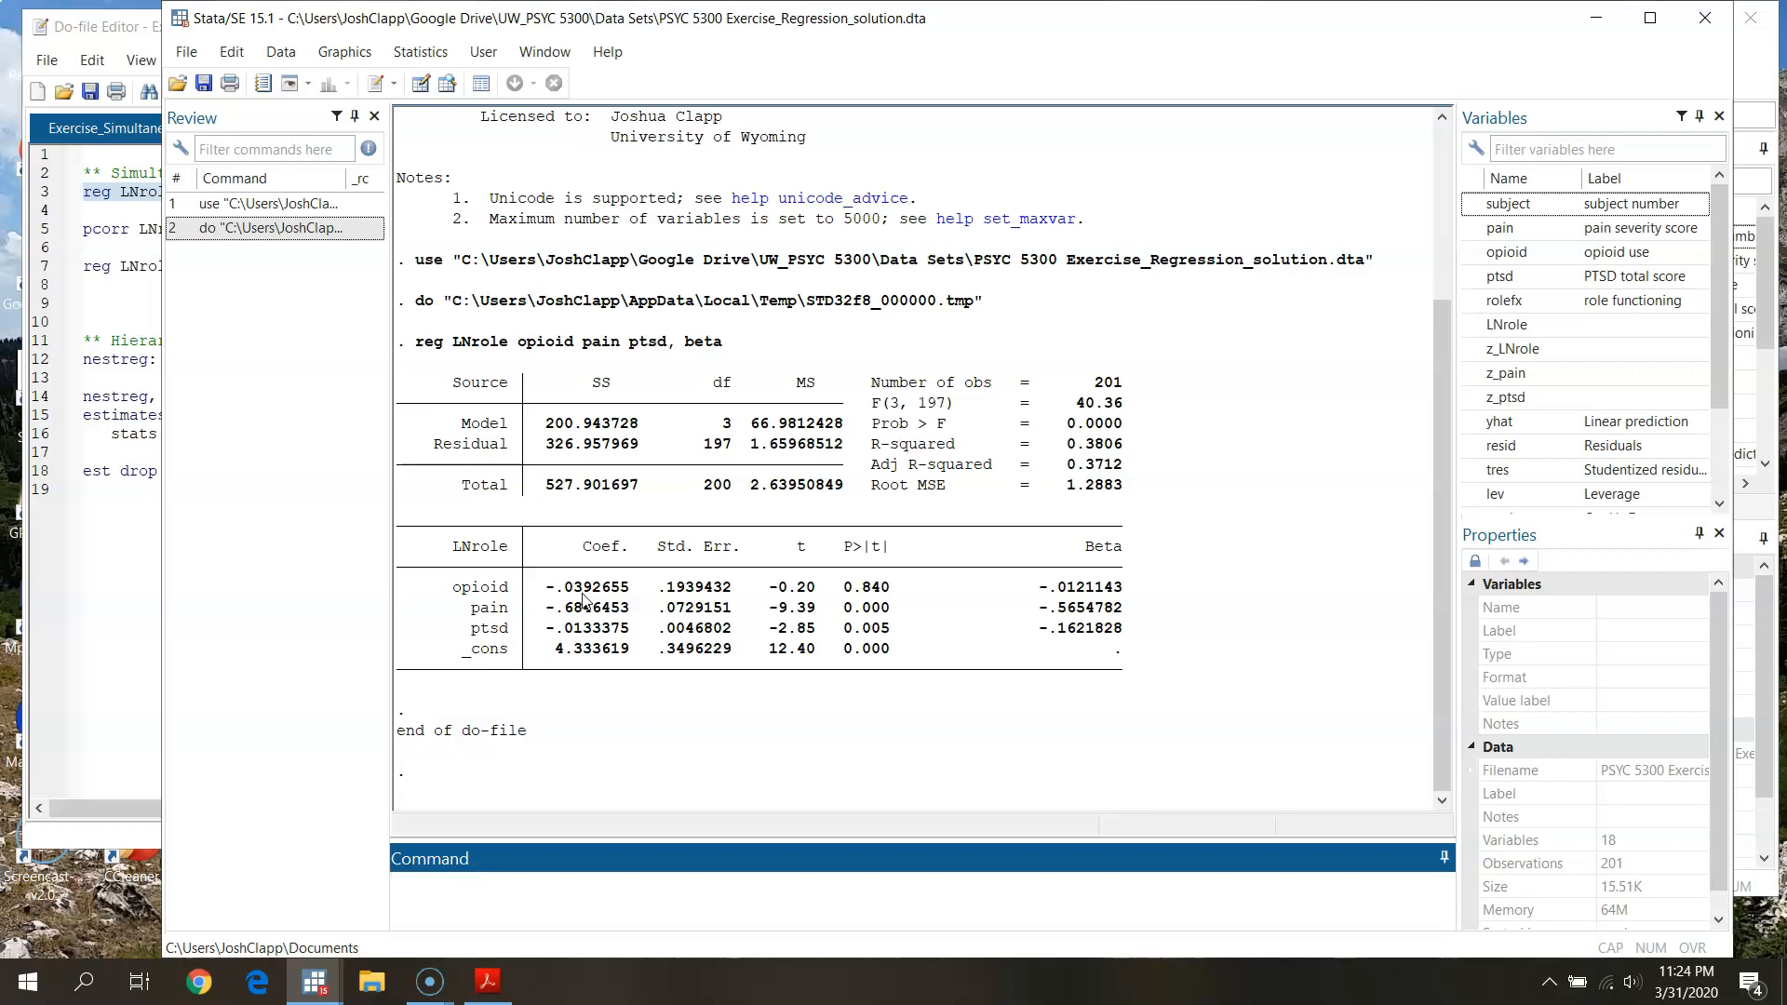
pyautogui.moveTo(575, 596); pyautogui.dragTo(591, 604)
pyautogui.moveTo(596, 598); pyautogui.dragTo(800, 597)
pyautogui.click(583, 598)
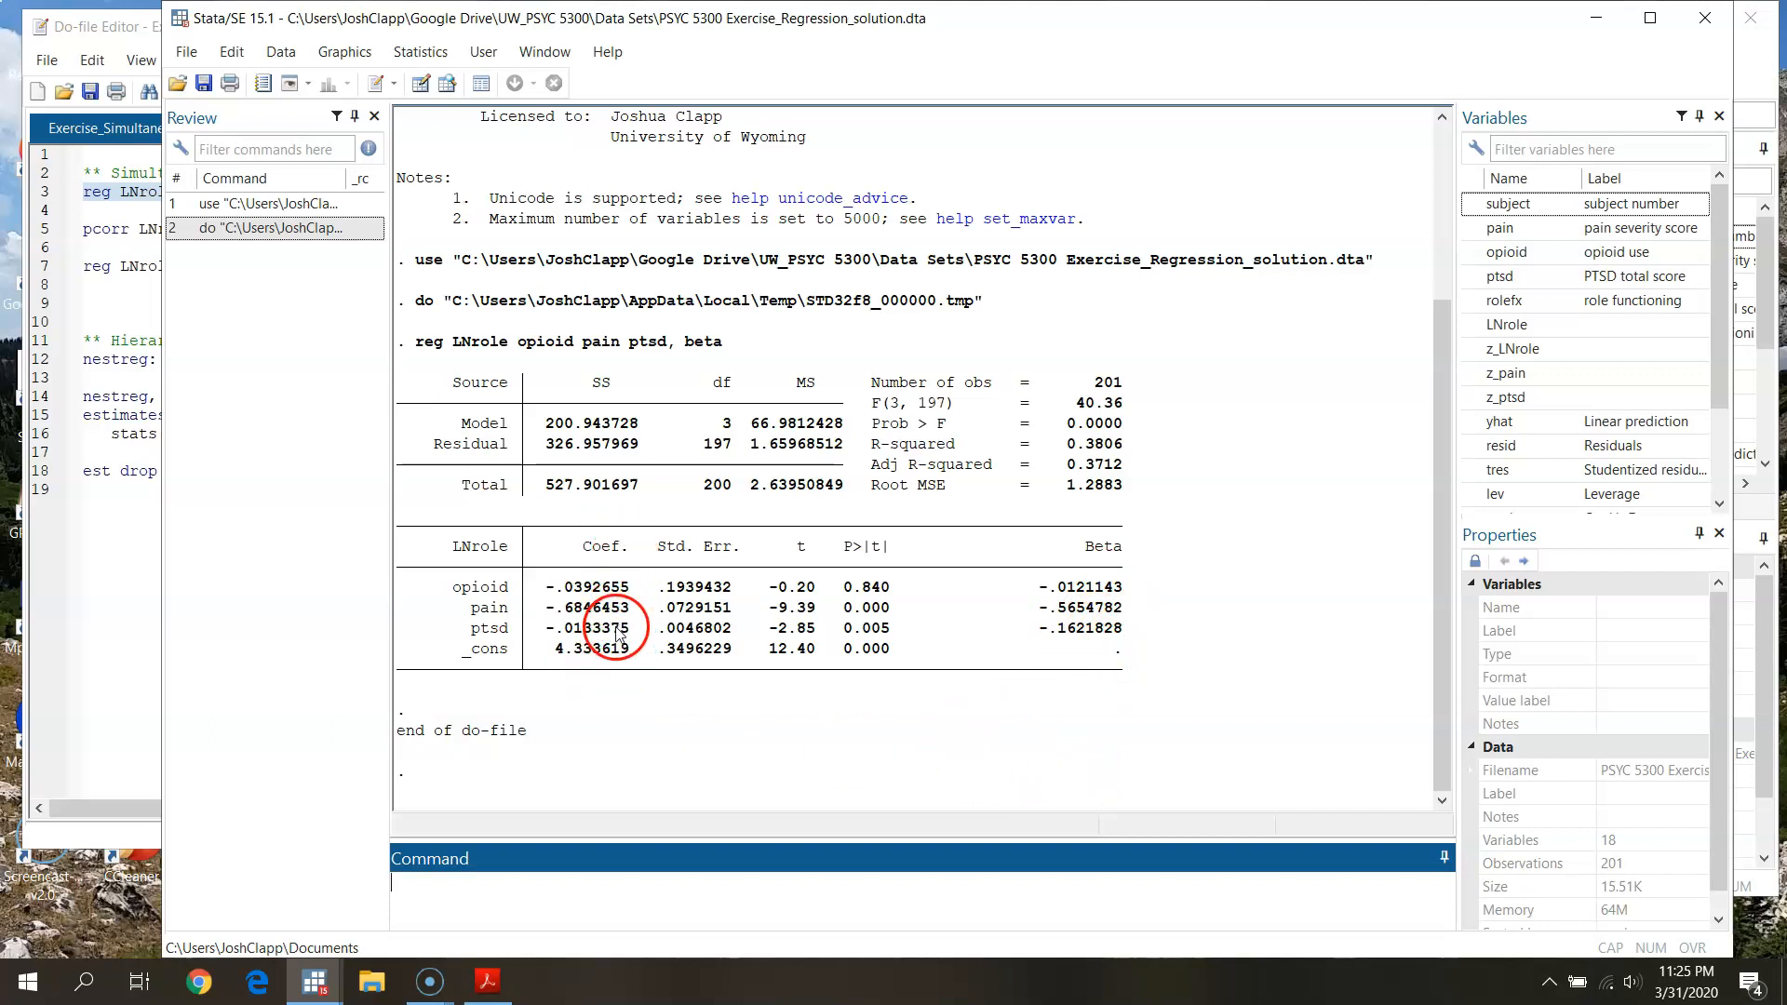
pyautogui.click(486, 982)
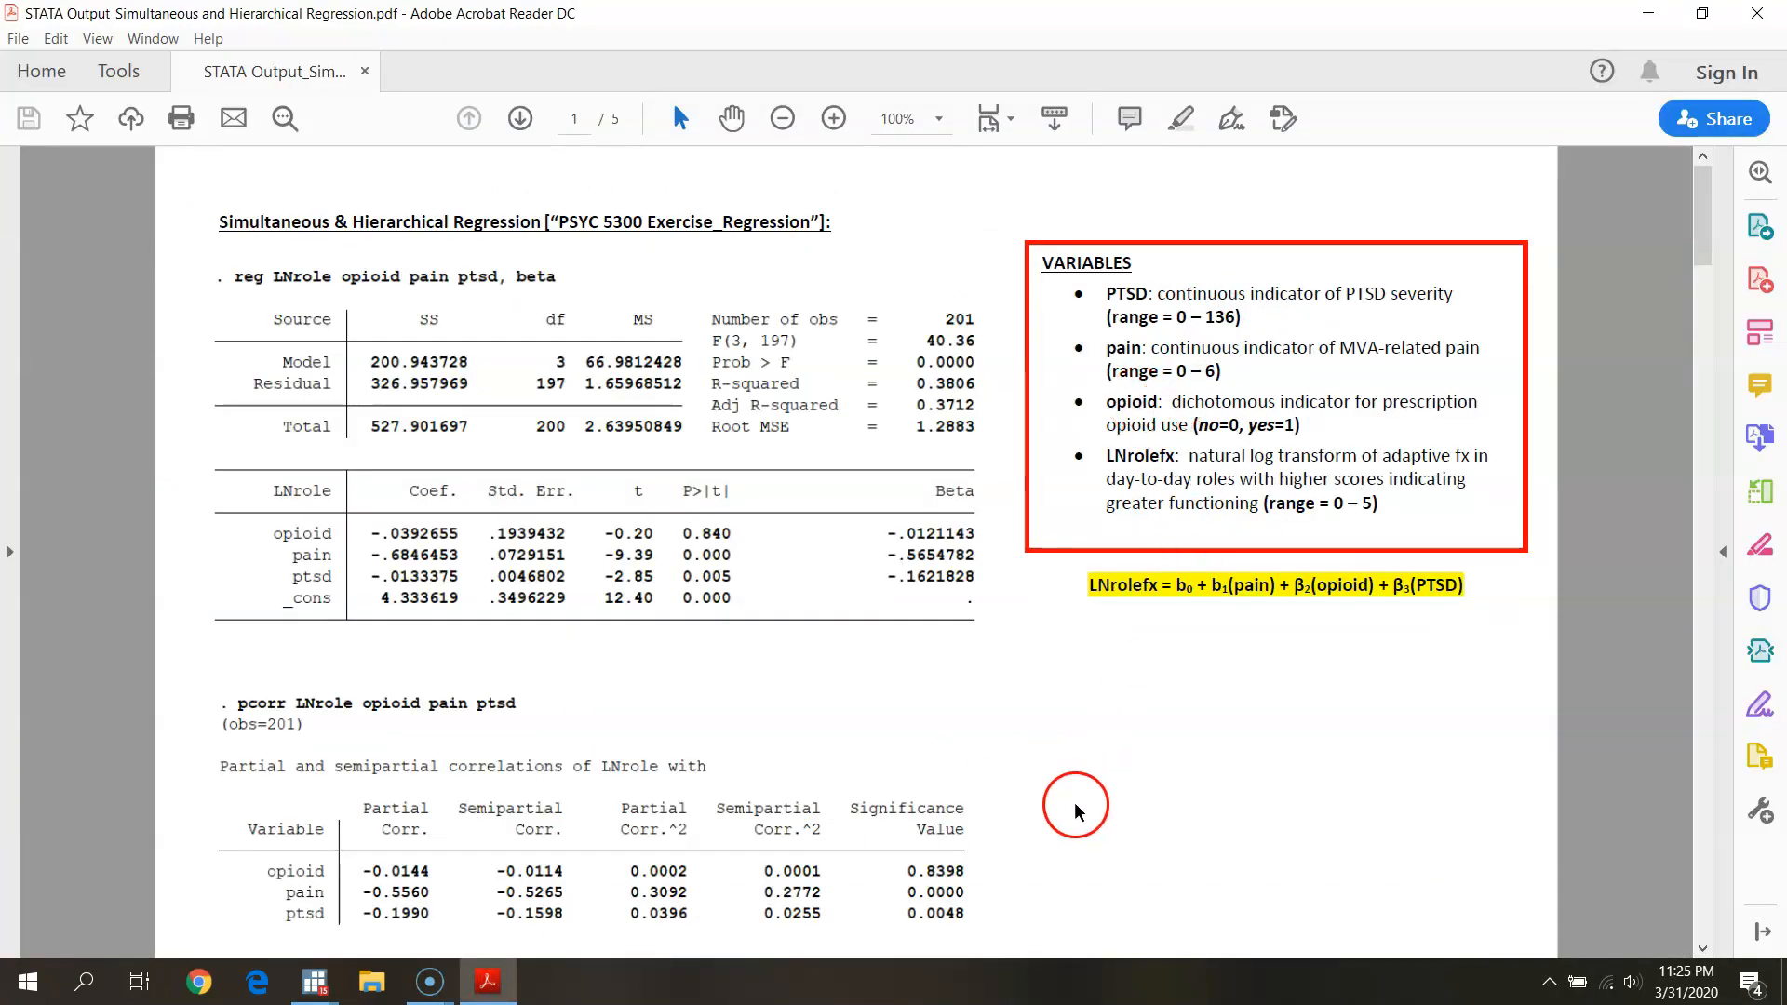
pyautogui.click(1643, 16)
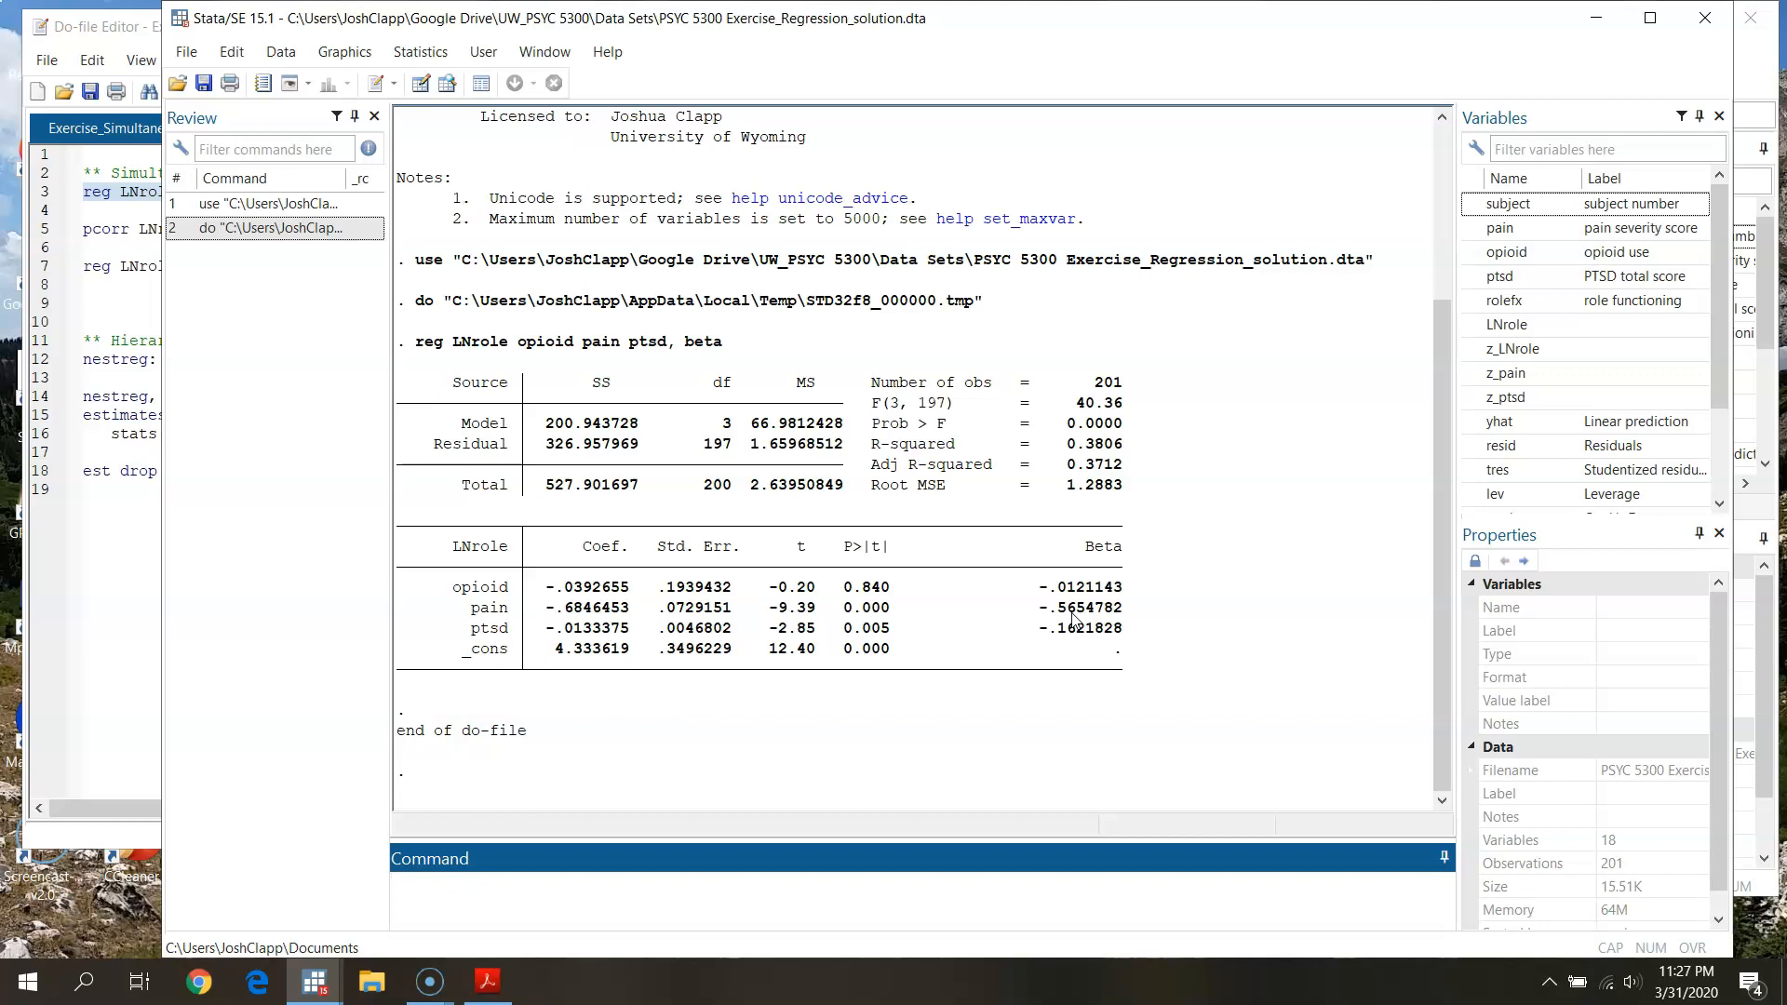
pyautogui.click(1085, 637)
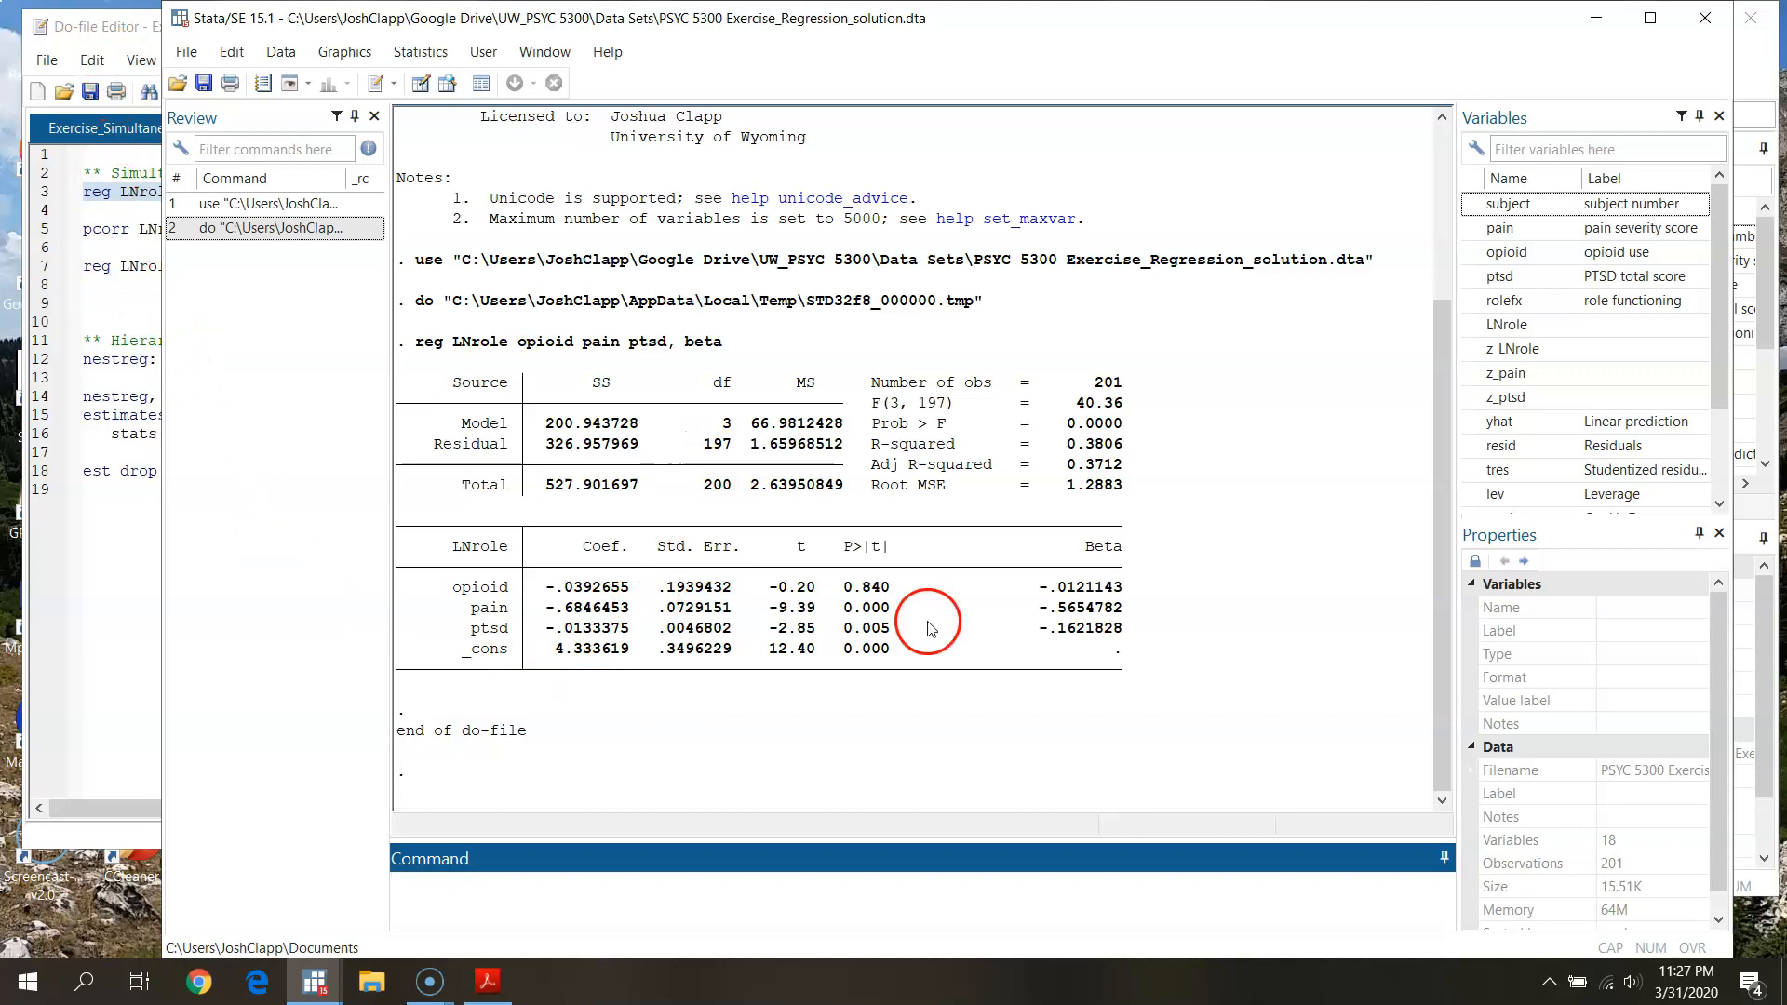
# Step: Run only the do-file line "pcorr LNrole opioid pain ptsd" and bring the results window to the front
pyautogui.click(105, 35)
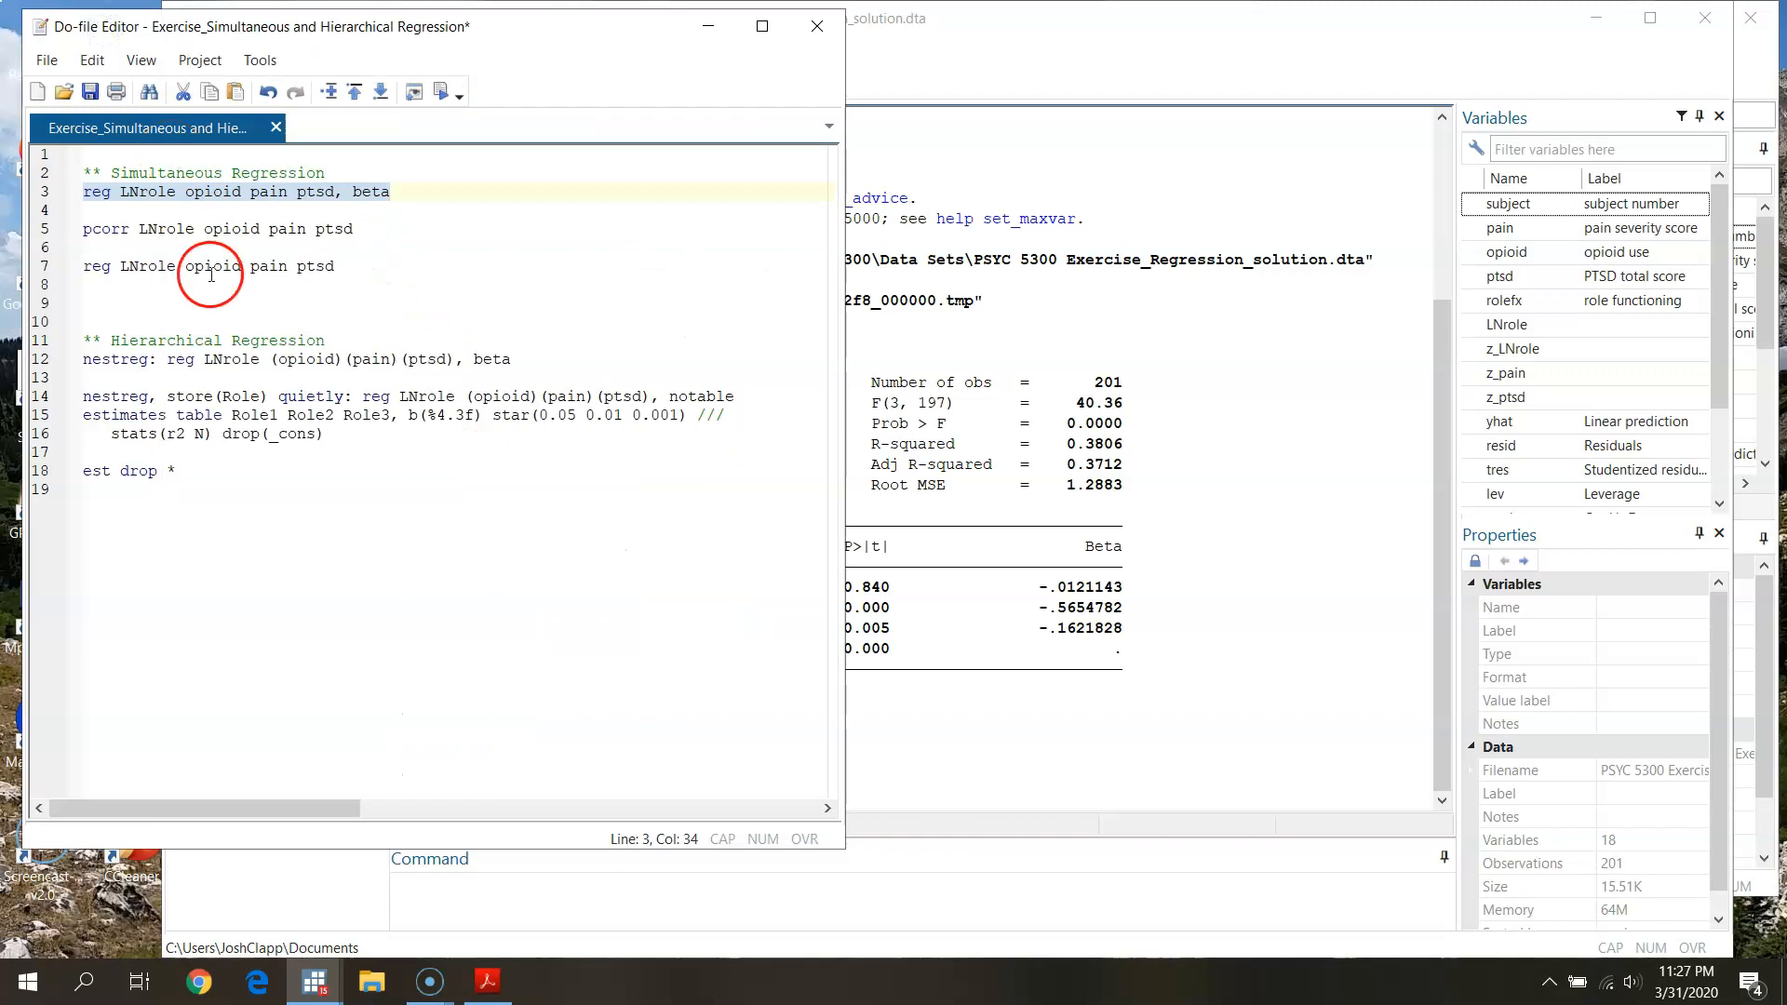
pyautogui.click(149, 230)
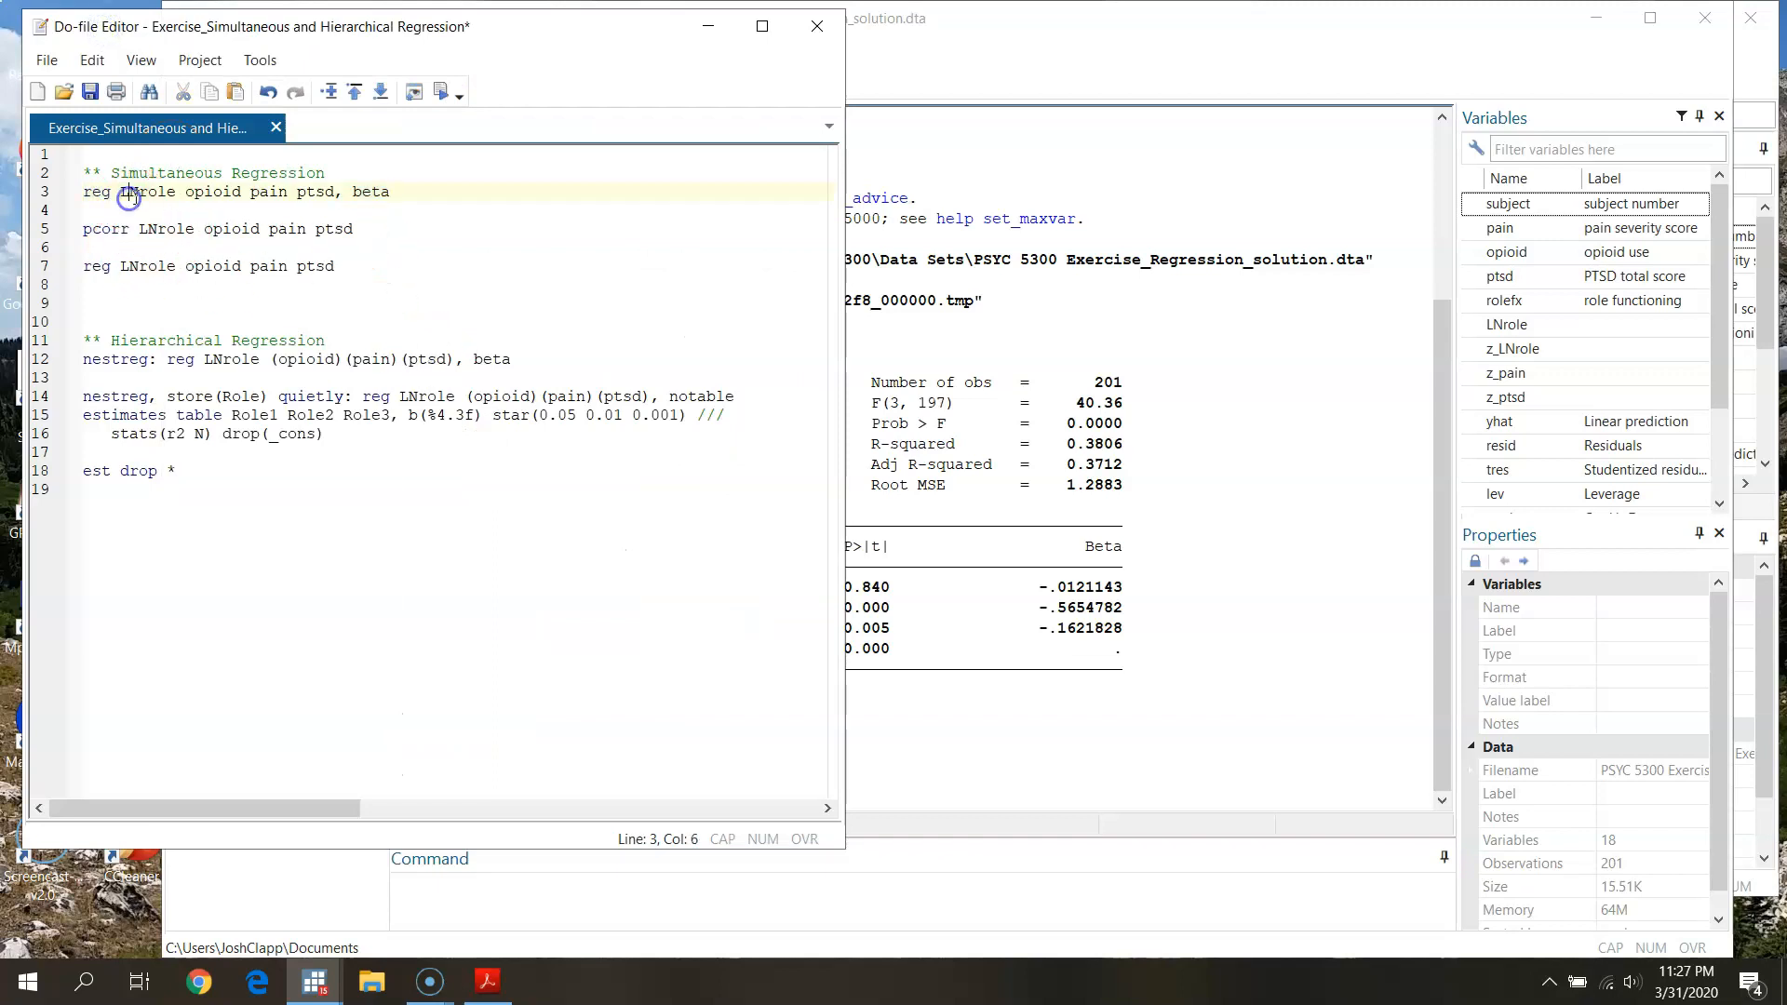
pyautogui.click(131, 193)
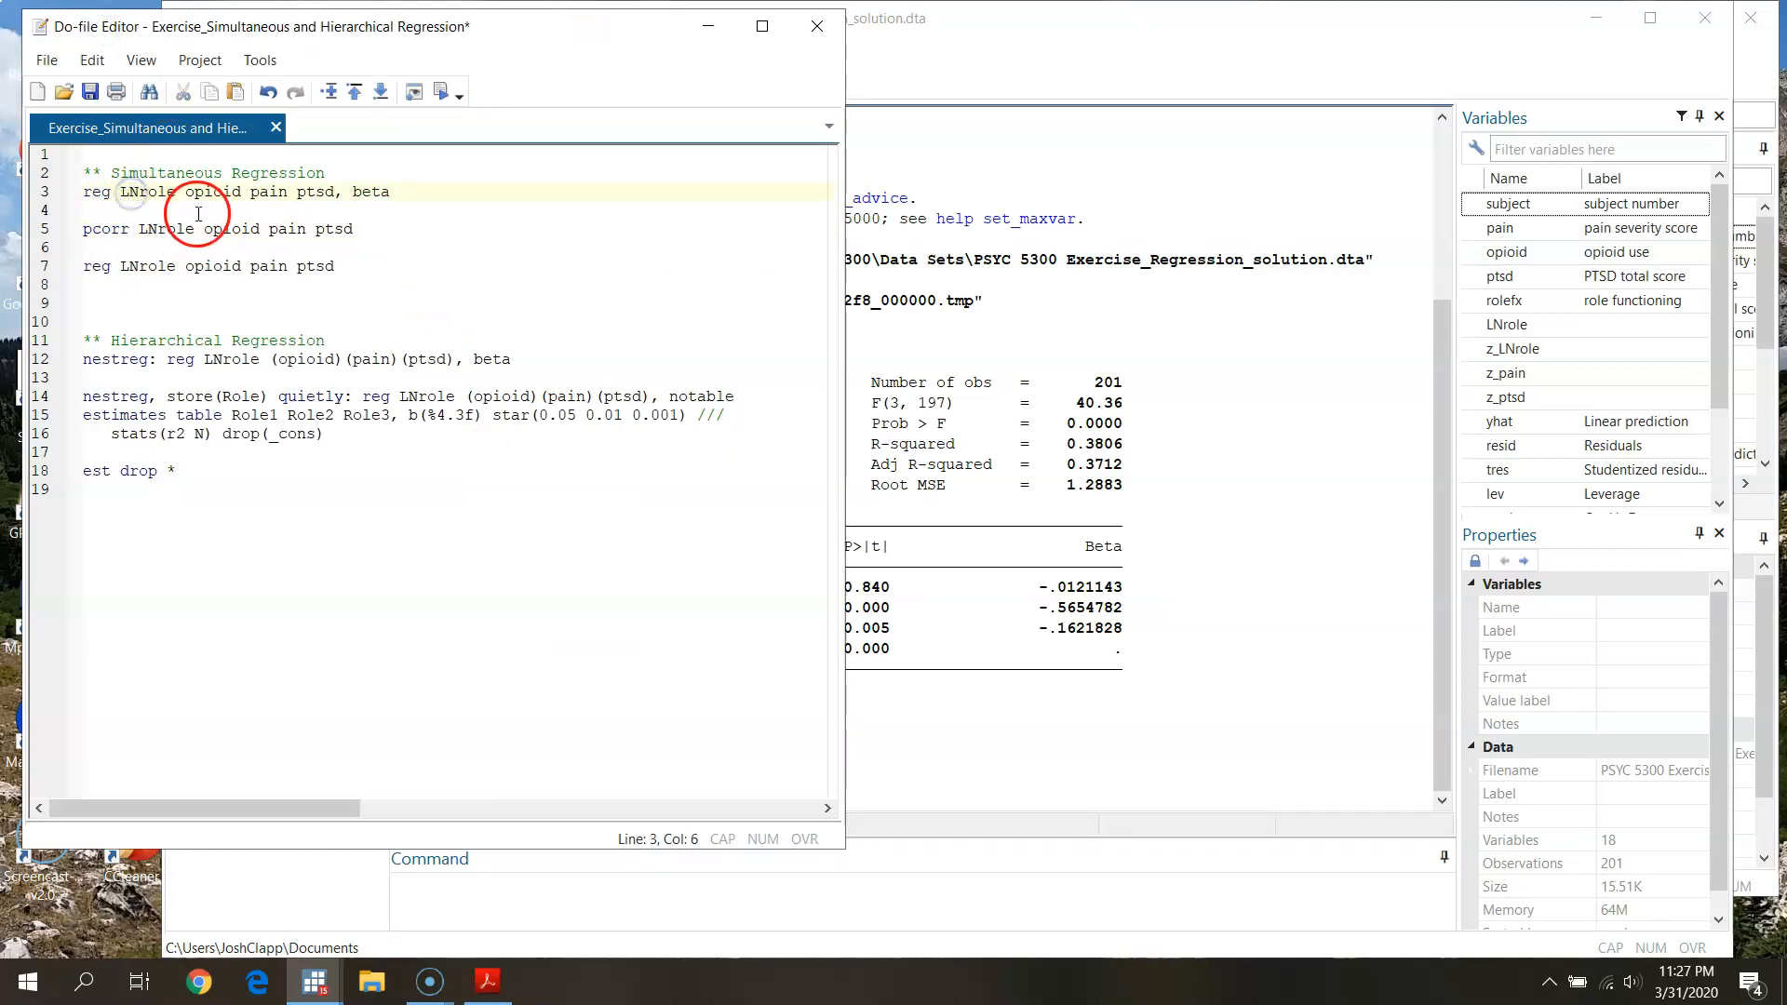
pyautogui.click(165, 230)
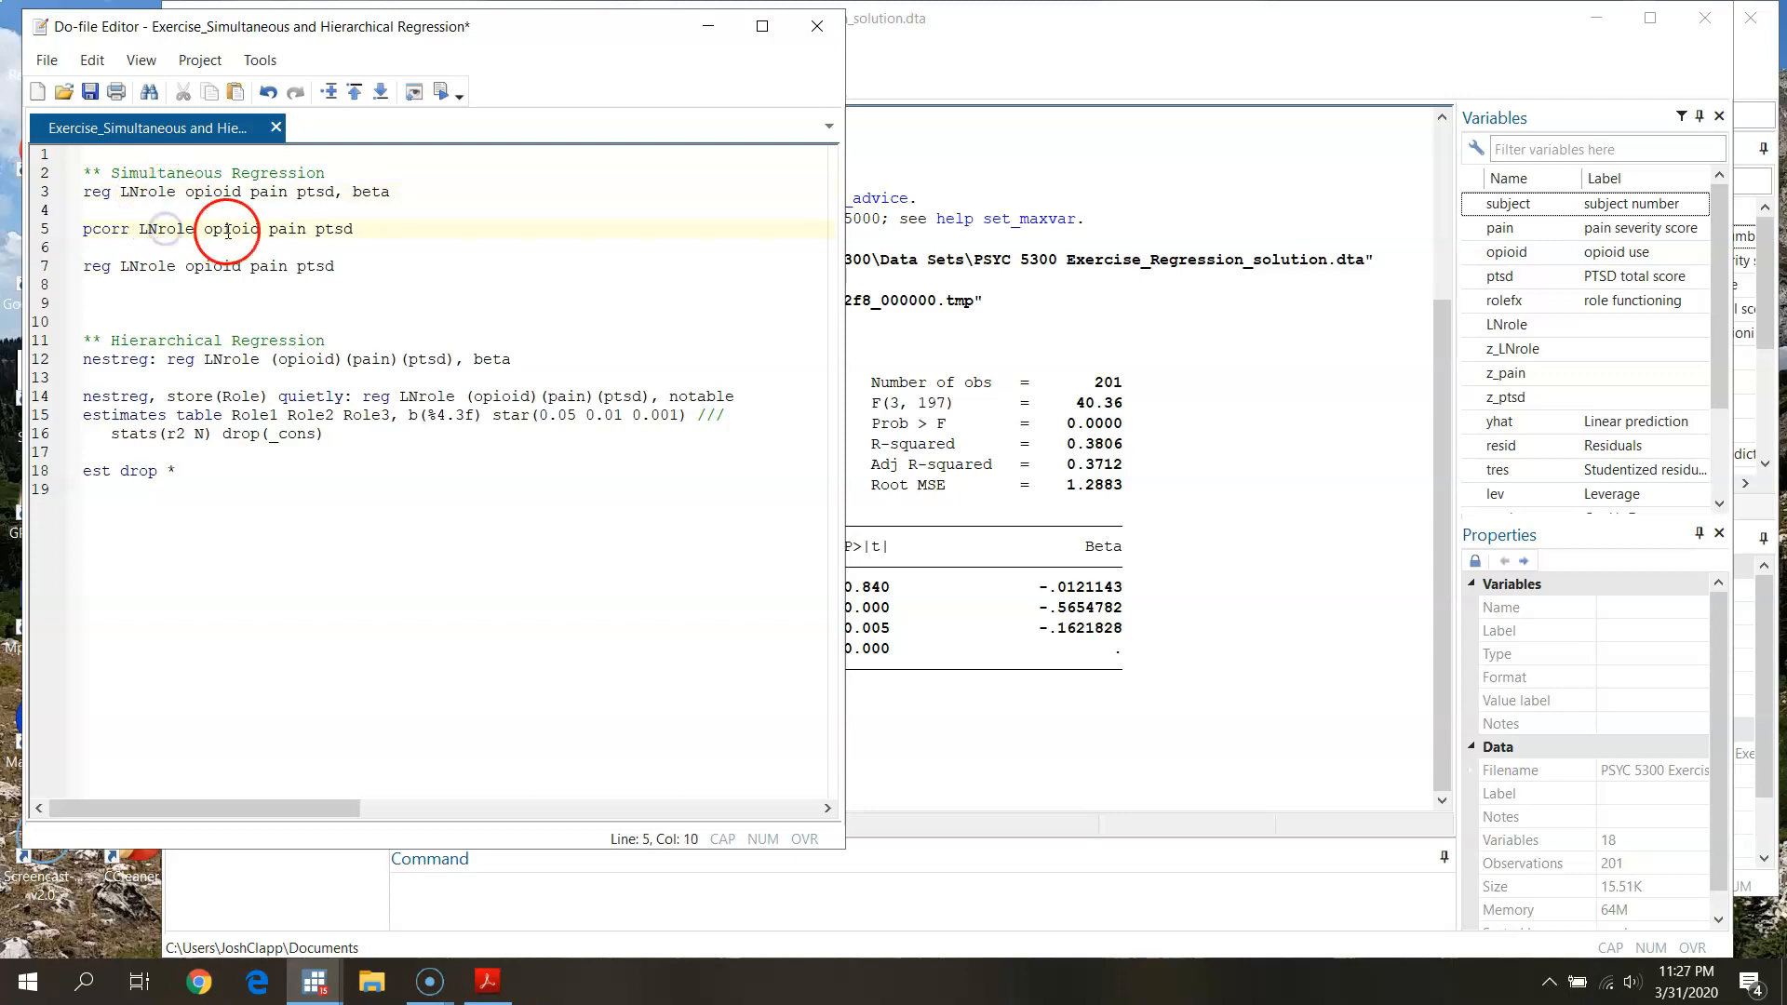
pyautogui.click(343, 230)
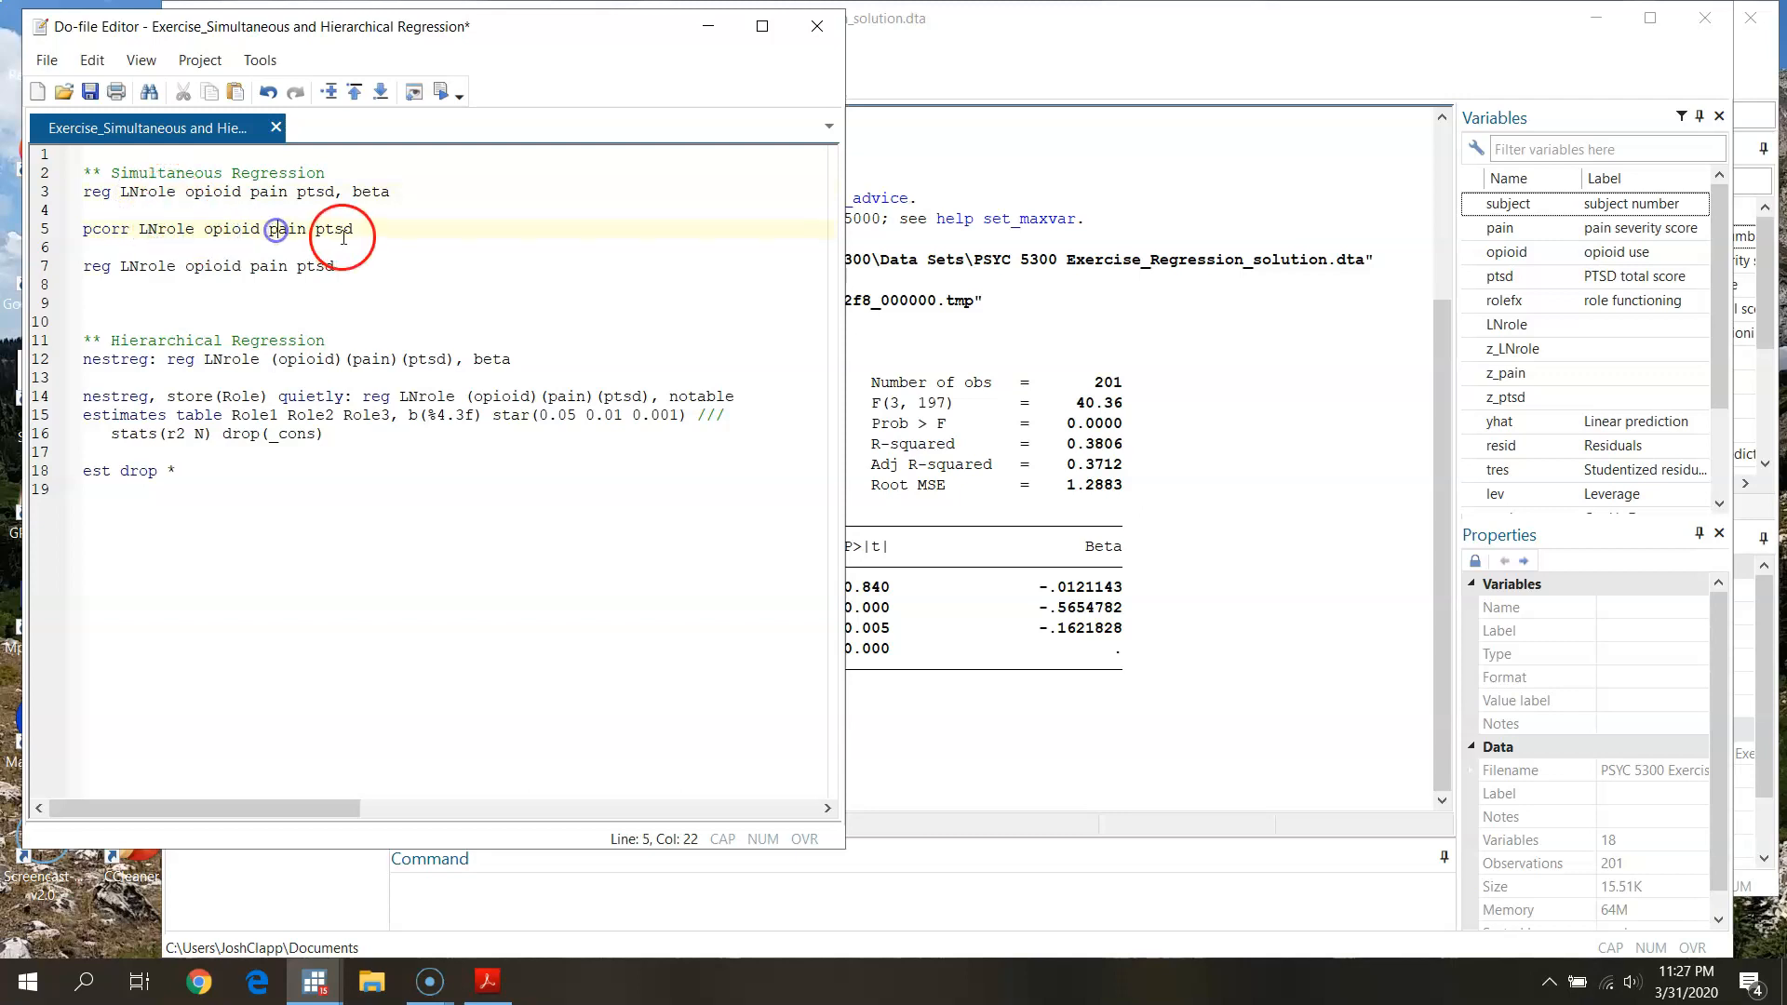
pyautogui.click(102, 230)
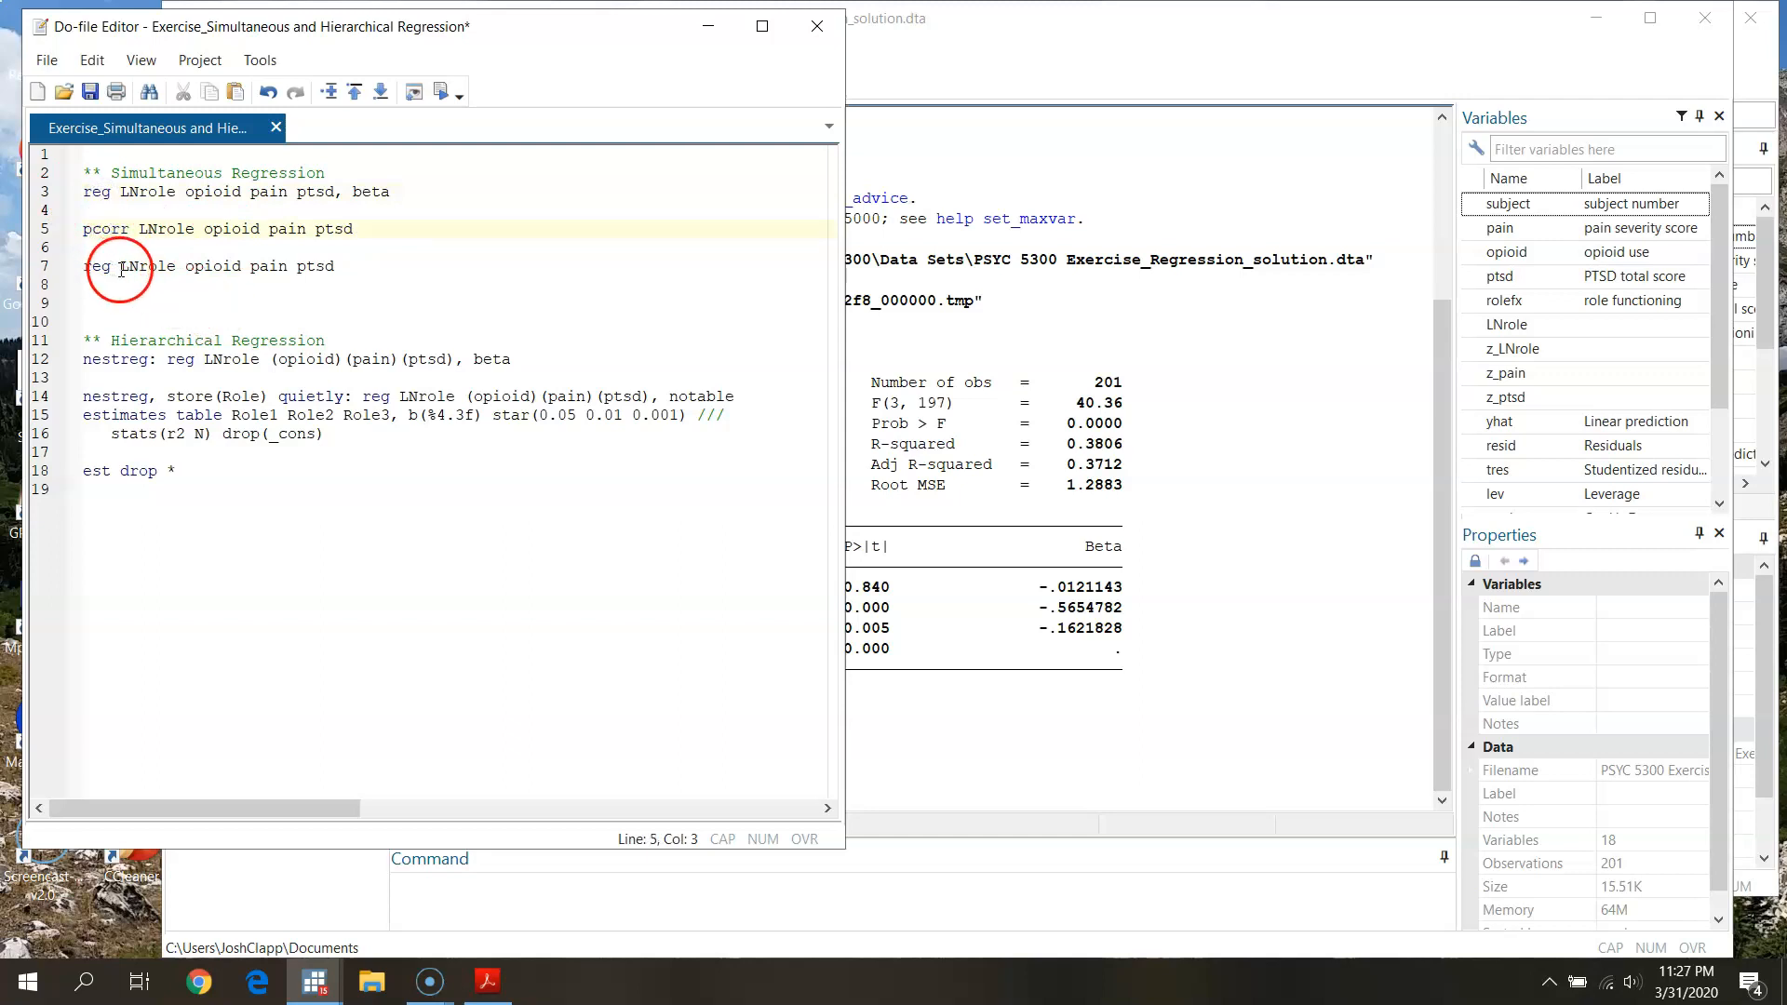
pyautogui.click(44, 232)
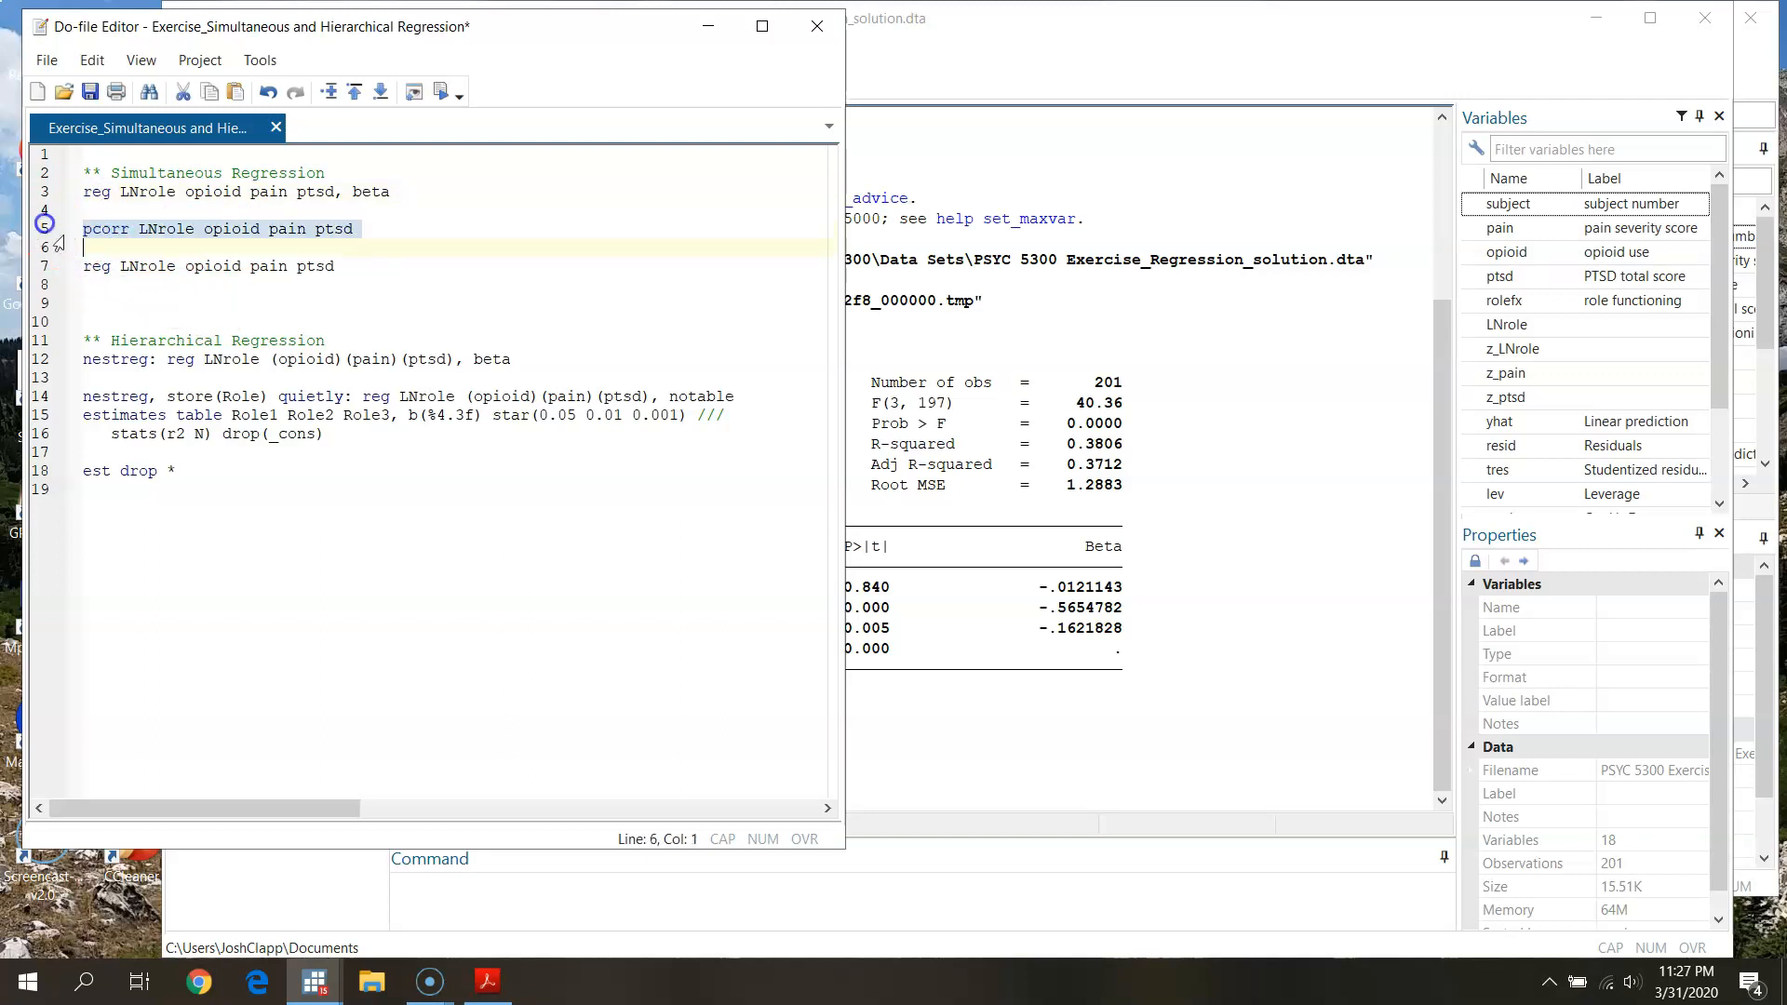
pyautogui.click(442, 93)
pyautogui.click(1197, 48)
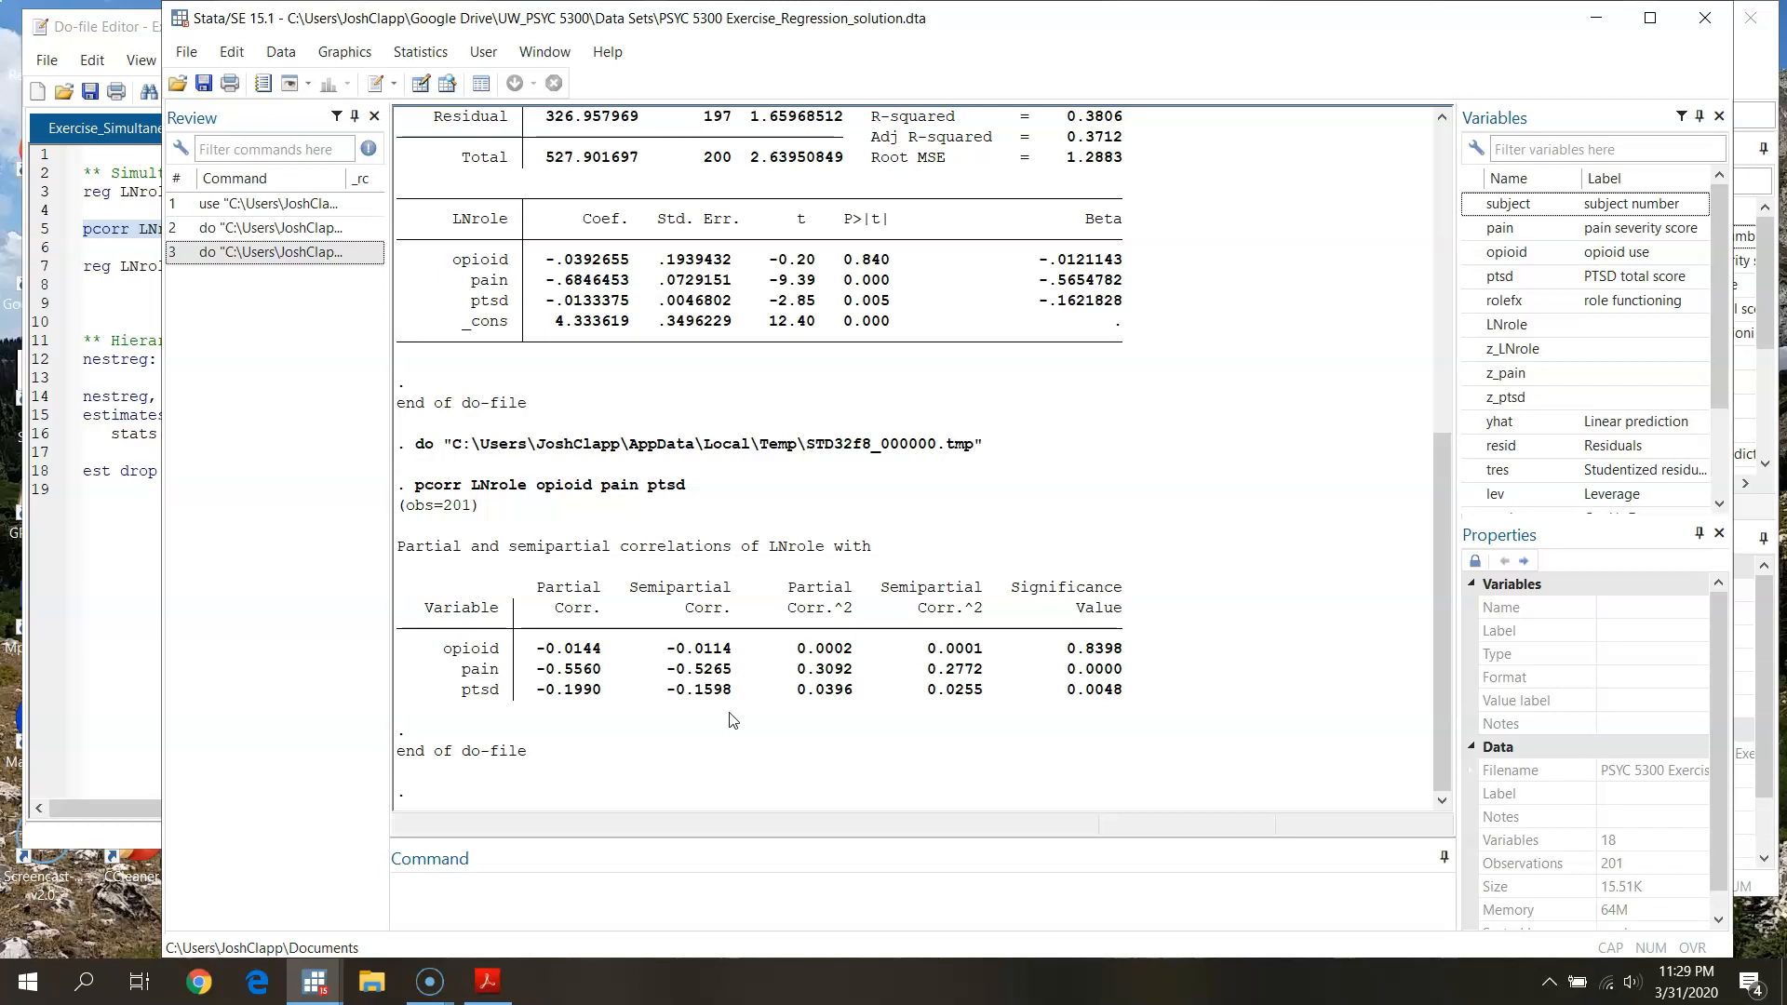
# Step: Examine the partial and semipartial correlations of LNrole with opioid, pain and ptsd, comparing them with the preceding regression output
pyautogui.click(671, 692)
pyautogui.click(718, 675)
pyautogui.click(711, 696)
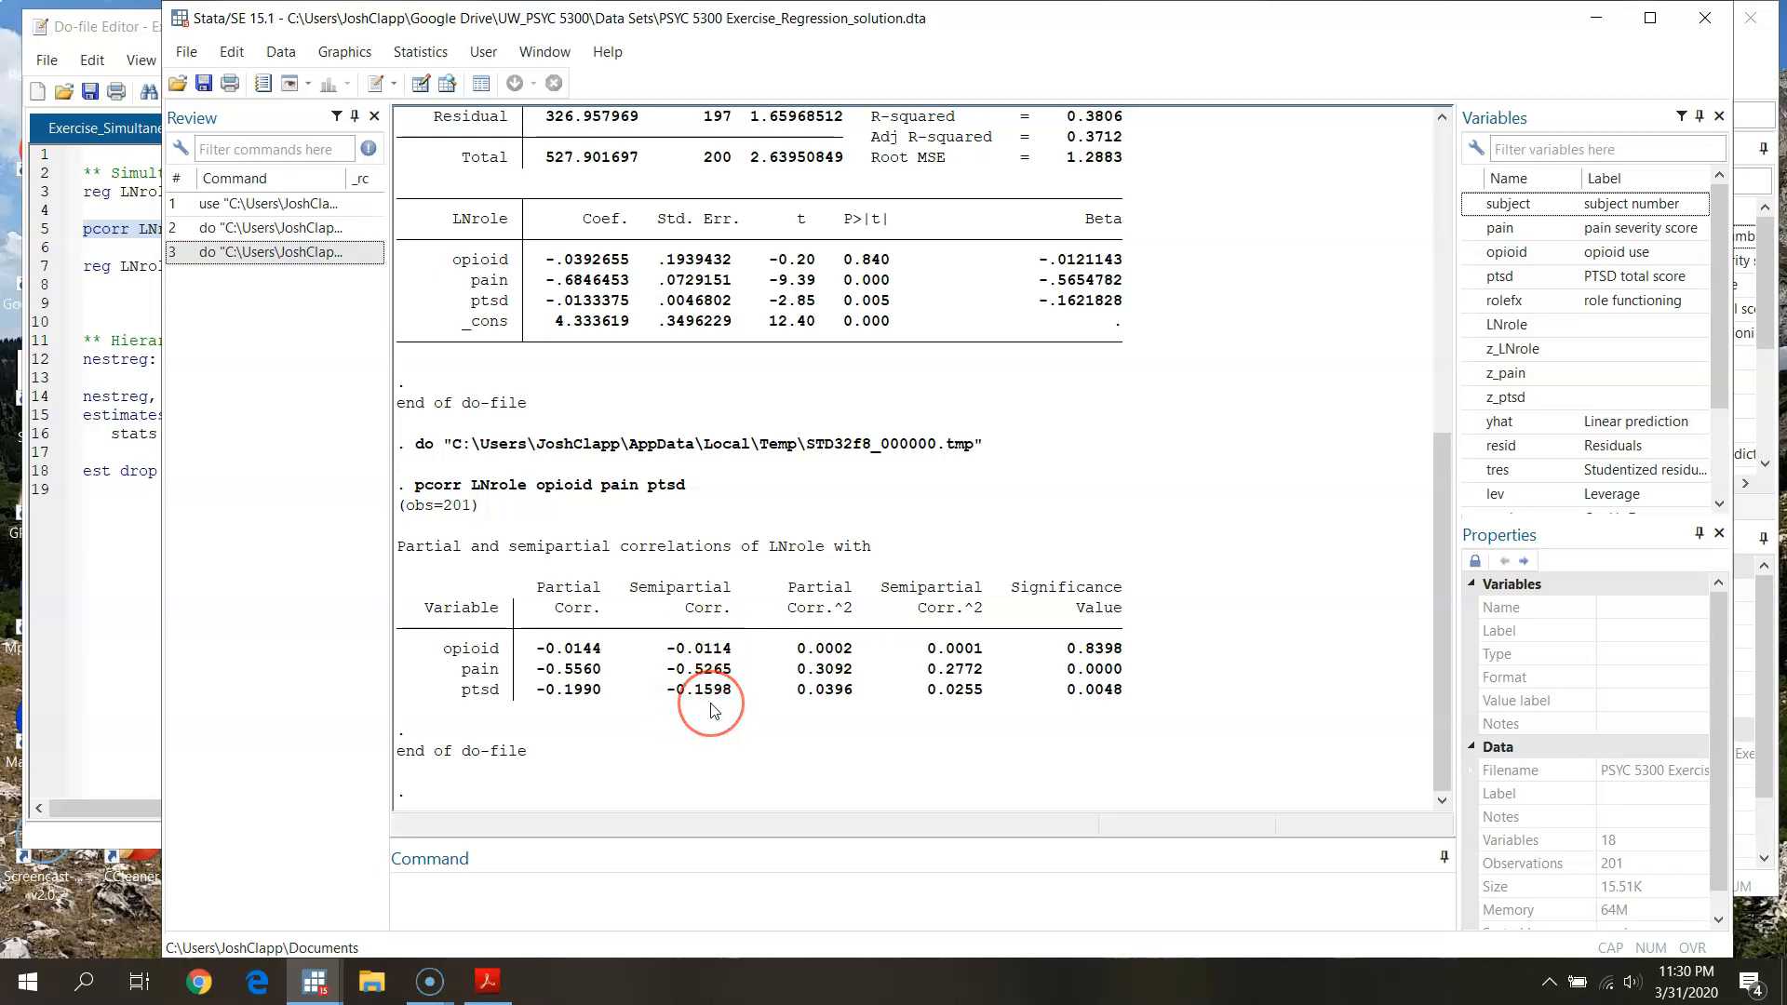
pyautogui.click(1064, 709)
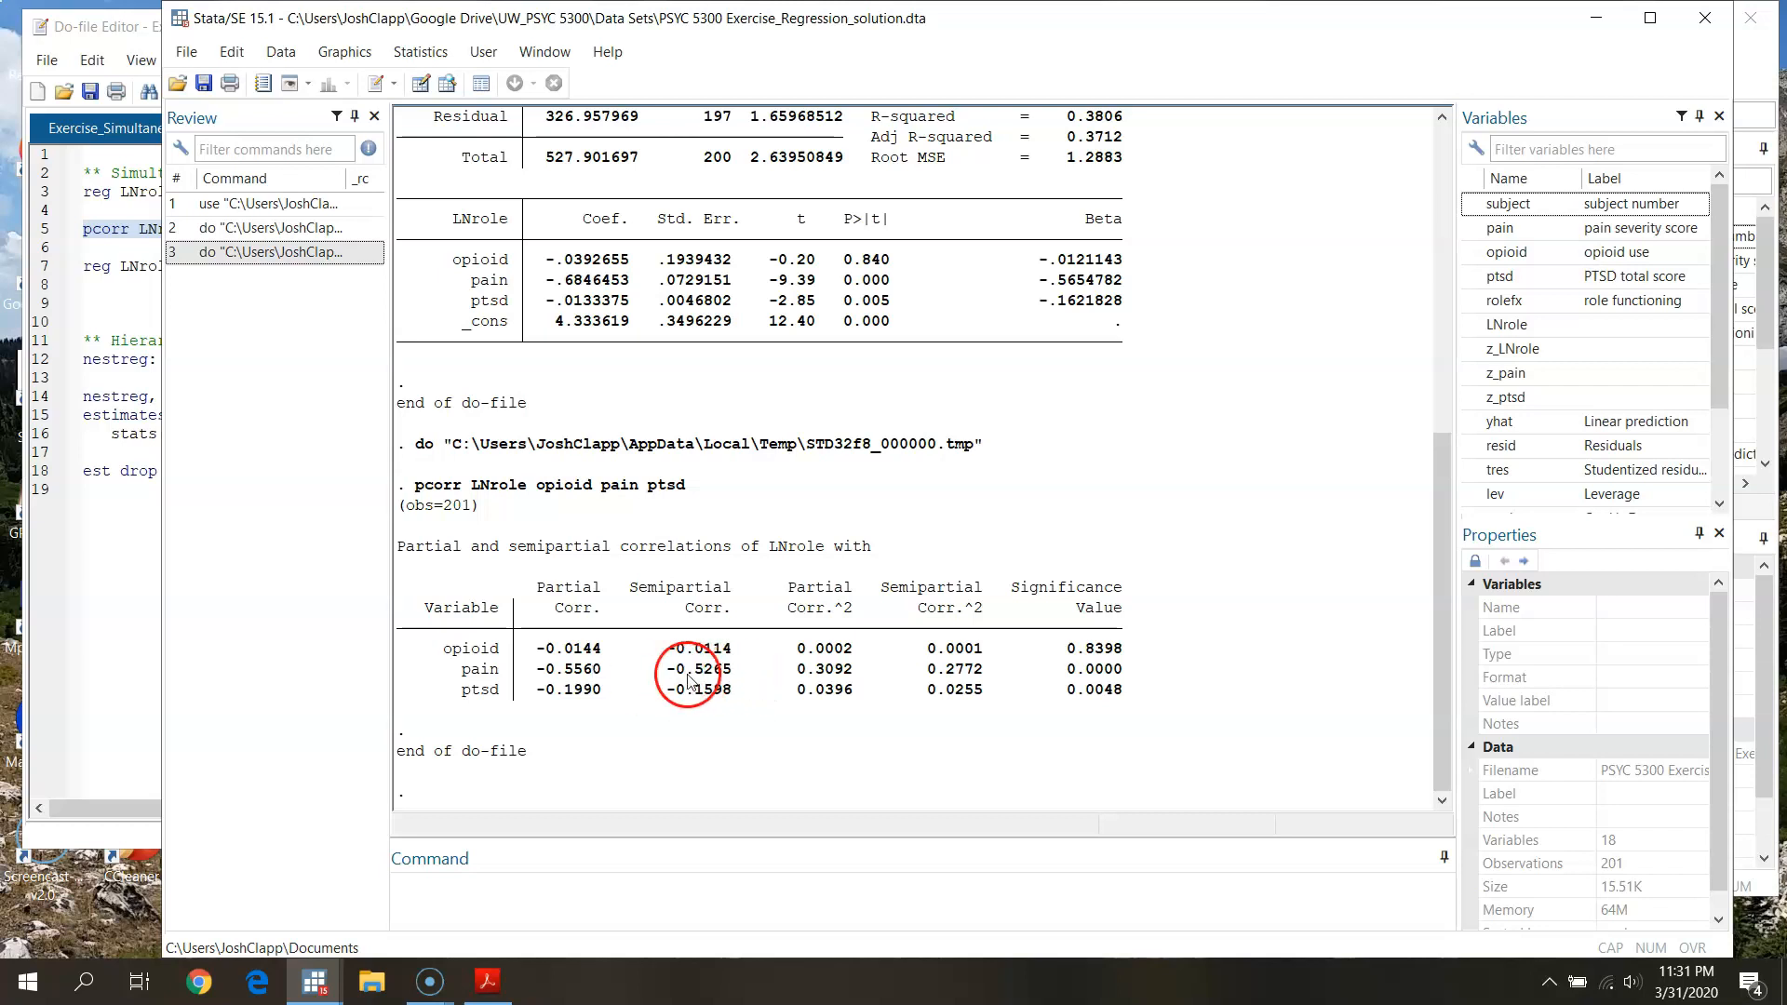
pyautogui.scroll(2, 835, 592)
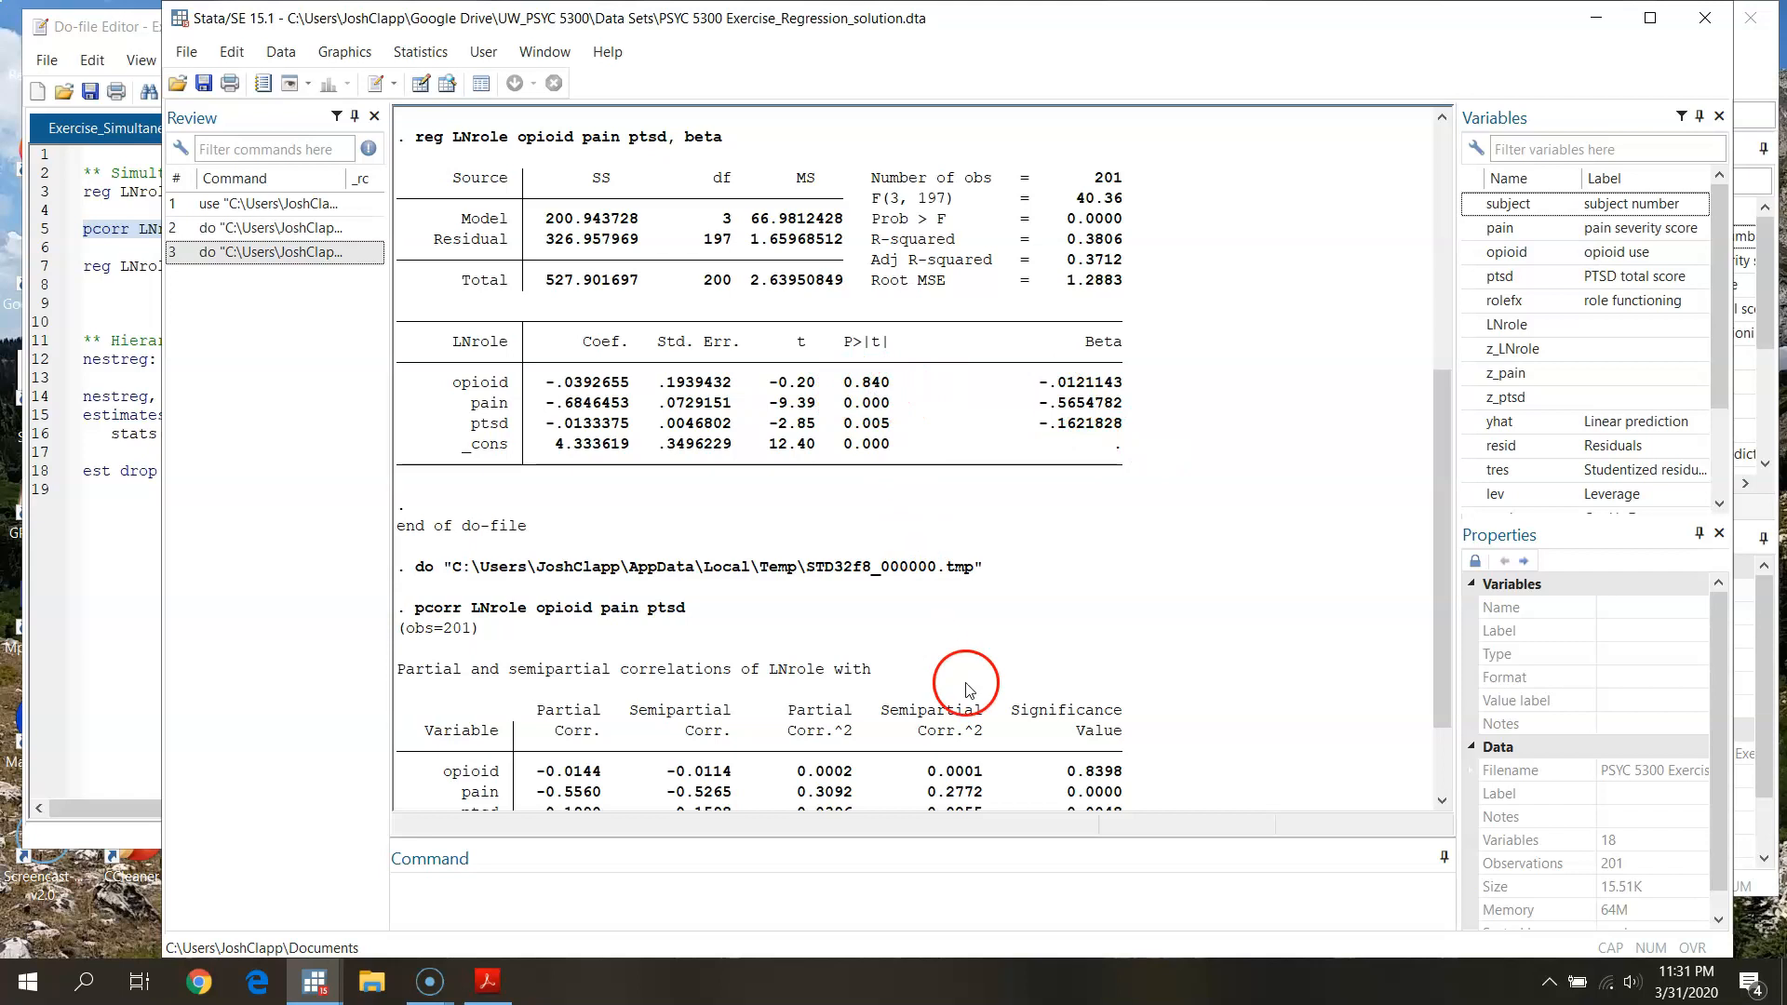
pyautogui.scroll(-2, 1177, 738)
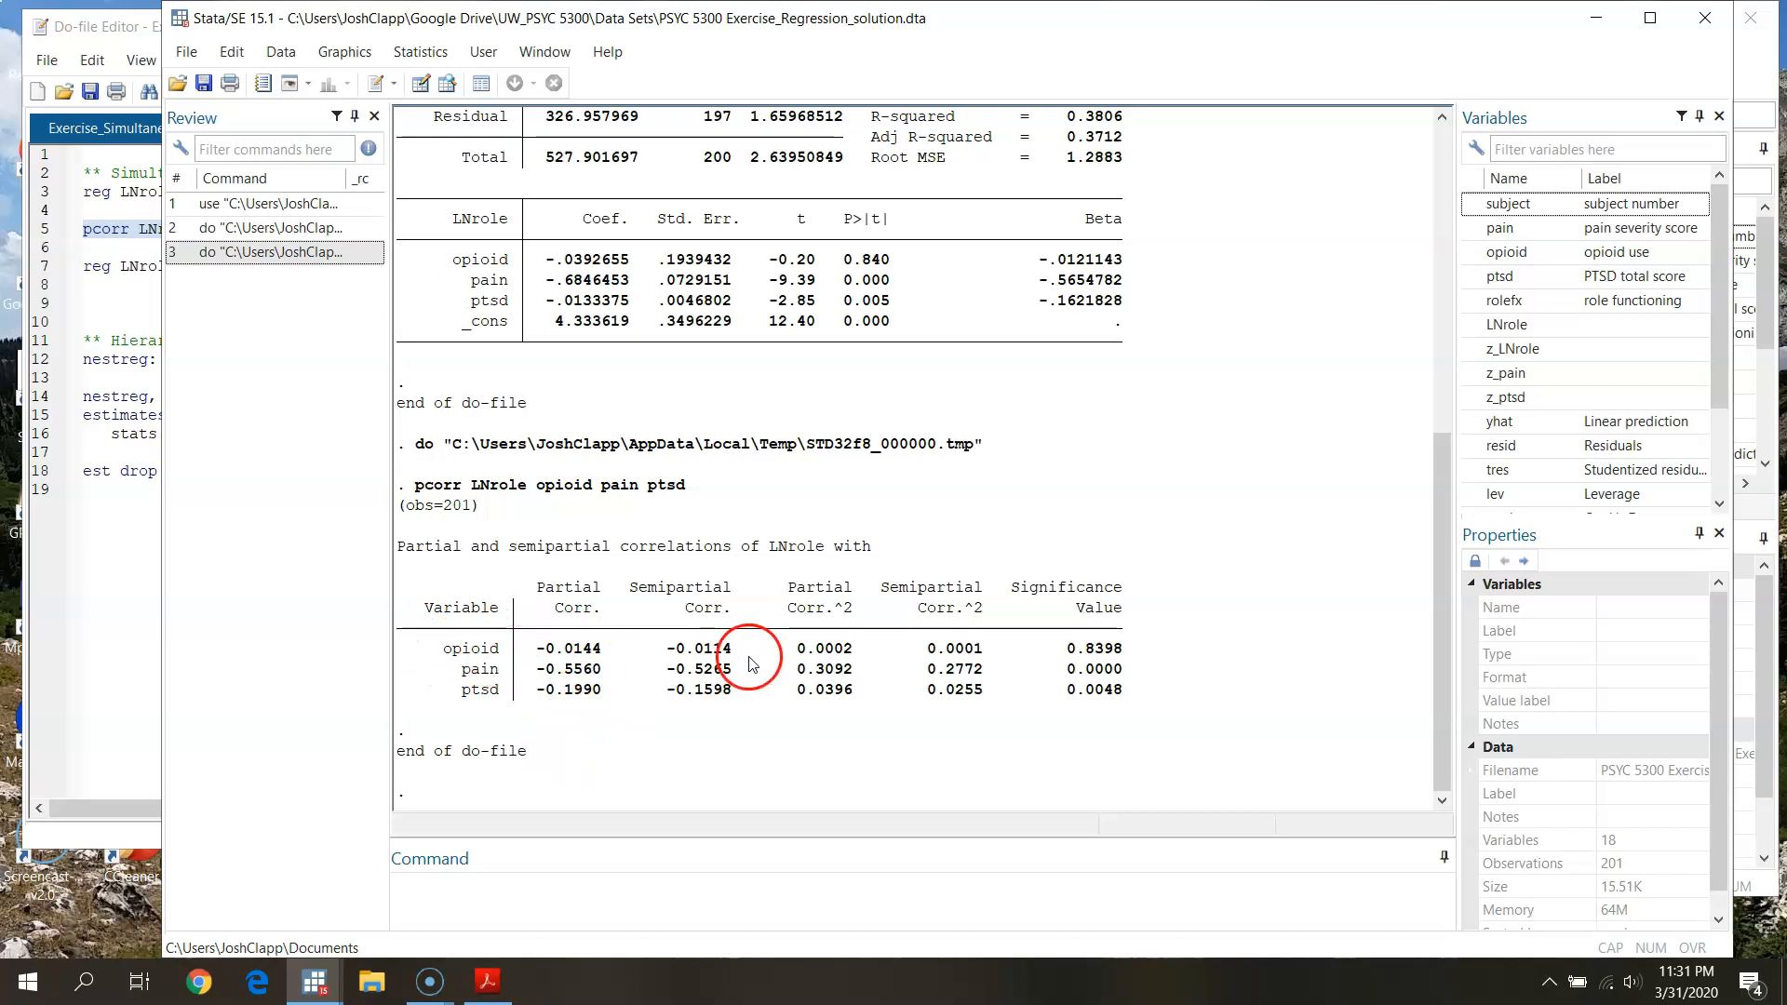
pyautogui.scroll(2, 1238, 635)
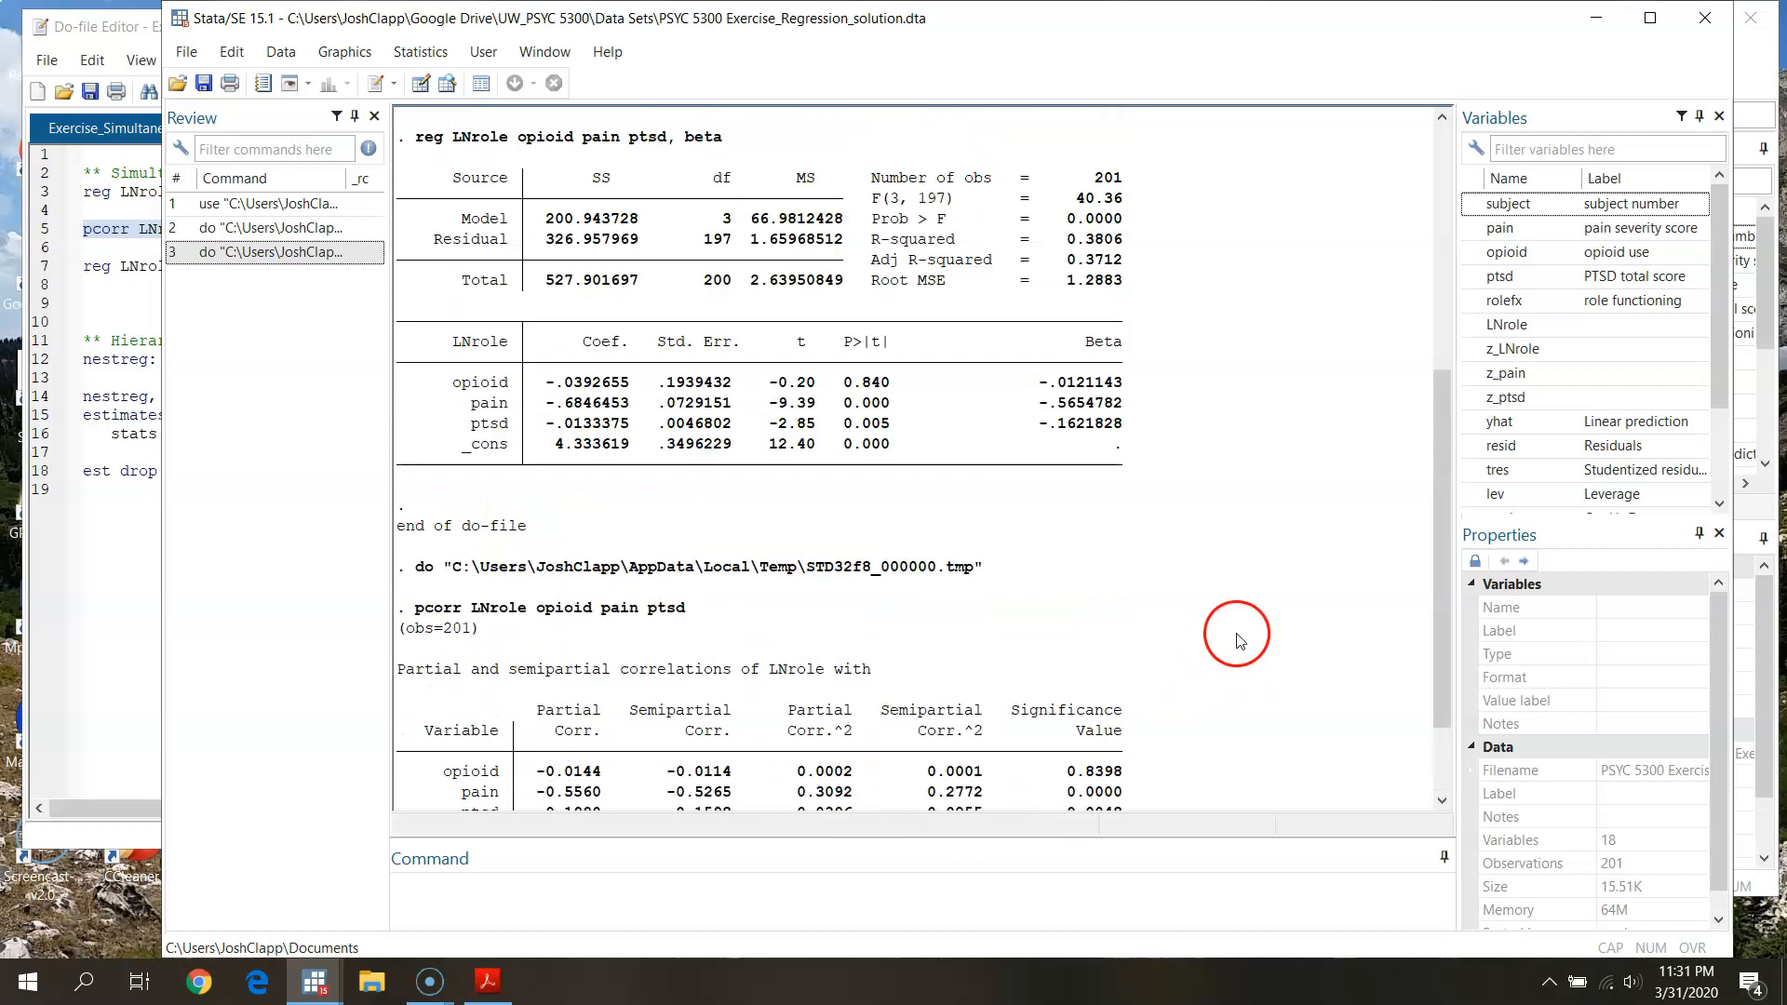
pyautogui.scroll(-2, 959, 511)
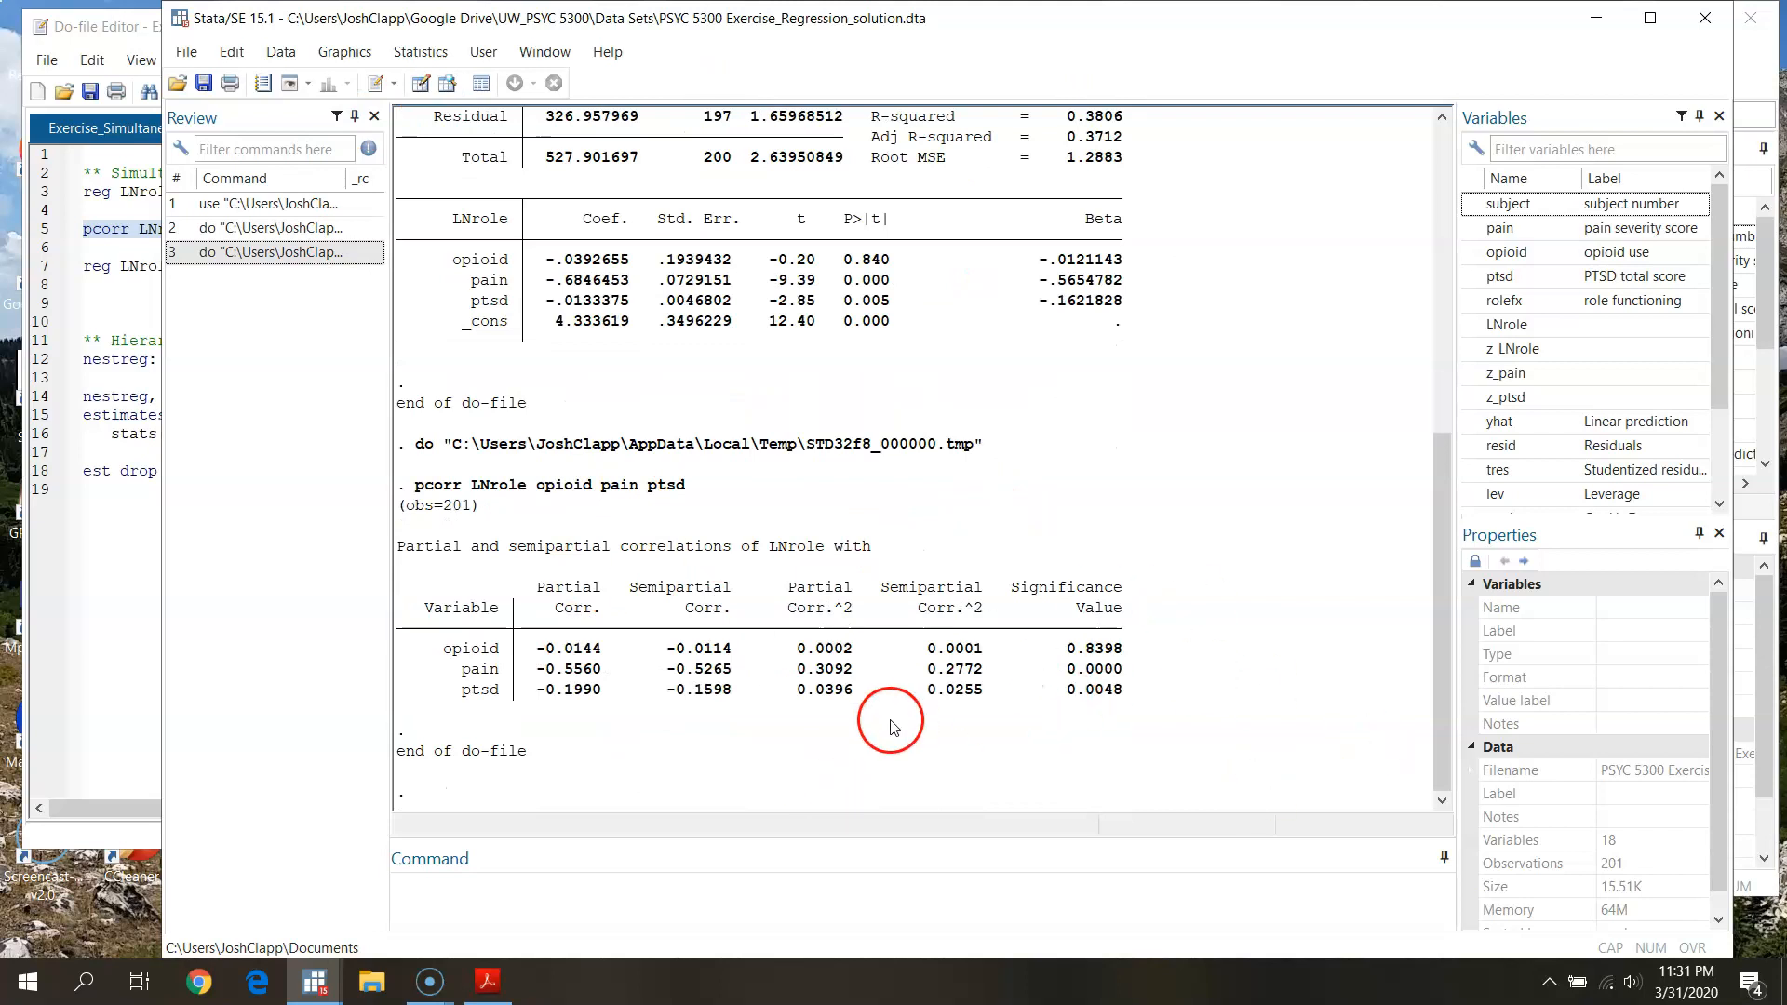
pyautogui.click(134, 312)
pyautogui.click(1238, 549)
pyautogui.scroll(6, 1233, 554)
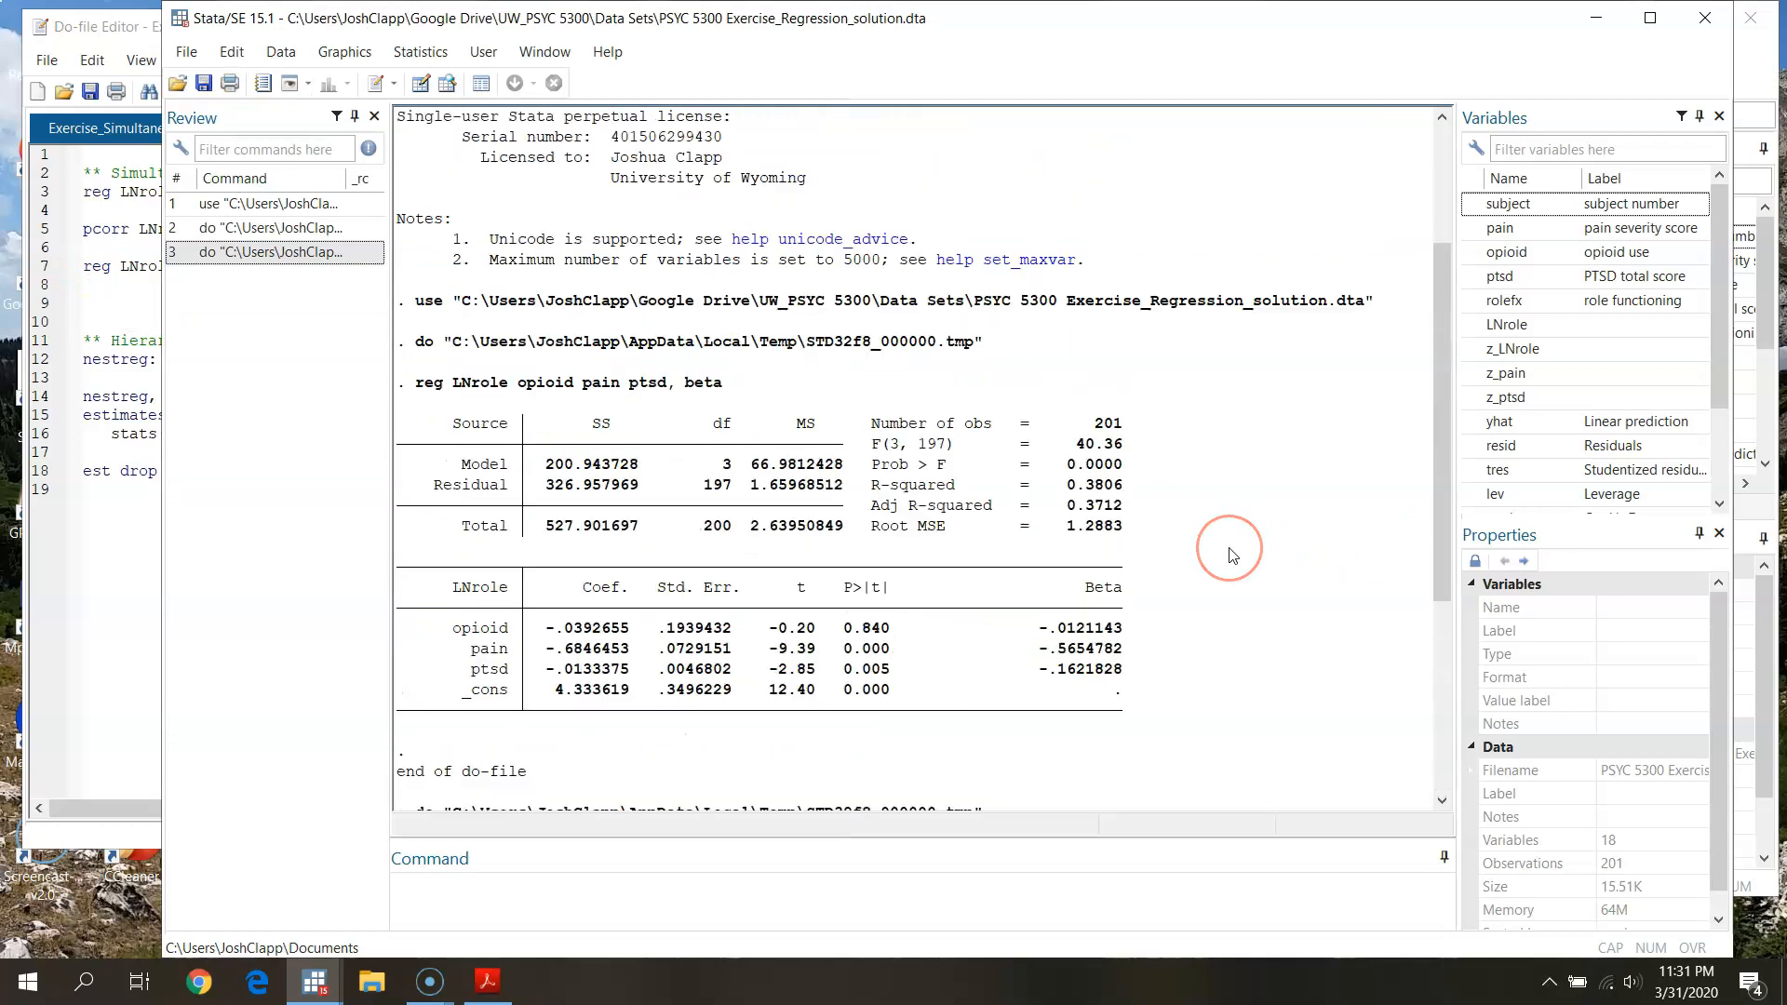
pyautogui.scroll(-6, 1175, 639)
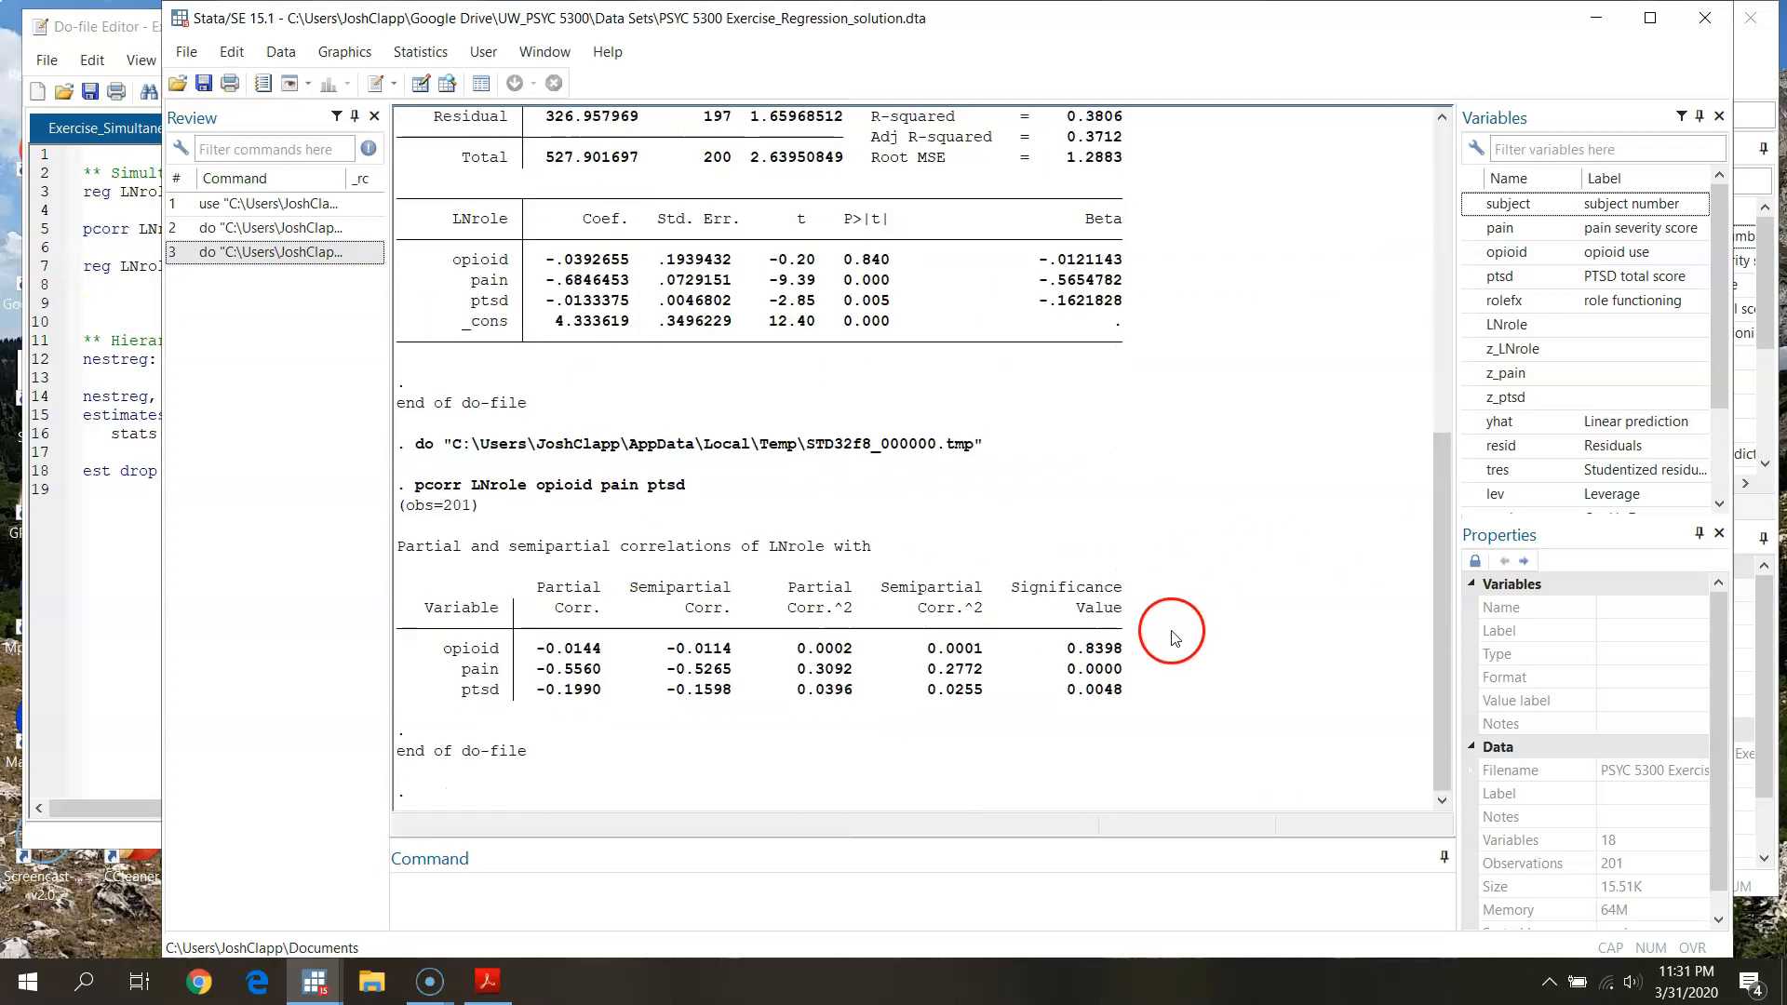
pyautogui.click(107, 317)
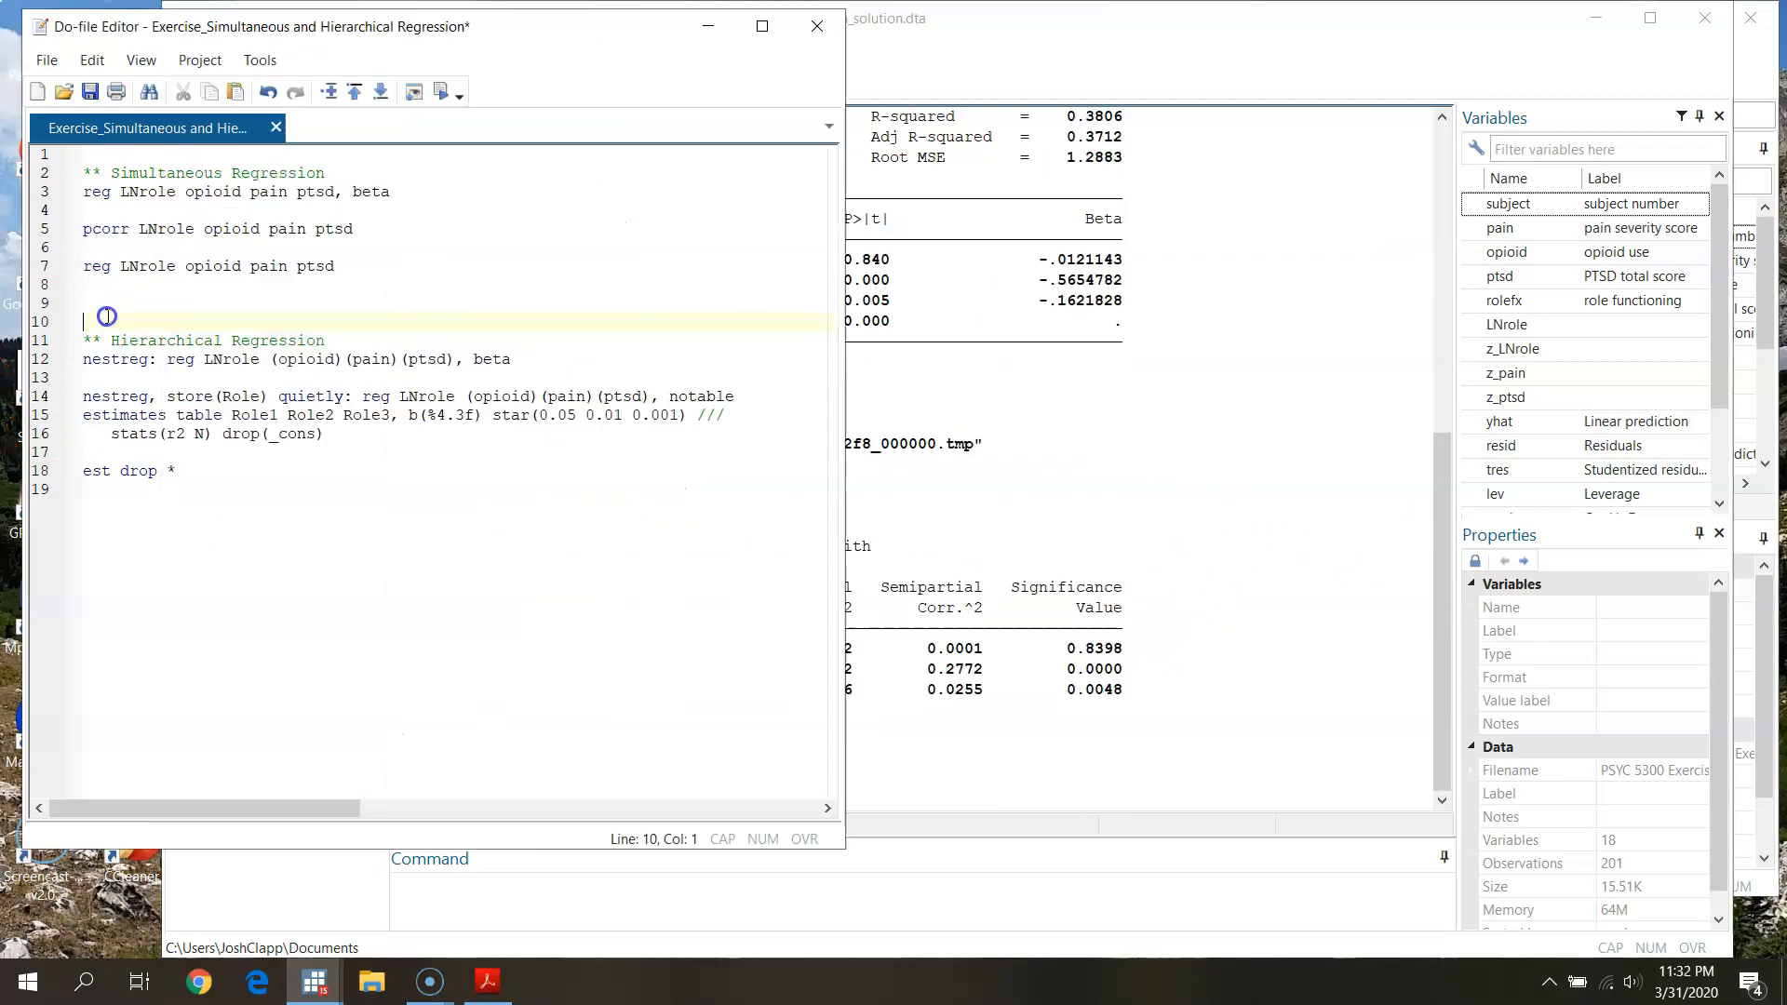
pyautogui.click(1260, 470)
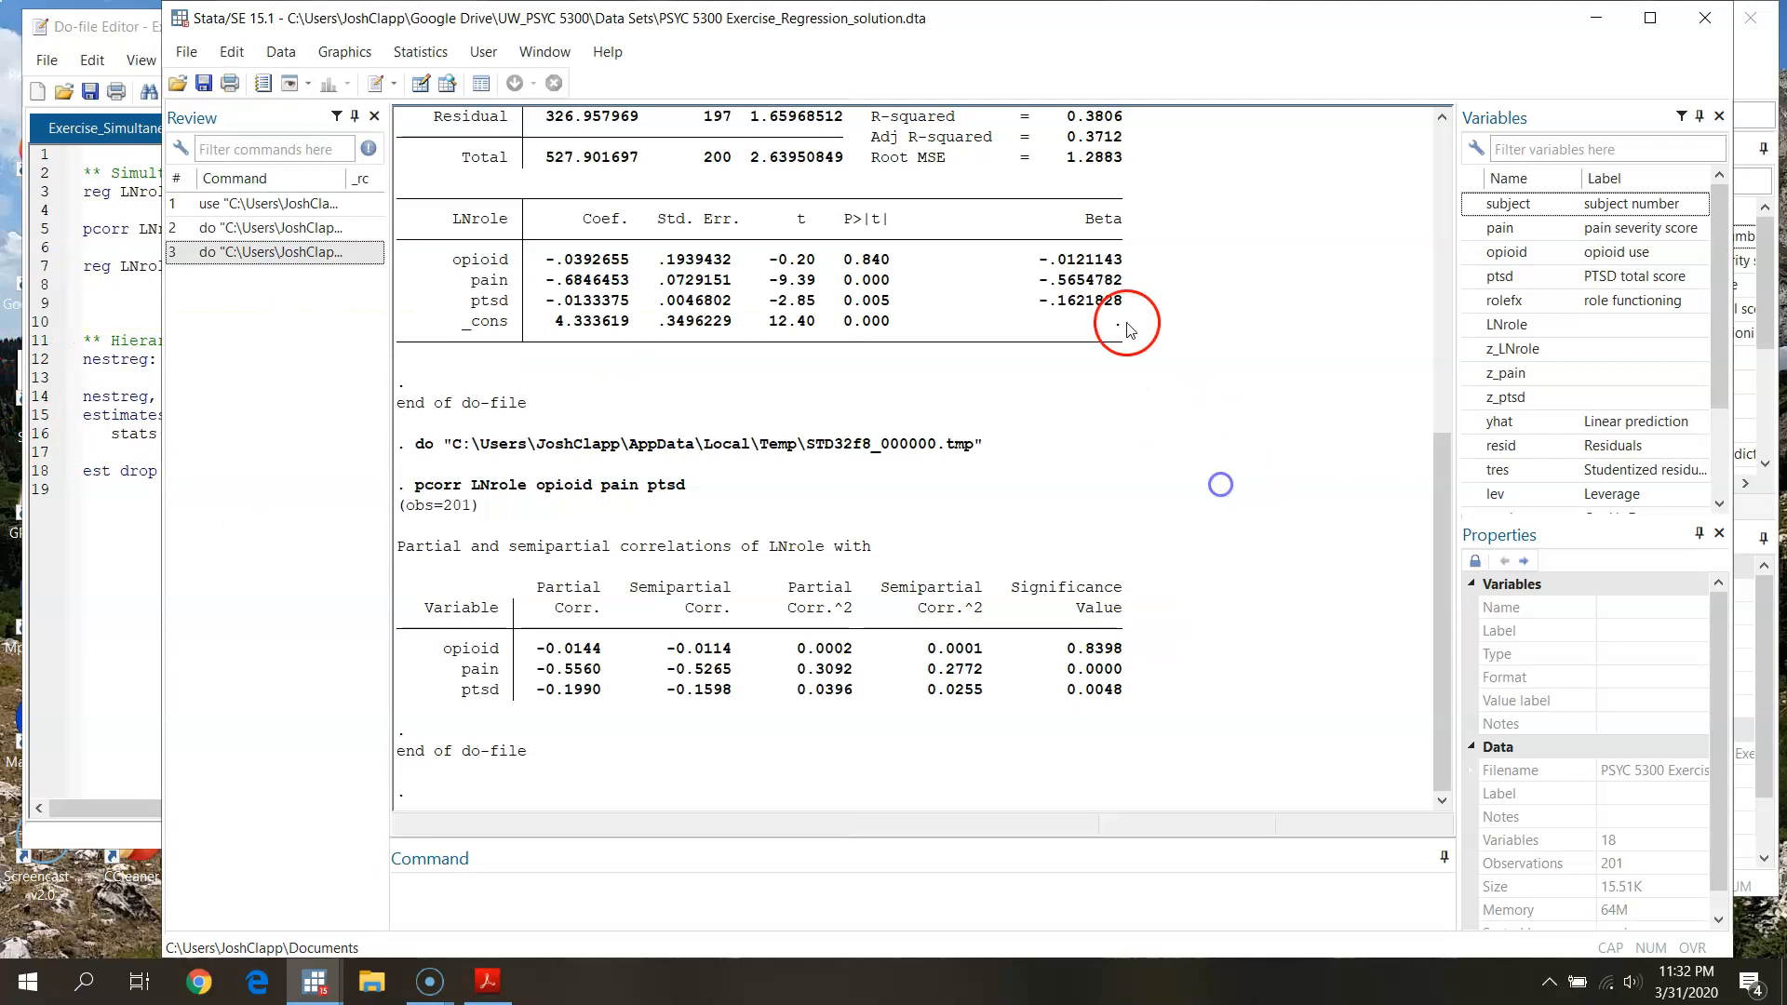
# Step: Run only the do-file line "reg LNrole opioid pain ptsd" without the beta option and bring the results window to the front
pyautogui.click(113, 323)
pyautogui.click(336, 267)
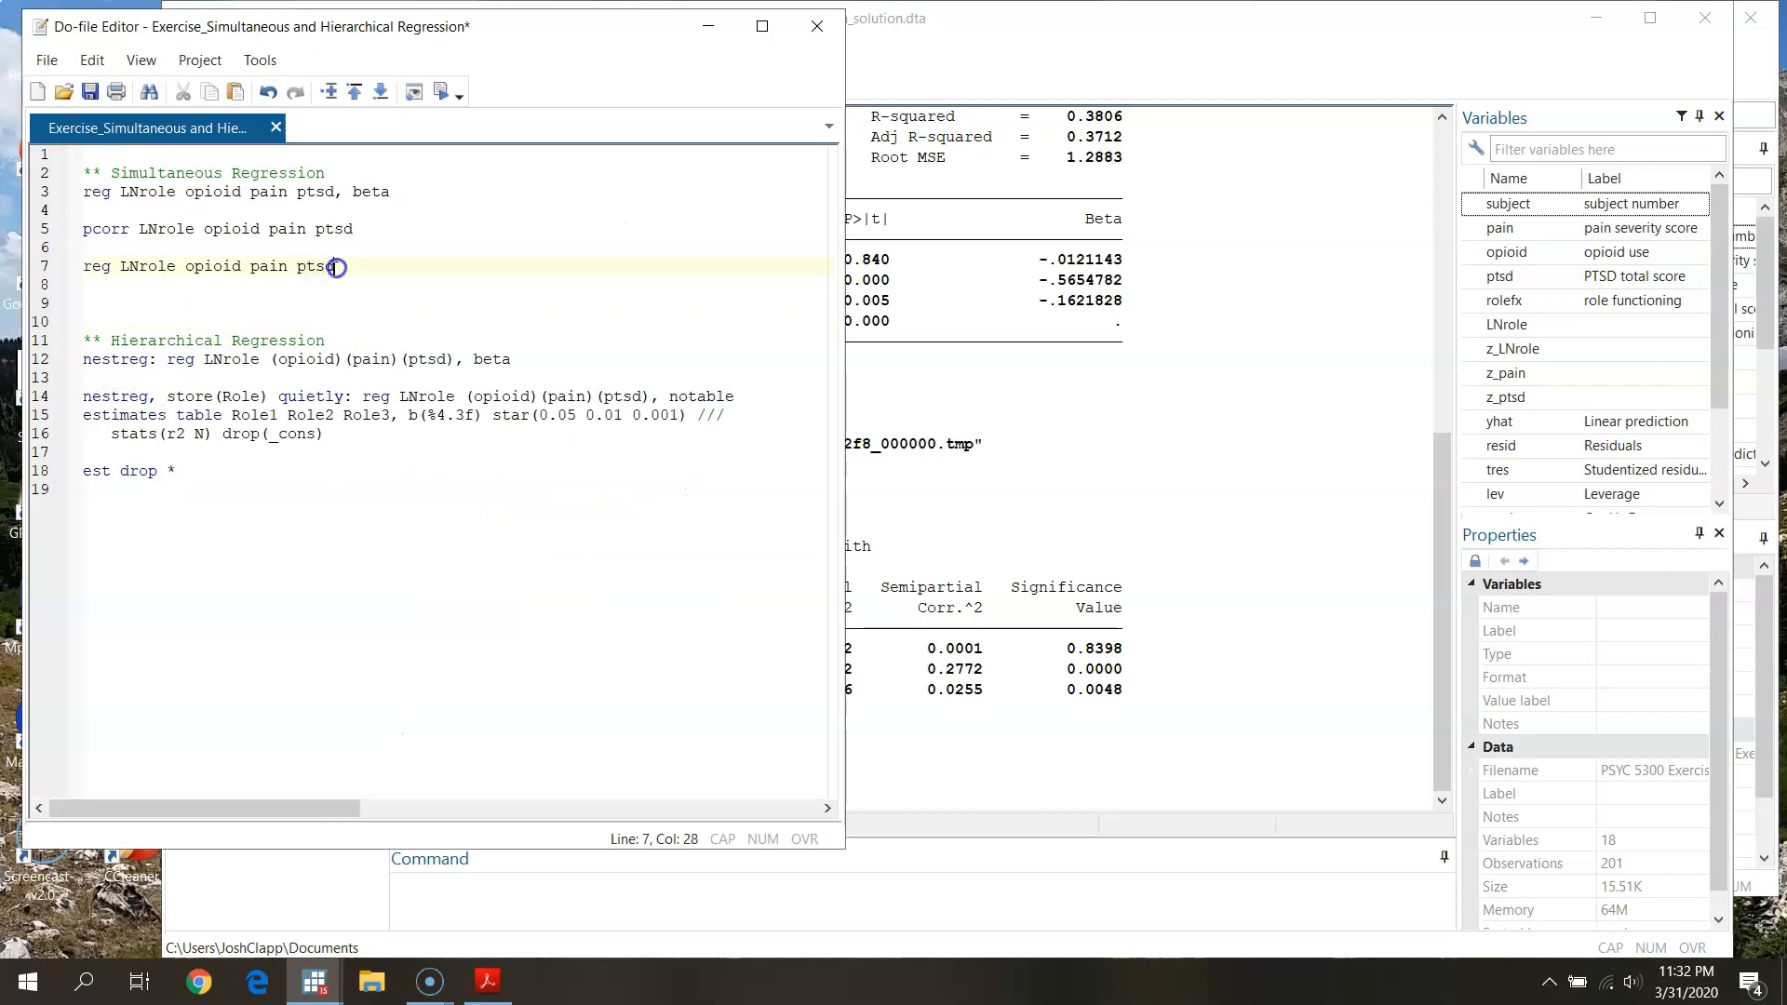
pyautogui.click(40, 266)
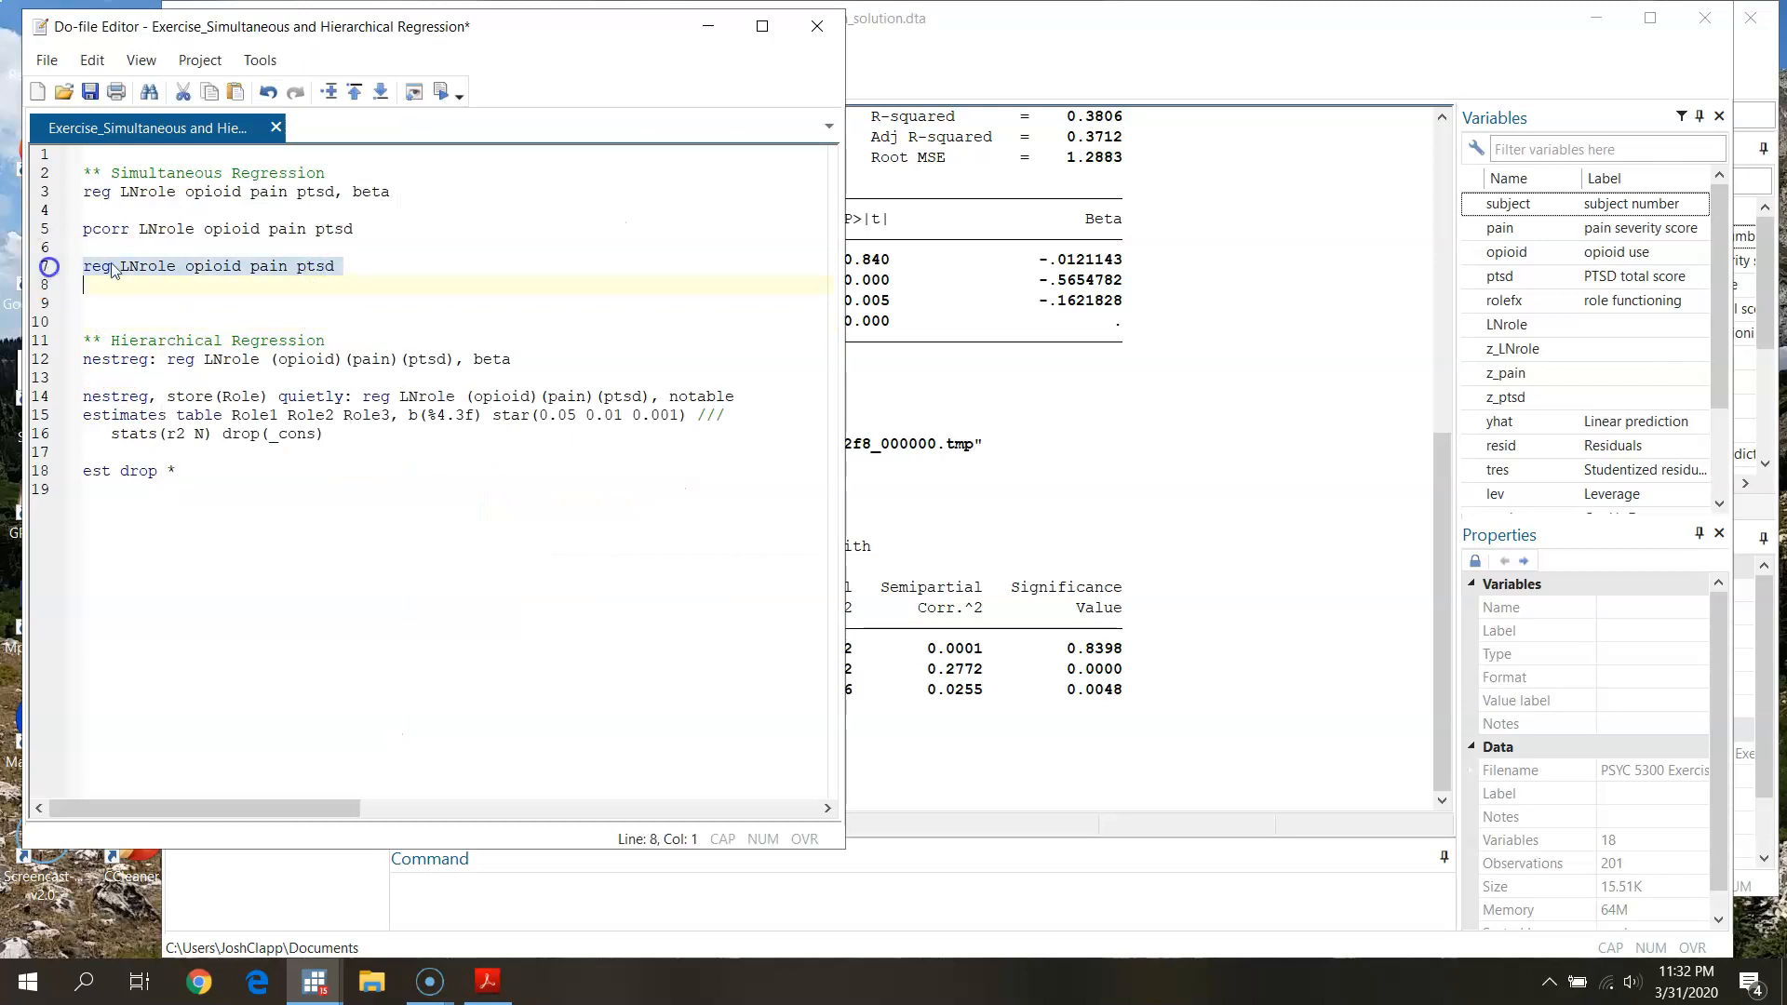
pyautogui.click(439, 94)
pyautogui.click(1279, 63)
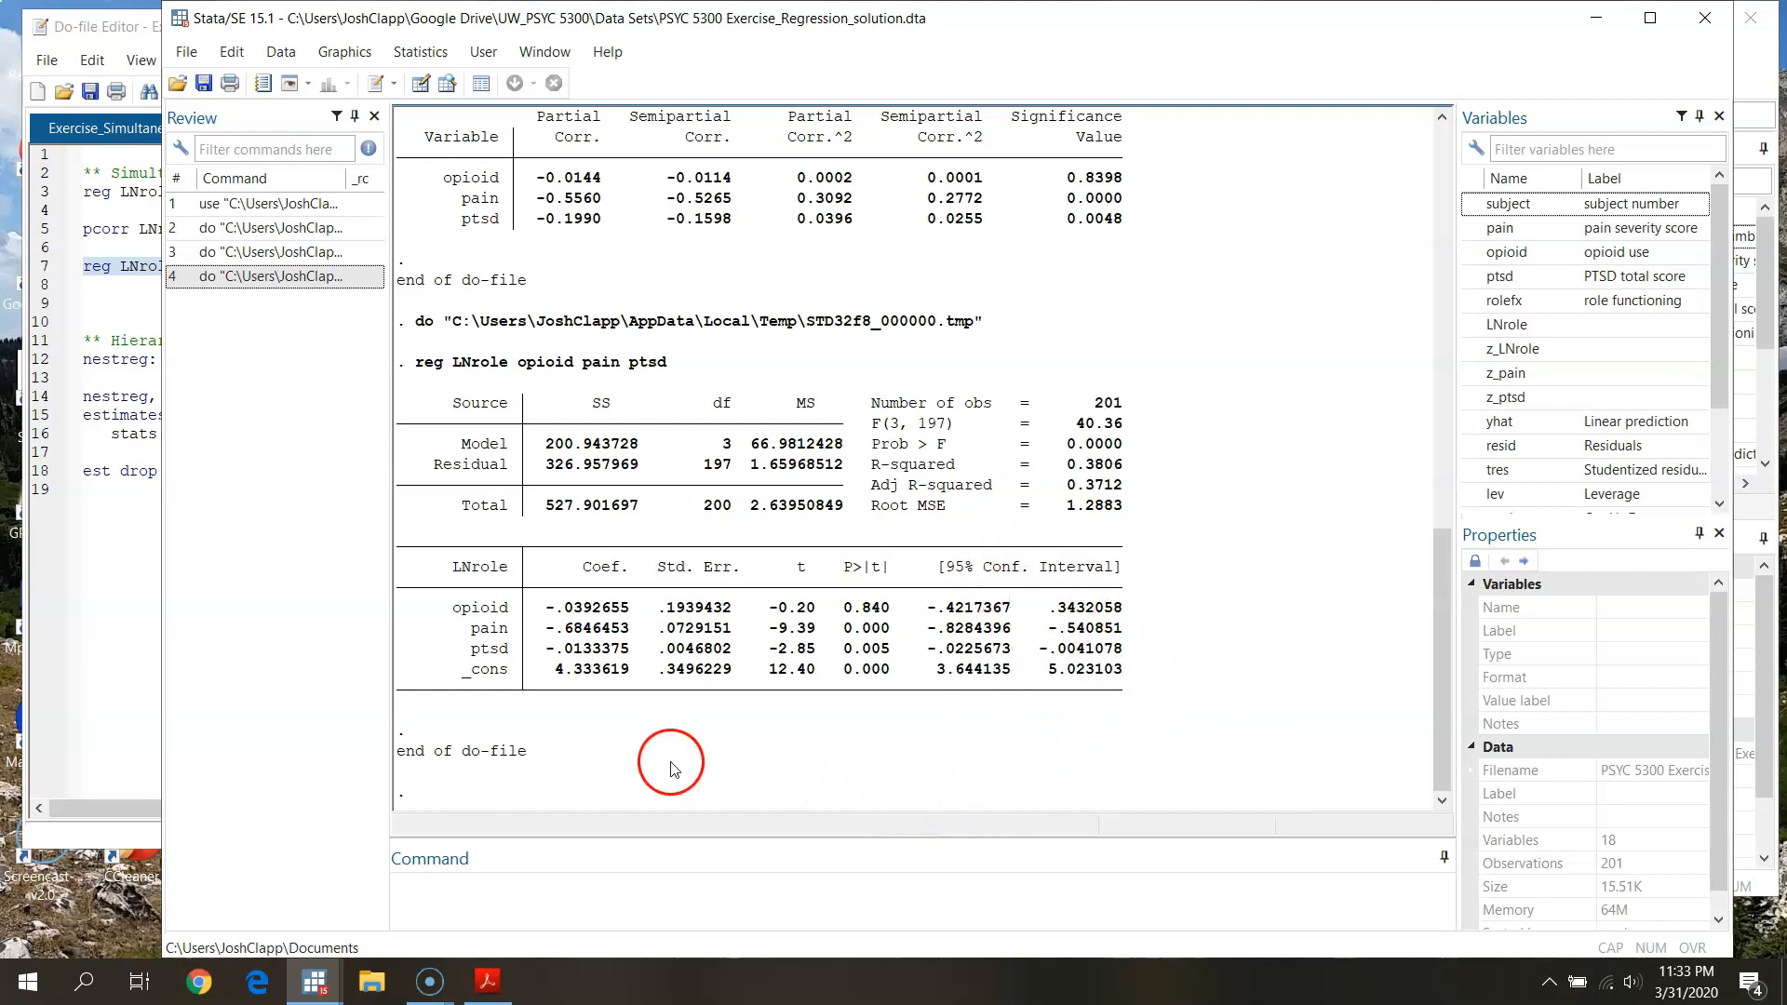
# Step: Examine the first nestreg command under Hierarchical Regression in the do-file, including its prefix, the outcome LNrole and the predictor blocks
pyautogui.click(102, 692)
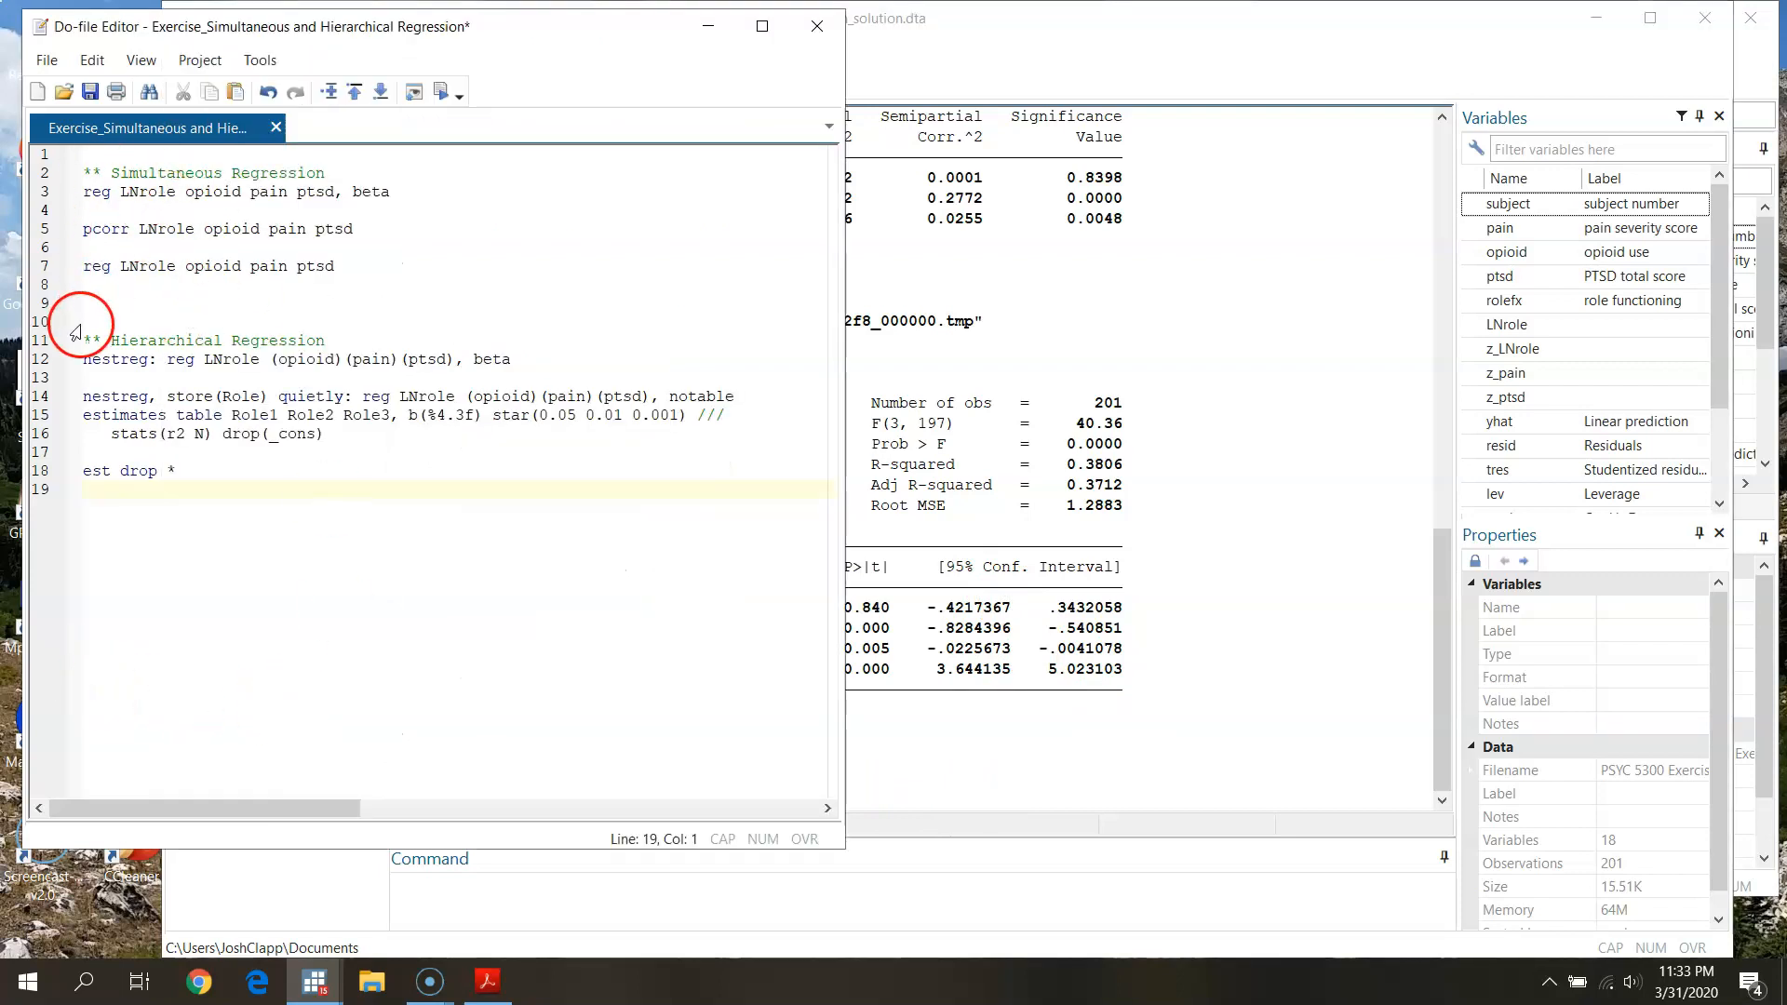
pyautogui.click(1222, 86)
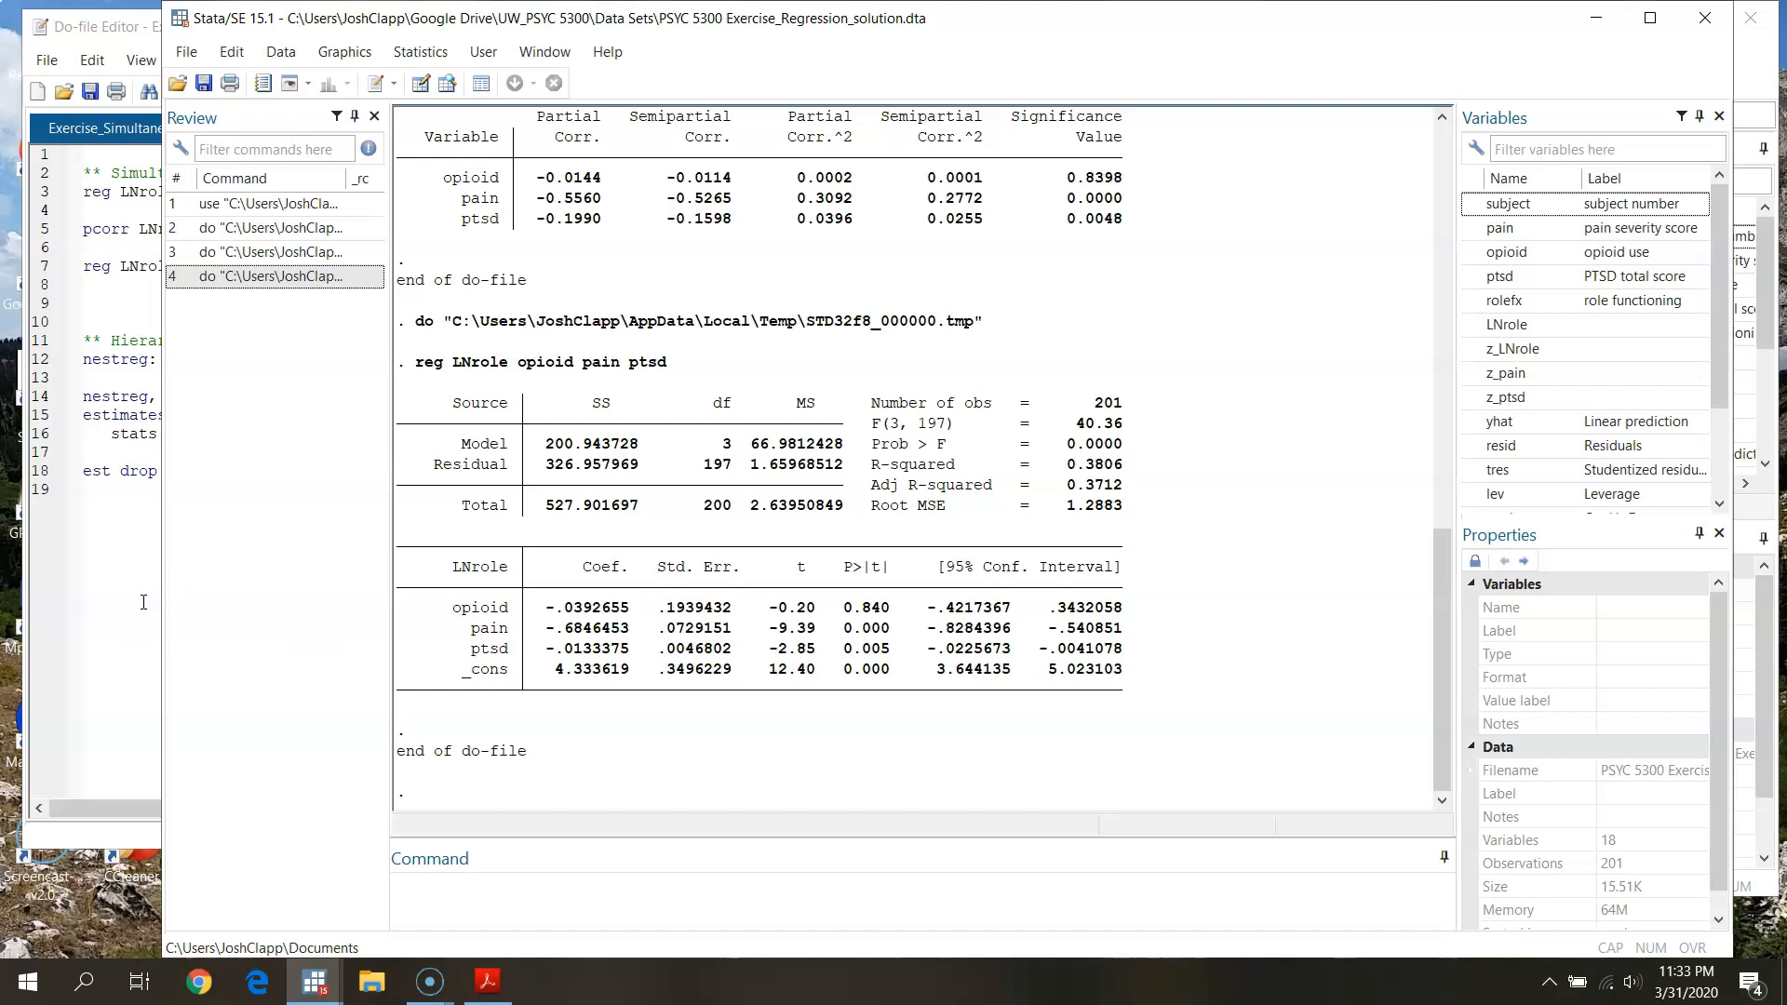
pyautogui.click(144, 602)
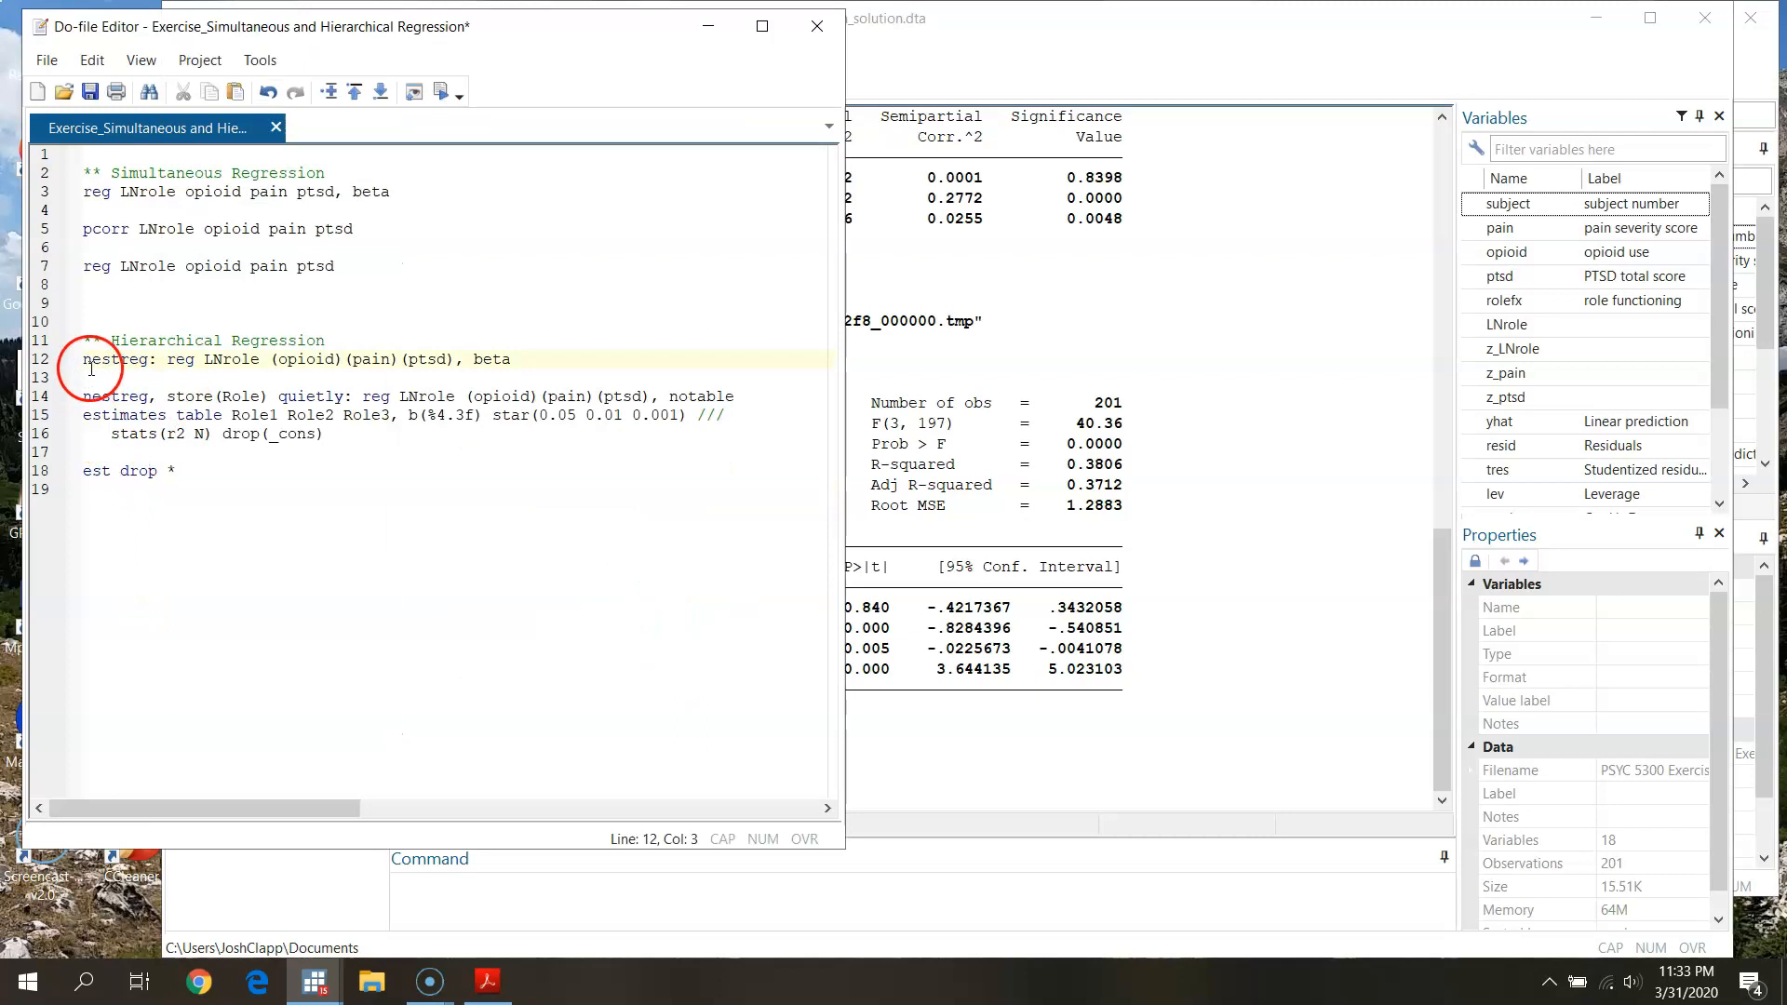
pyautogui.moveTo(84, 360); pyautogui.dragTo(133, 358)
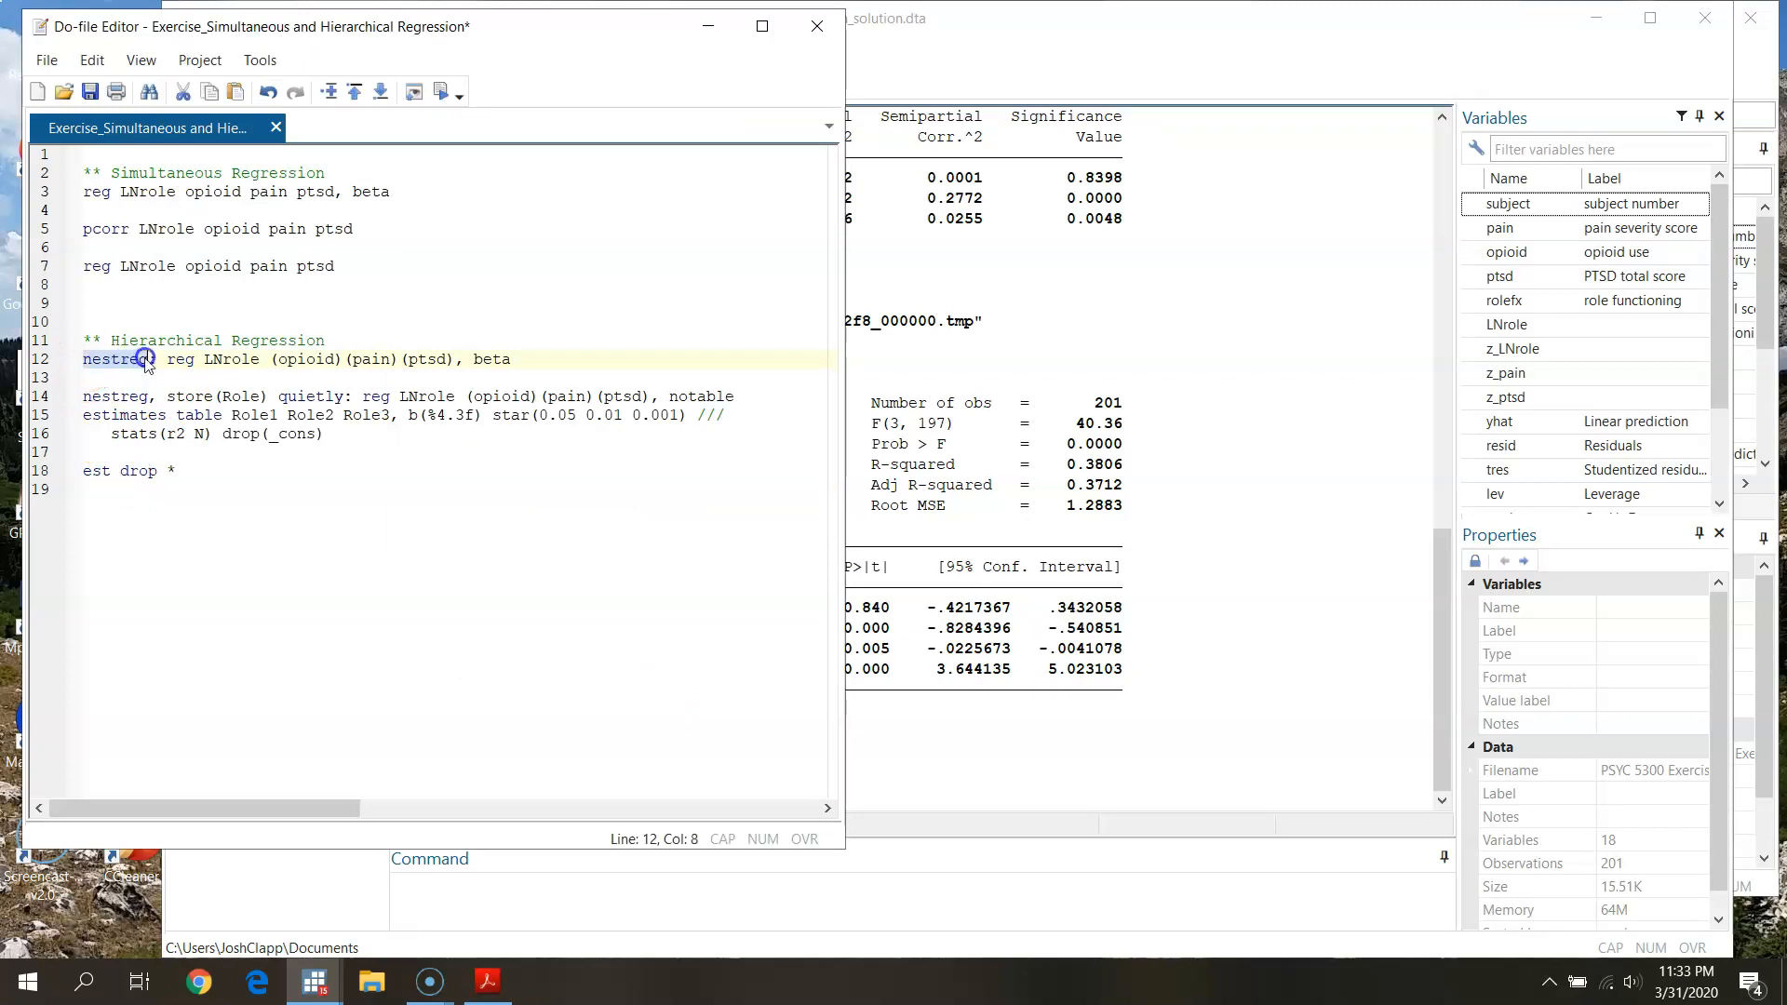
pyautogui.click(120, 375)
pyautogui.doubleClick(120, 357)
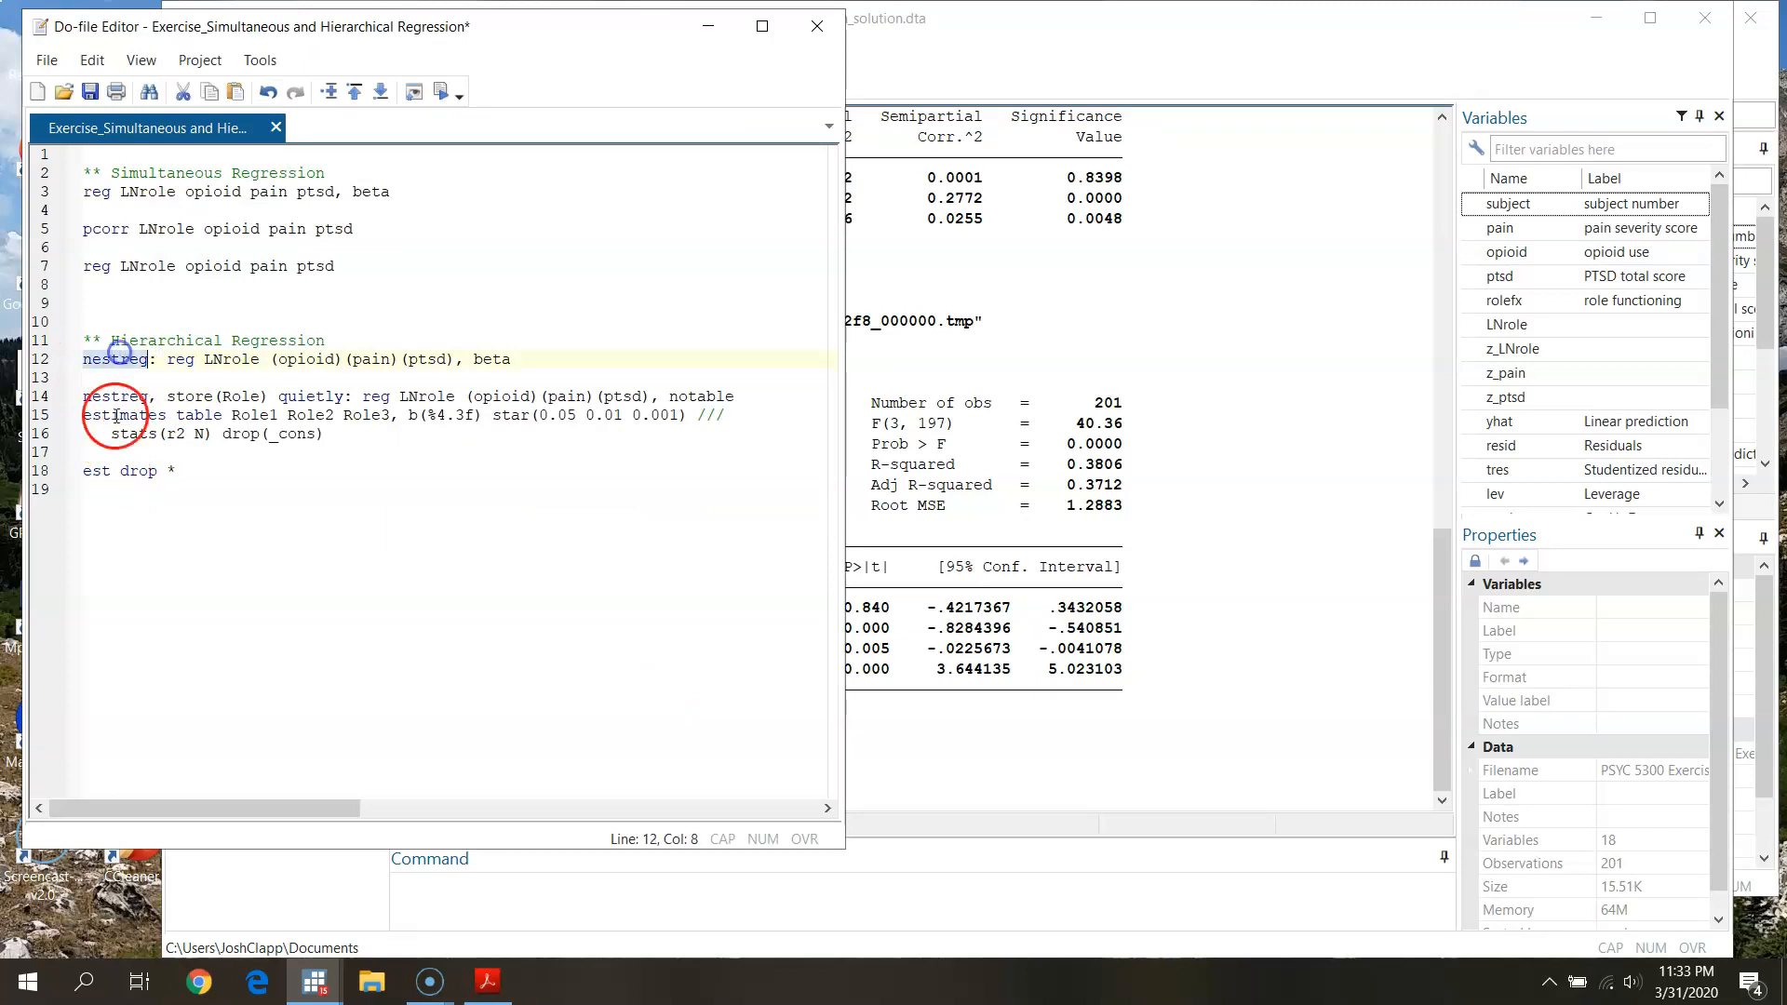
pyautogui.click(109, 362)
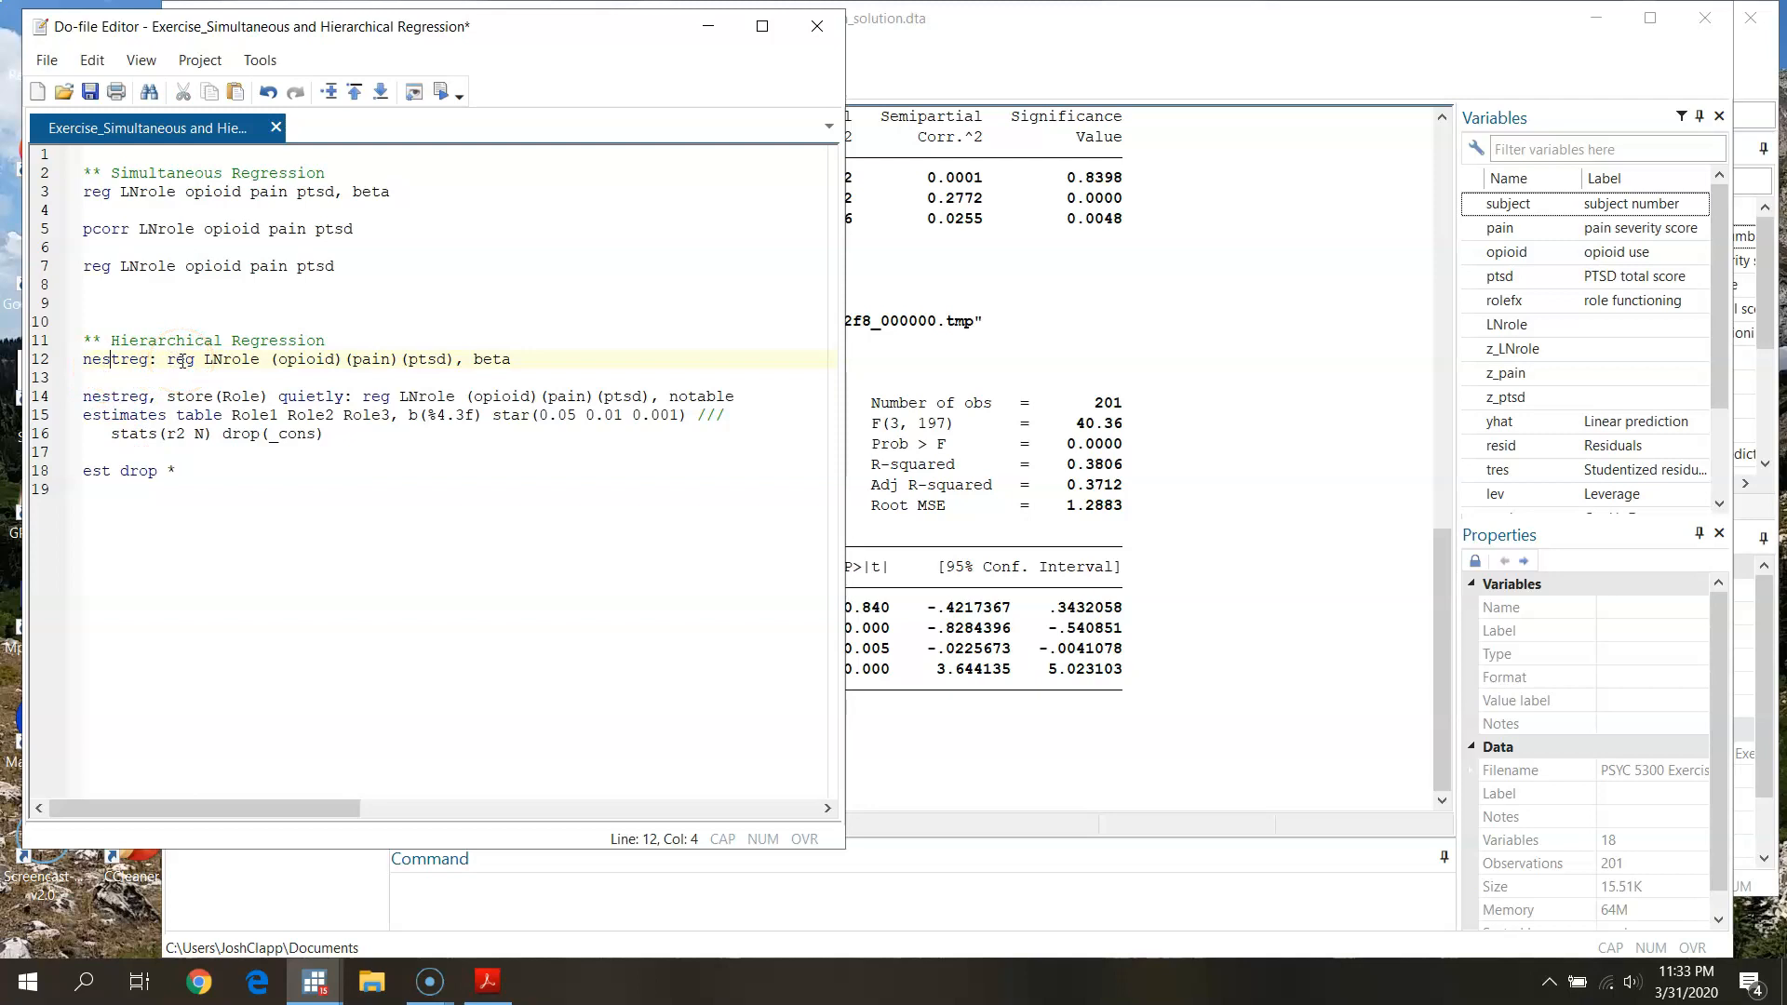
pyautogui.click(230, 361)
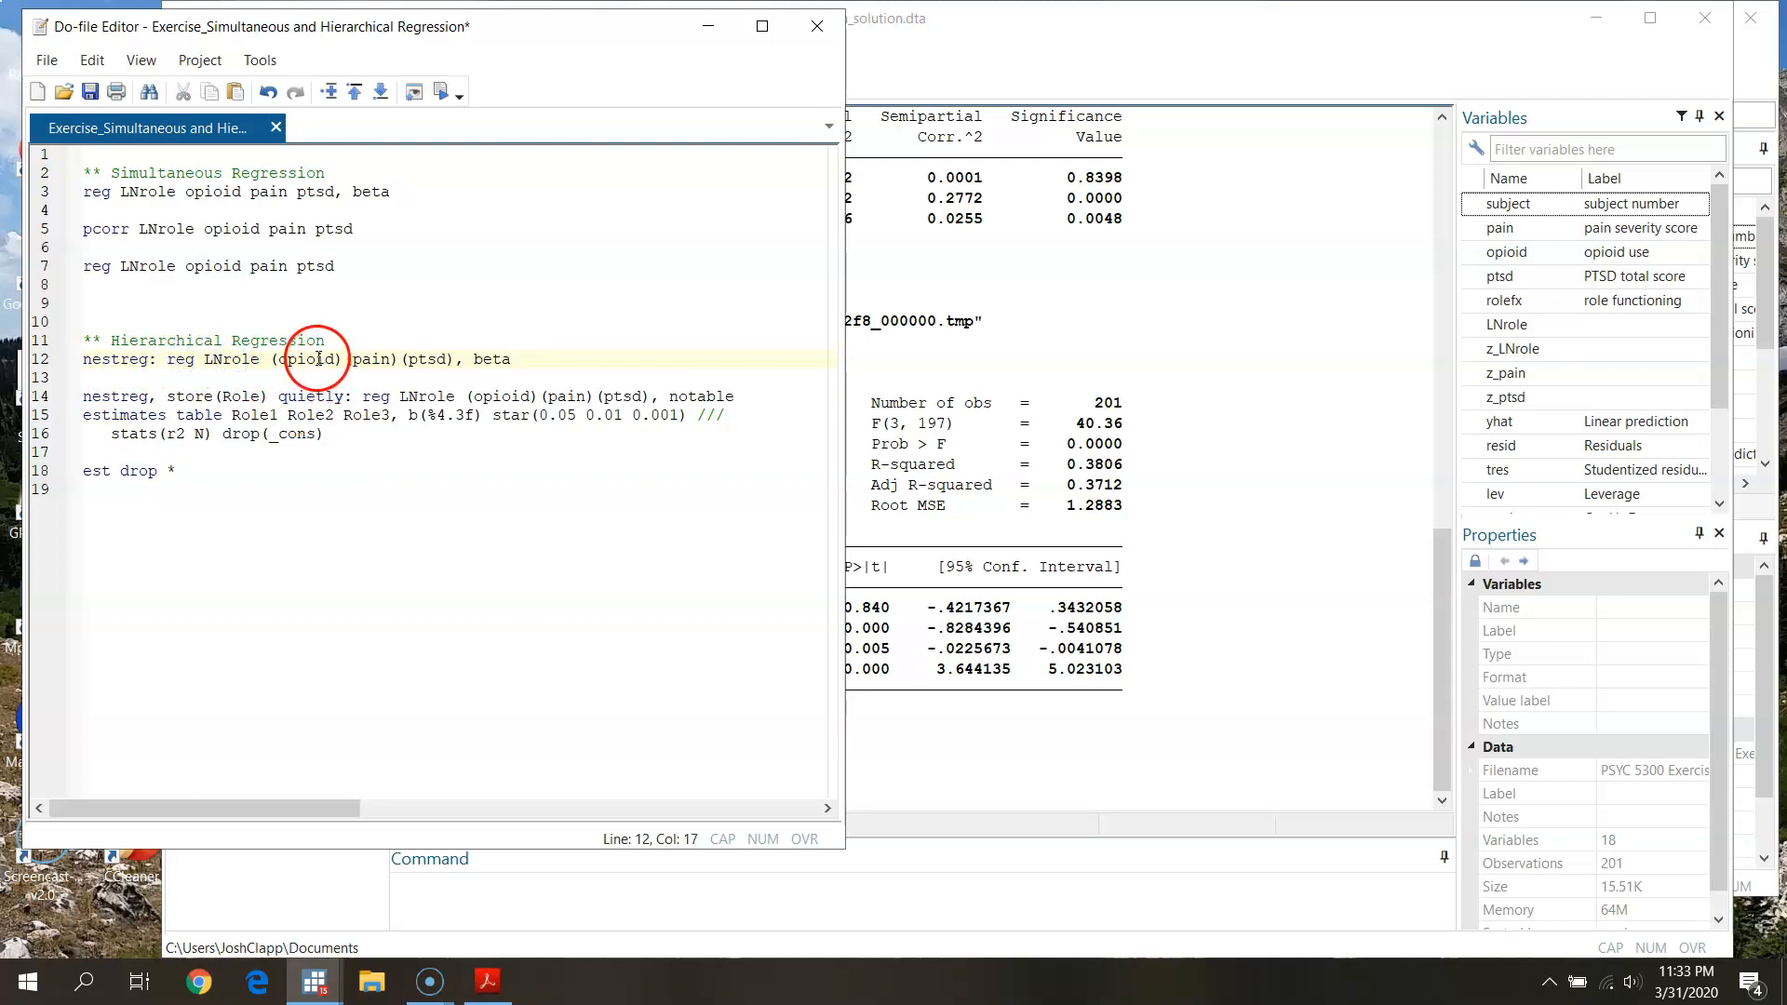
# Step: Try adding sex beside opioid in the first block of the line 12 nestreg command, and remove it again
pyautogui.click(438, 361)
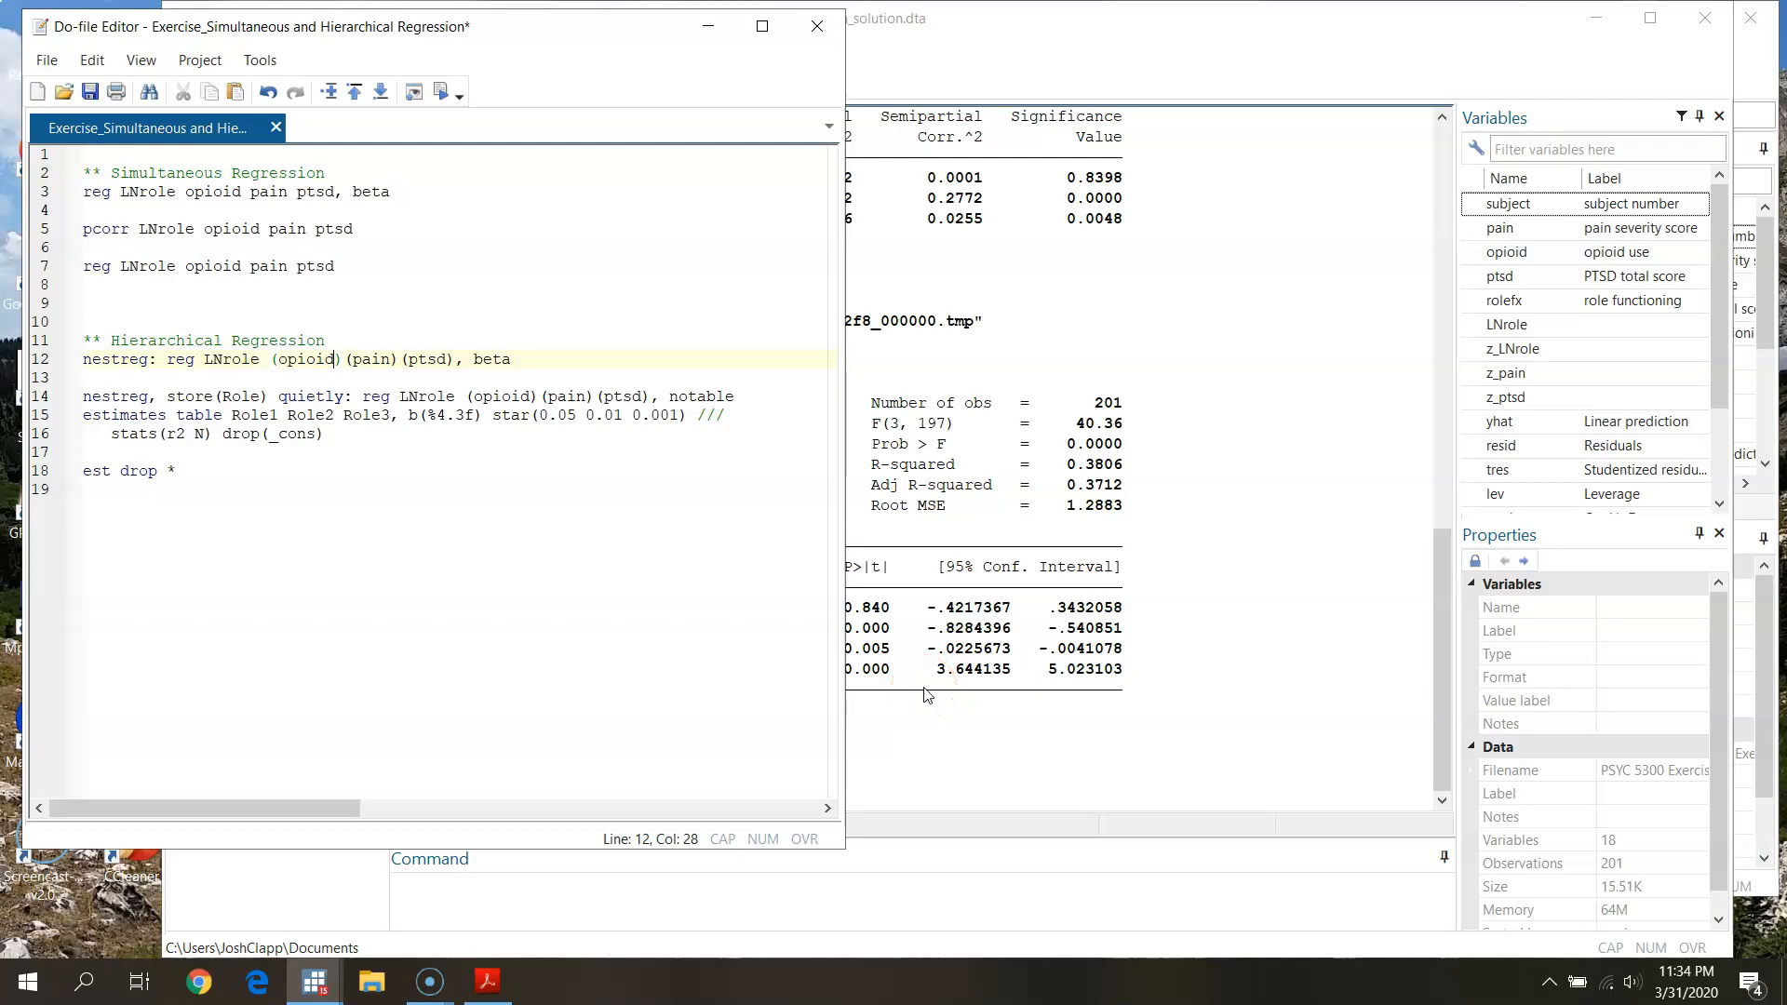
pyautogui.write('ex')
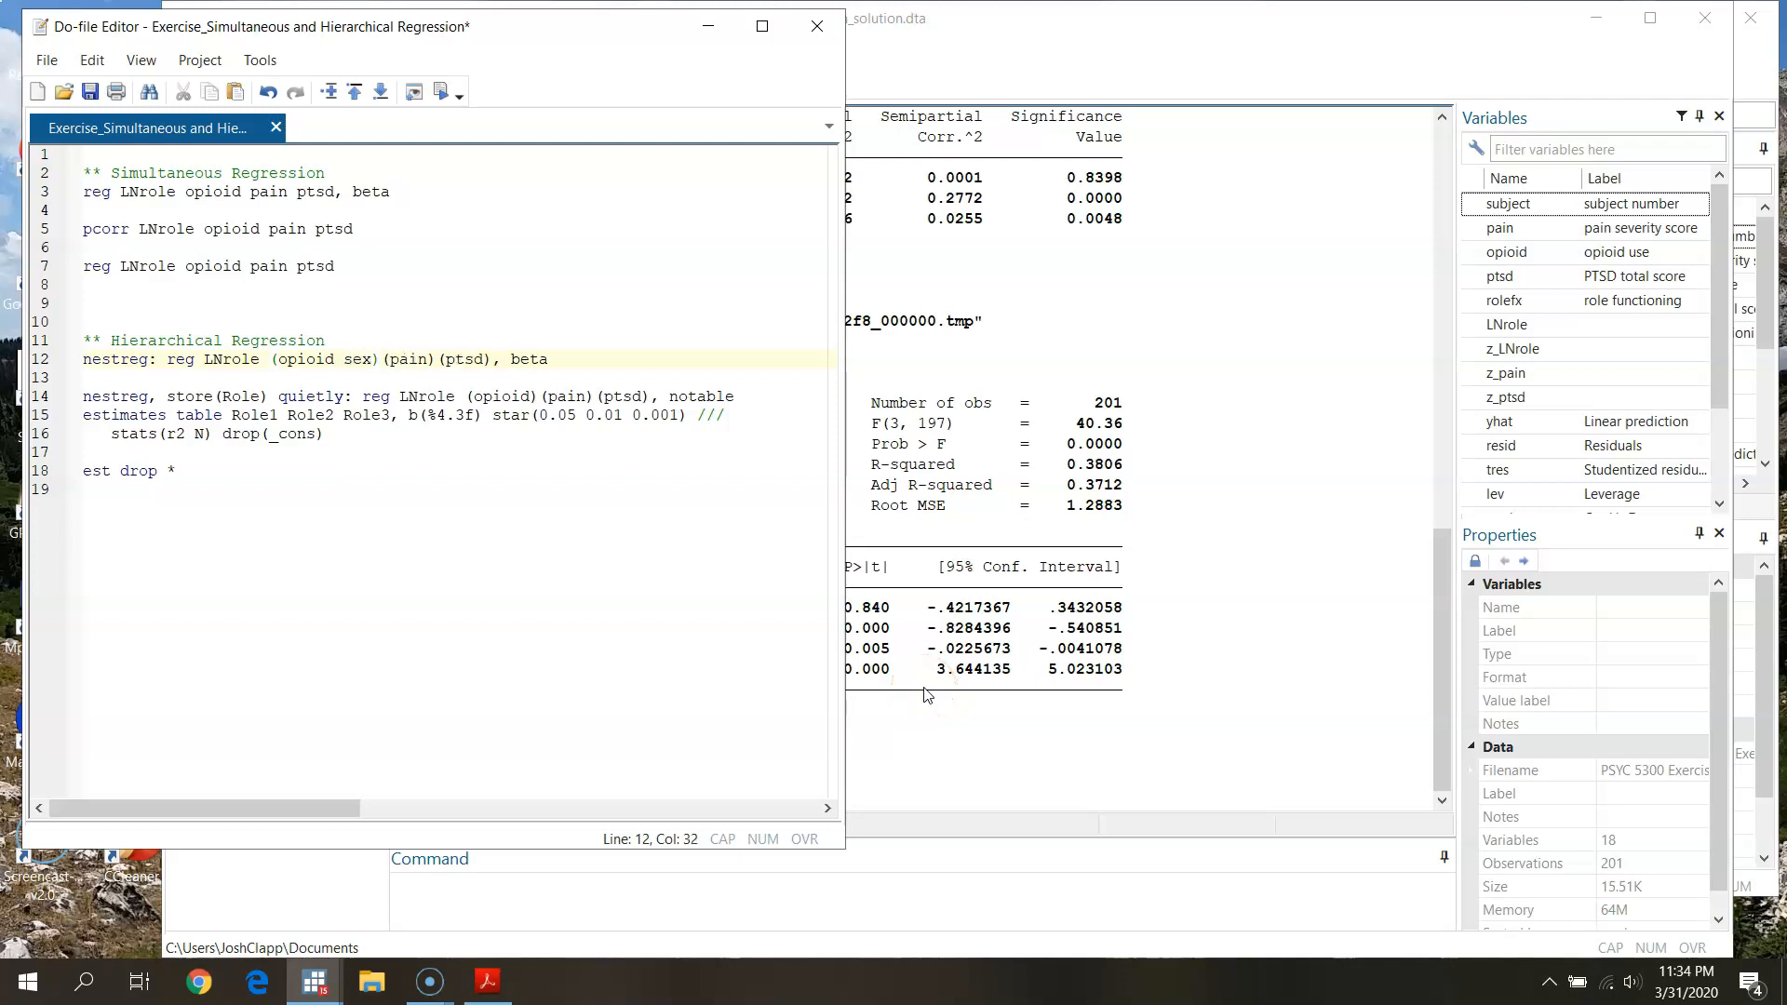
pyautogui.click(344, 589)
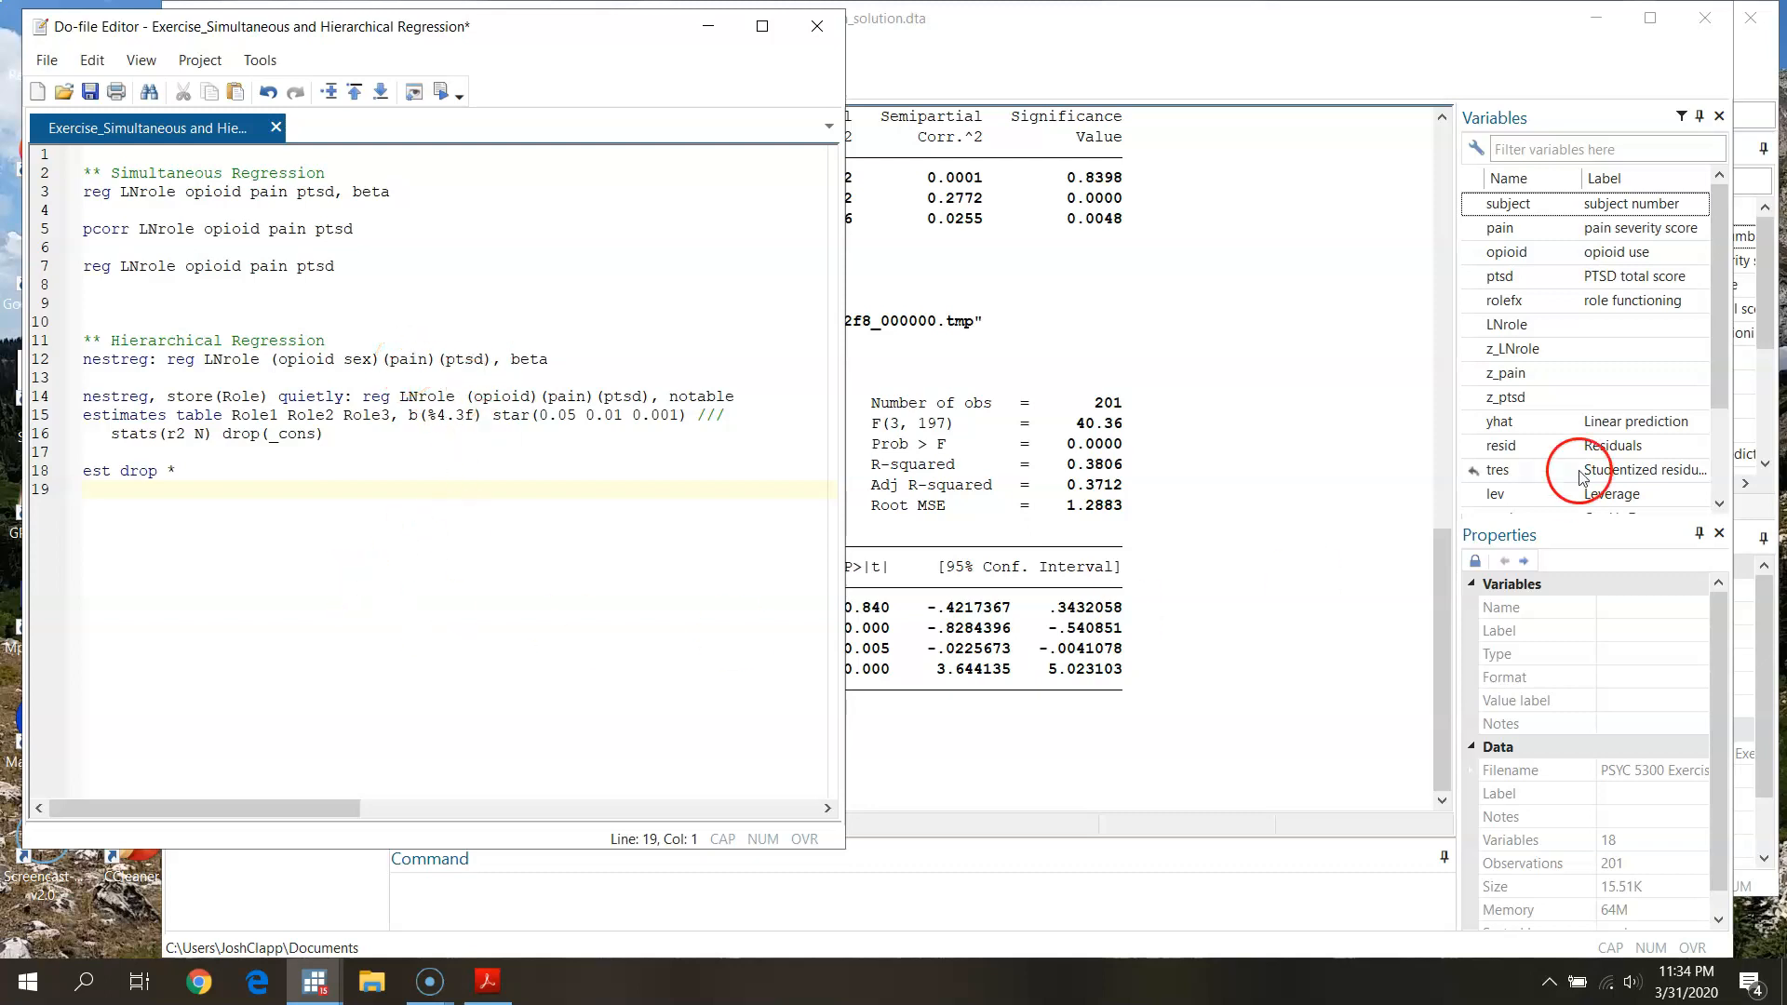
pyautogui.click(358, 359)
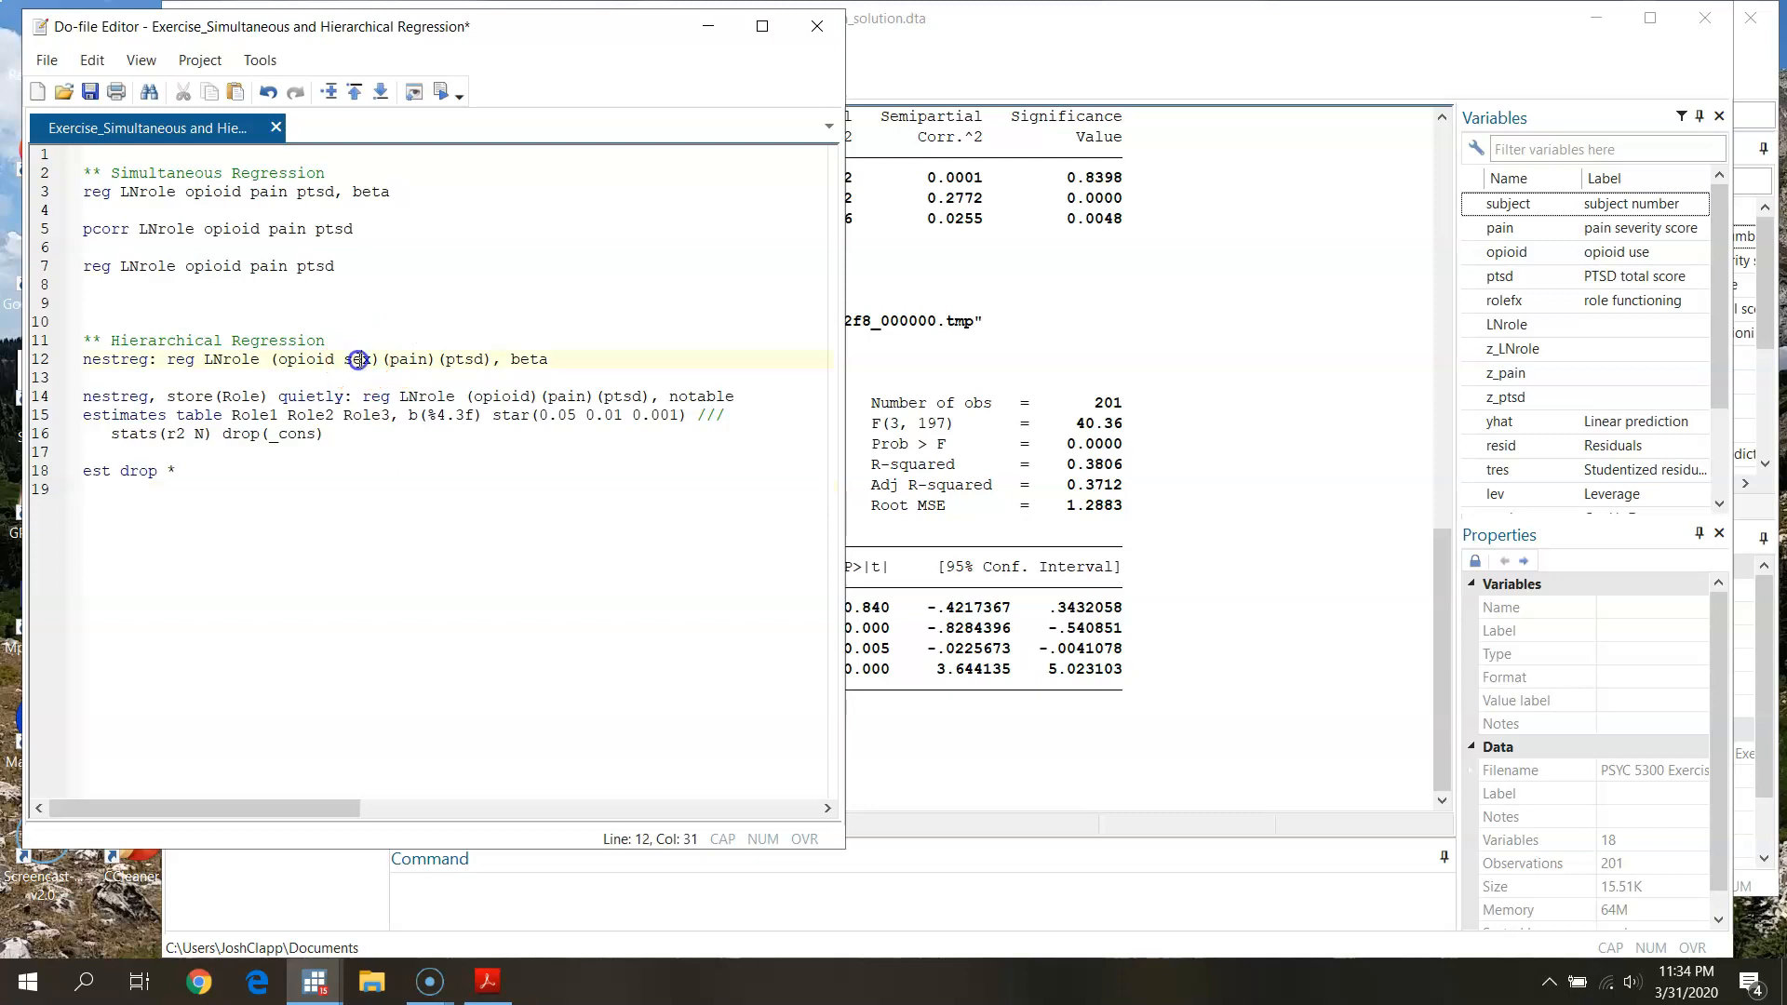
pyautogui.press('BackSpace')
pyautogui.press('BackSpace')
pyautogui.press('BackSpace')
pyautogui.press('BackSpace')
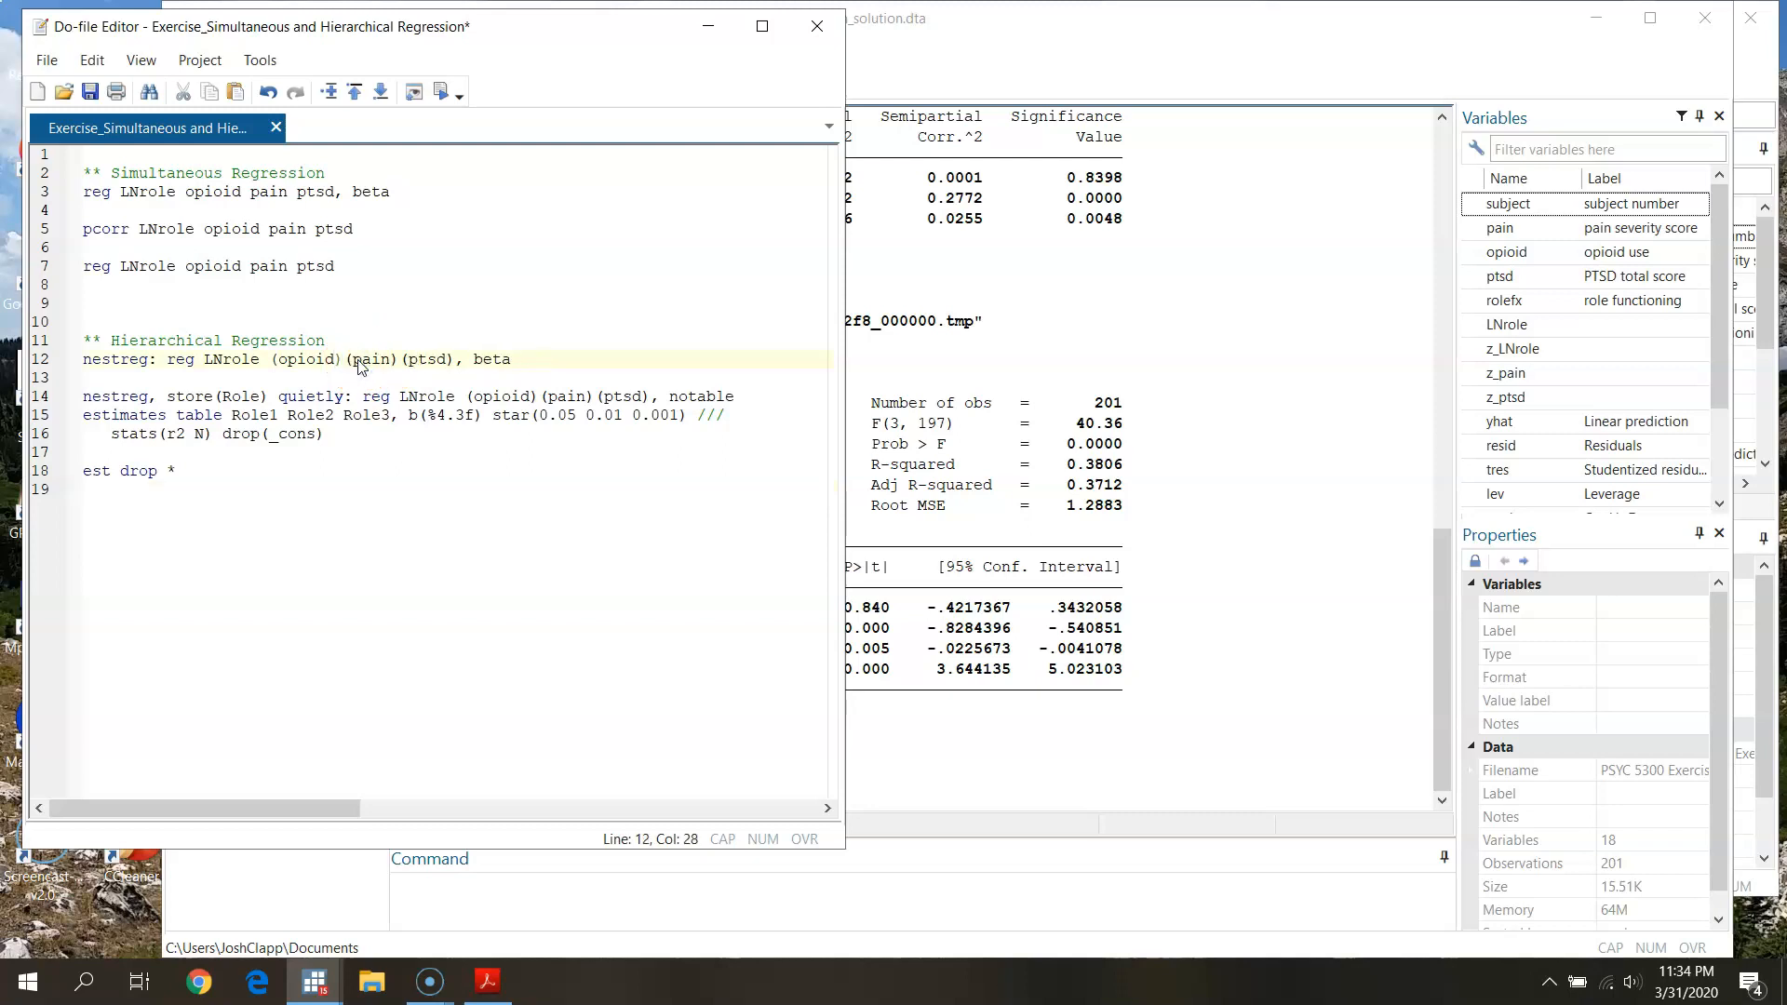
# Step: Review the separate pain and ptsd blocks in the line 12 nestreg command
pyautogui.click(439, 479)
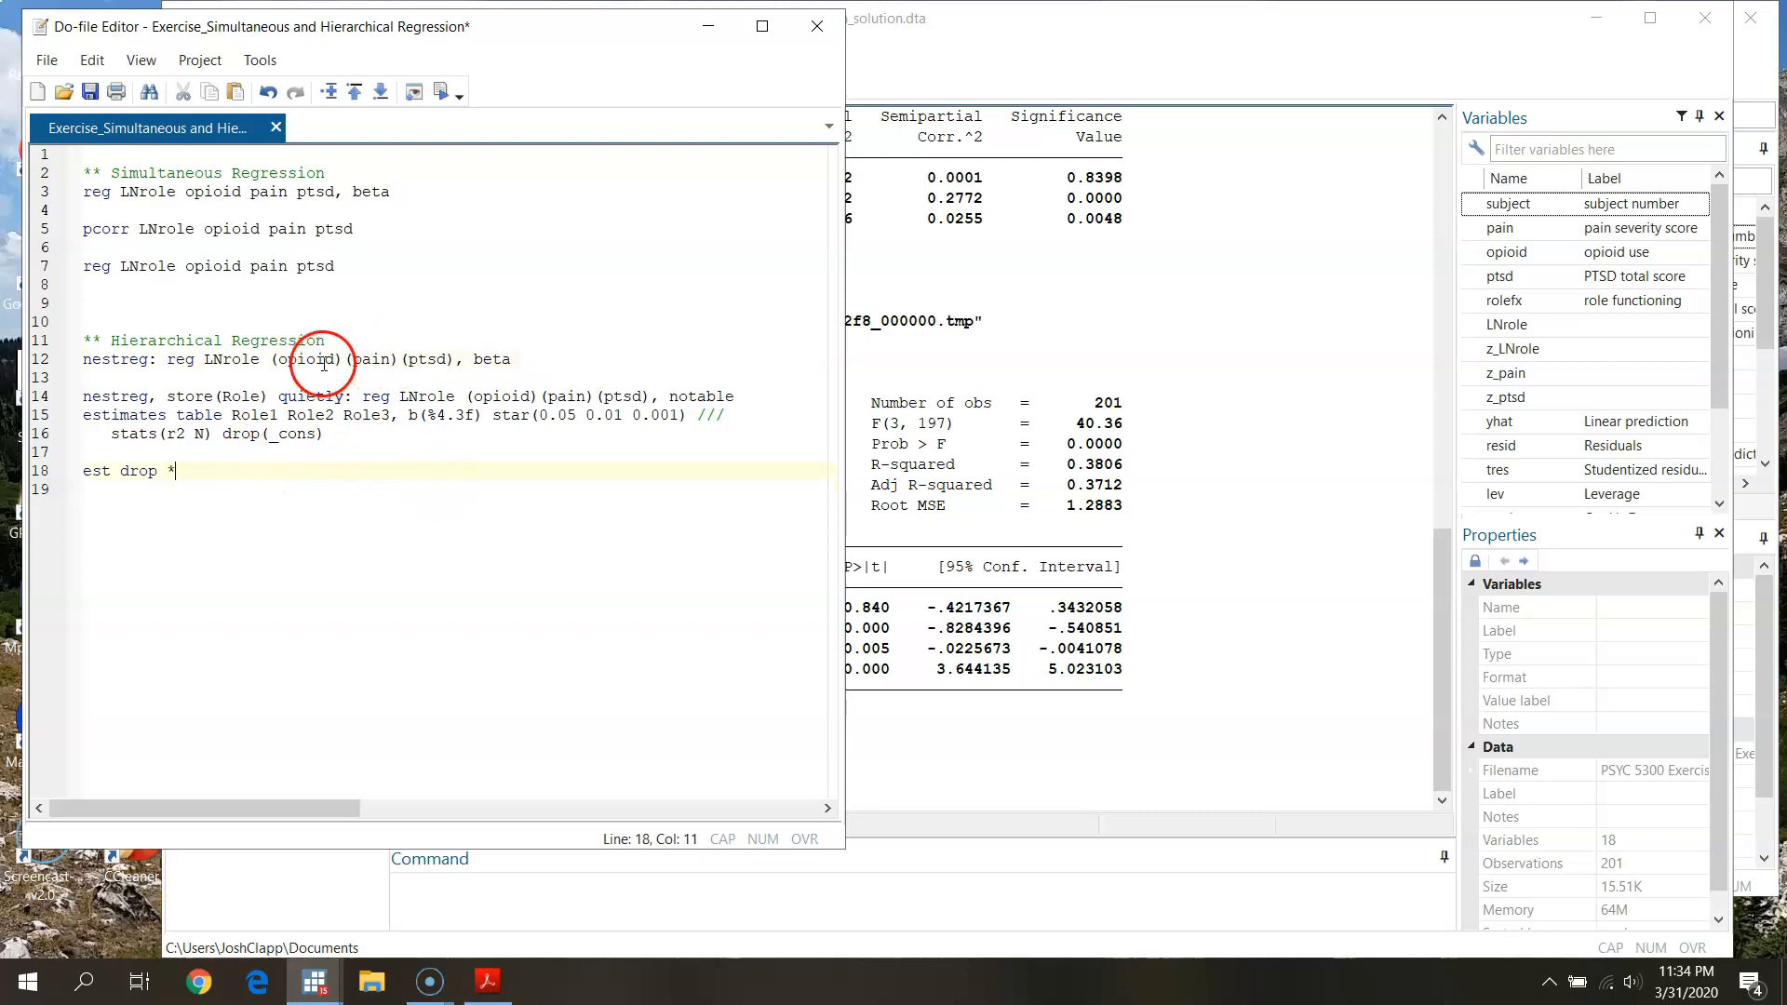
pyautogui.click(391, 359)
pyautogui.click(451, 359)
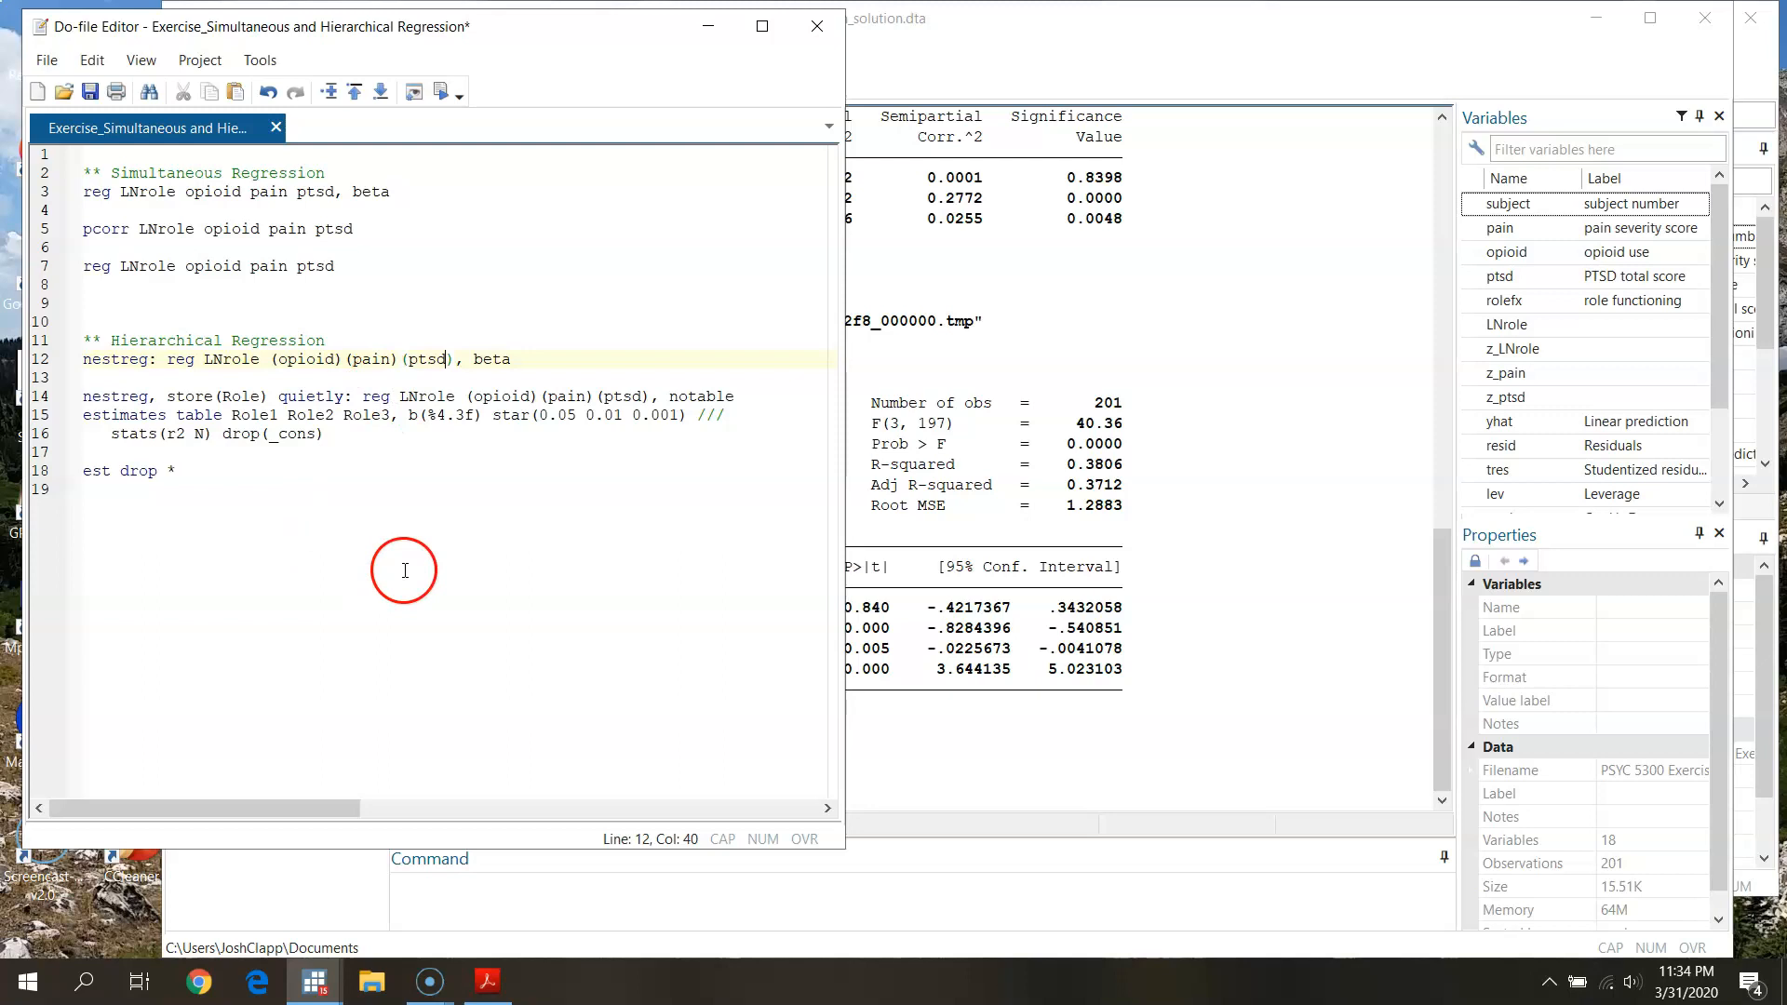
# Step: Run only the do-file line "nestreg: reg LNrole (opioid)(pain)(ptsd), beta" and bring the results window to the front
pyautogui.click(483, 359)
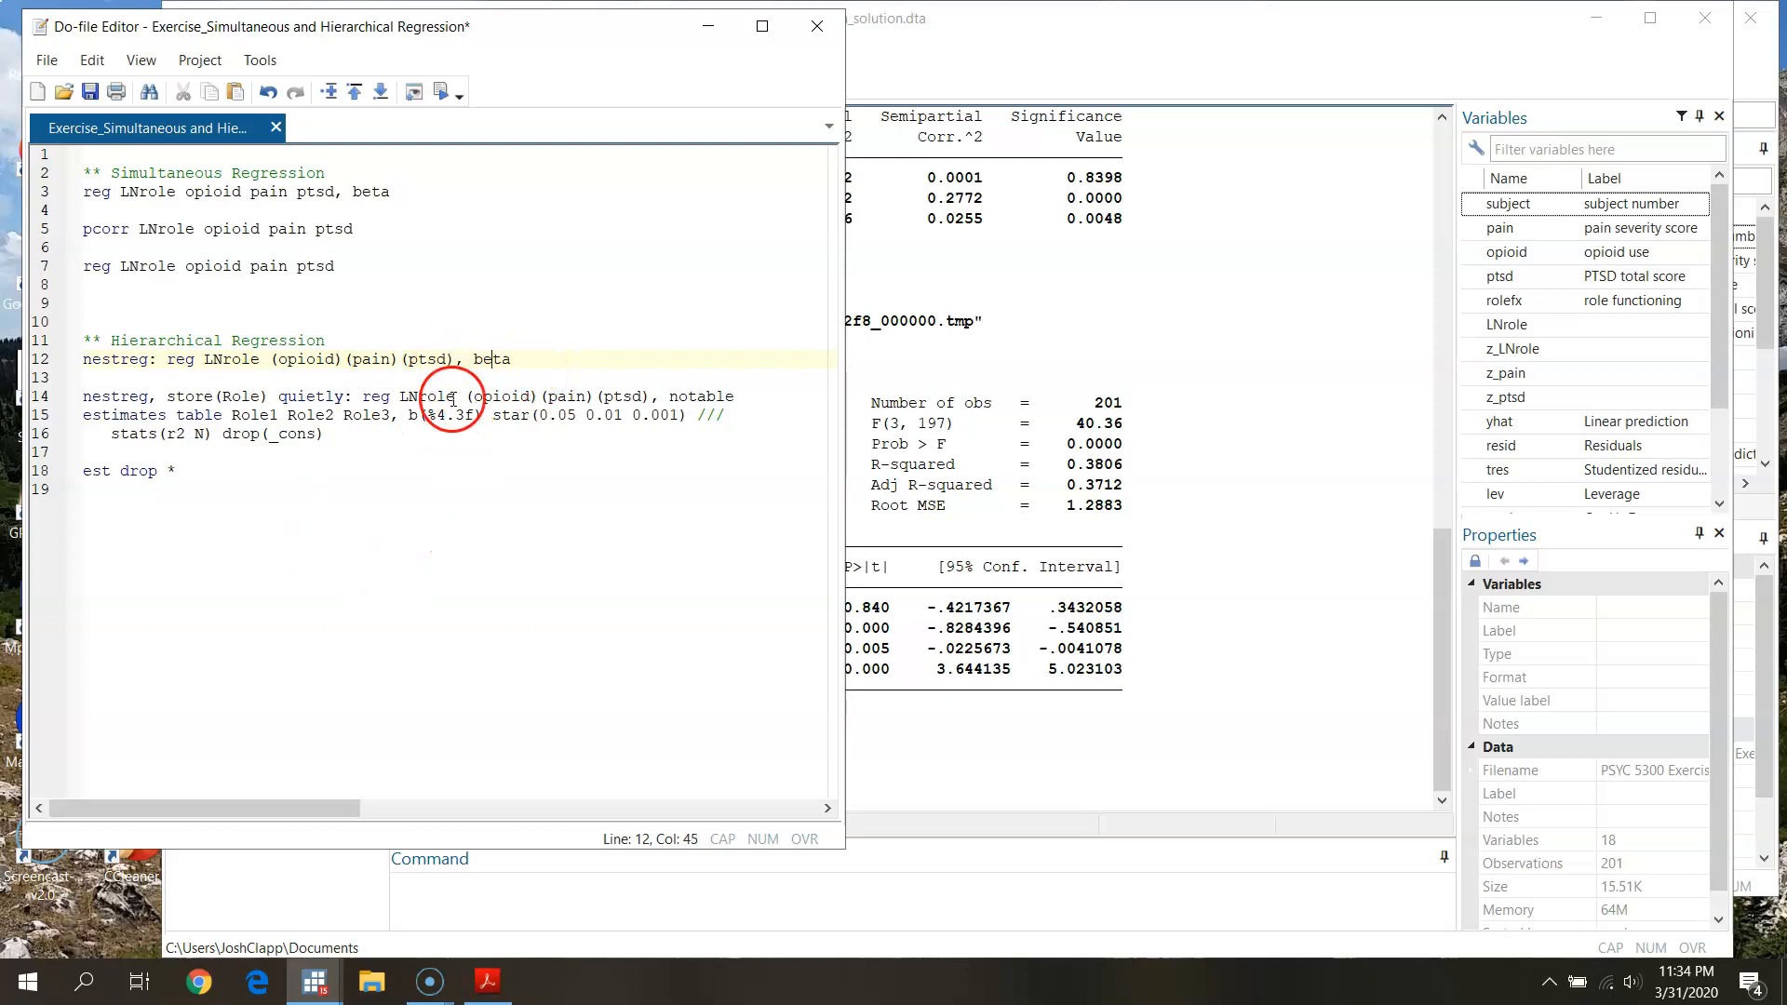
pyautogui.doubleClick(492, 359)
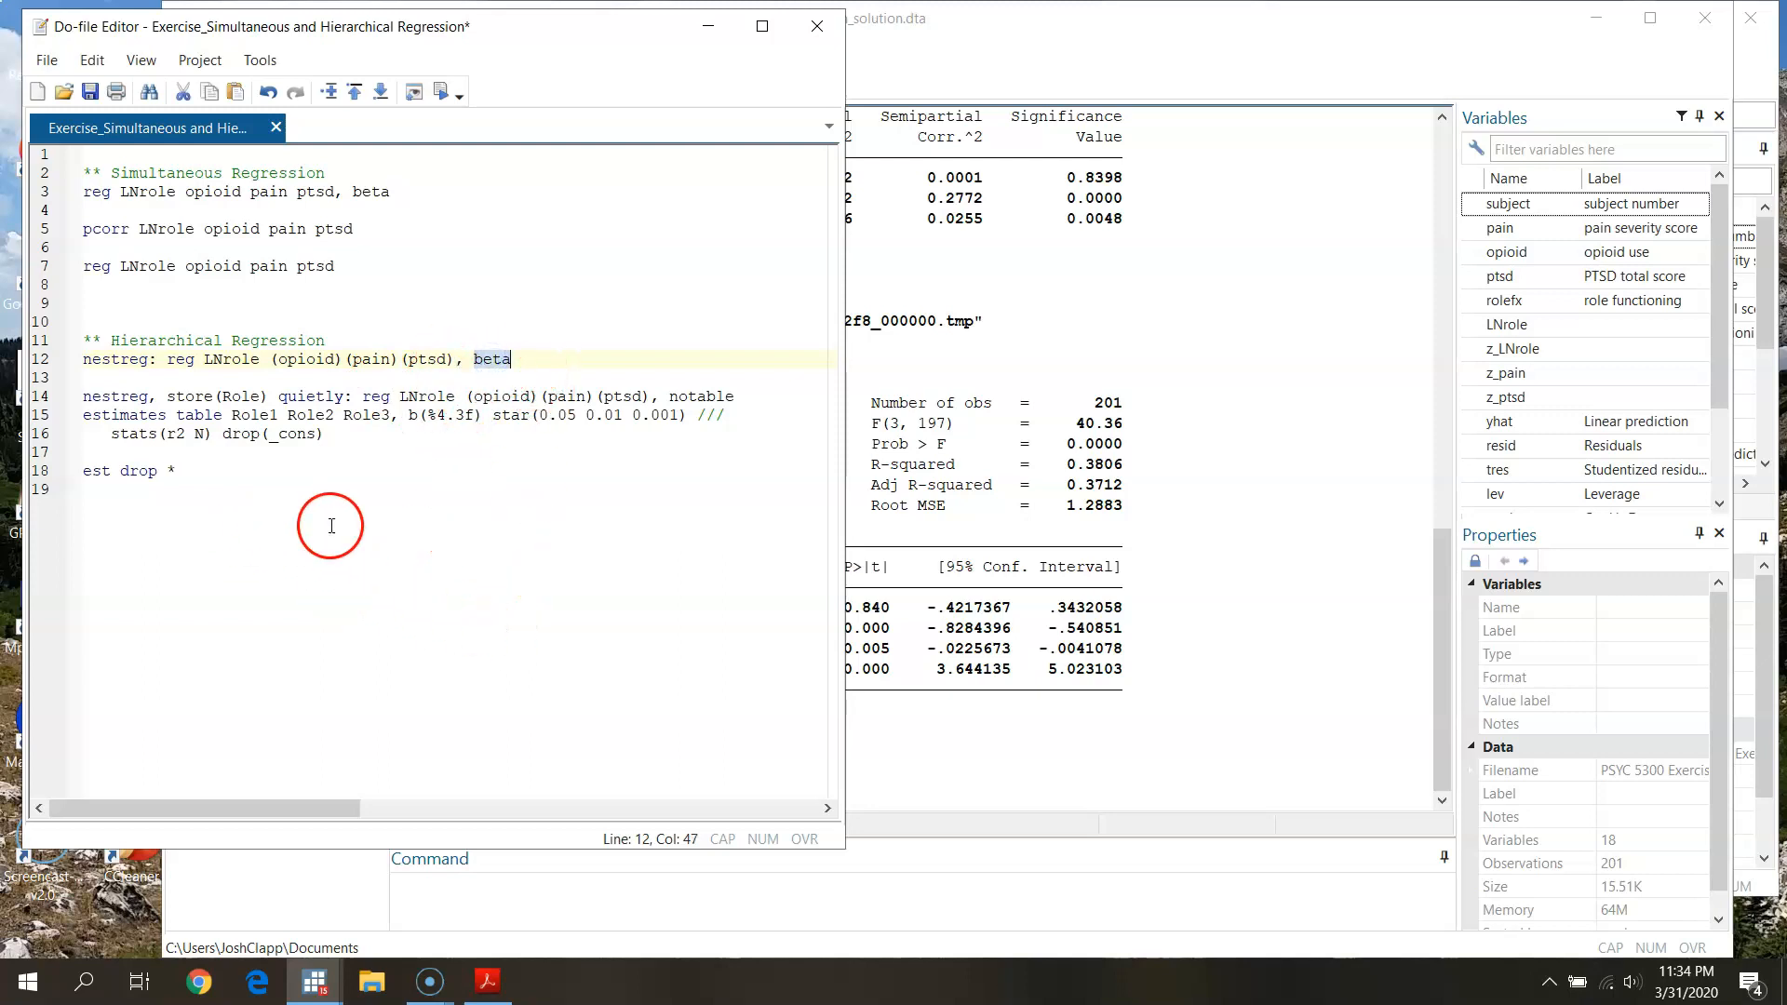
pyautogui.click(45, 361)
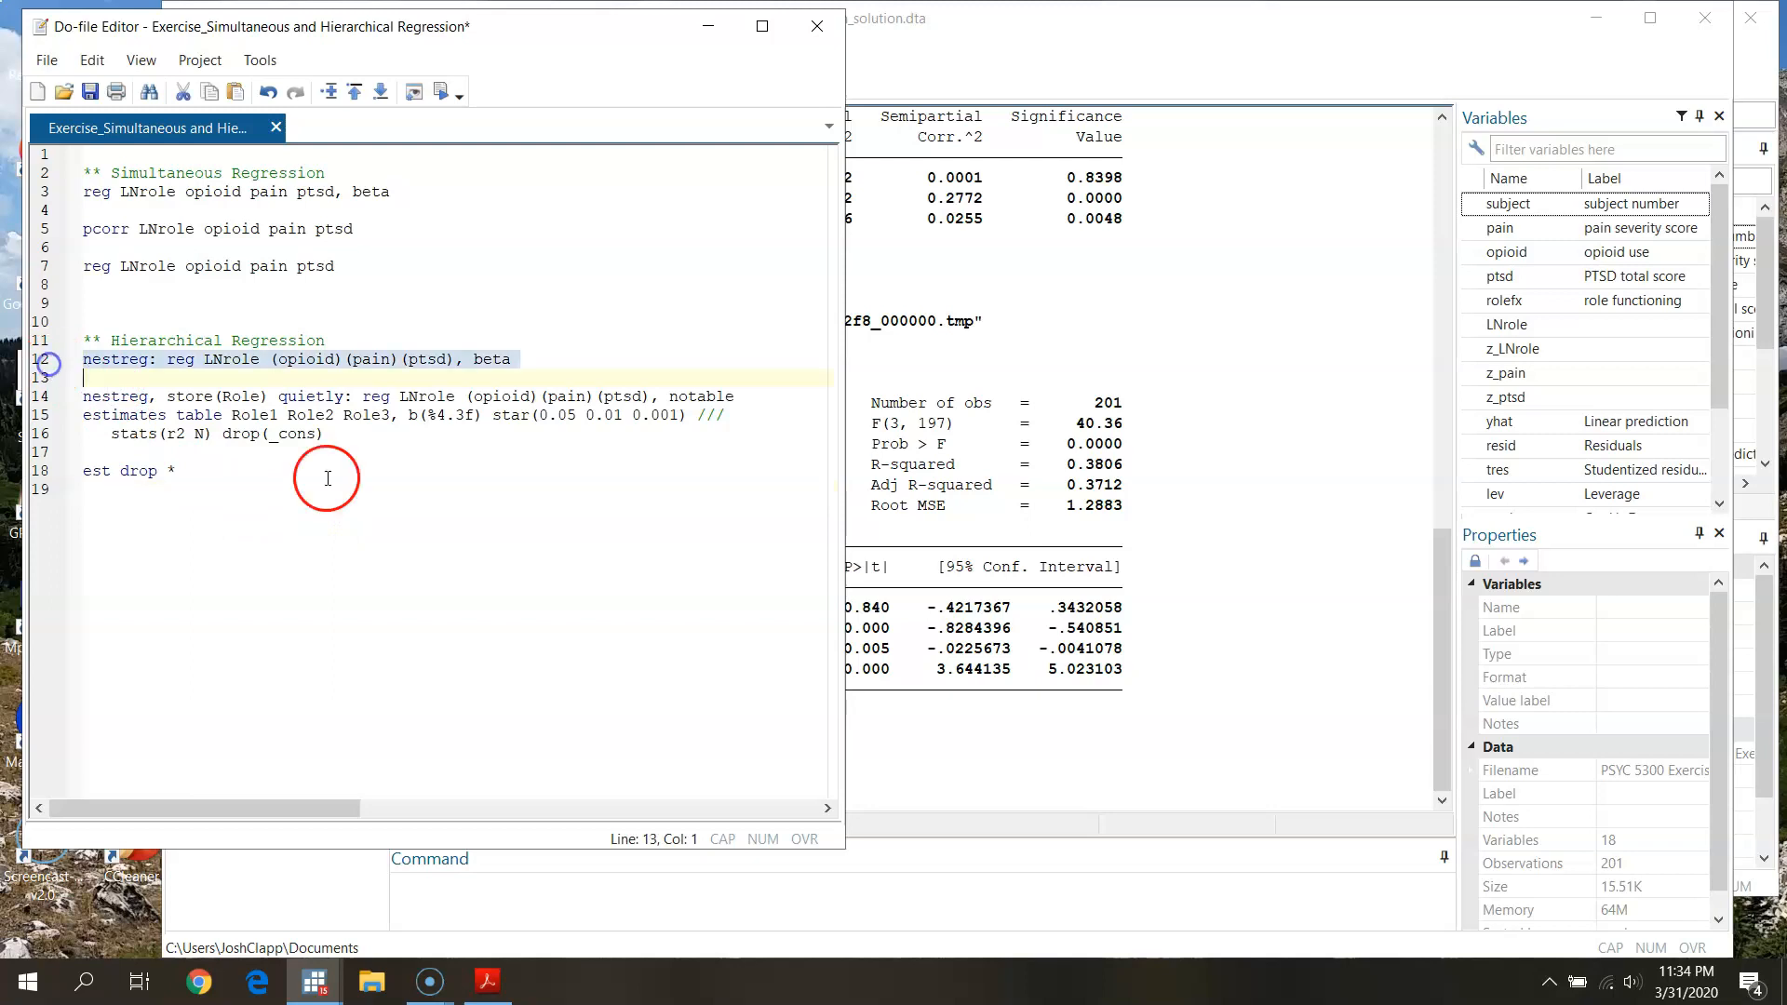
pyautogui.click(440, 94)
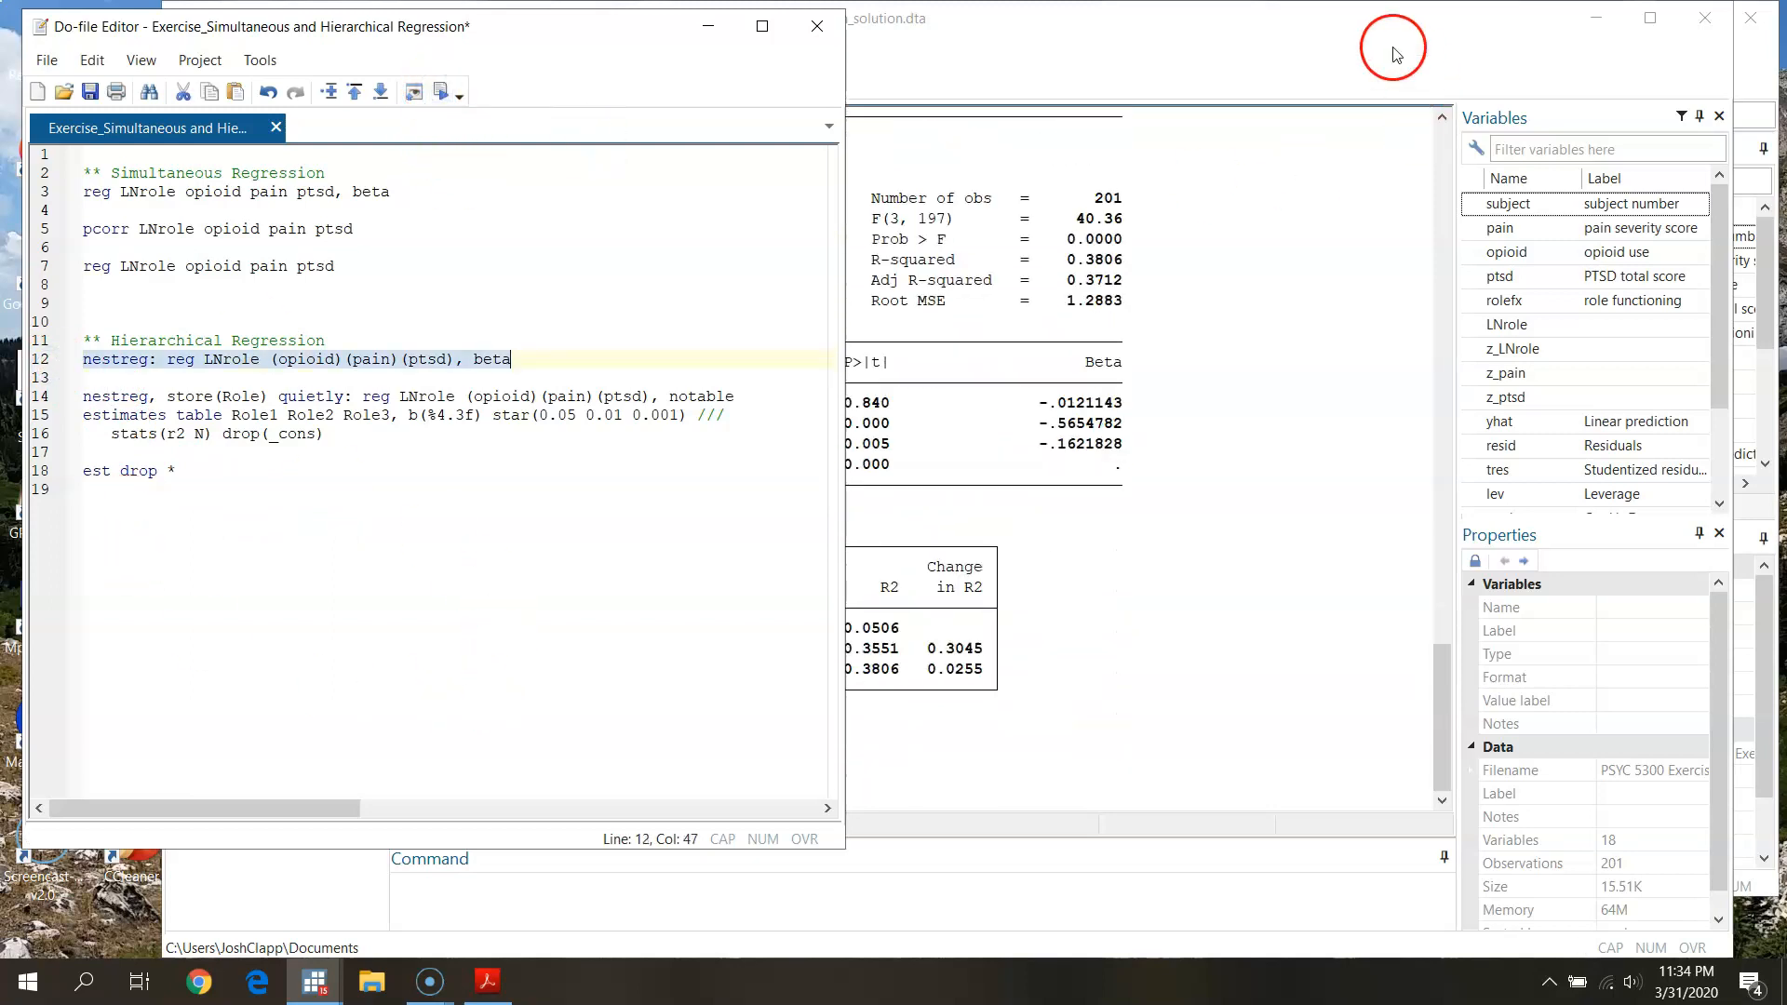
pyautogui.click(1245, 53)
# Step: Examine the Block 1 opioid results and compare the R-squared of Block 1 with that of Block 2
pyautogui.moveTo(1443, 700); pyautogui.dragTo(1464, 521)
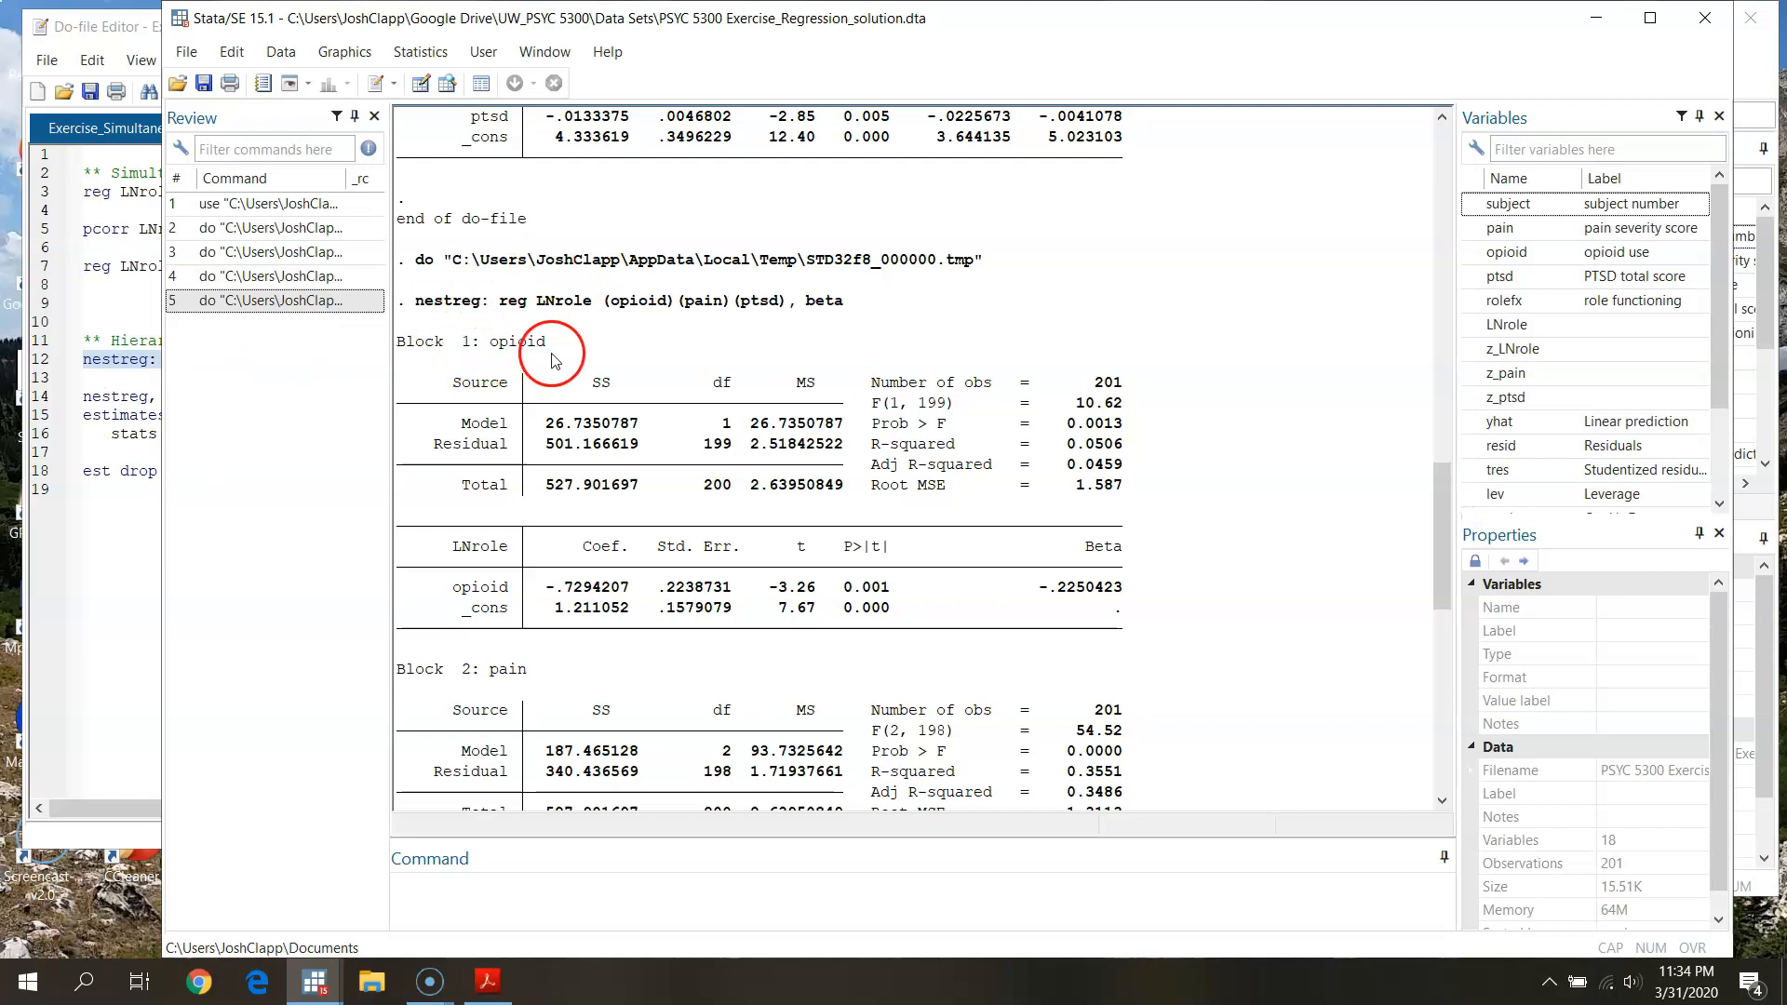
pyautogui.scroll(-1, 552, 359)
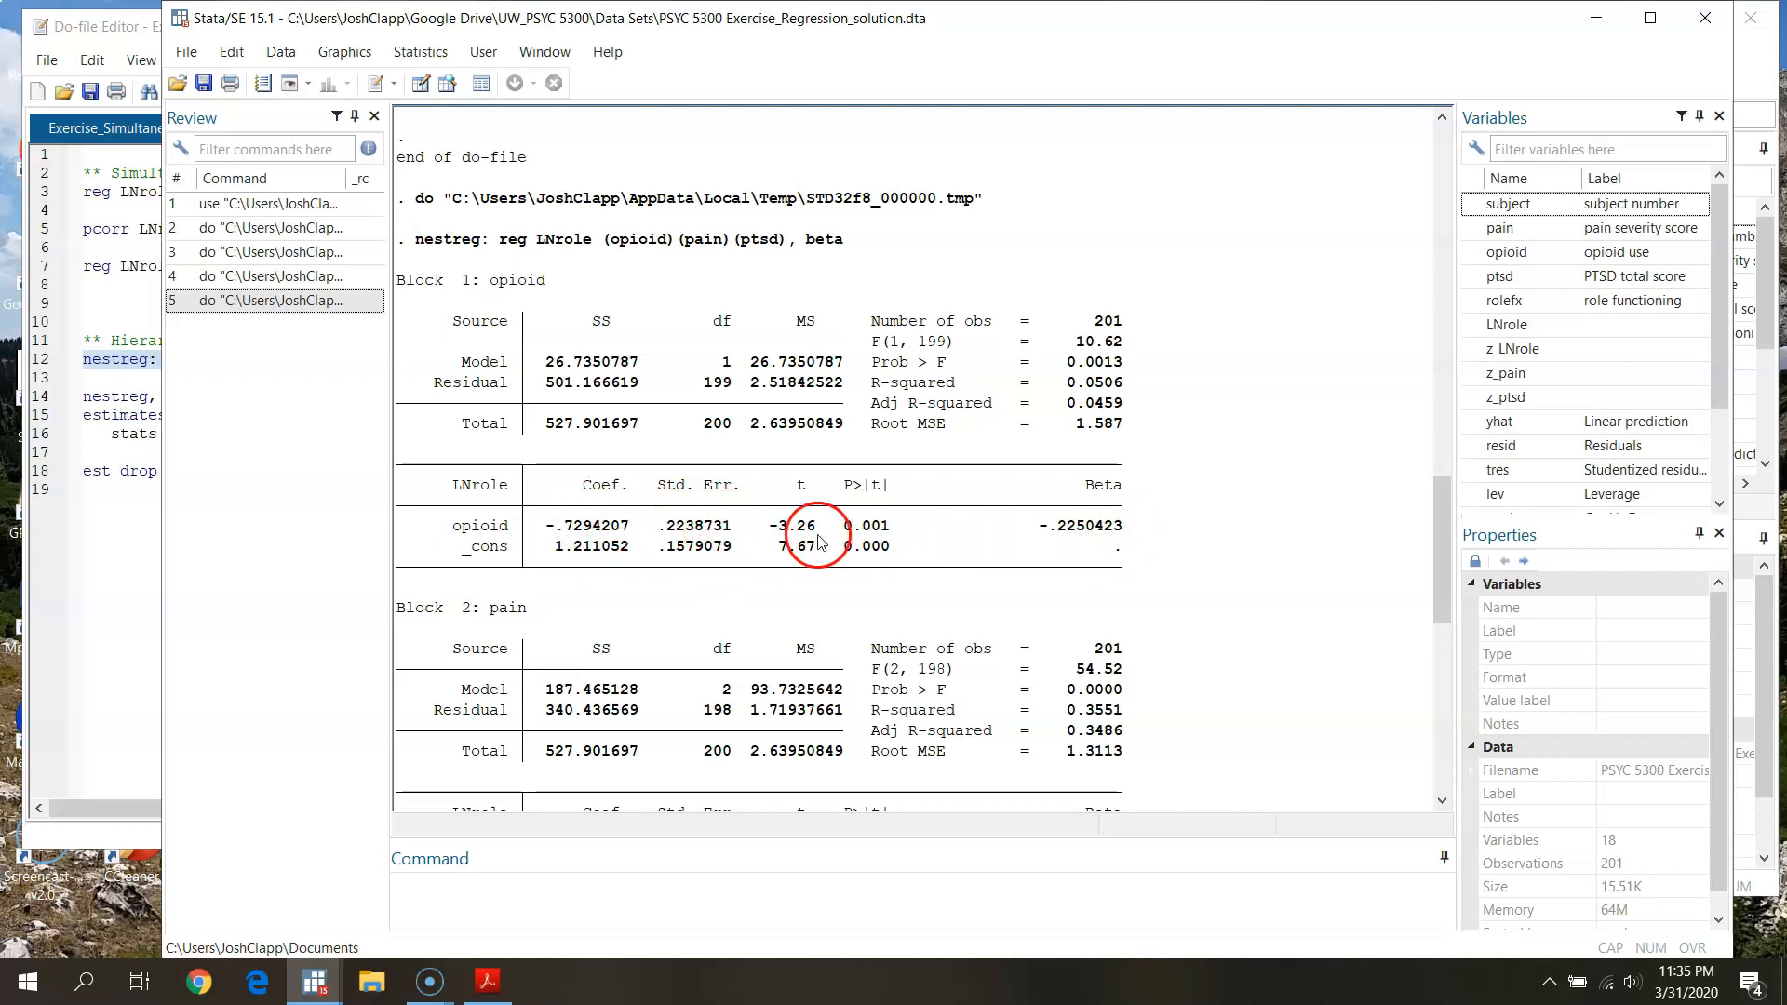
pyautogui.scroll(-3, 1154, 596)
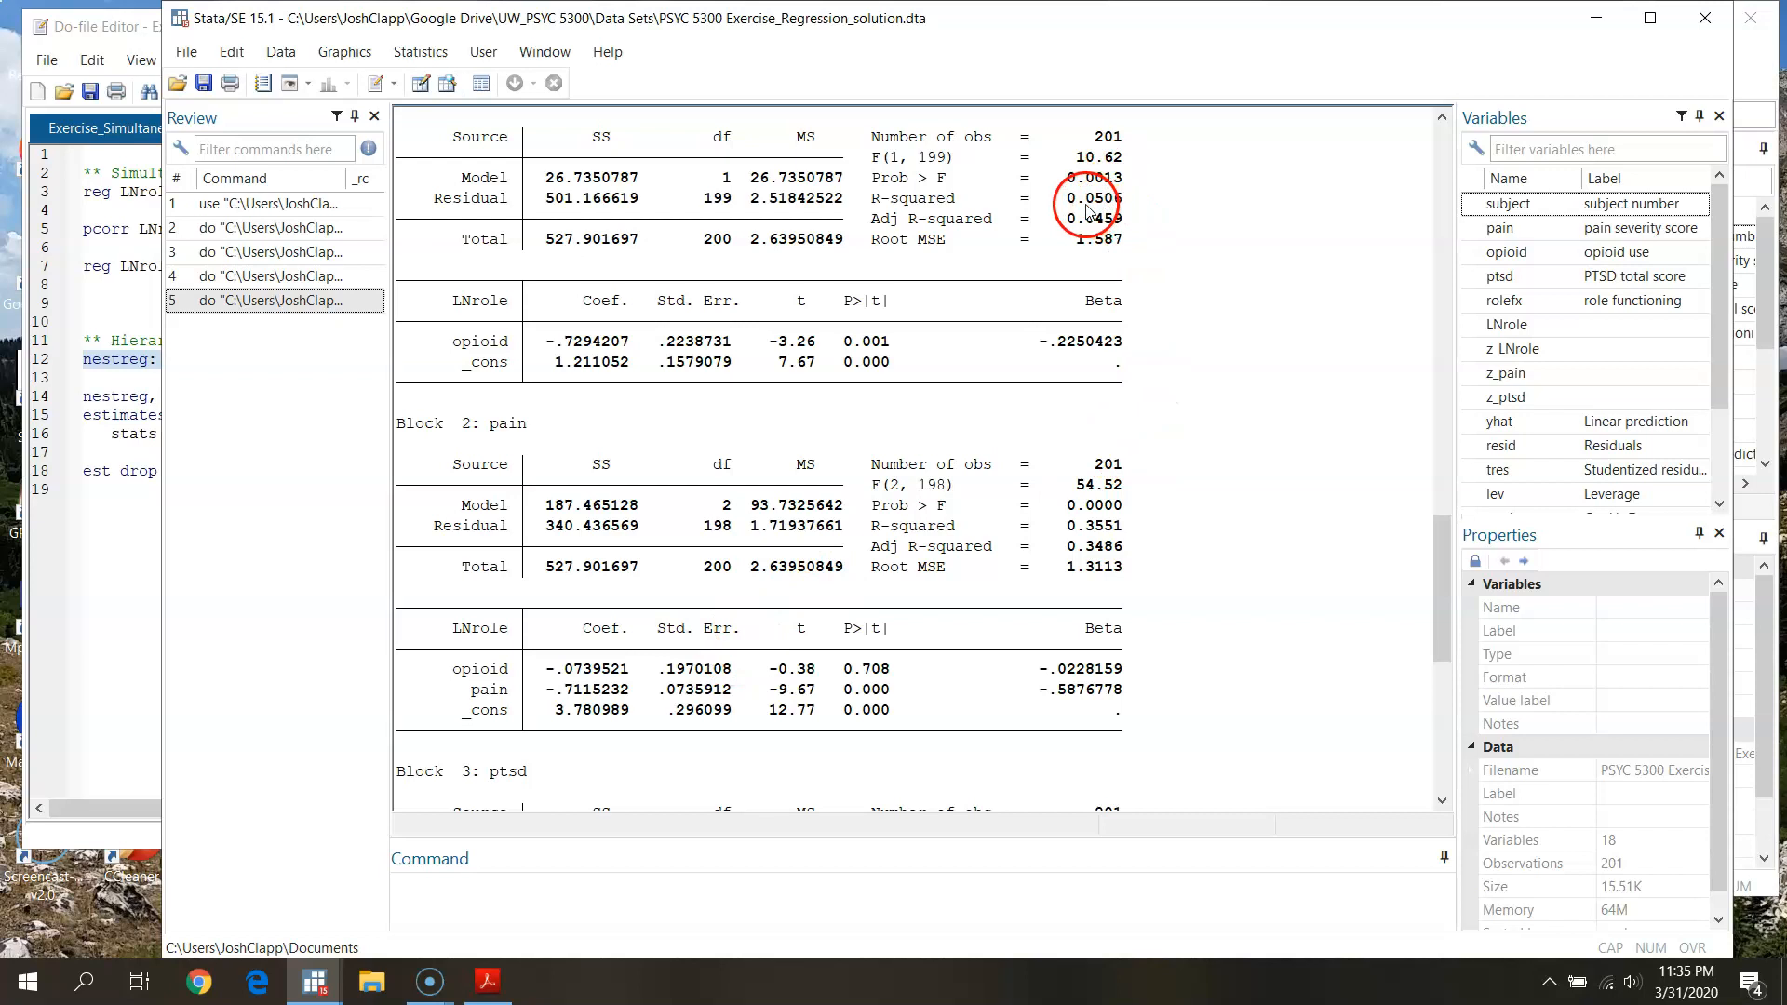
pyautogui.moveTo(1067, 197); pyautogui.dragTo(1126, 203)
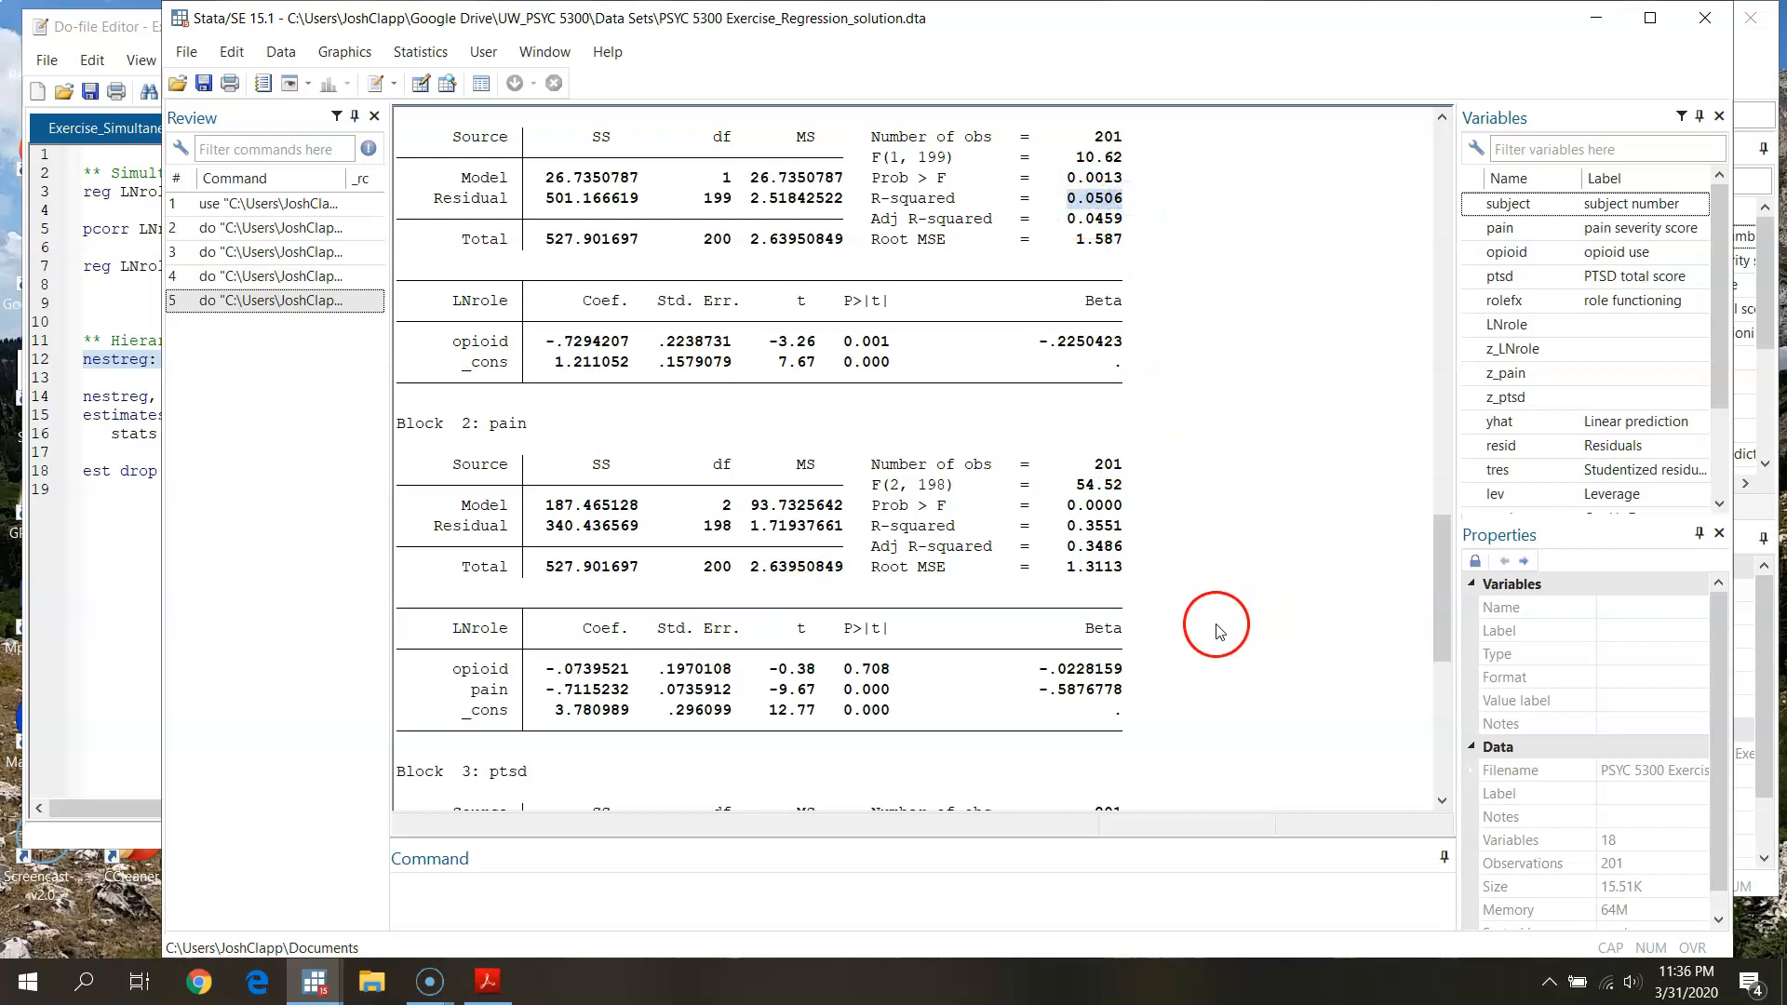
pyautogui.moveTo(1068, 526); pyautogui.dragTo(1149, 545)
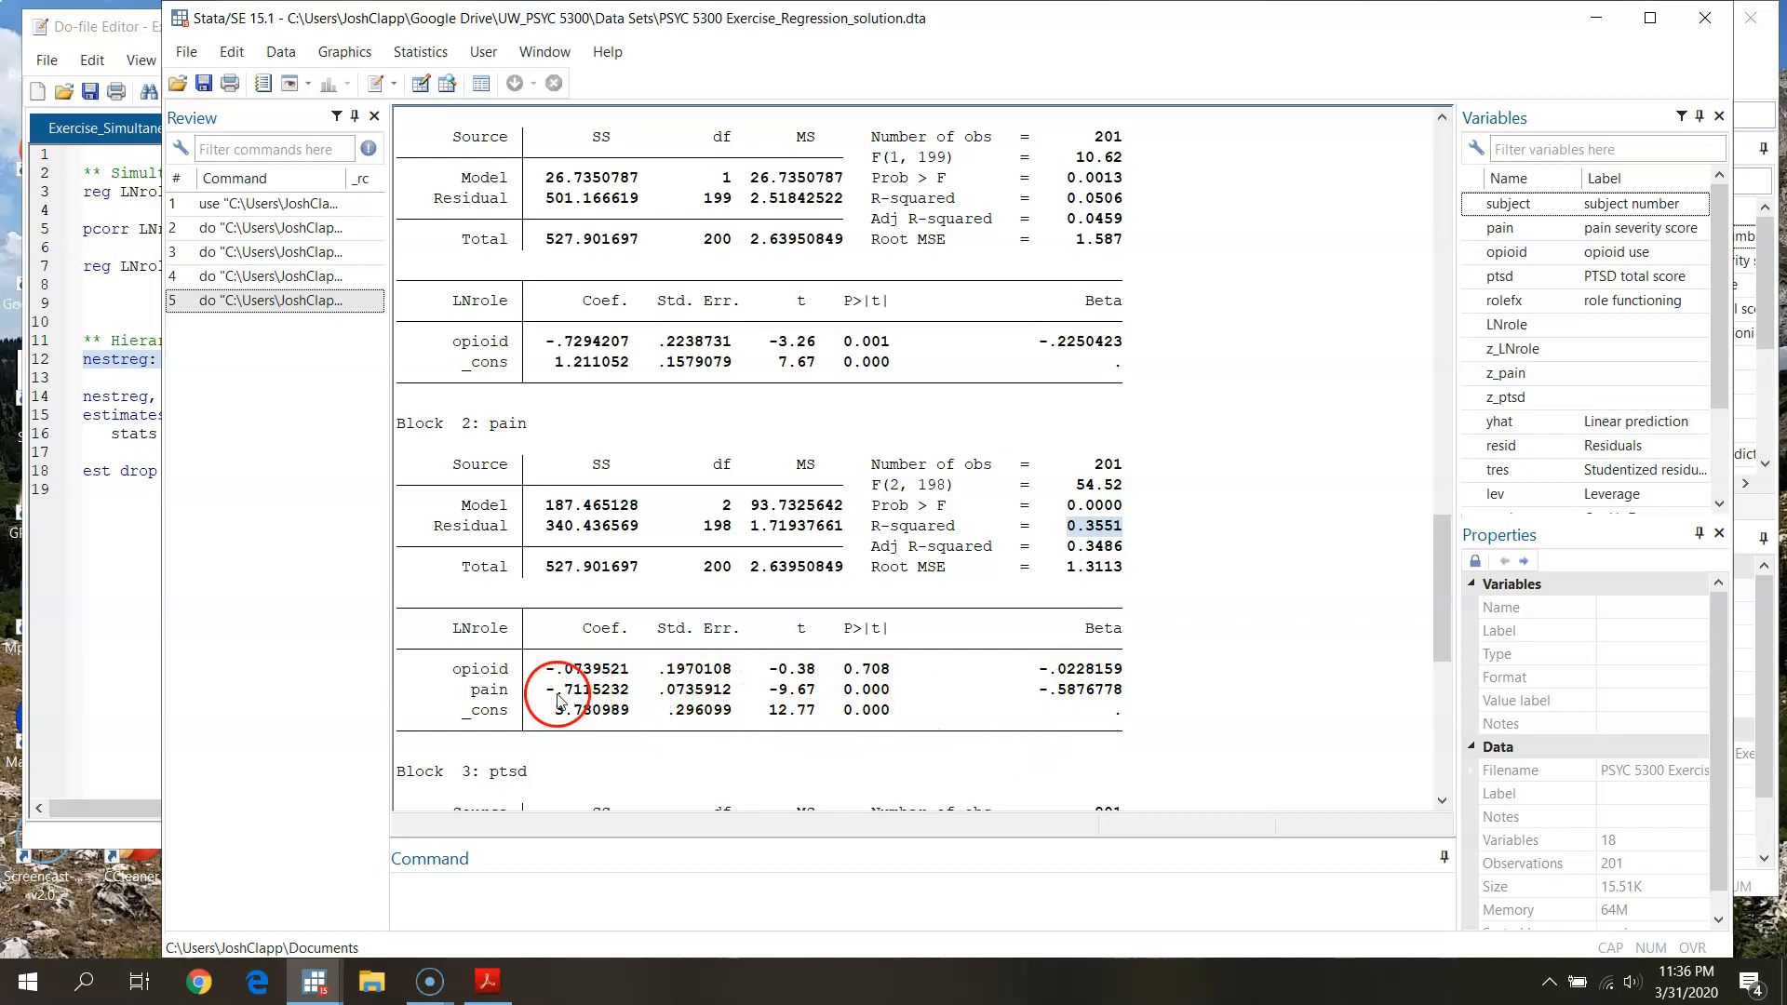
# Step: Examine the opioid and pain rows of the Block 2 coefficient table, from coefficient to p-value
pyautogui.moveTo(545, 668); pyautogui.dragTo(884, 670)
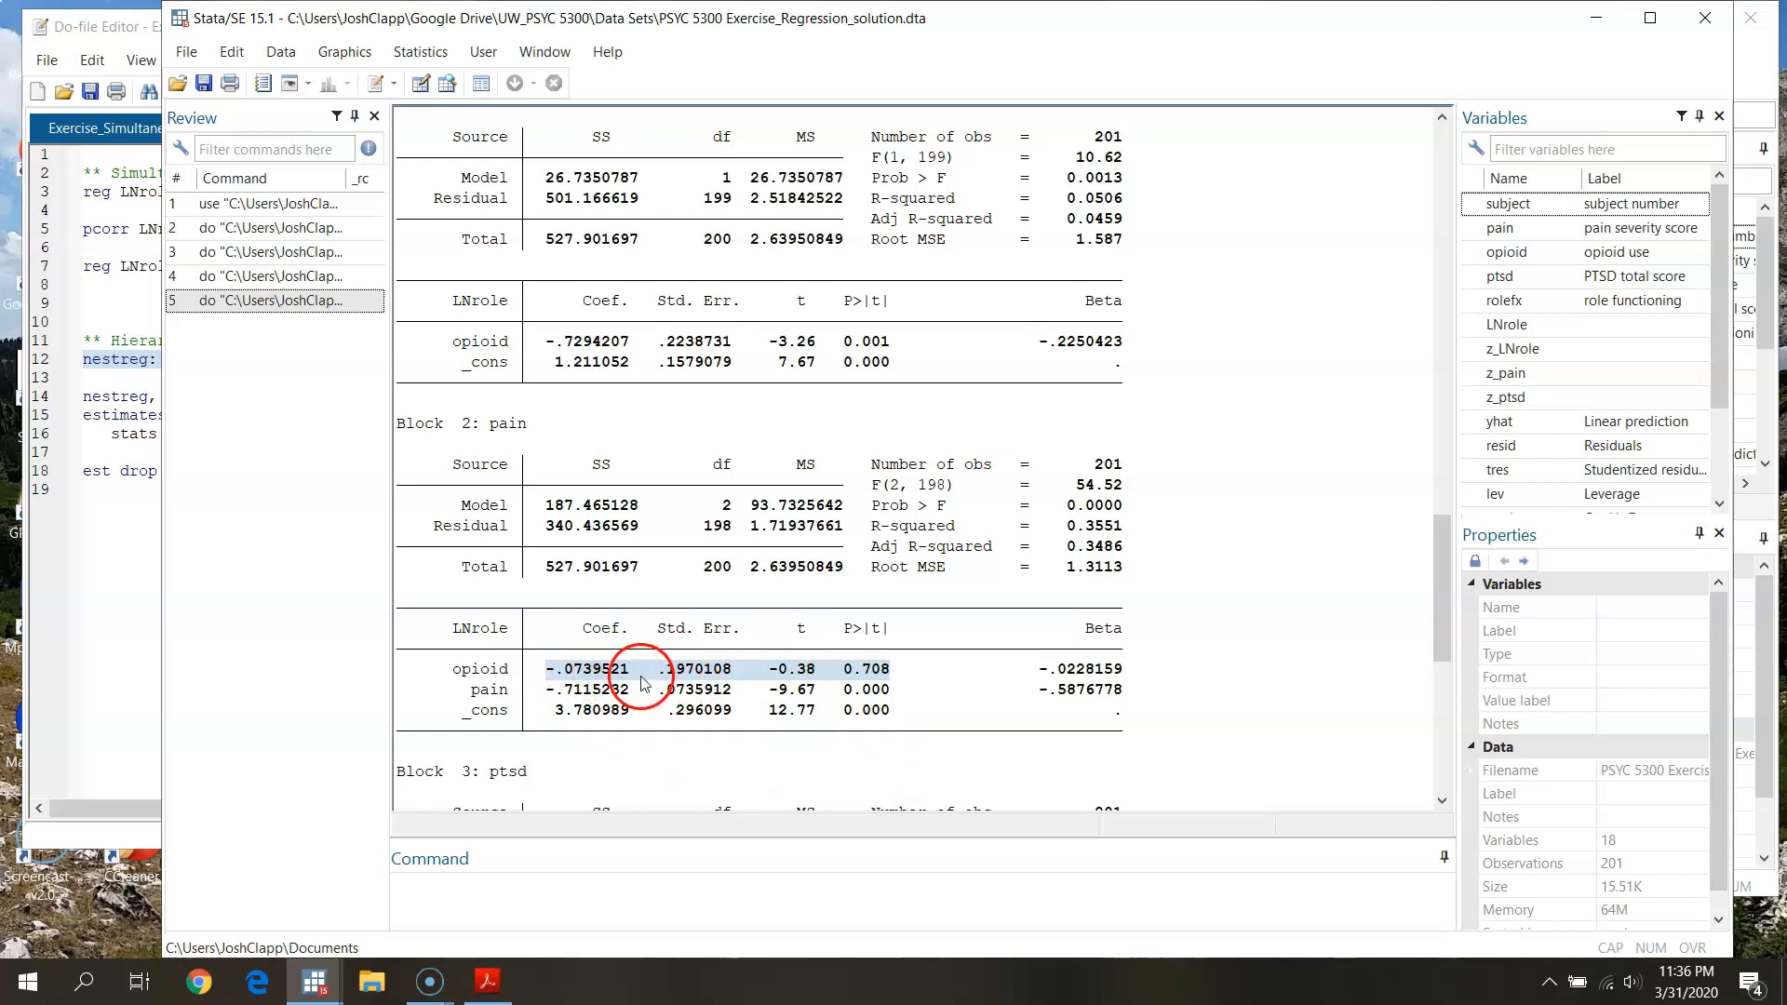
pyautogui.click(601, 688)
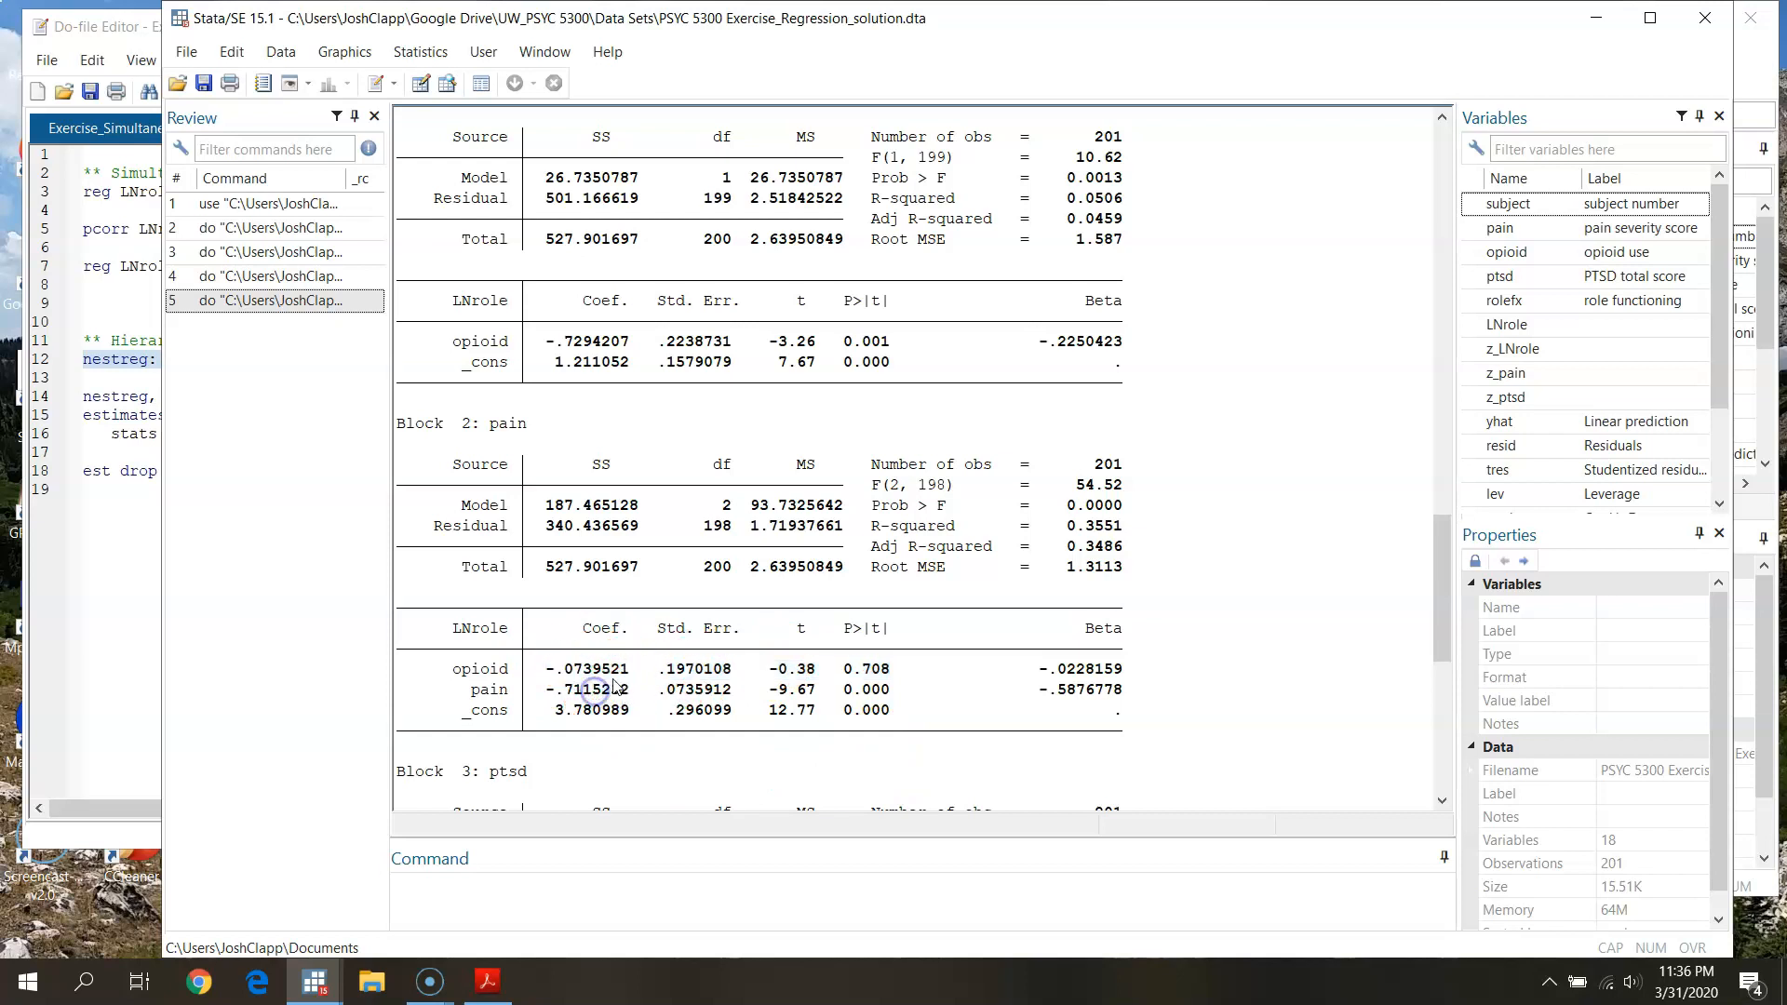
pyautogui.moveTo(553, 670); pyautogui.dragTo(722, 670)
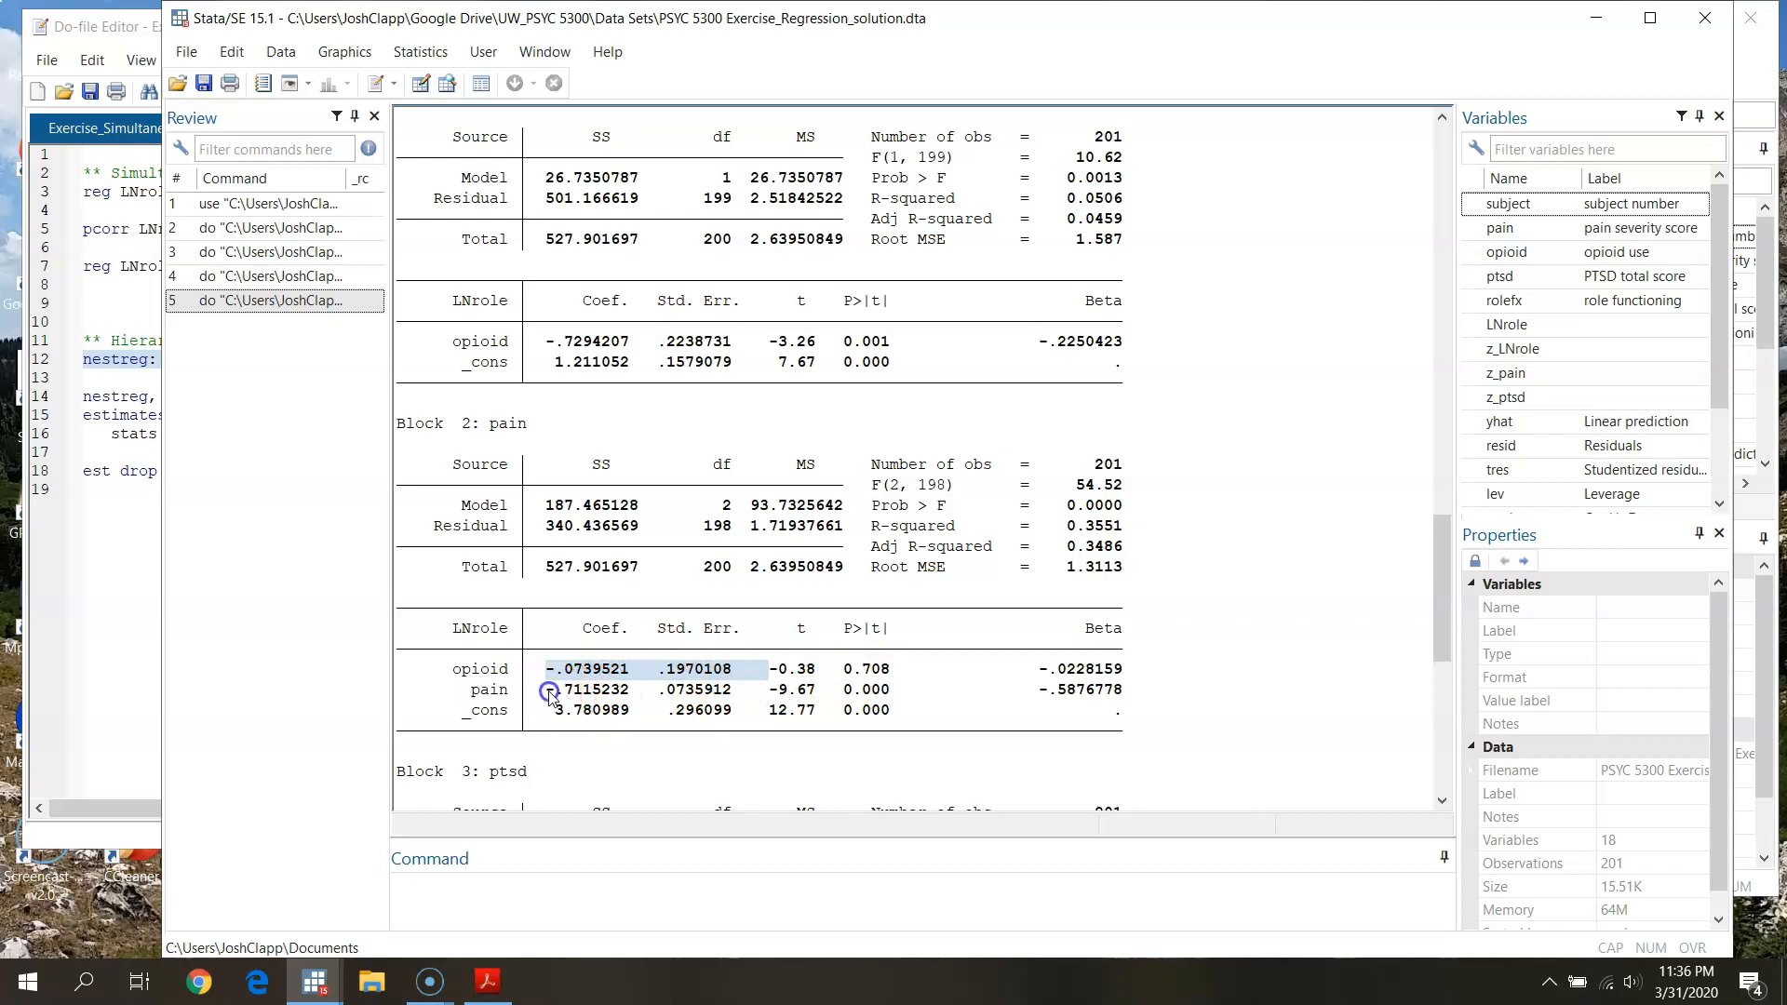
pyautogui.moveTo(549, 694); pyautogui.dragTo(637, 696)
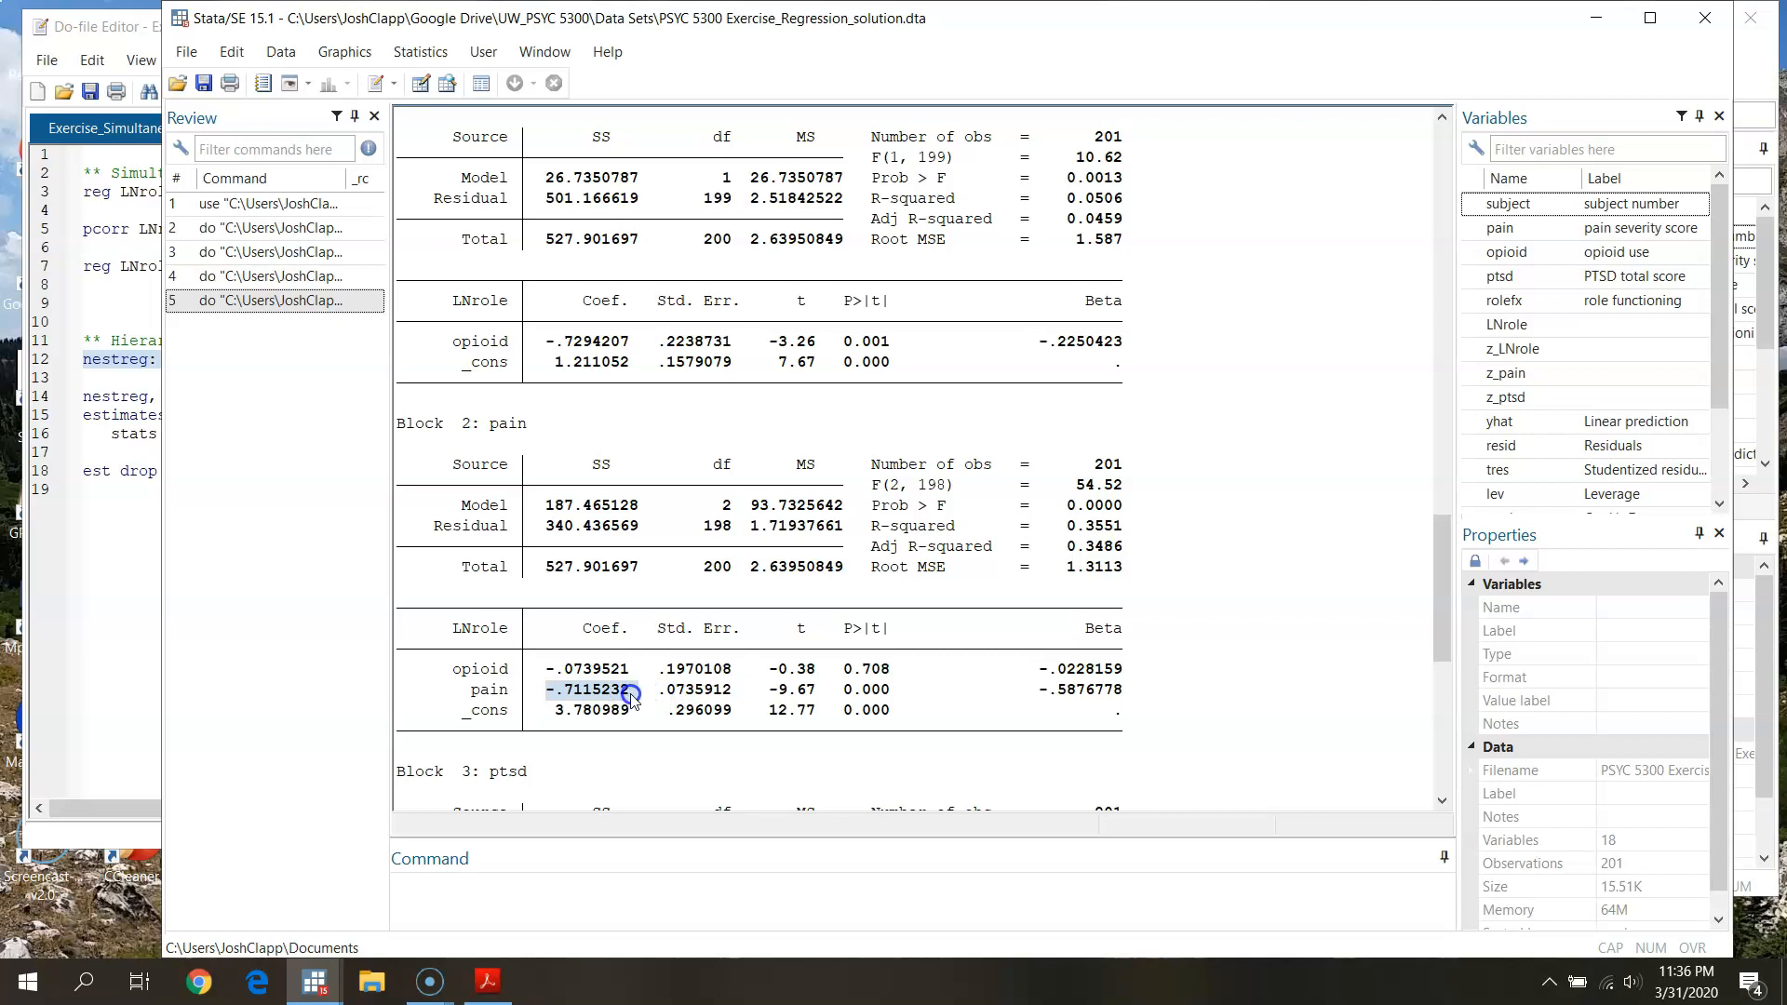
pyautogui.click(596, 696)
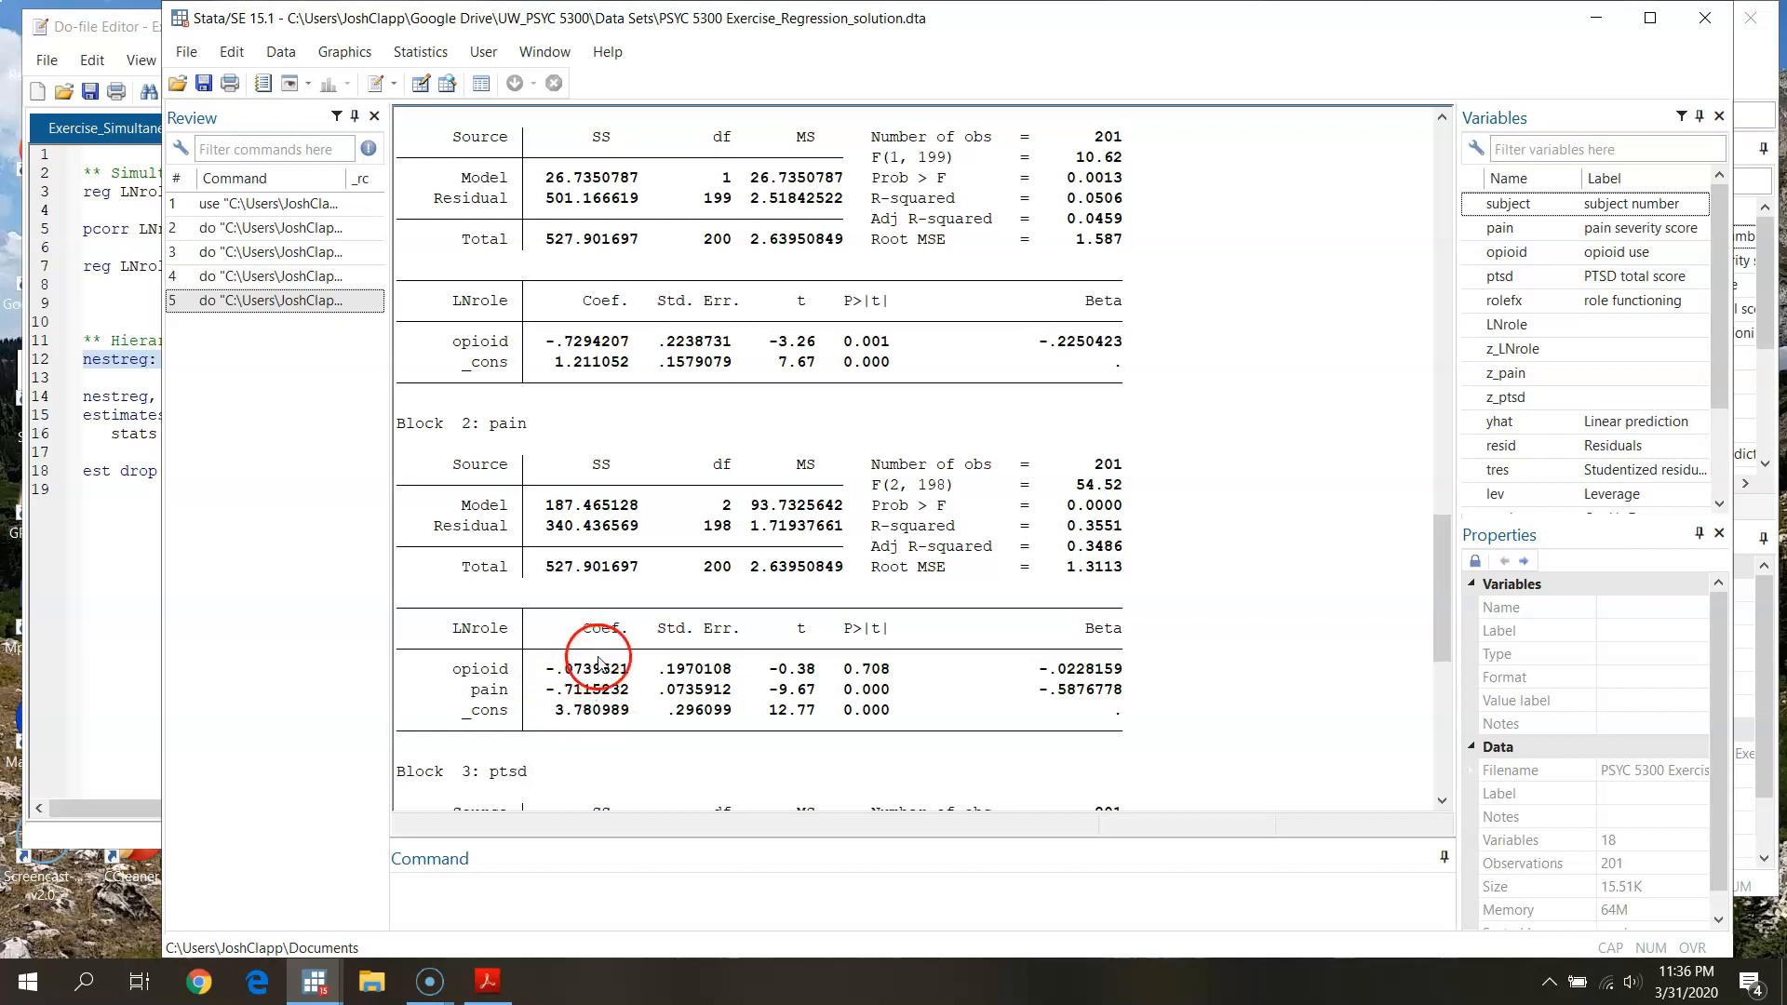
pyautogui.moveTo(545, 669); pyautogui.dragTo(889, 669)
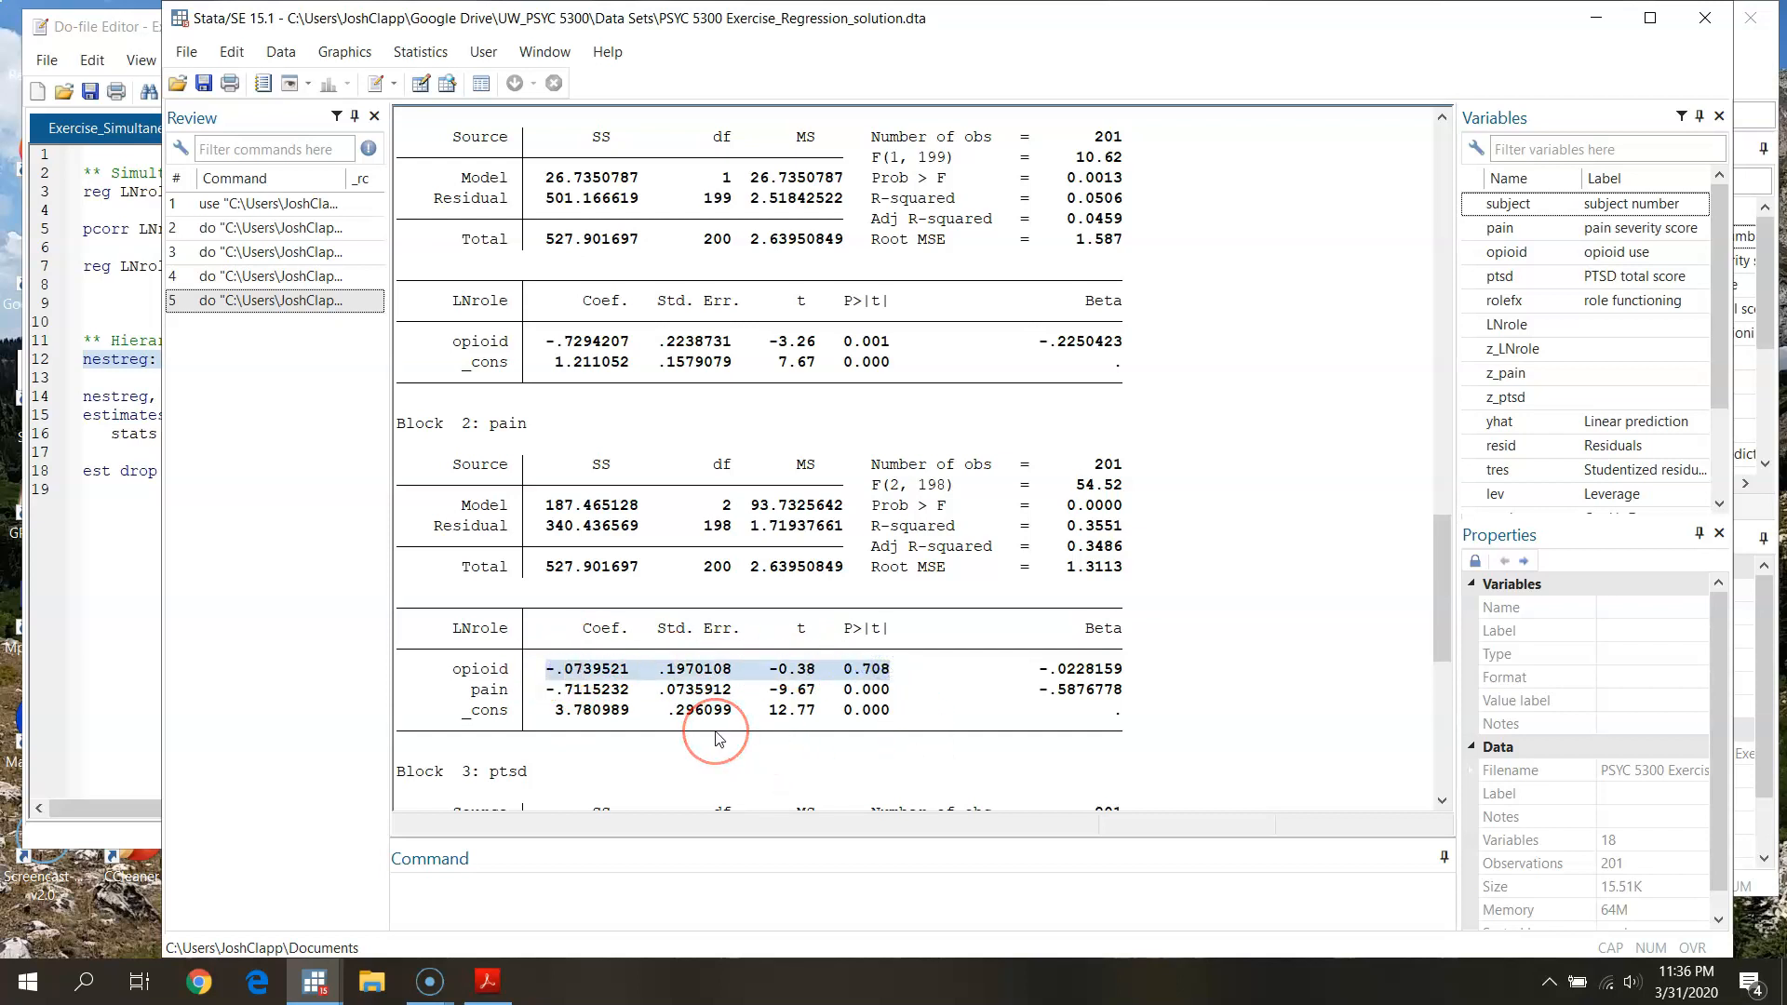
pyautogui.moveTo(546, 690); pyautogui.dragTo(848, 689)
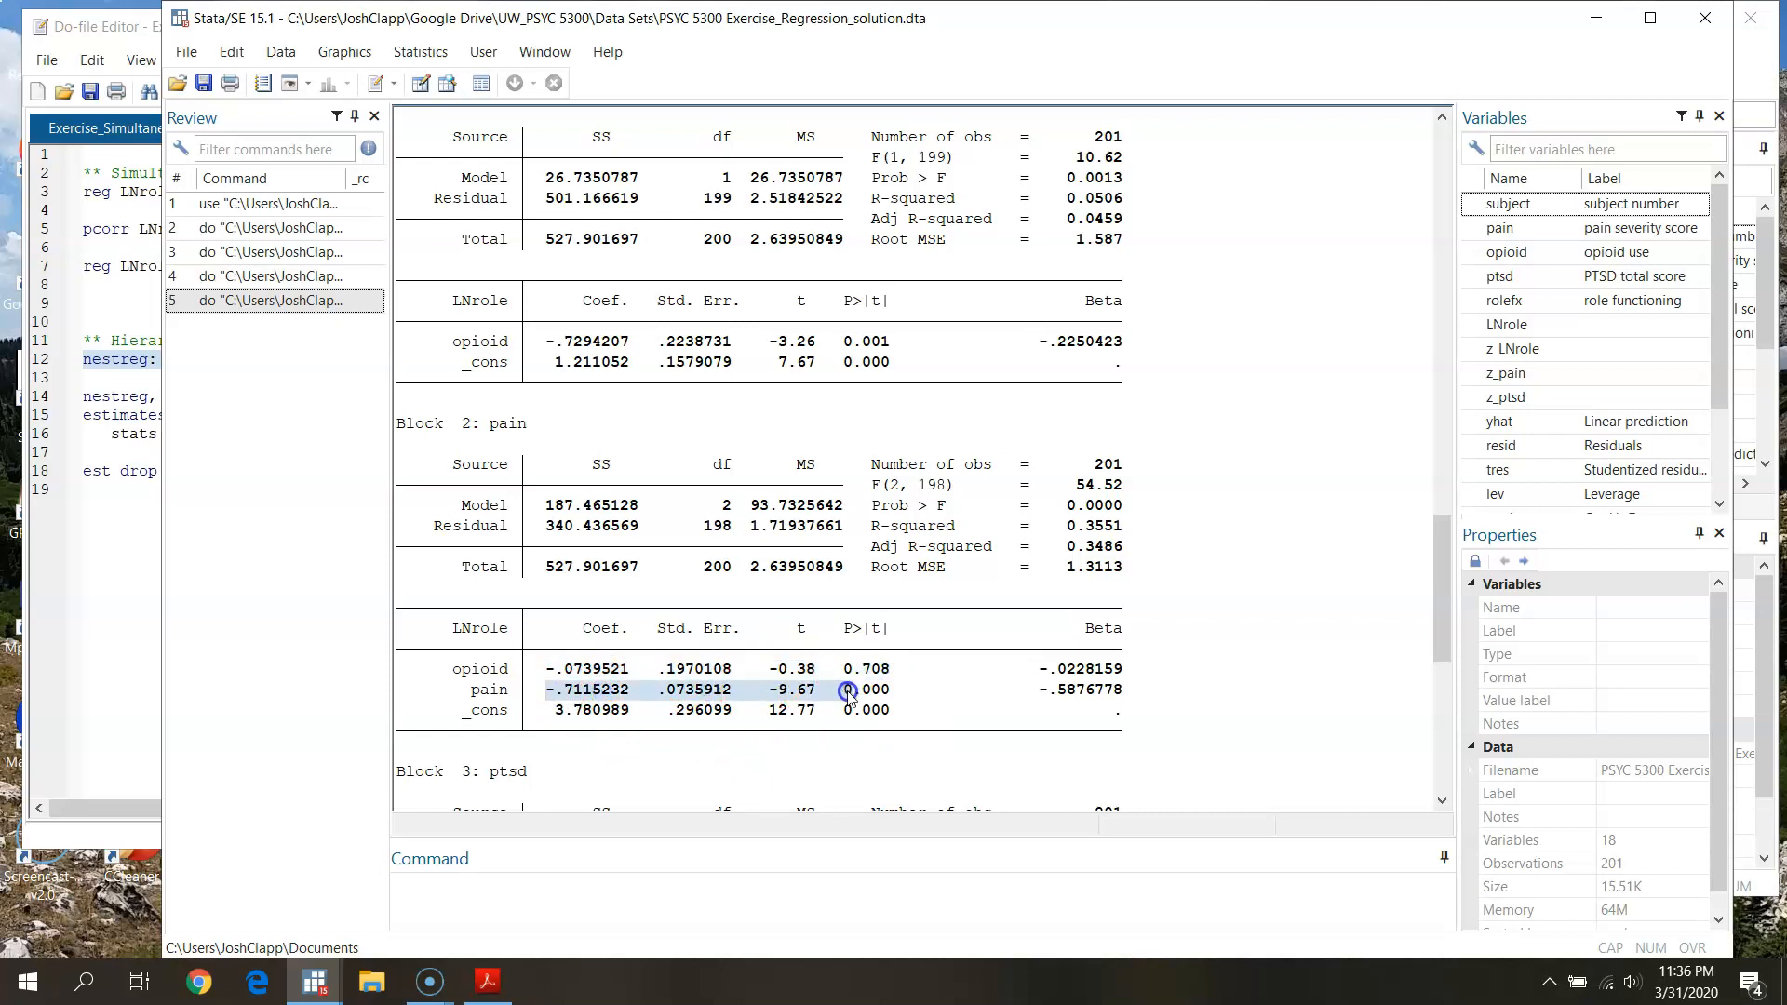
pyautogui.click(982, 761)
# Step: Examine the opioid, pain and ptsd coefficients and p-values in Block 3, including the standardized beta for ptsd
pyautogui.scroll(-5, 885, 643)
pyautogui.scroll(-1, 890, 672)
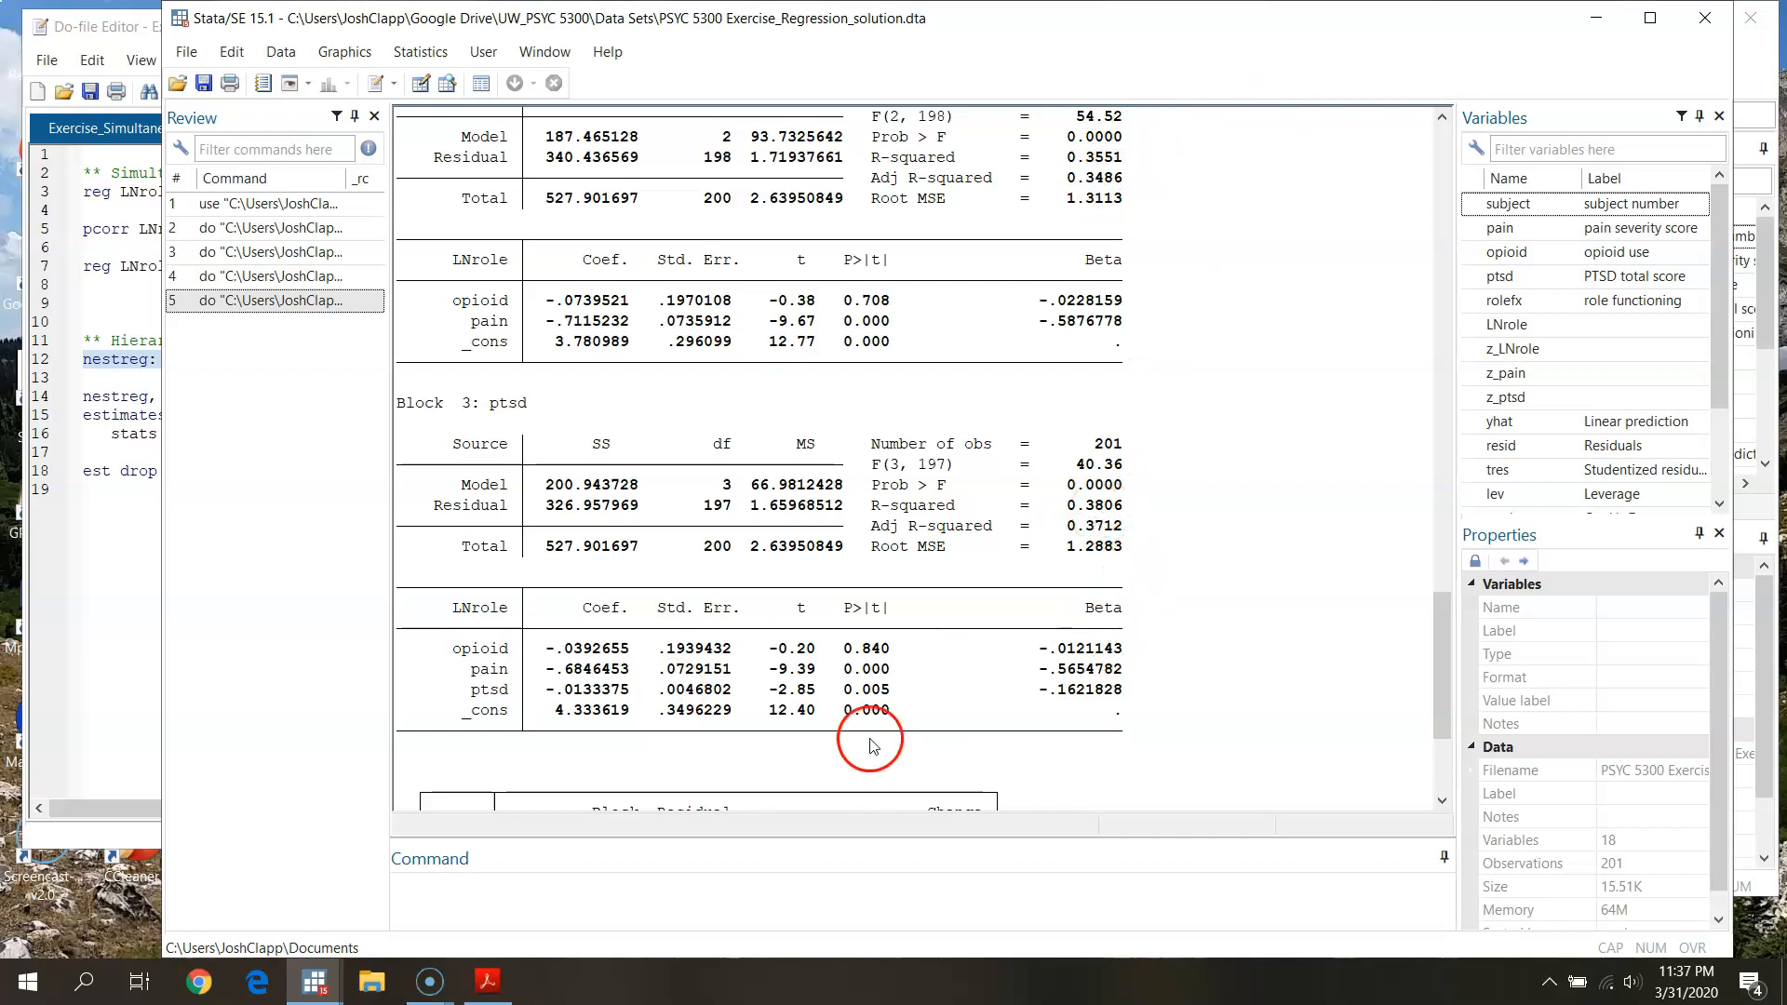
pyautogui.moveTo(539, 649); pyautogui.dragTo(905, 655)
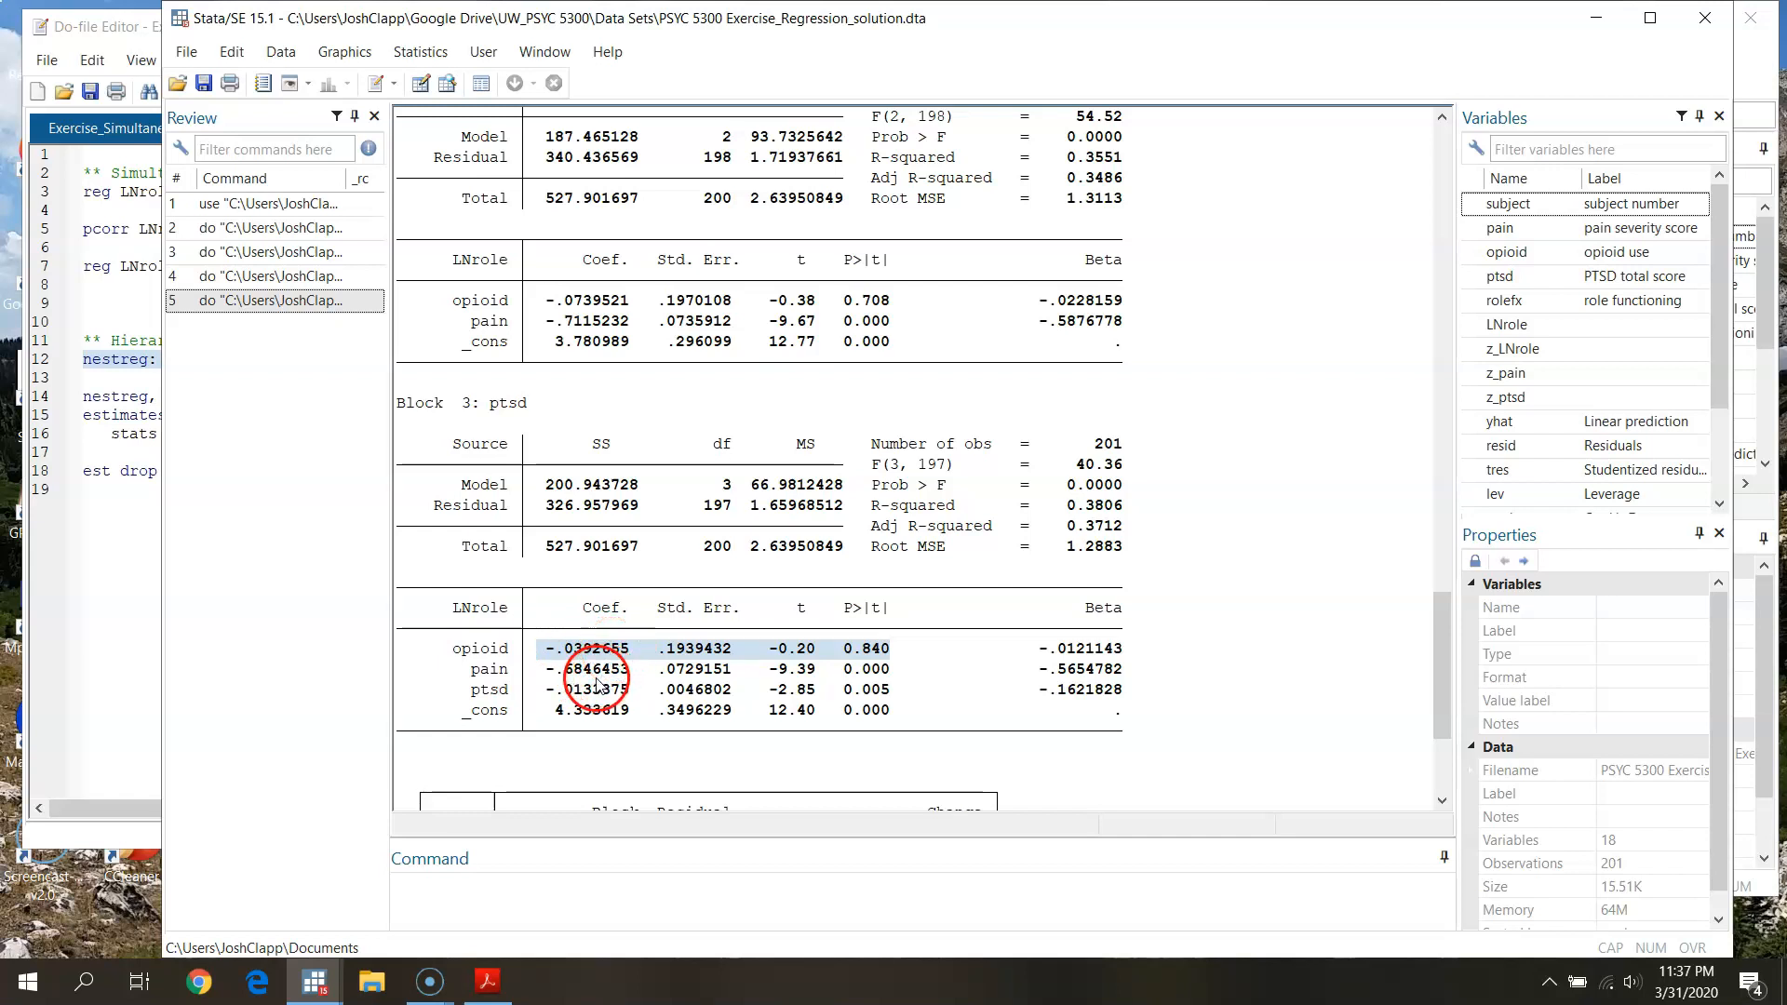
pyautogui.moveTo(550, 669); pyautogui.dragTo(874, 668)
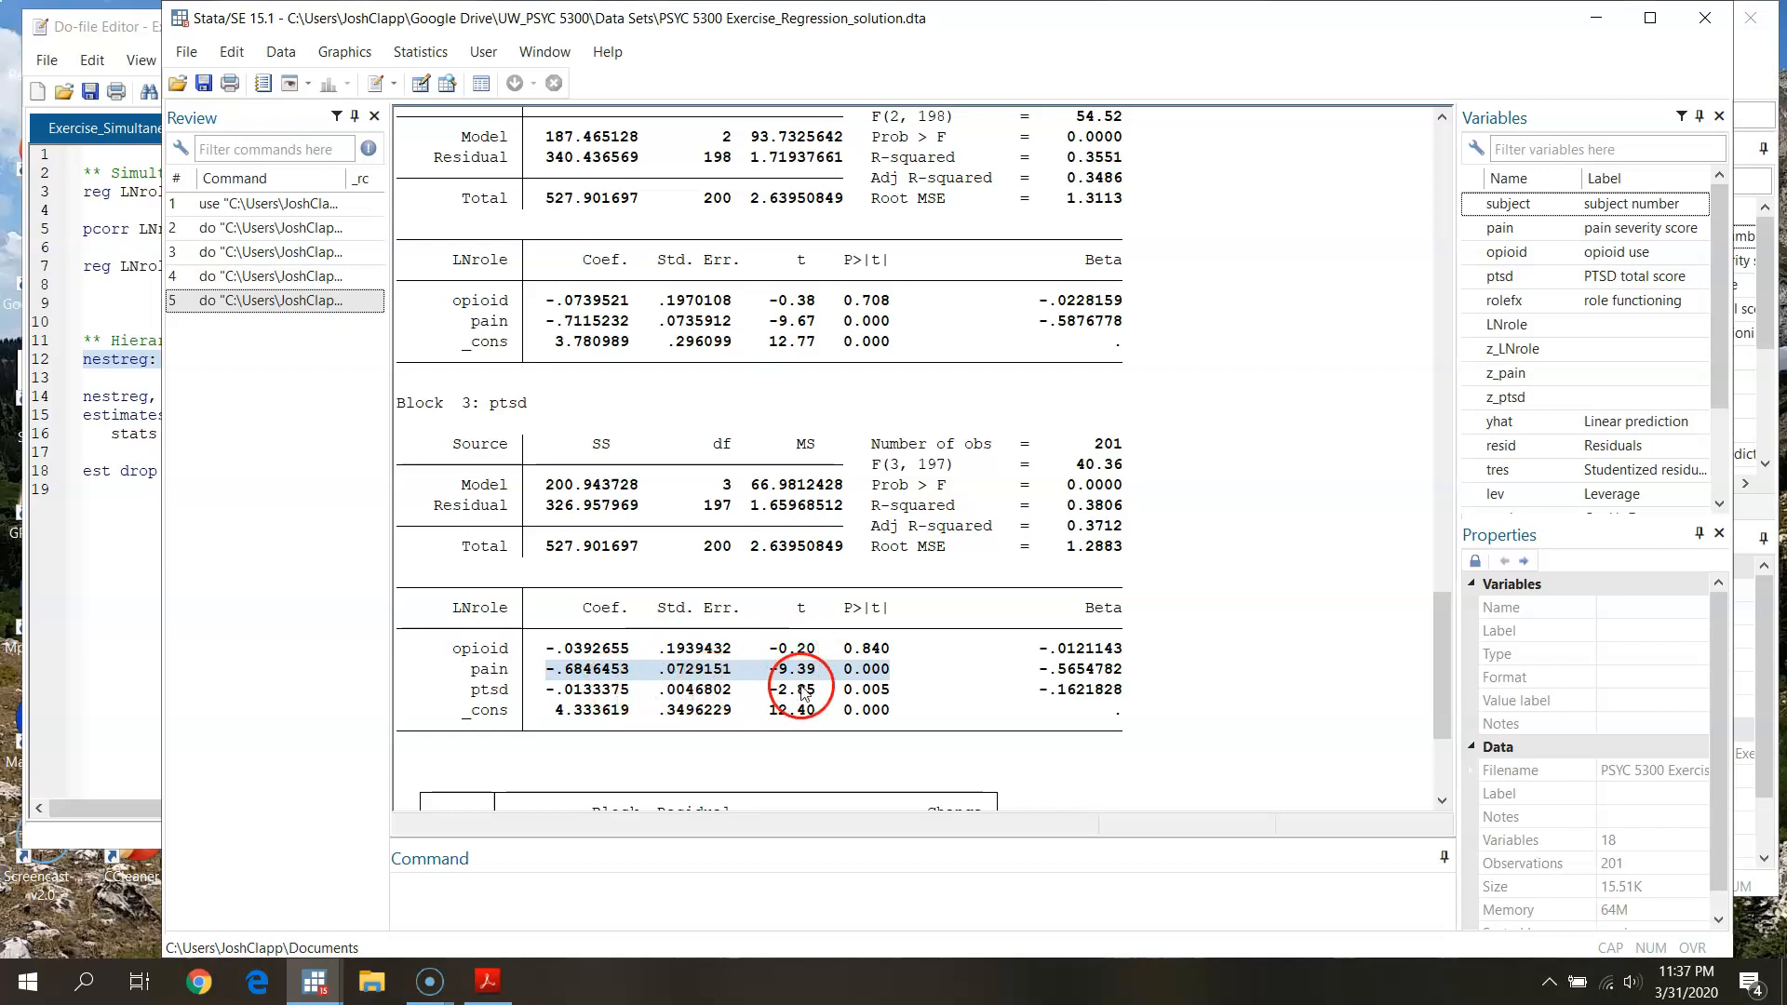
pyautogui.moveTo(550, 694); pyautogui.dragTo(865, 700)
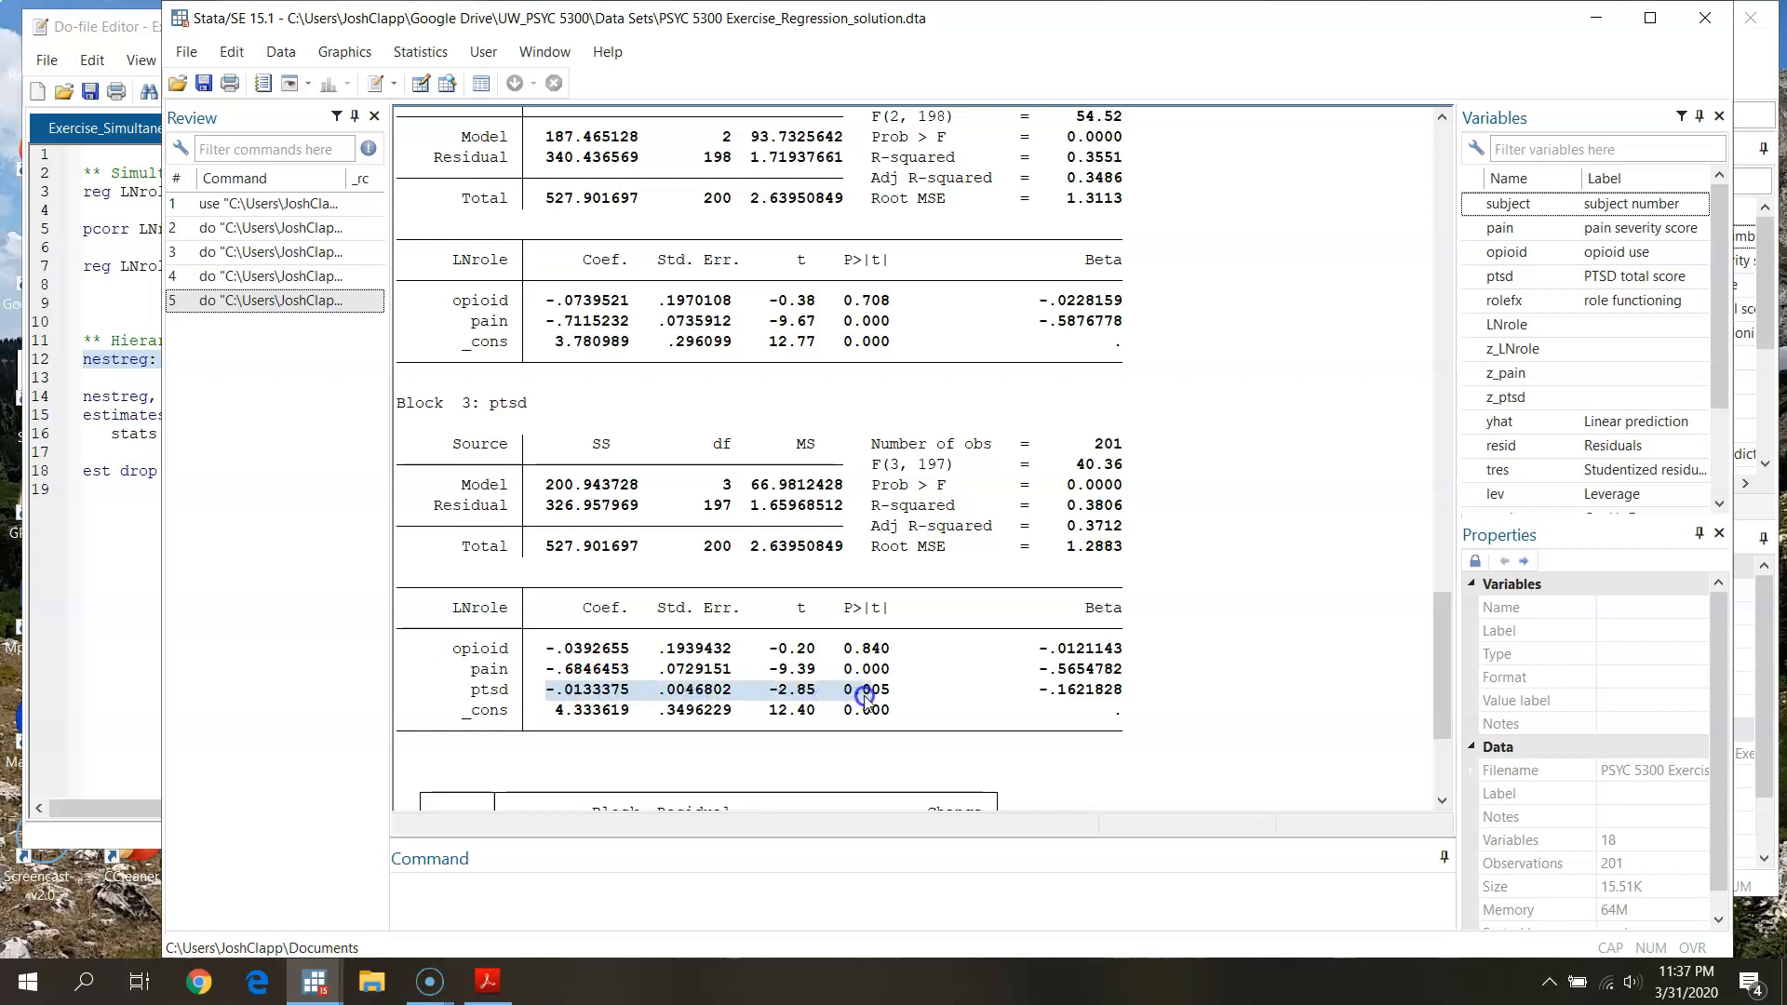
pyautogui.click(608, 674)
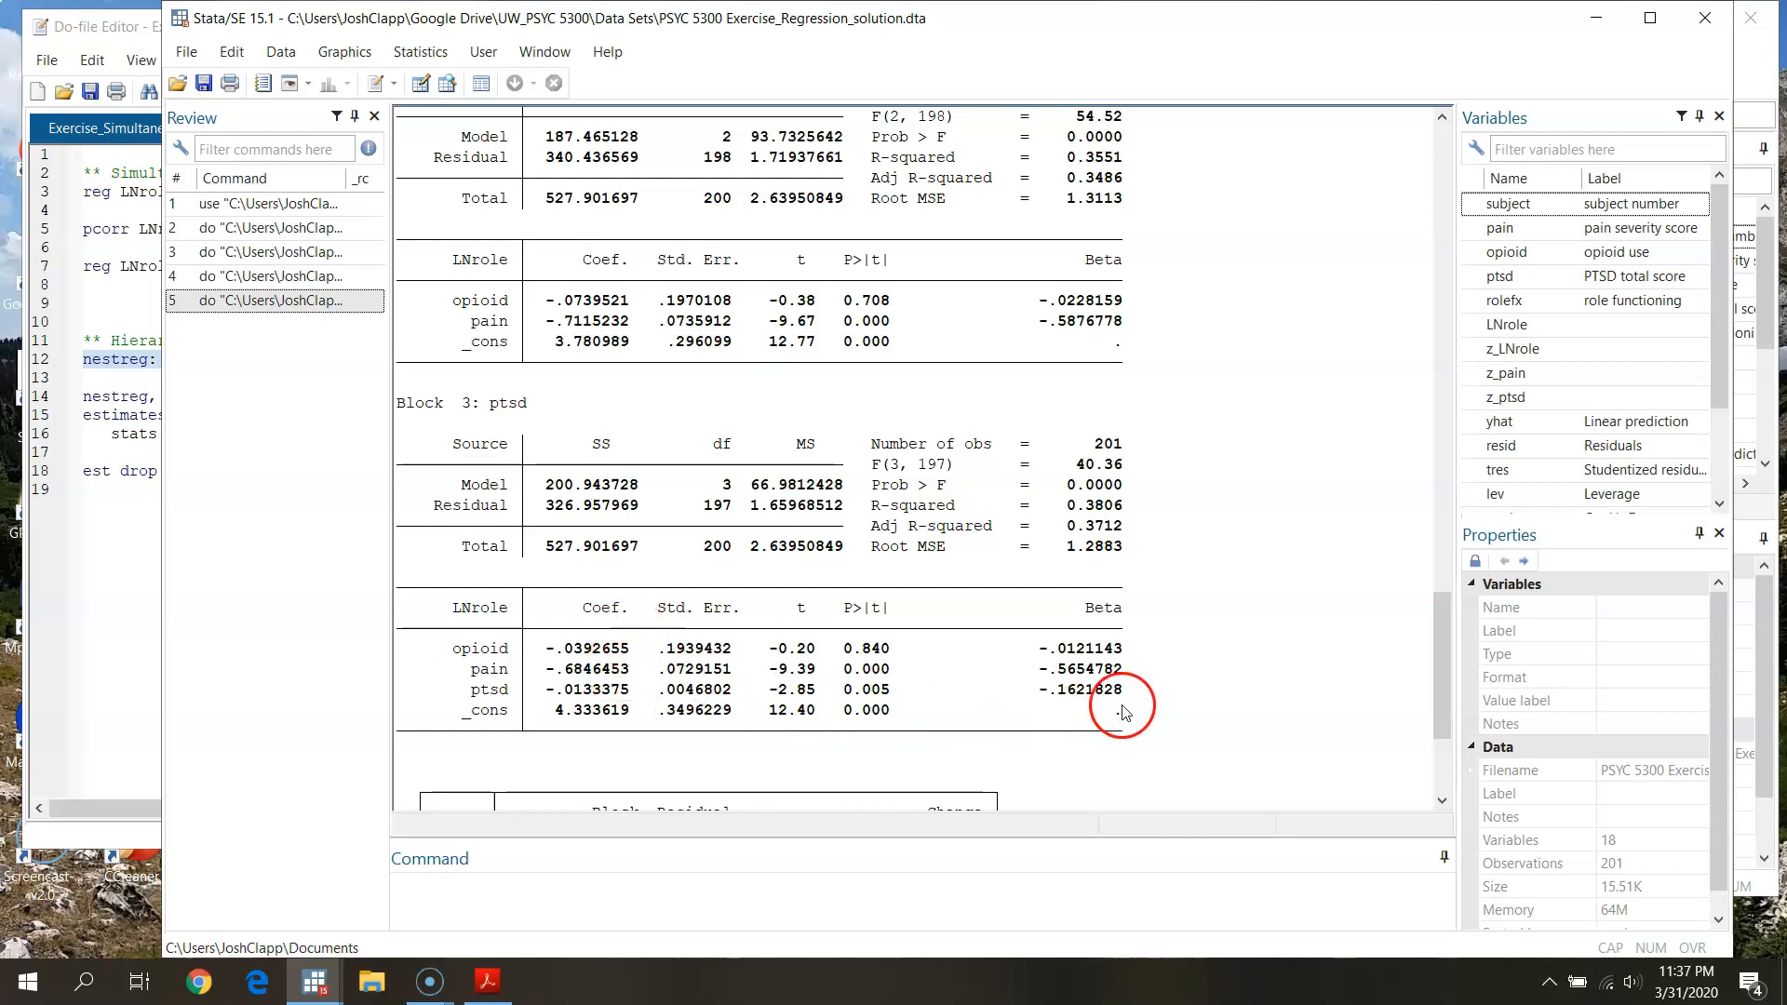
pyautogui.moveTo(1031, 690); pyautogui.dragTo(1084, 696)
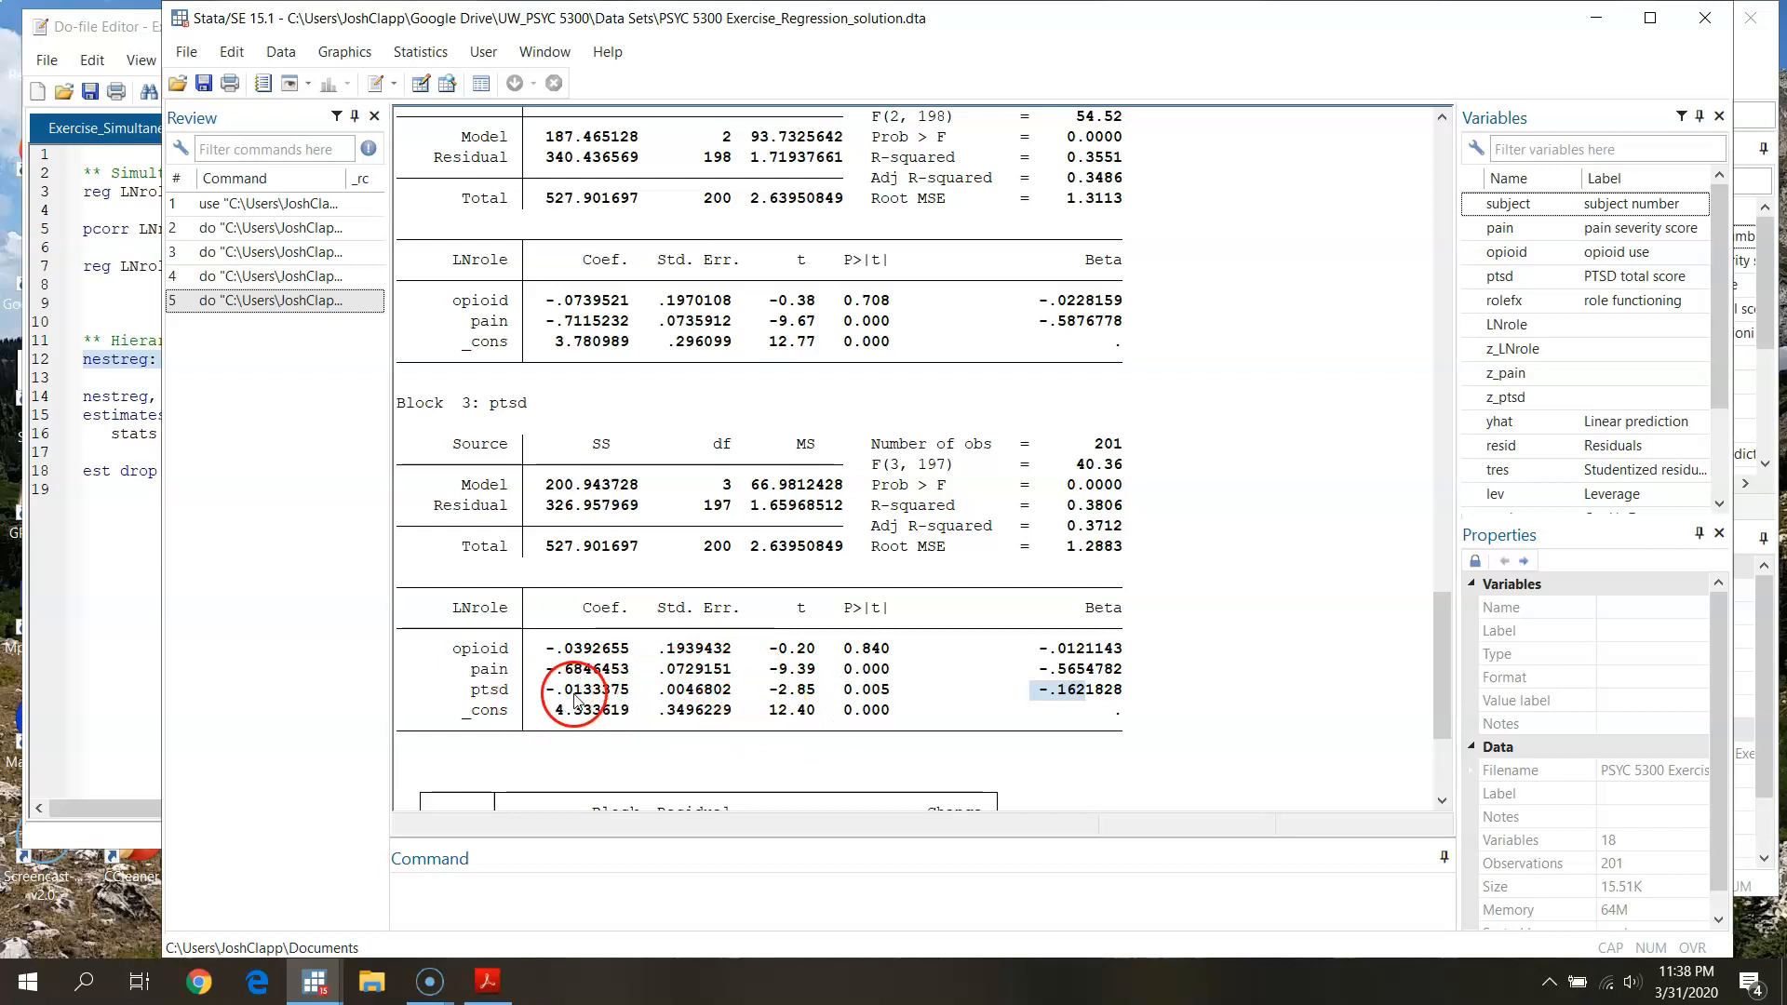
pyautogui.click(870, 696)
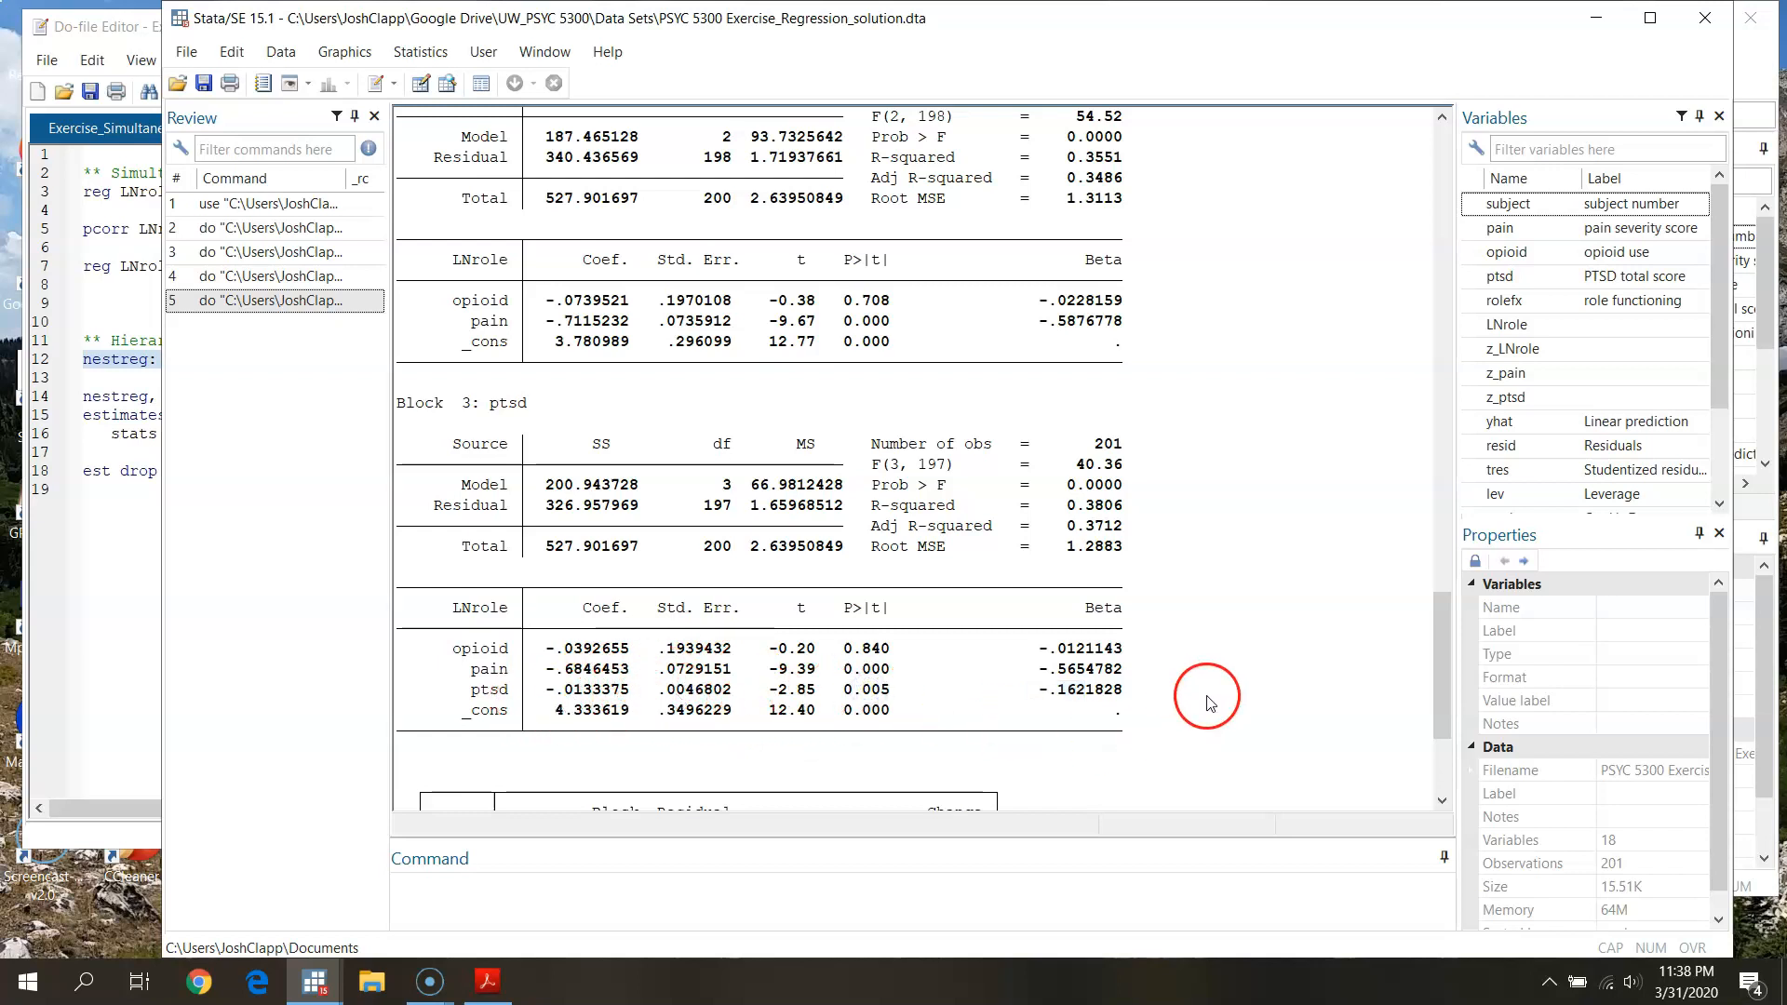
# Step: Review the F statistics and degrees of freedom for blocks 1 and 2 in the nestreg summary table
pyautogui.moveTo(1444, 688)
pyautogui.mouseDown()
pyautogui.moveTo(1467, 572)
pyautogui.moveTo(1444, 578)
pyautogui.moveTo(1460, 707)
pyautogui.mouseUp()
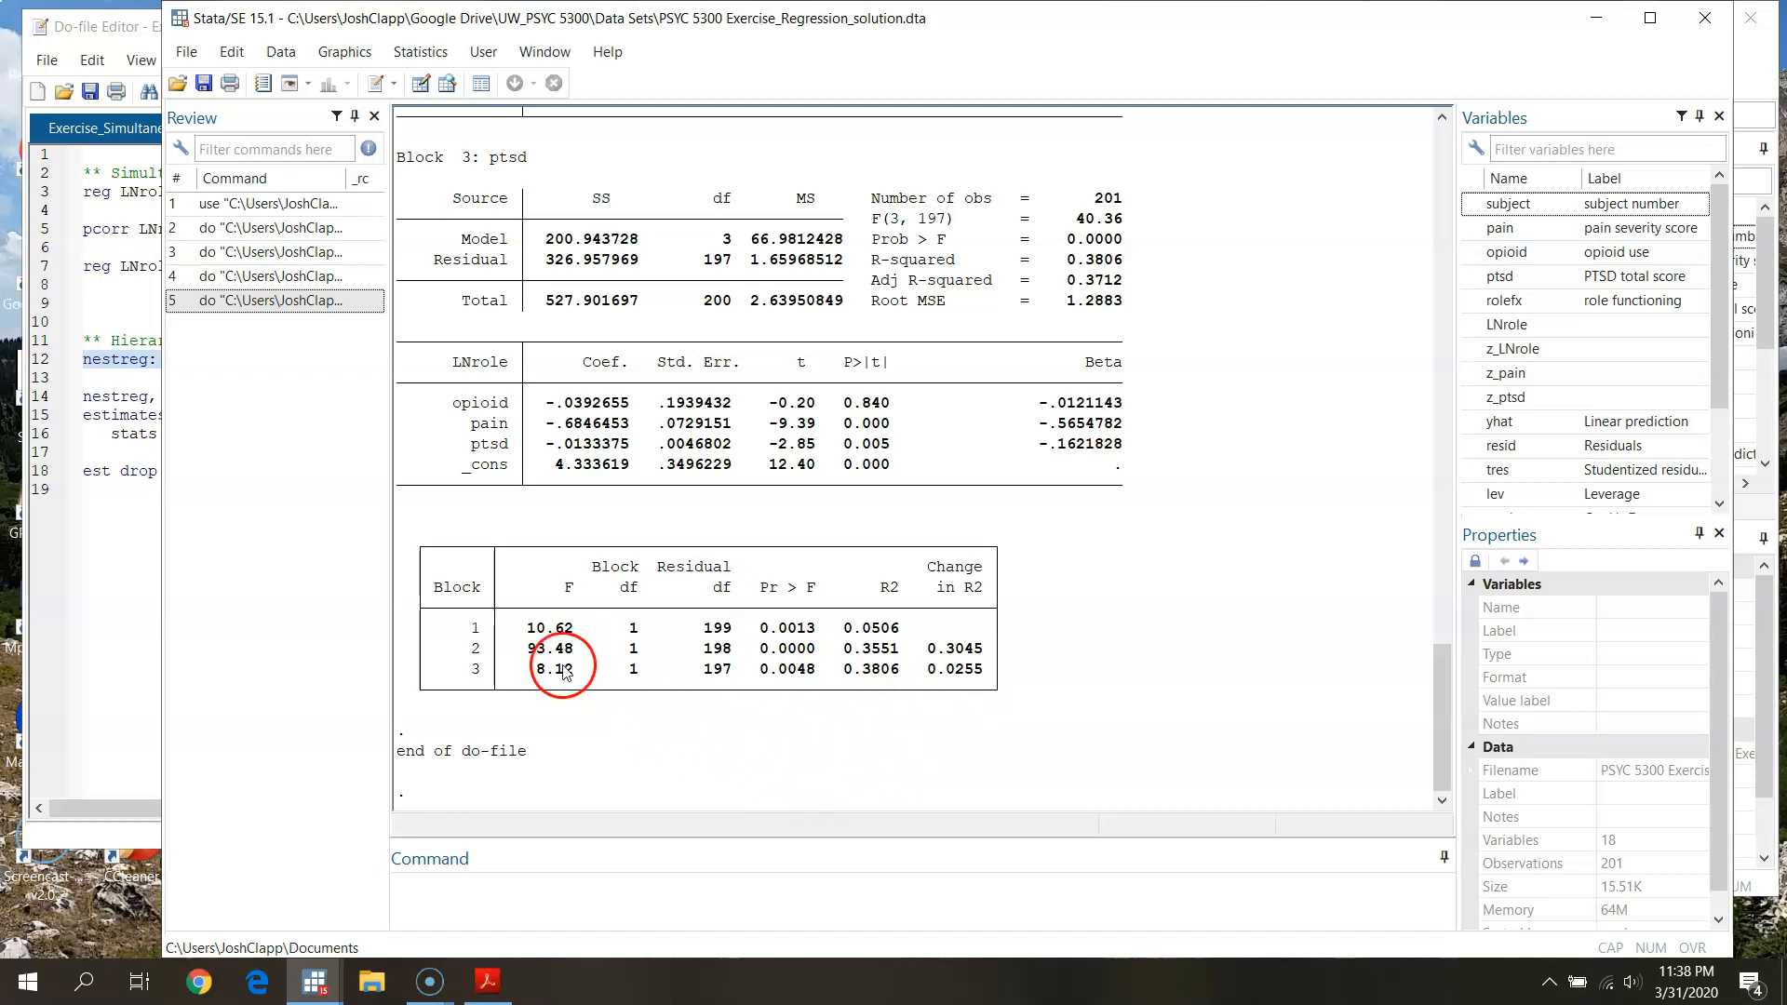
pyautogui.moveTo(527, 631); pyautogui.dragTo(735, 636)
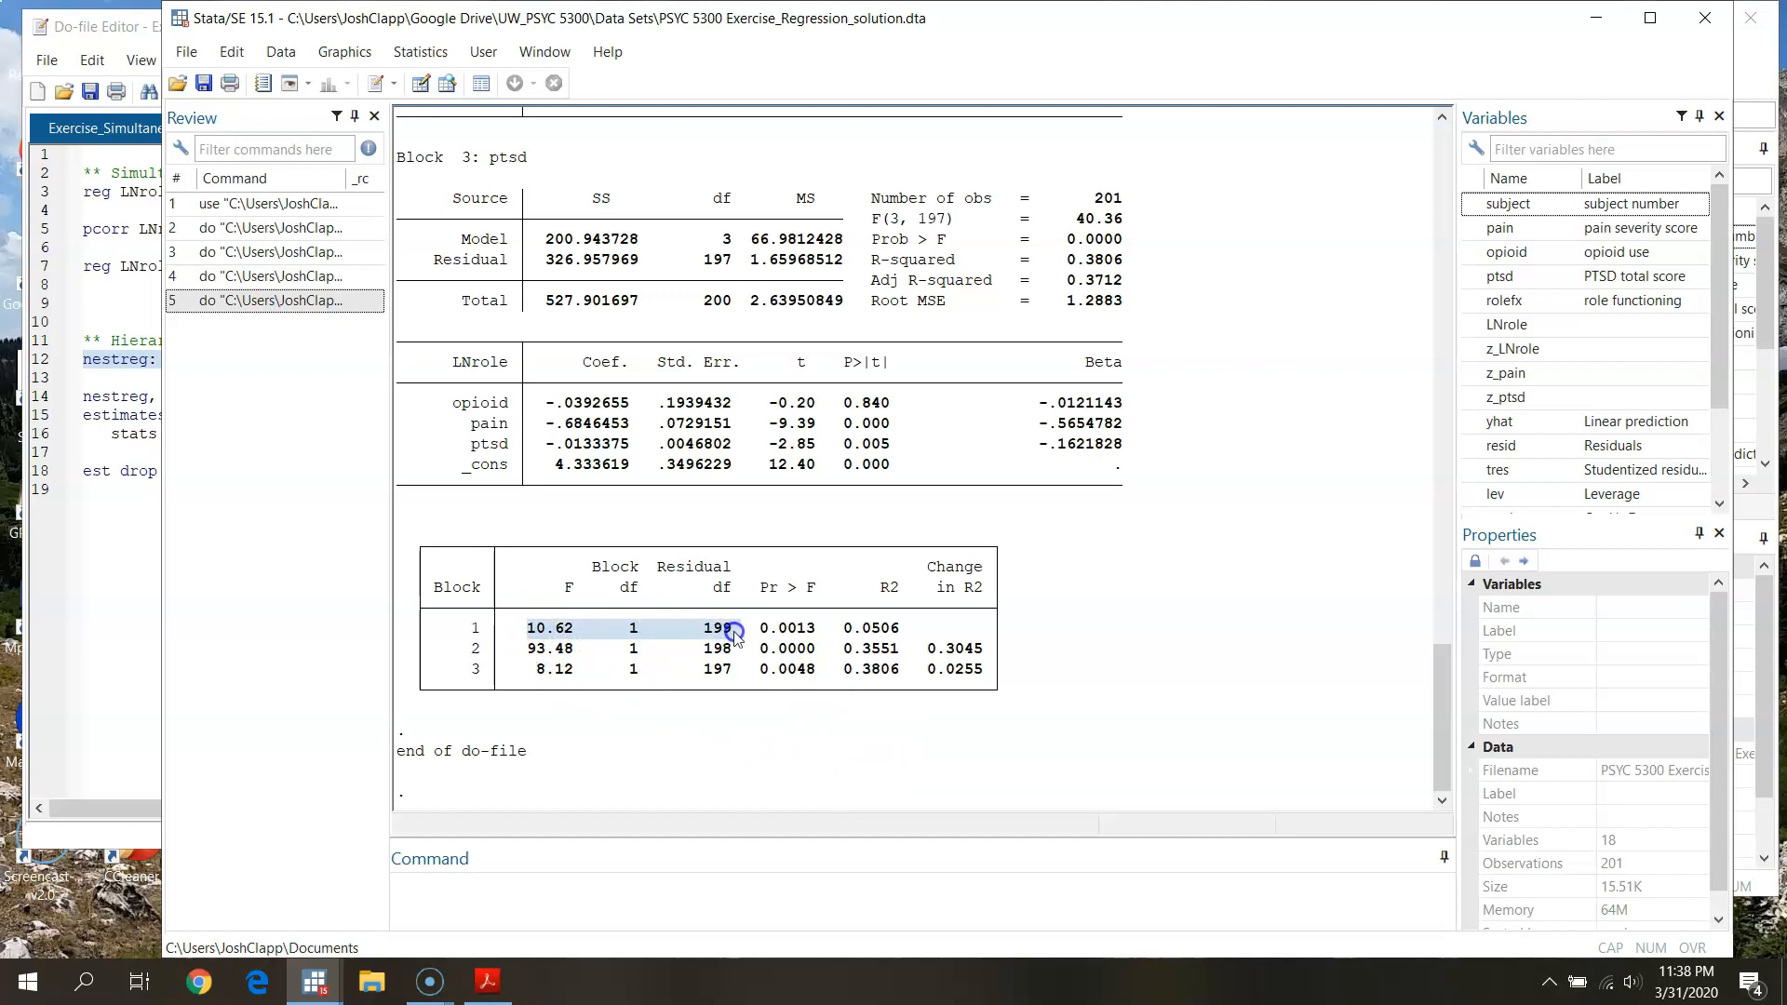
pyautogui.click(797, 631)
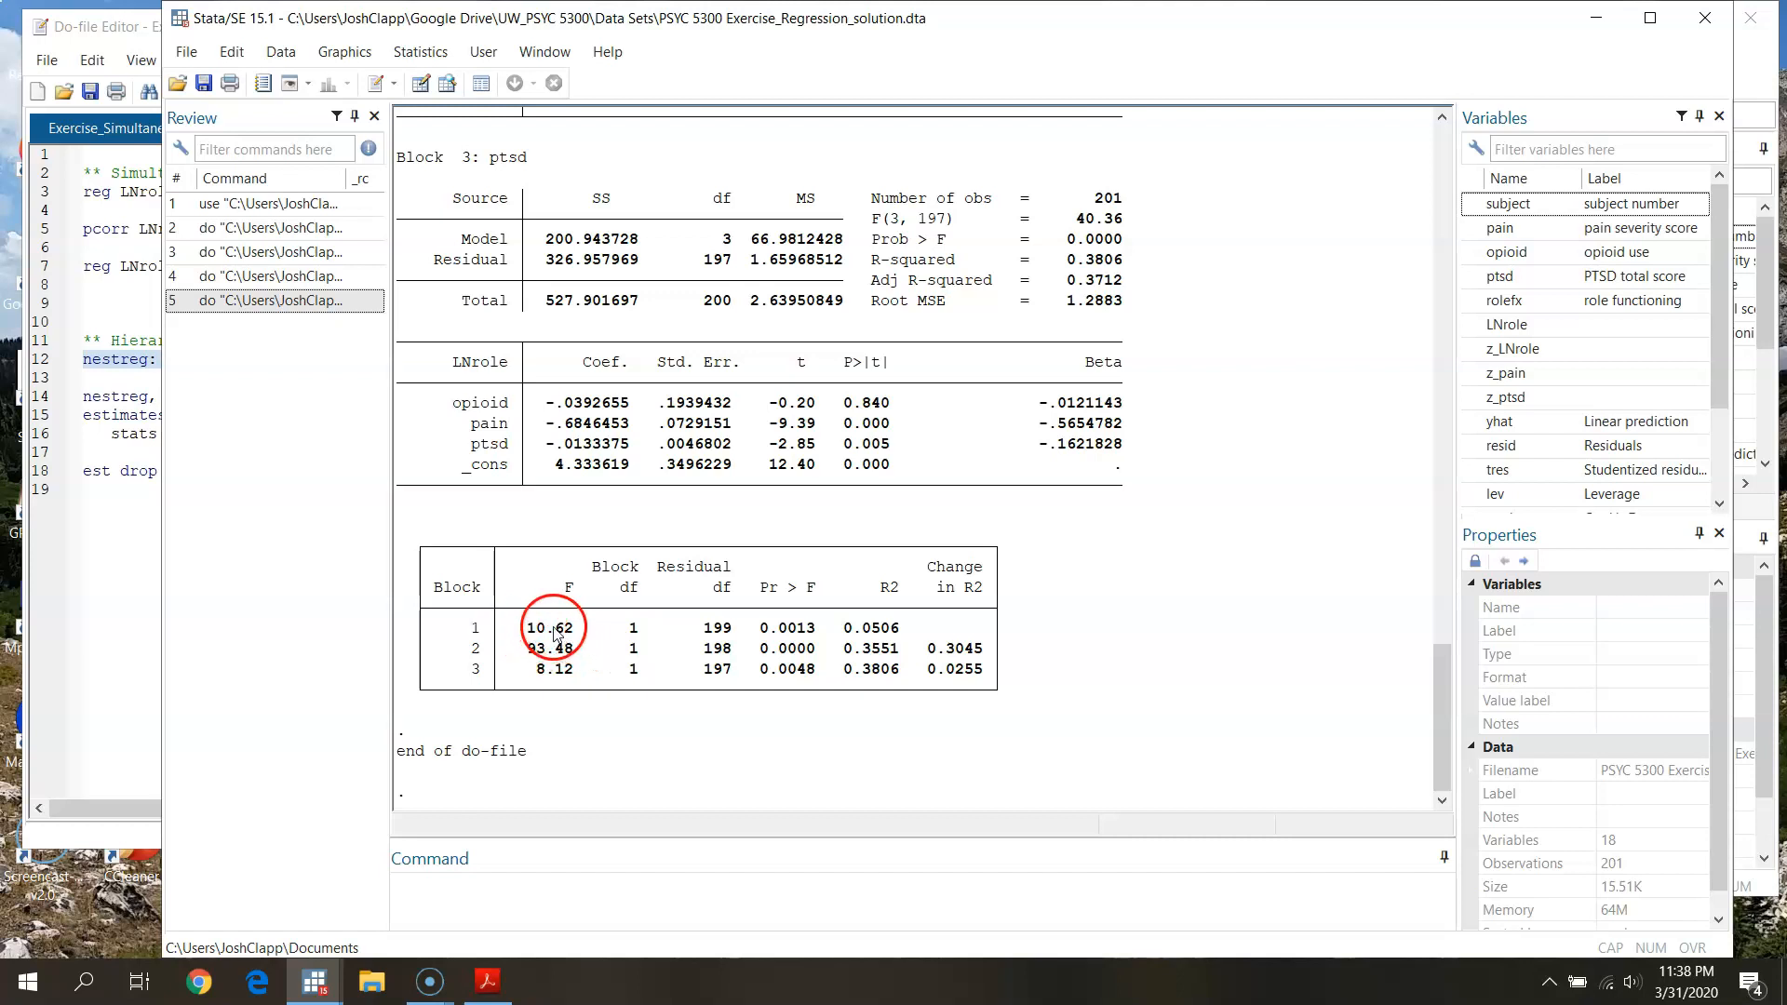
pyautogui.moveTo(473, 648); pyautogui.dragTo(577, 658)
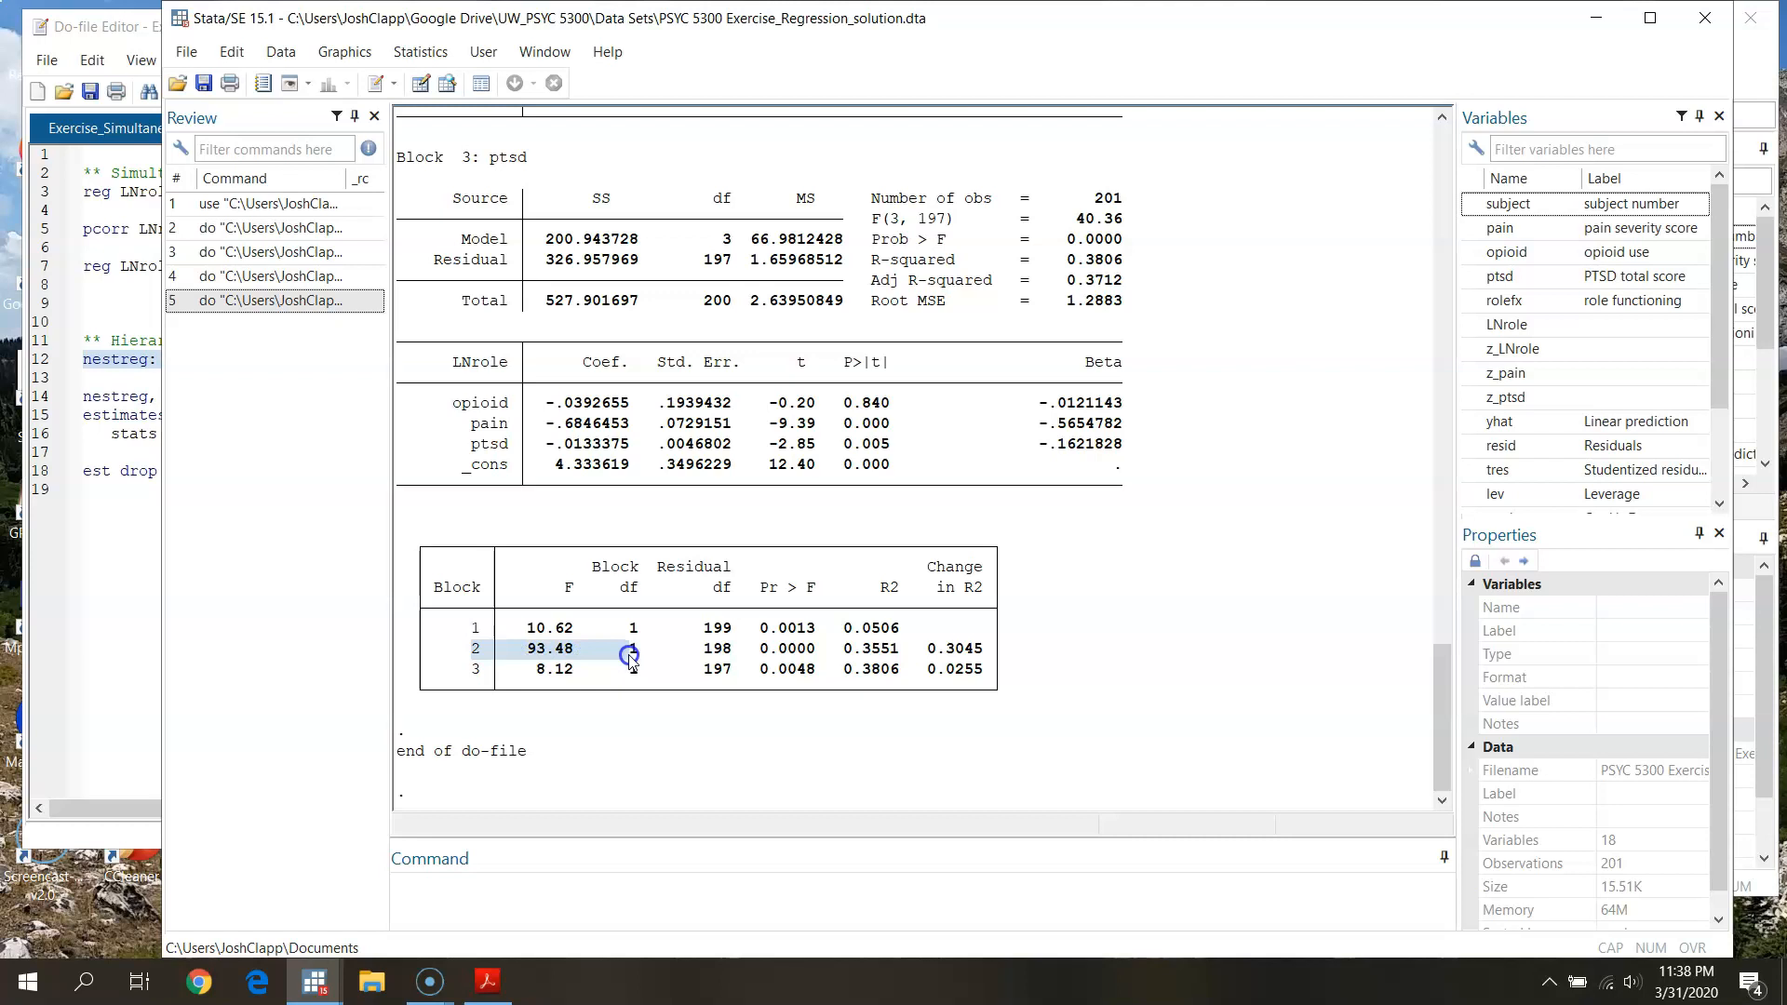
pyautogui.click(554, 659)
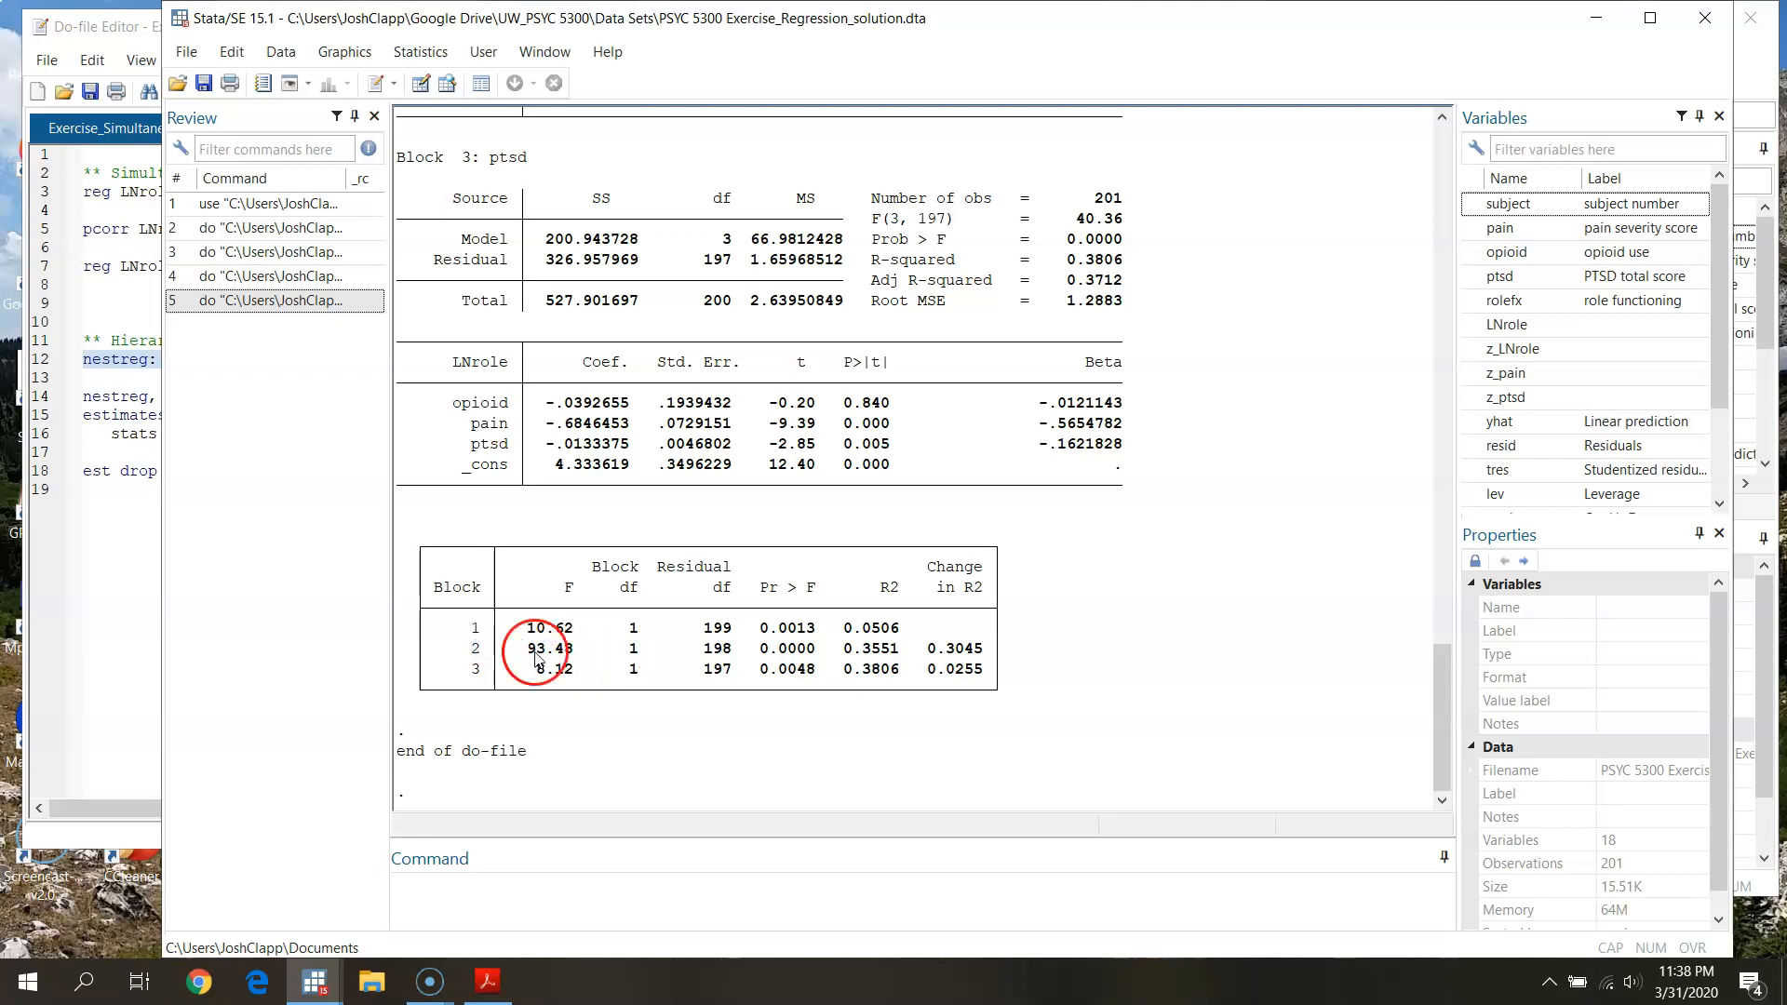
pyautogui.click(563, 639)
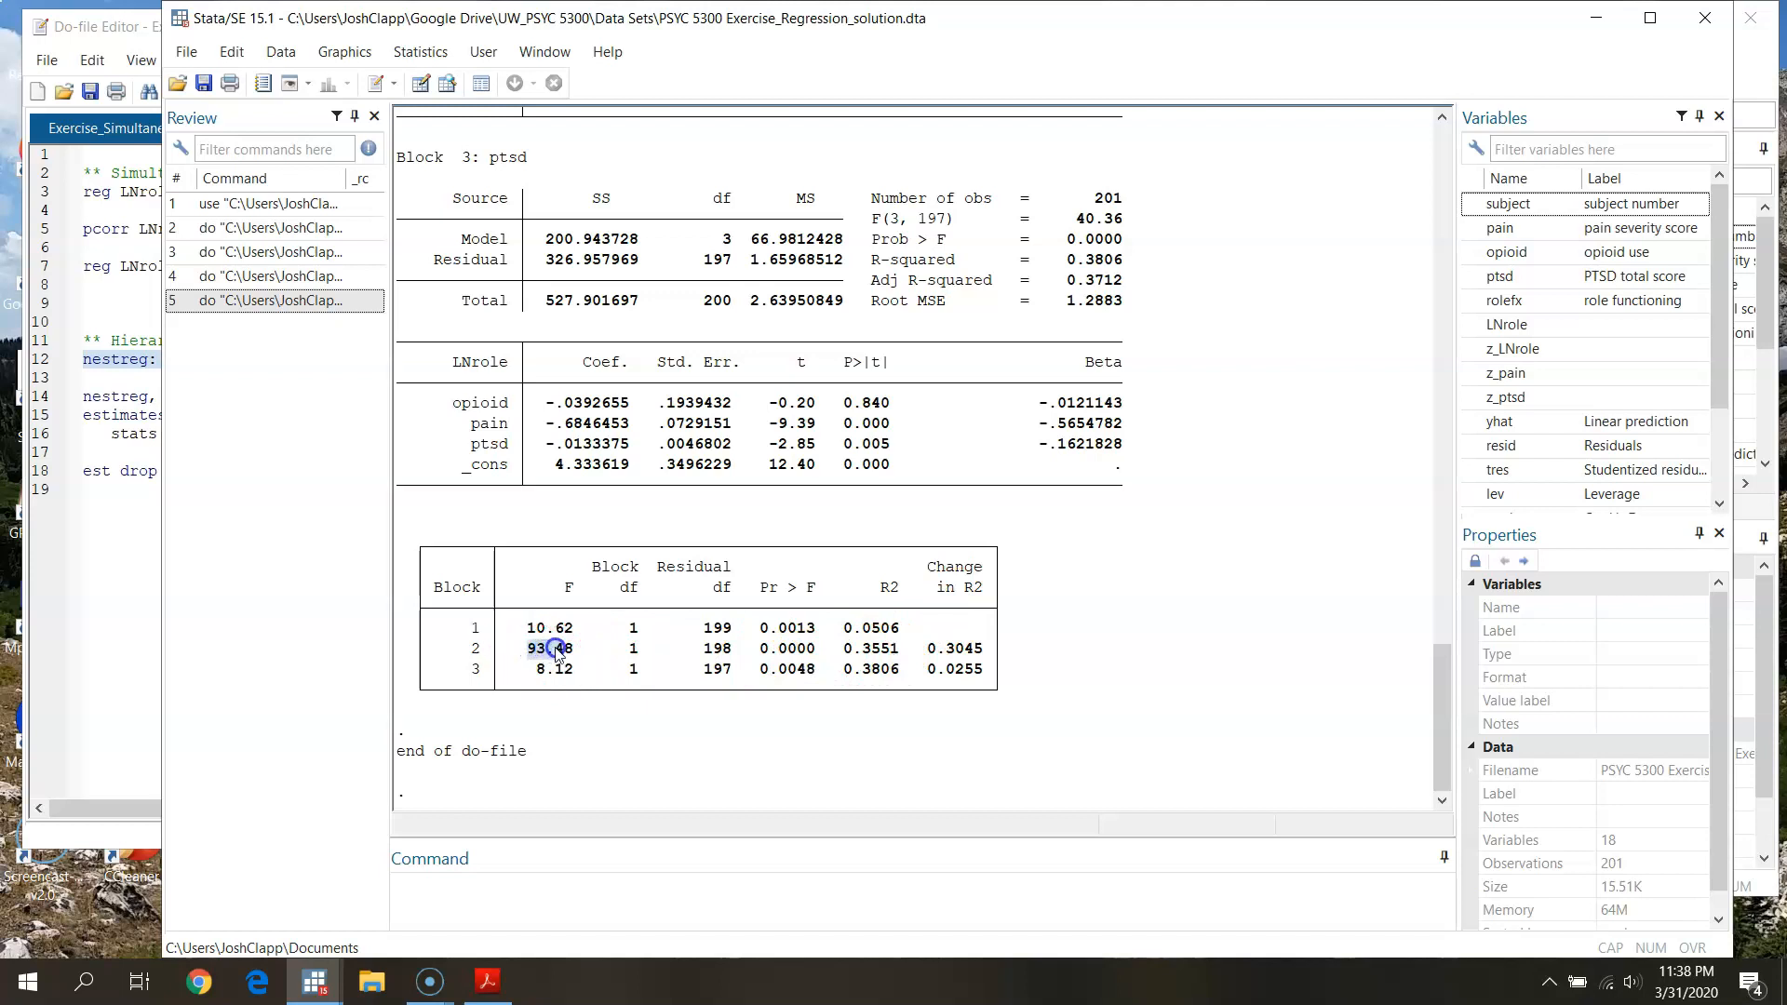
# Step: Check Block 2's significance and its change in R2 relative to Block 1 in the summary table
pyautogui.click(894, 638)
pyautogui.moveTo(758, 649); pyautogui.dragTo(806, 652)
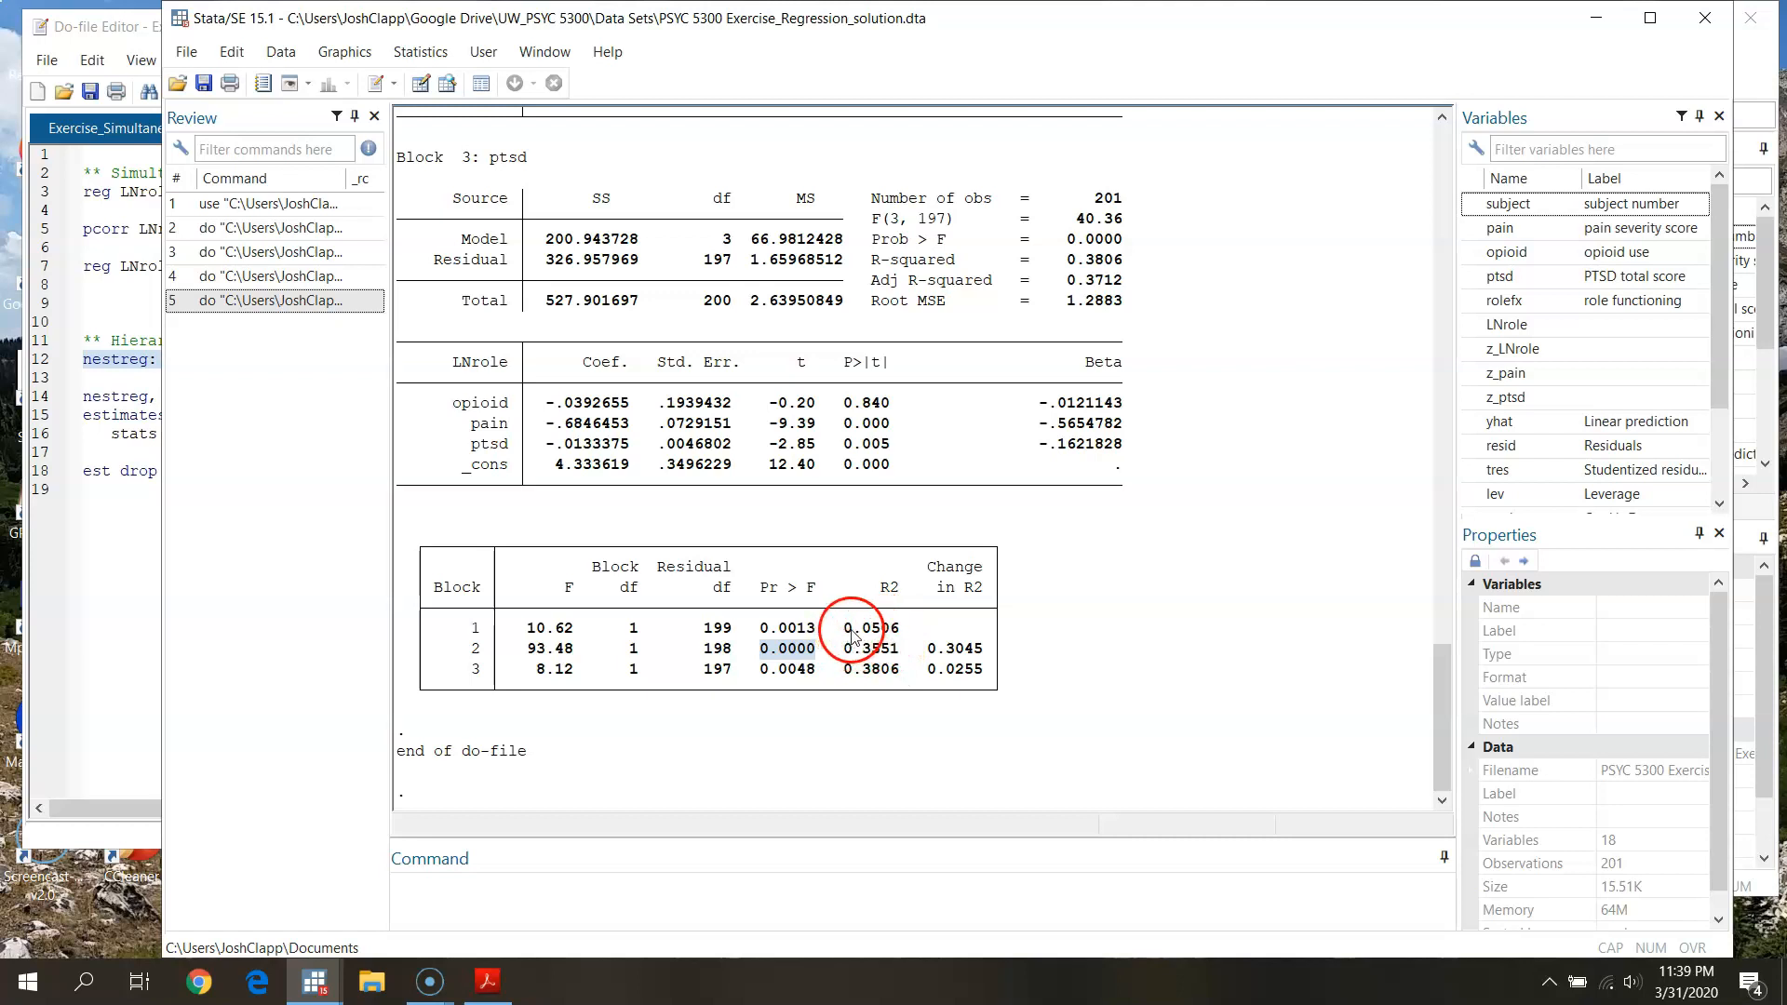
pyautogui.click(896, 638)
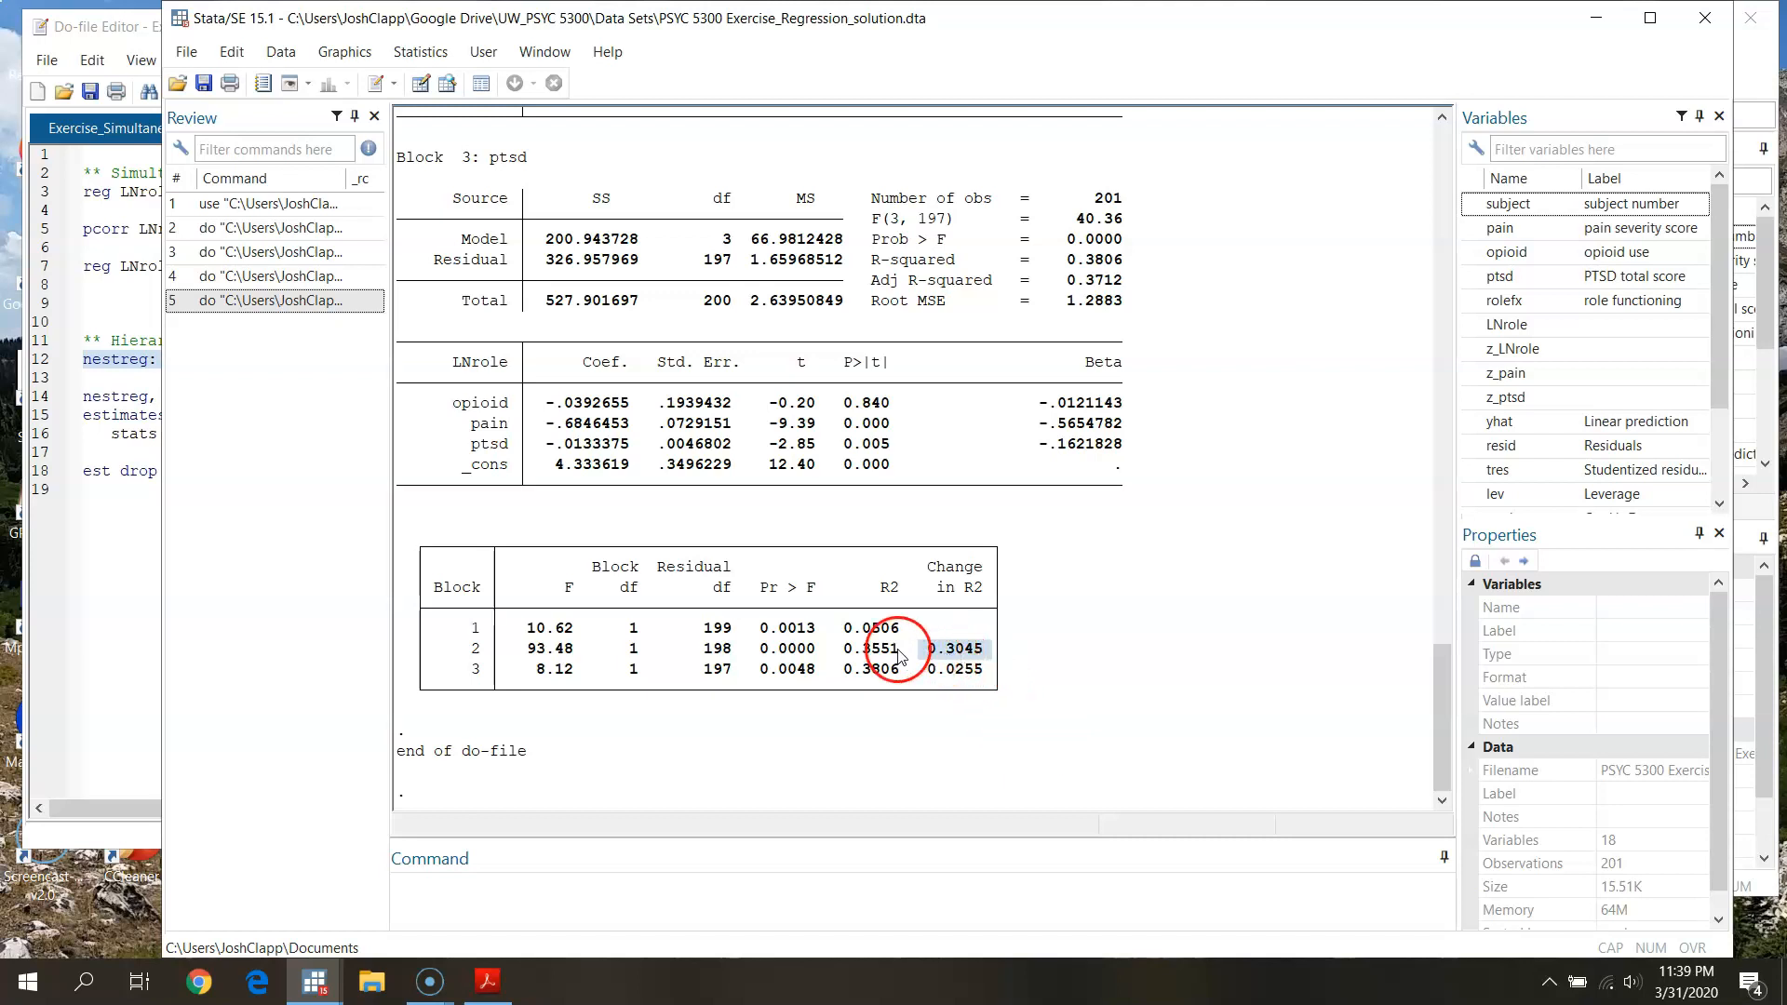
pyautogui.moveTo(842, 628); pyautogui.dragTo(900, 648)
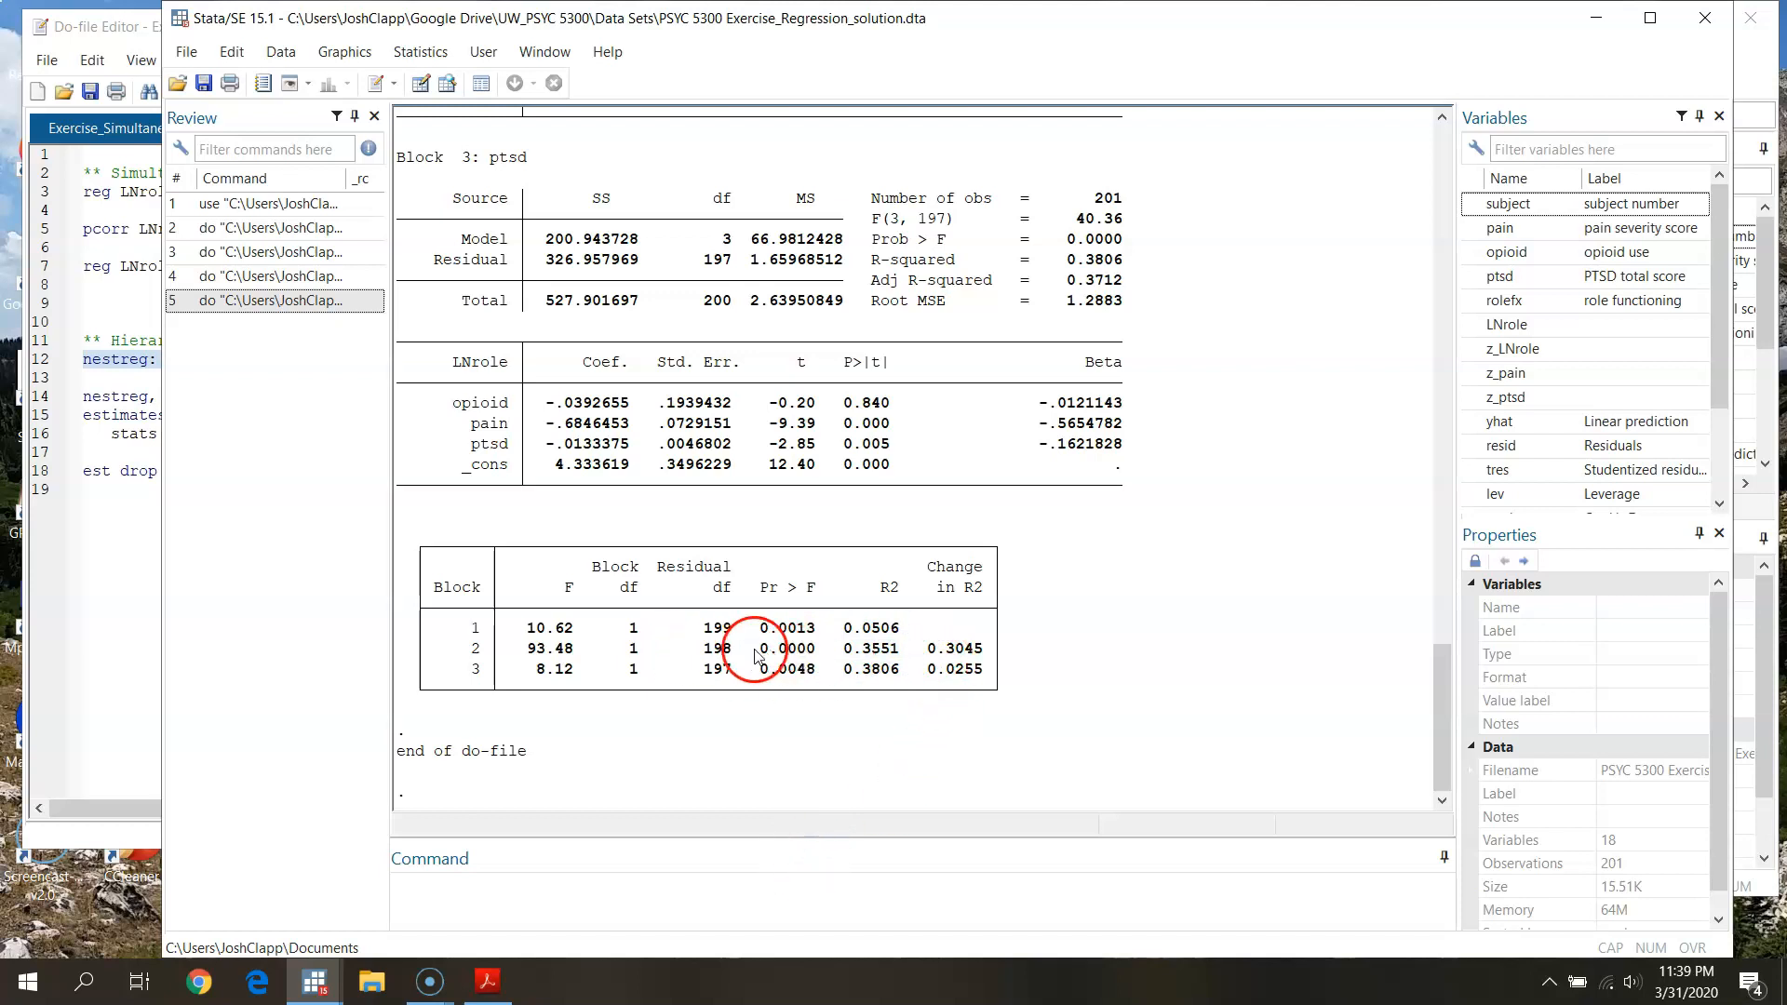
pyautogui.click(941, 649)
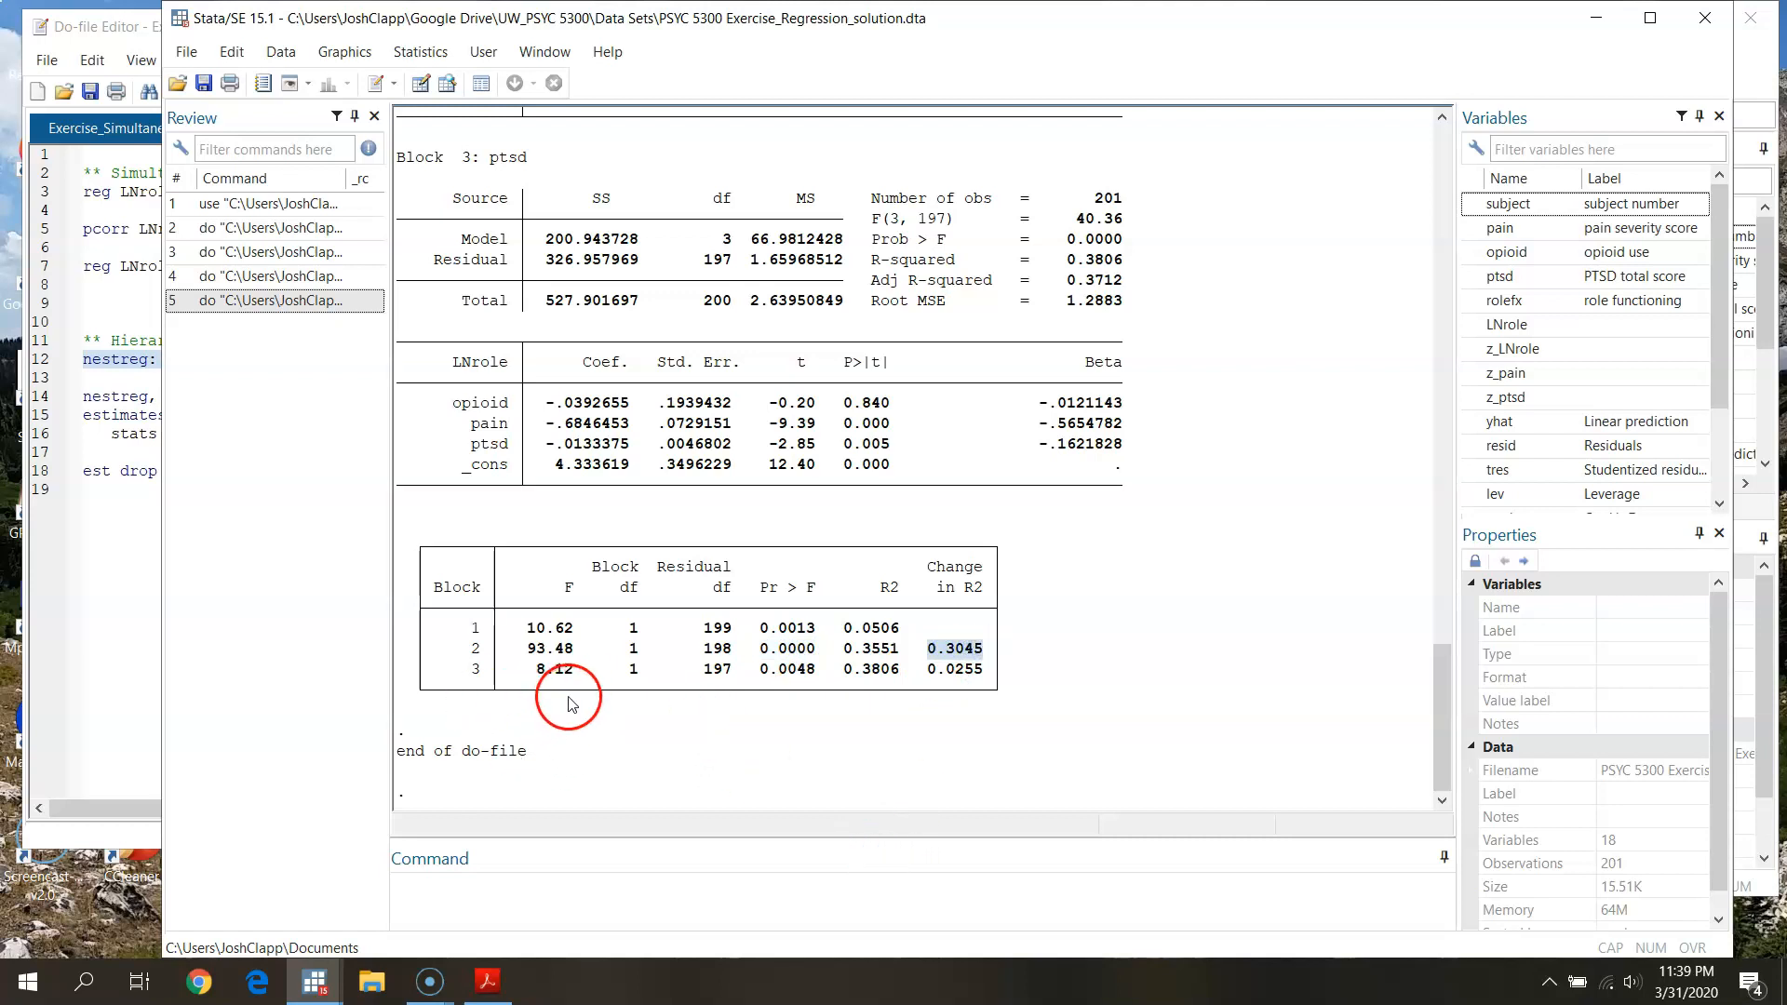
# Step: Review Block 3's F statistic, p-value, R2 and change in R2 in the summary table
pyautogui.moveTo(538, 670); pyautogui.dragTo(578, 672)
pyautogui.moveTo(761, 669); pyautogui.dragTo(968, 676)
pyautogui.click(1050, 792)
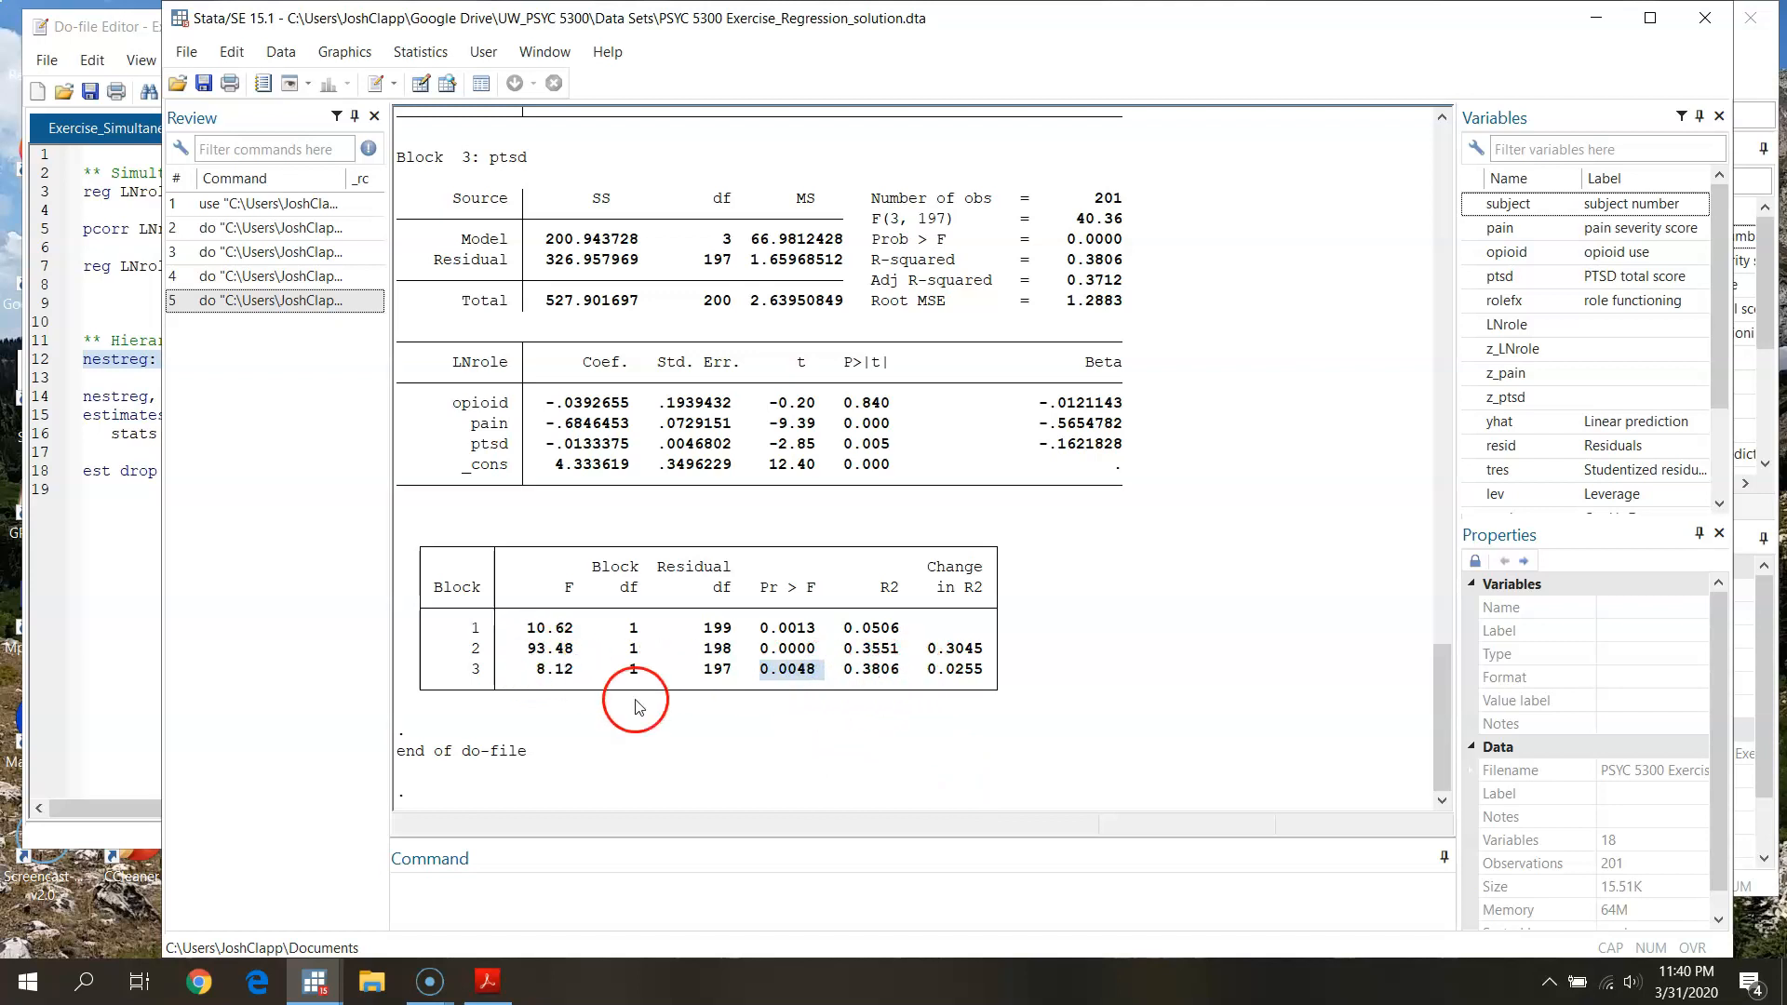
pyautogui.click(959, 774)
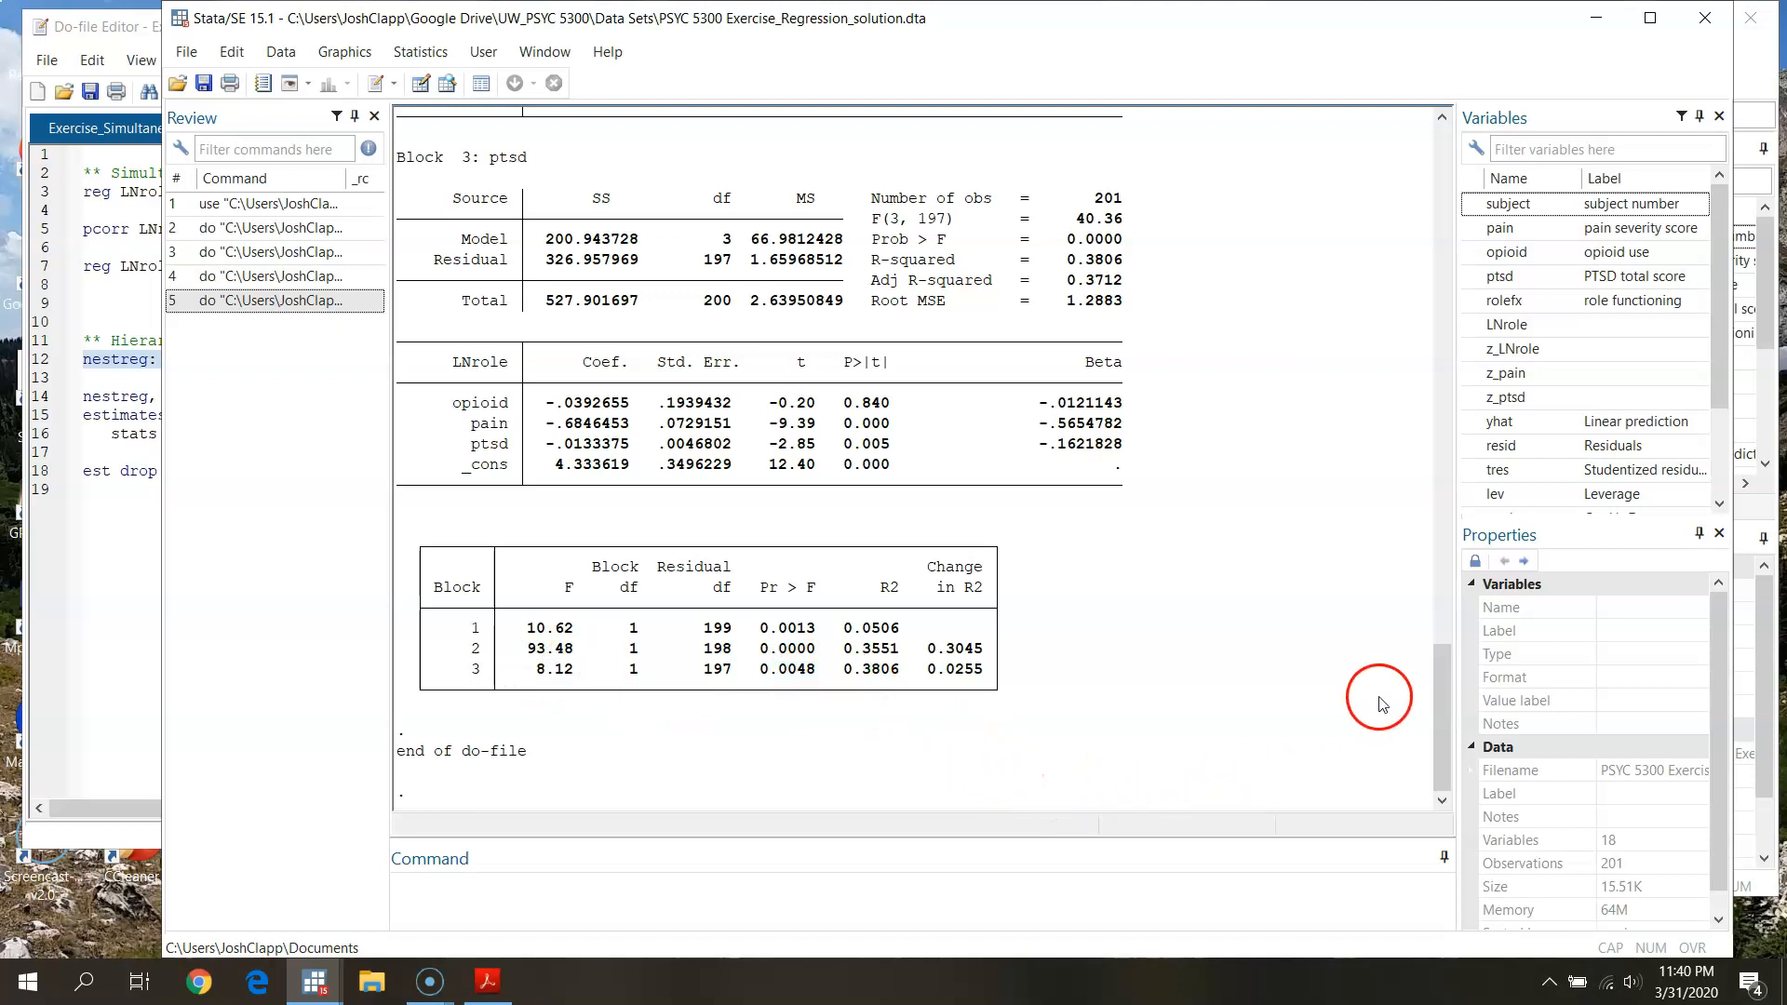
pyautogui.moveTo(1433, 722)
pyautogui.mouseDown()
pyautogui.moveTo(1429, 448)
pyautogui.moveTo(1416, 726)
pyautogui.mouseUp()
pyautogui.click(121, 696)
pyautogui.click(1093, 48)
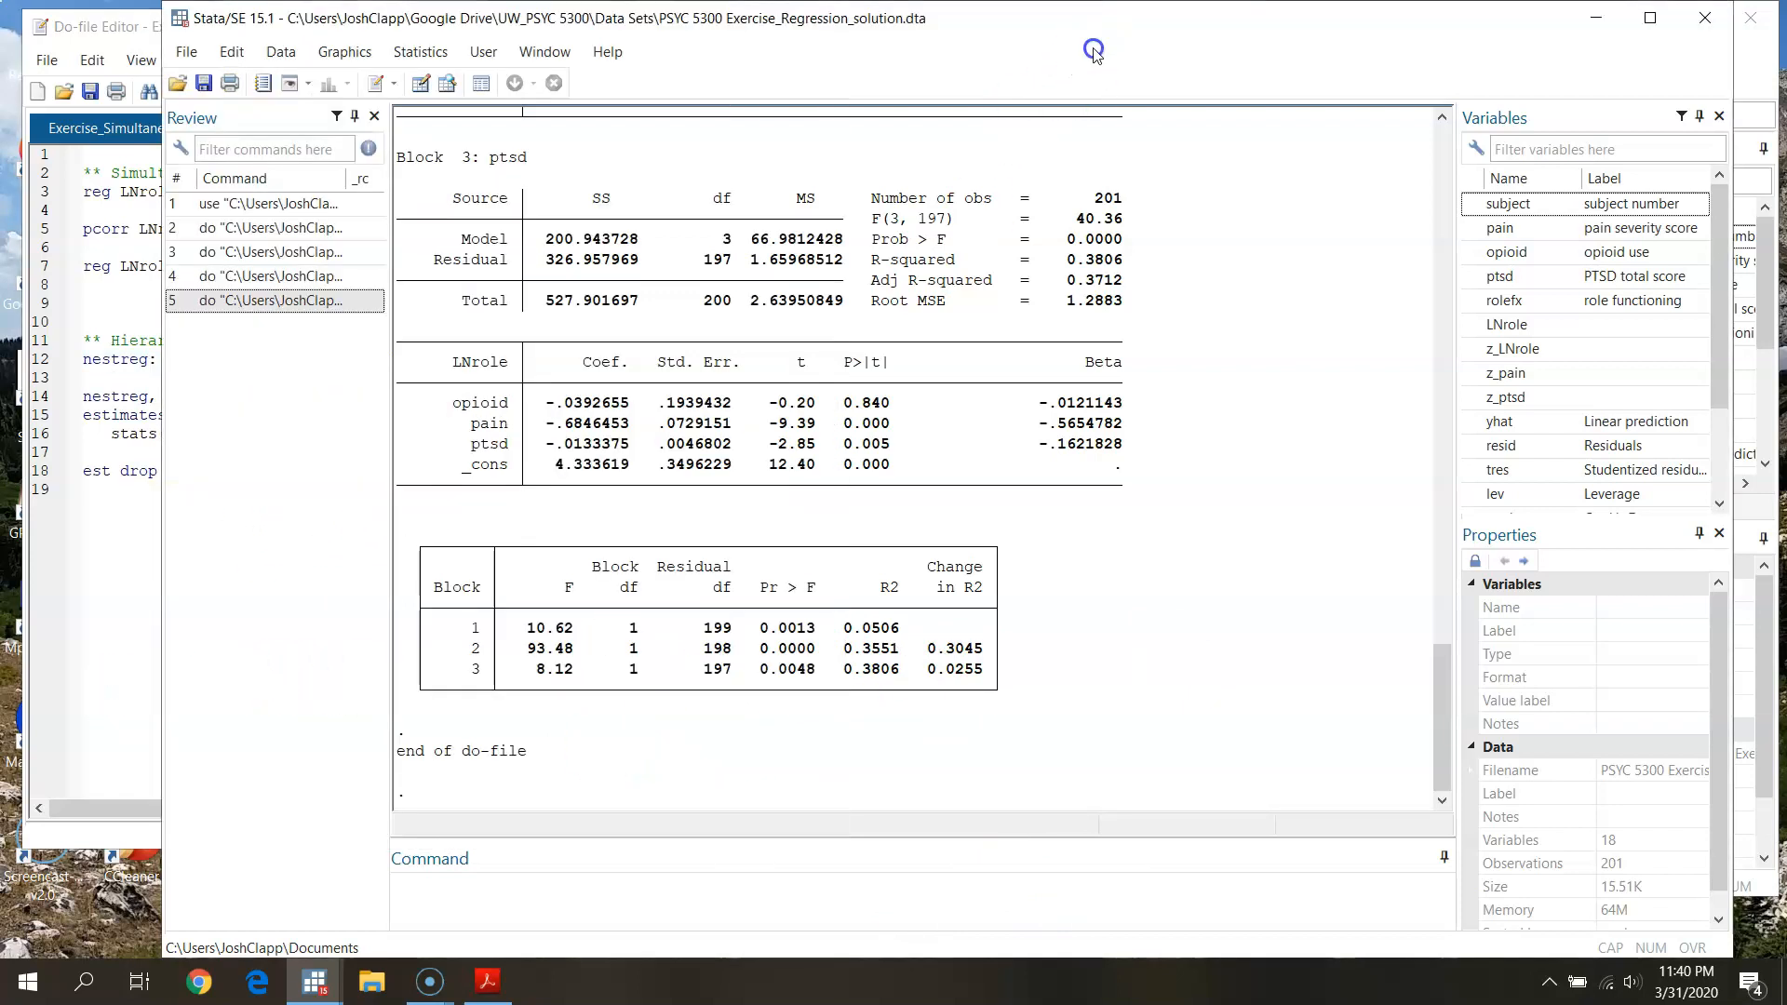
pyautogui.moveTo(1433, 693); pyautogui.dragTo(1384, 705)
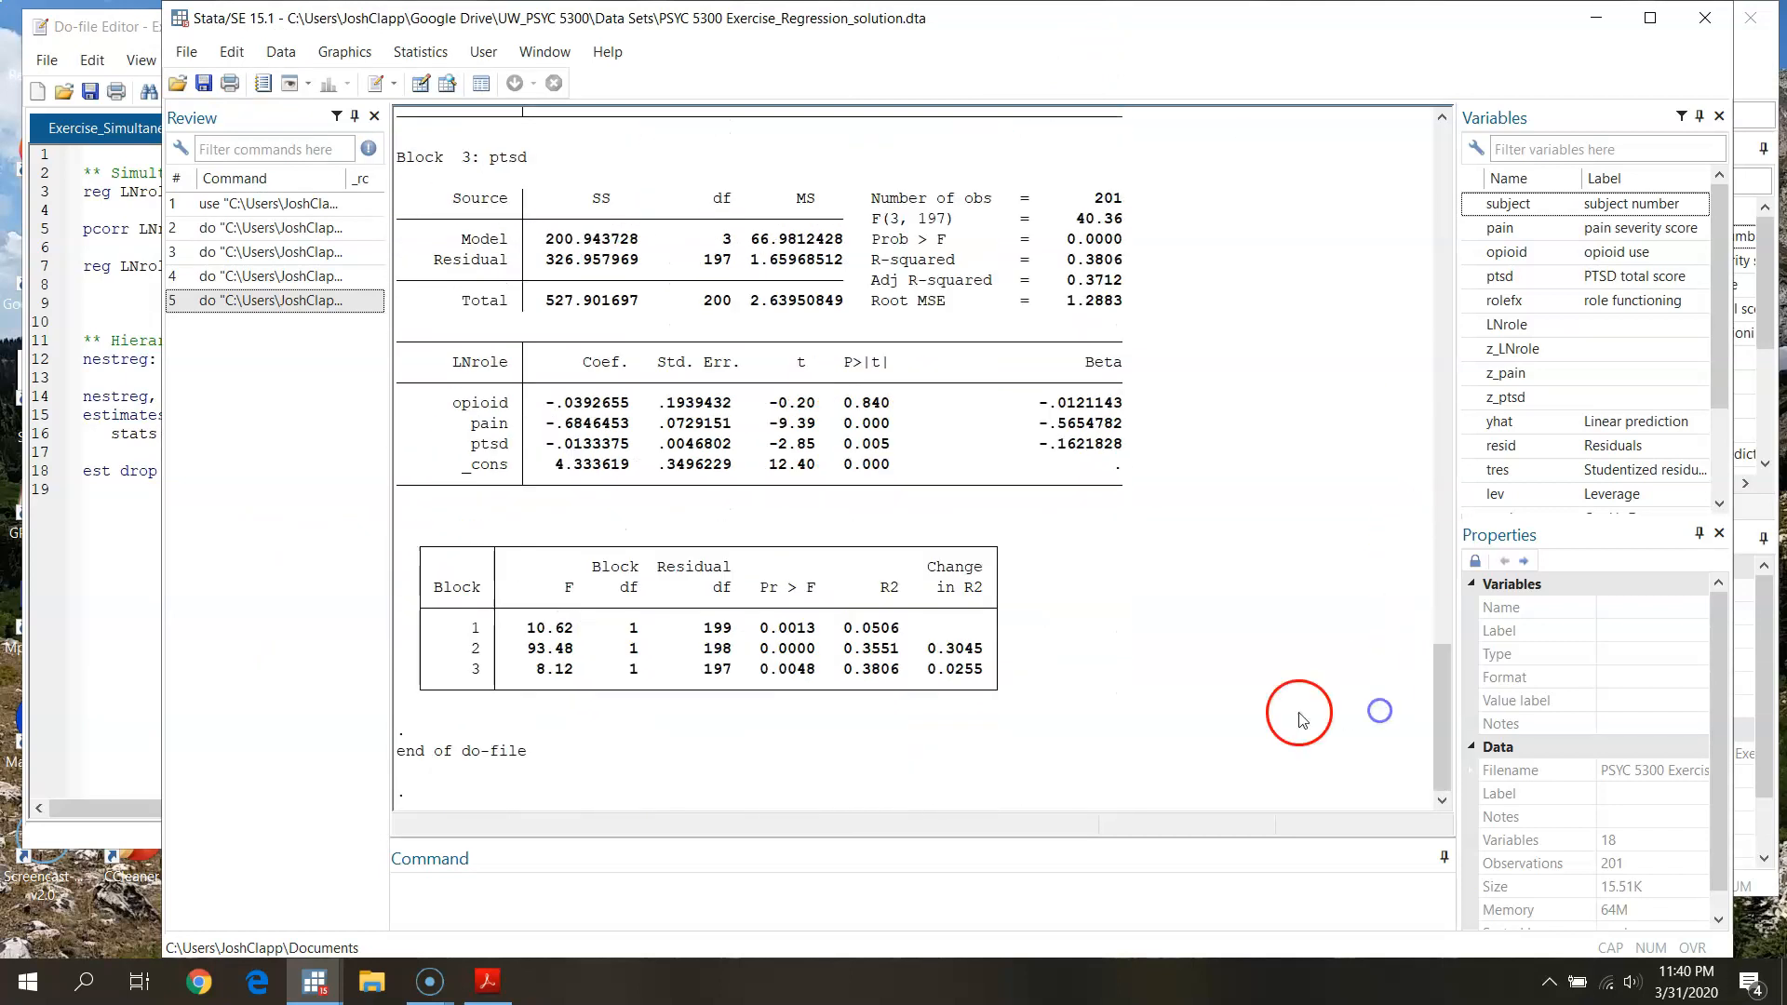
# Step: Examine the do-file's nestreg command with store(Role) and how that name relates to Role1, Role2 and Role3 in the estimates table command
pyautogui.click(110, 568)
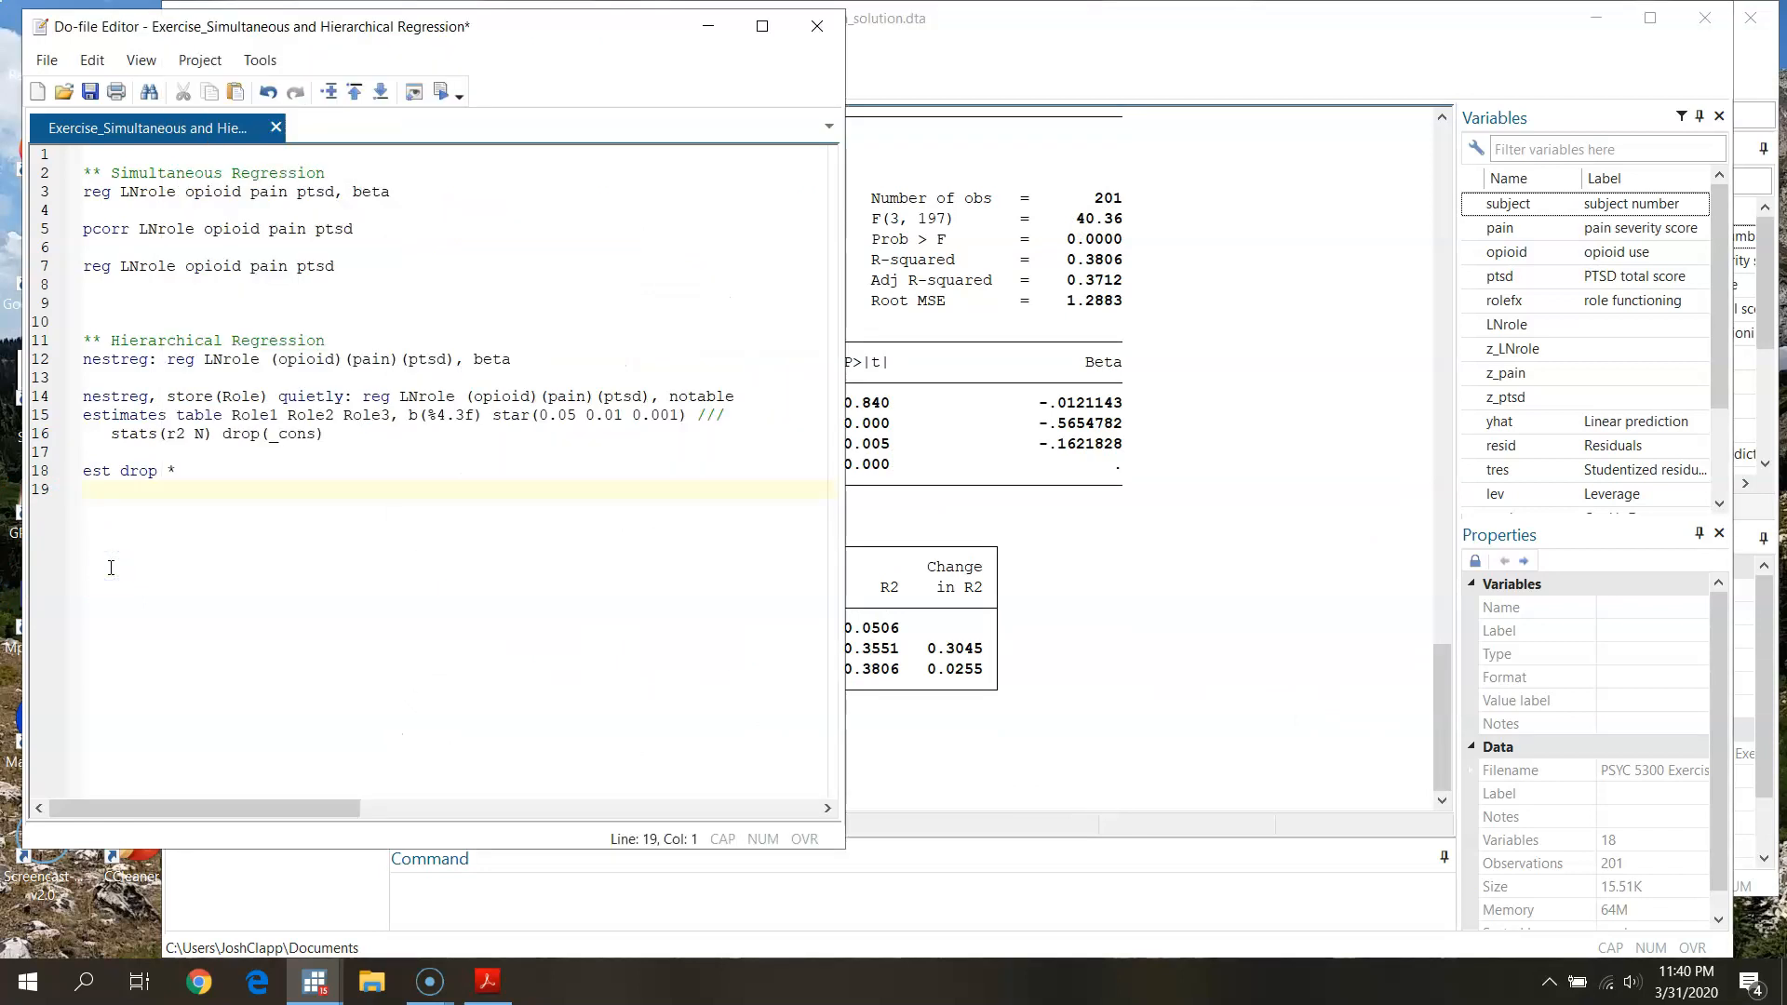
pyautogui.click(38, 363)
pyautogui.click(356, 634)
pyautogui.click(40, 396)
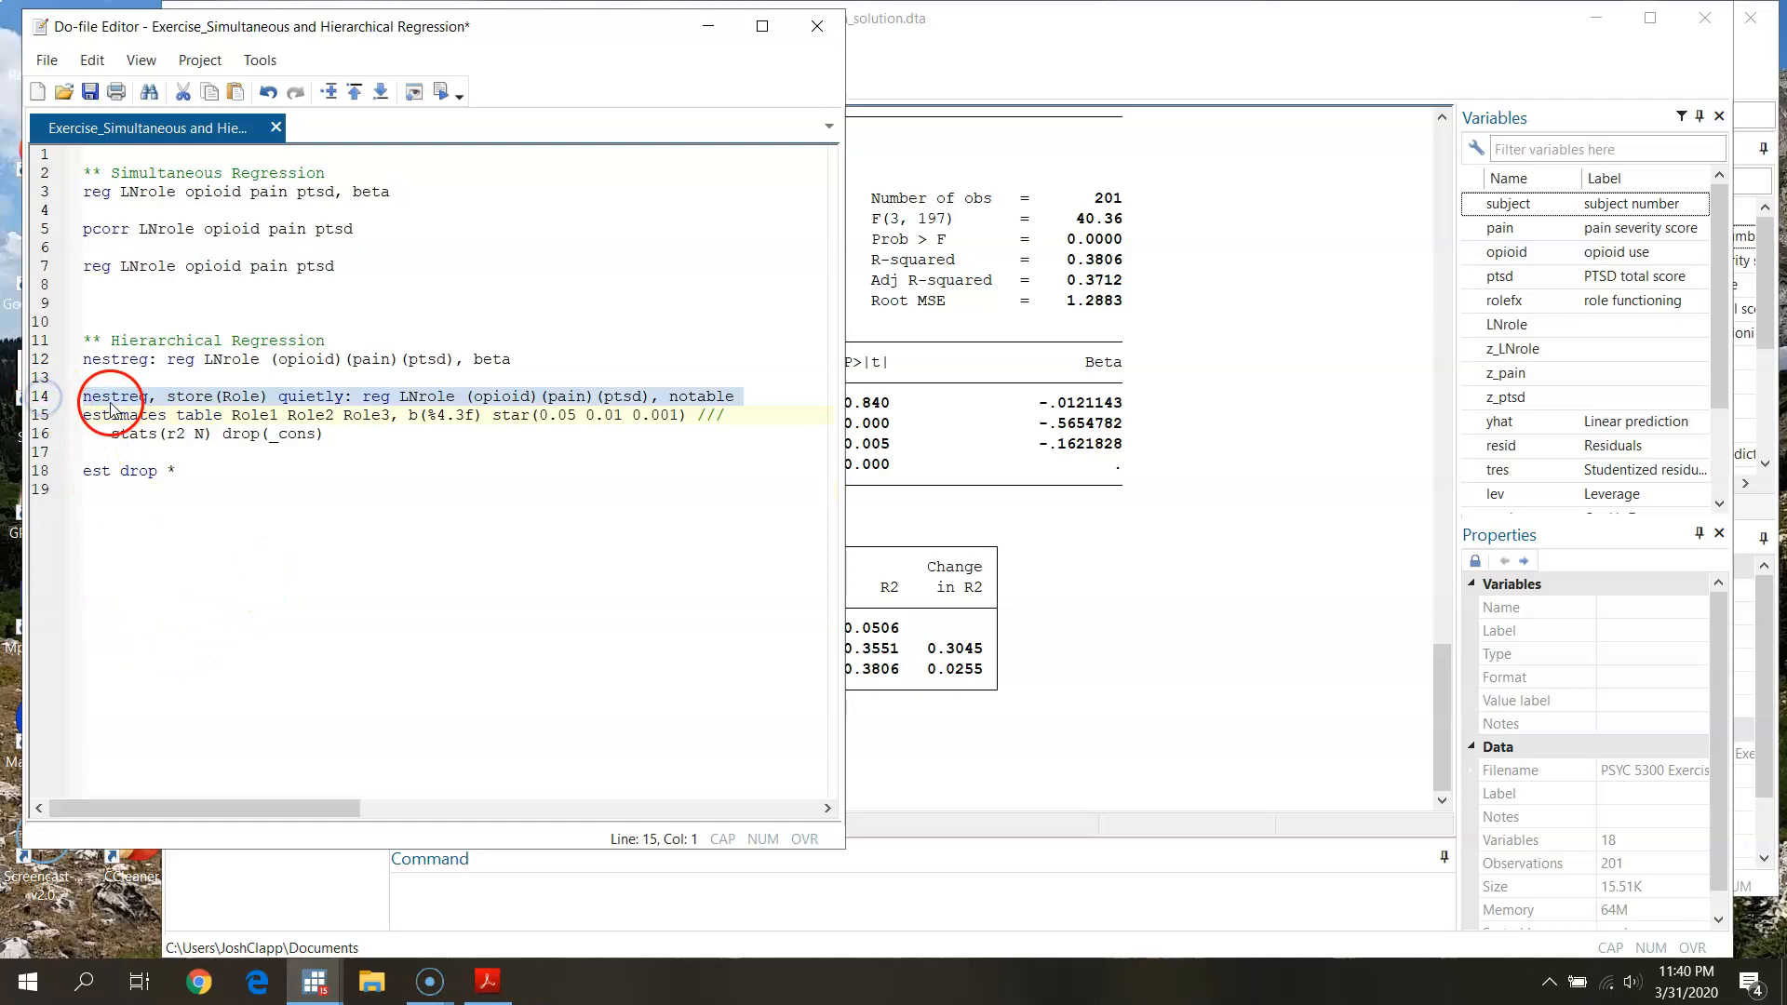
pyautogui.click(110, 399)
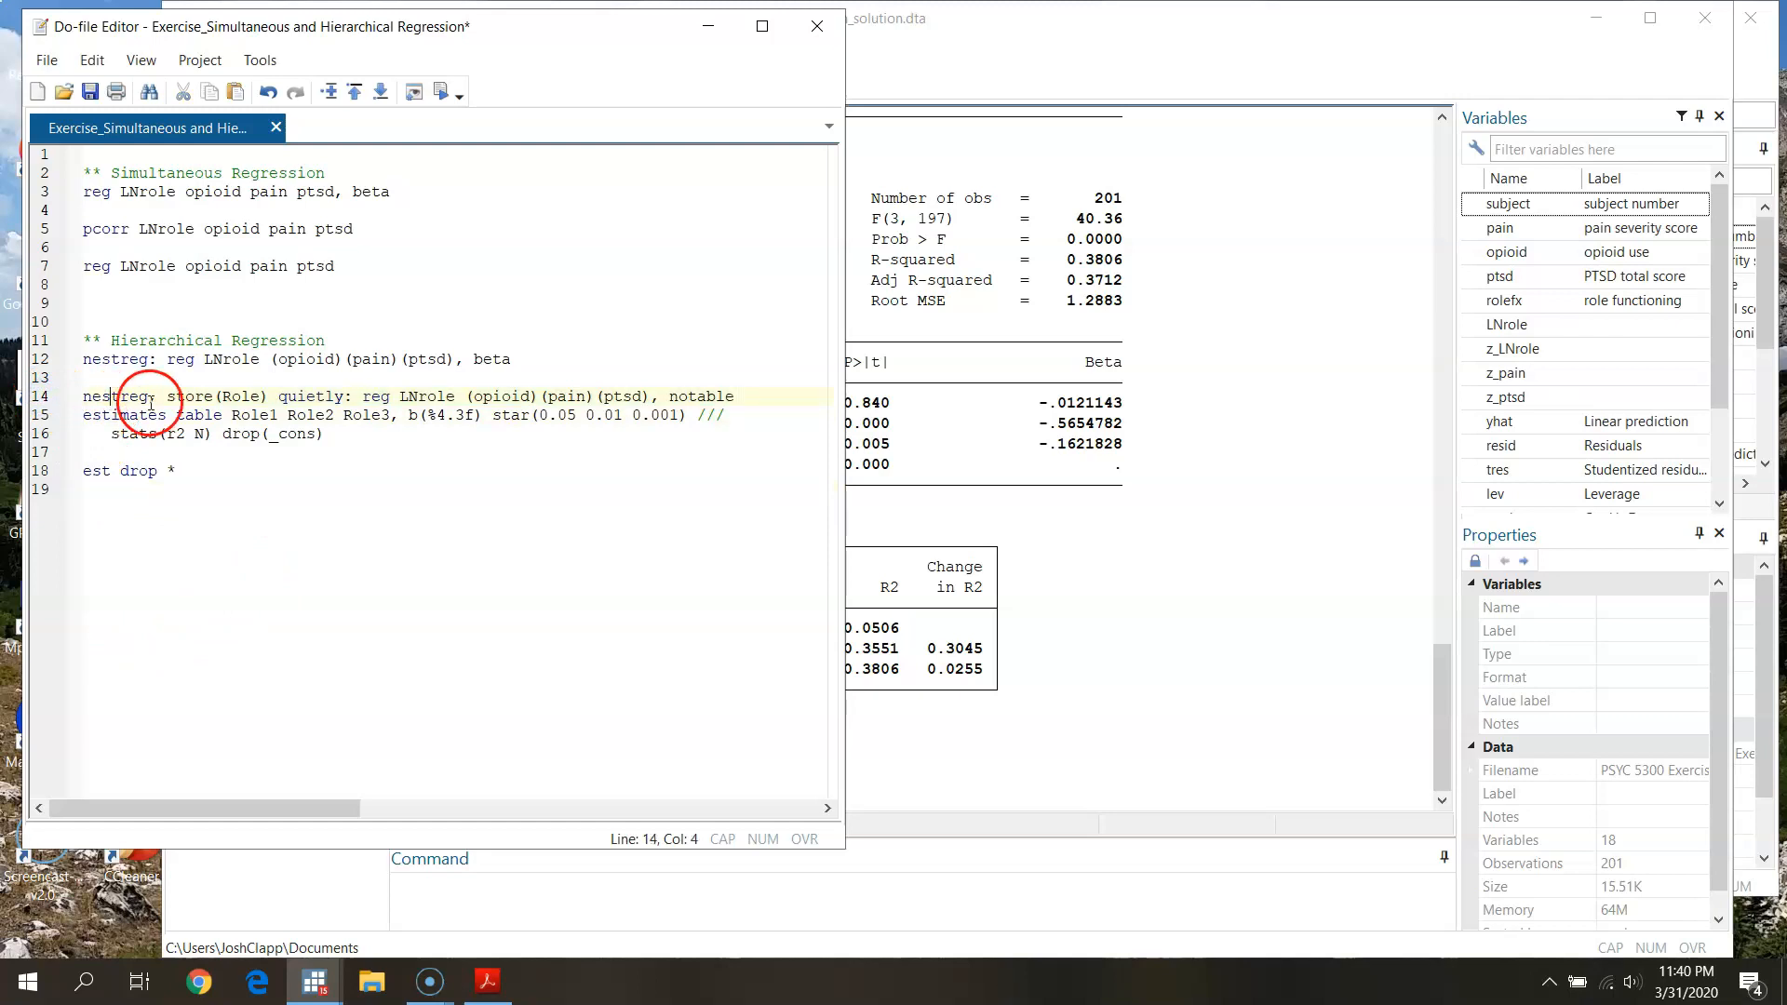
pyautogui.click(185, 398)
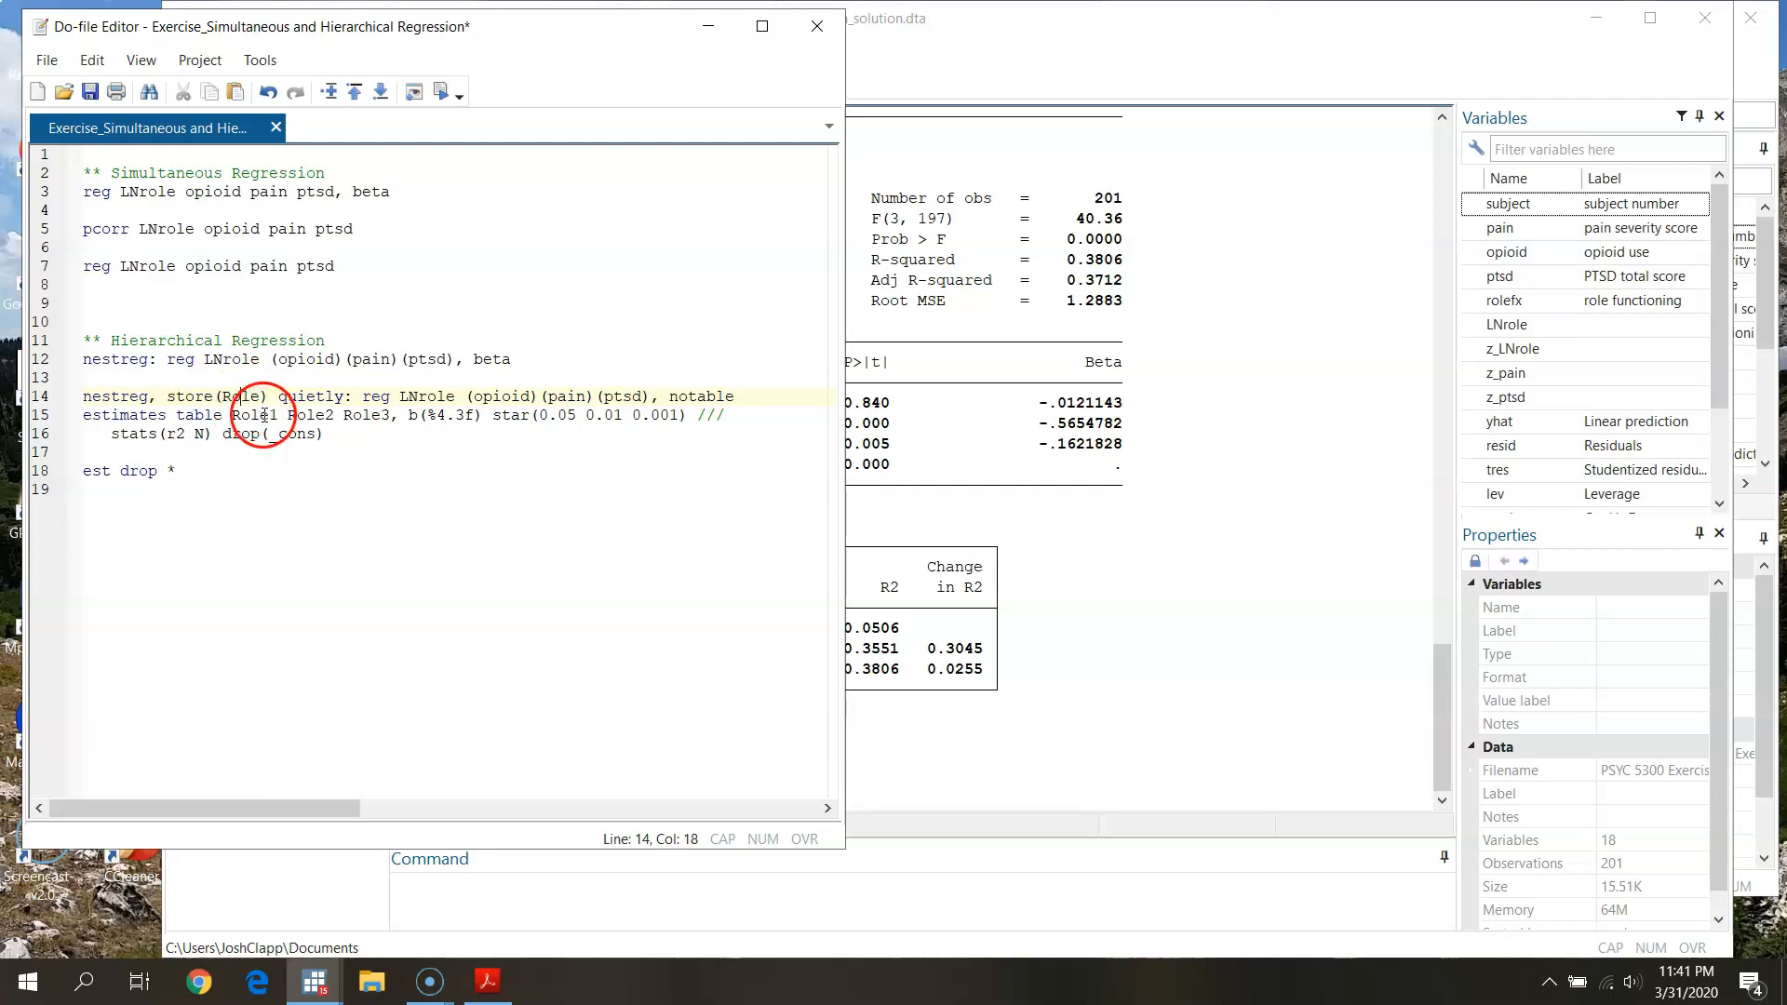
pyautogui.click(371, 415)
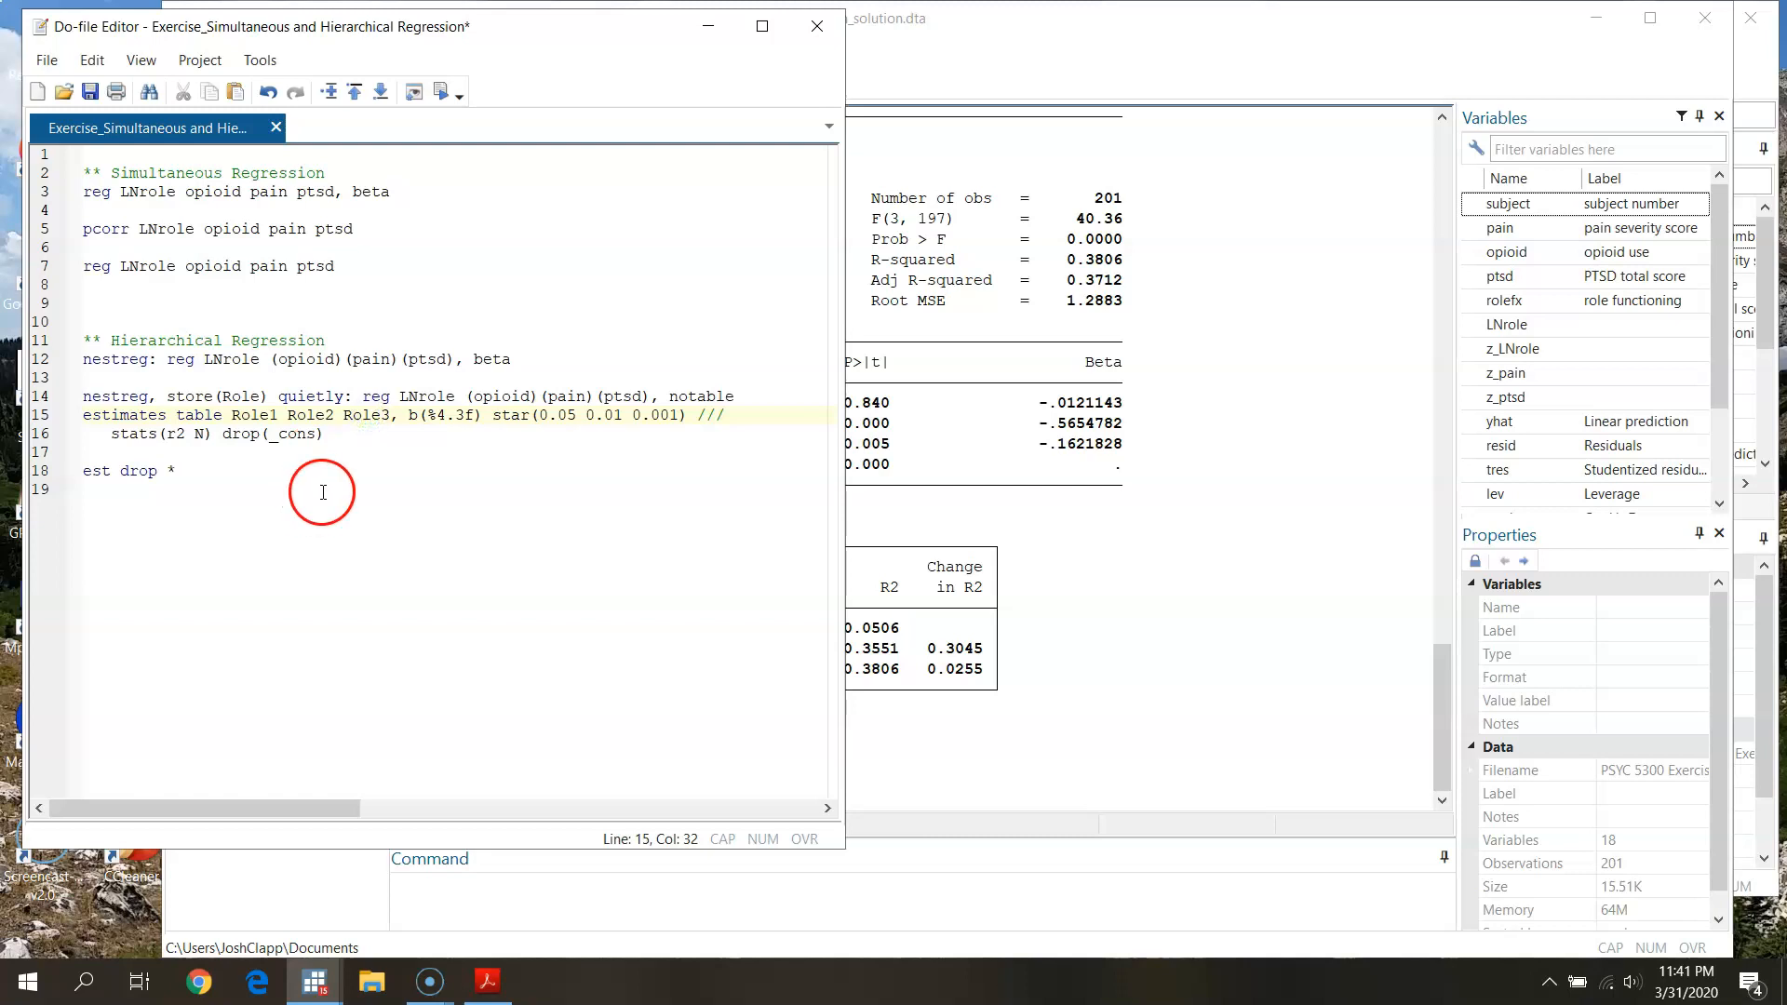
# Step: Examine the quietly prefix and the regression of LNrole on the opioid, pain and ptsd blocks in the store(Role) nestreg command
pyautogui.click(119, 396)
pyautogui.doubleClick(242, 395)
pyautogui.click(308, 397)
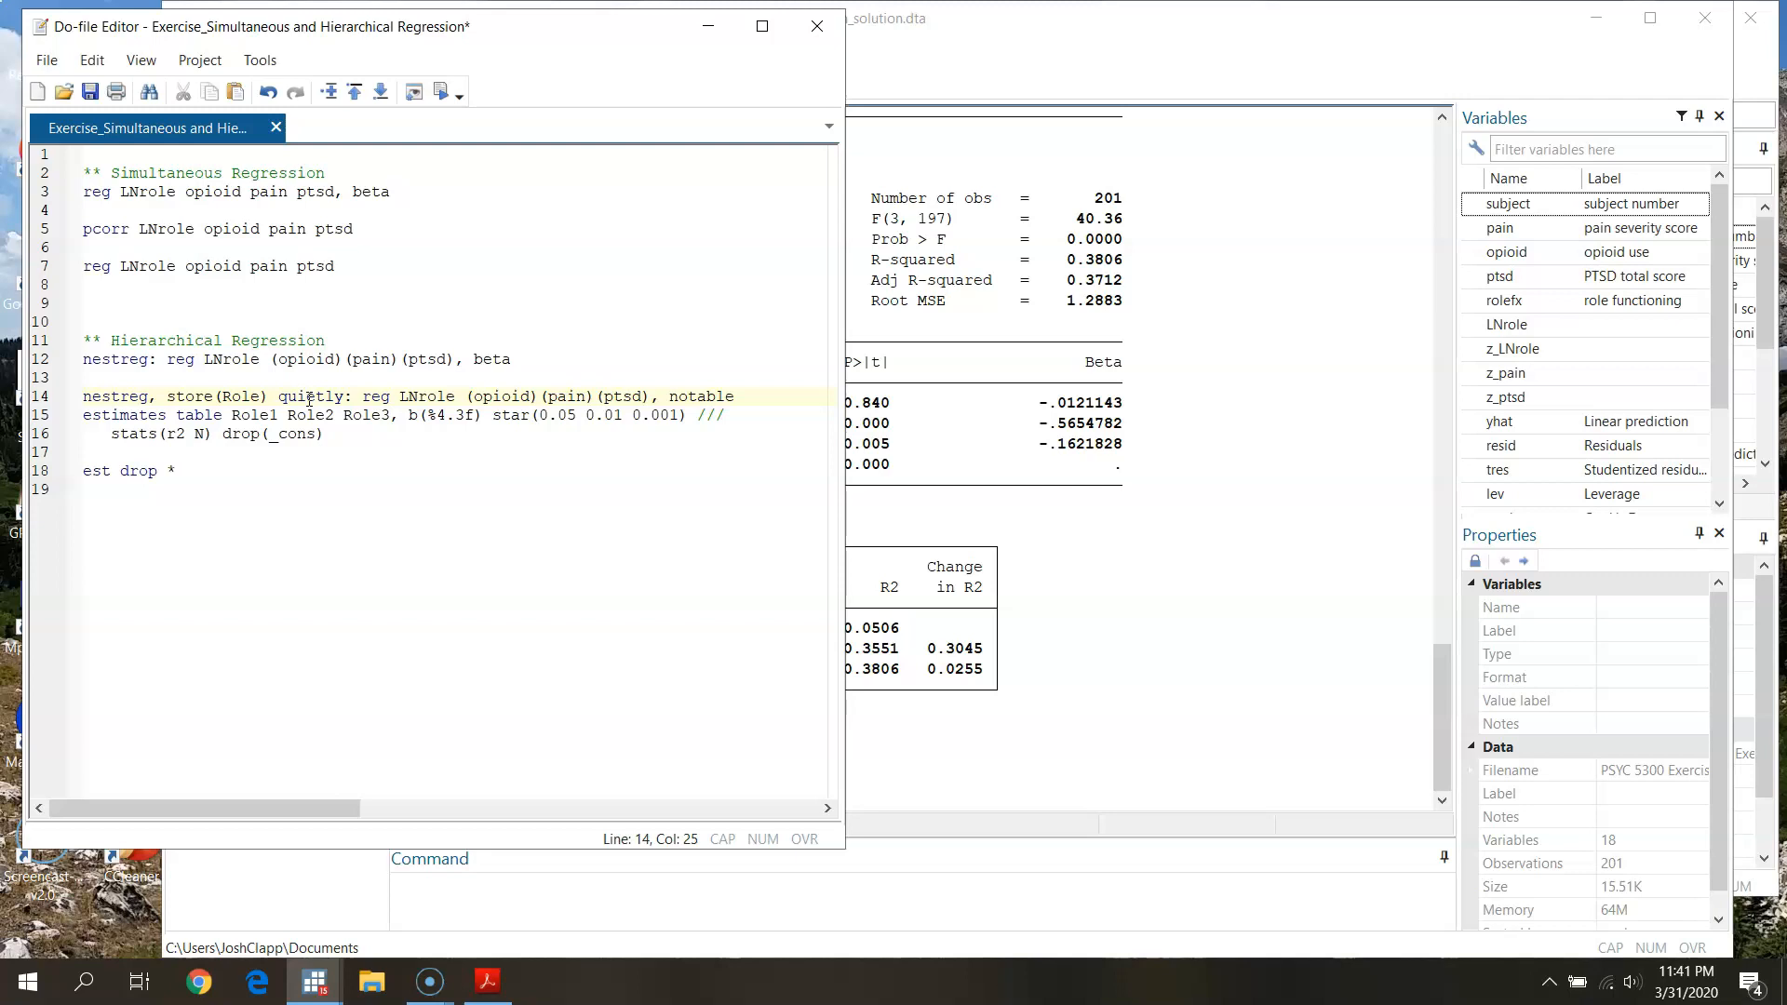
pyautogui.click(370, 397)
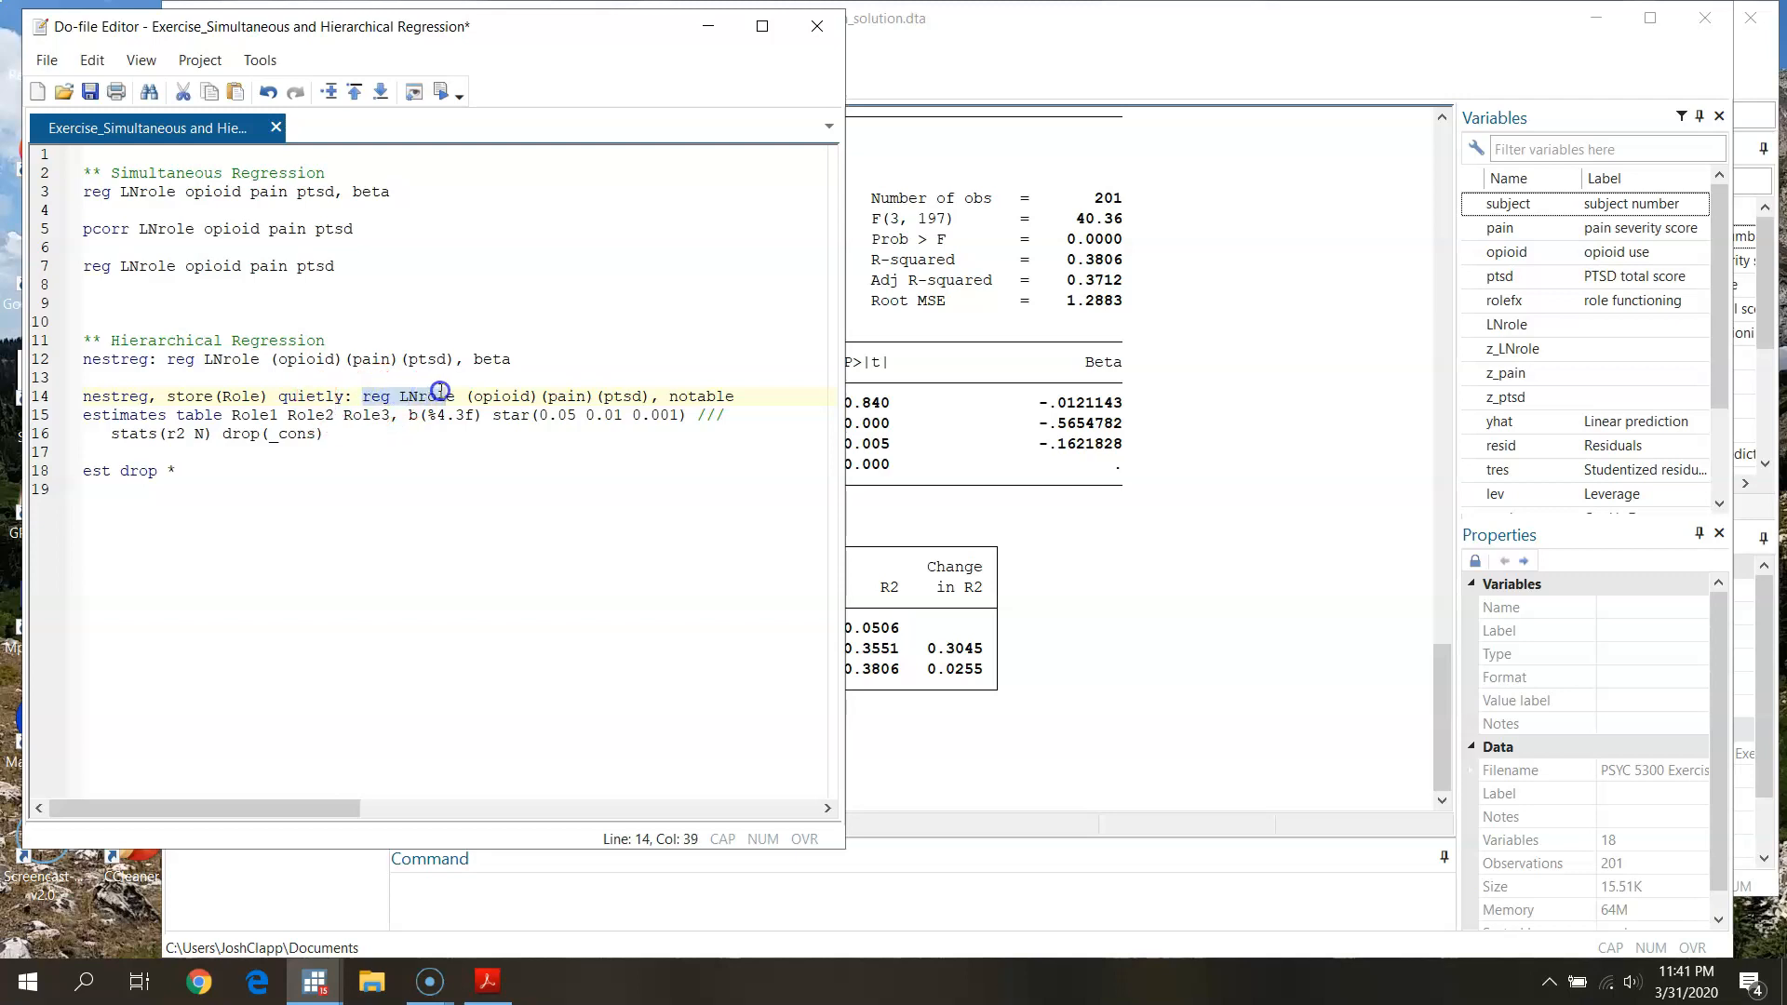
pyautogui.moveTo(439, 391); pyautogui.dragTo(605, 393)
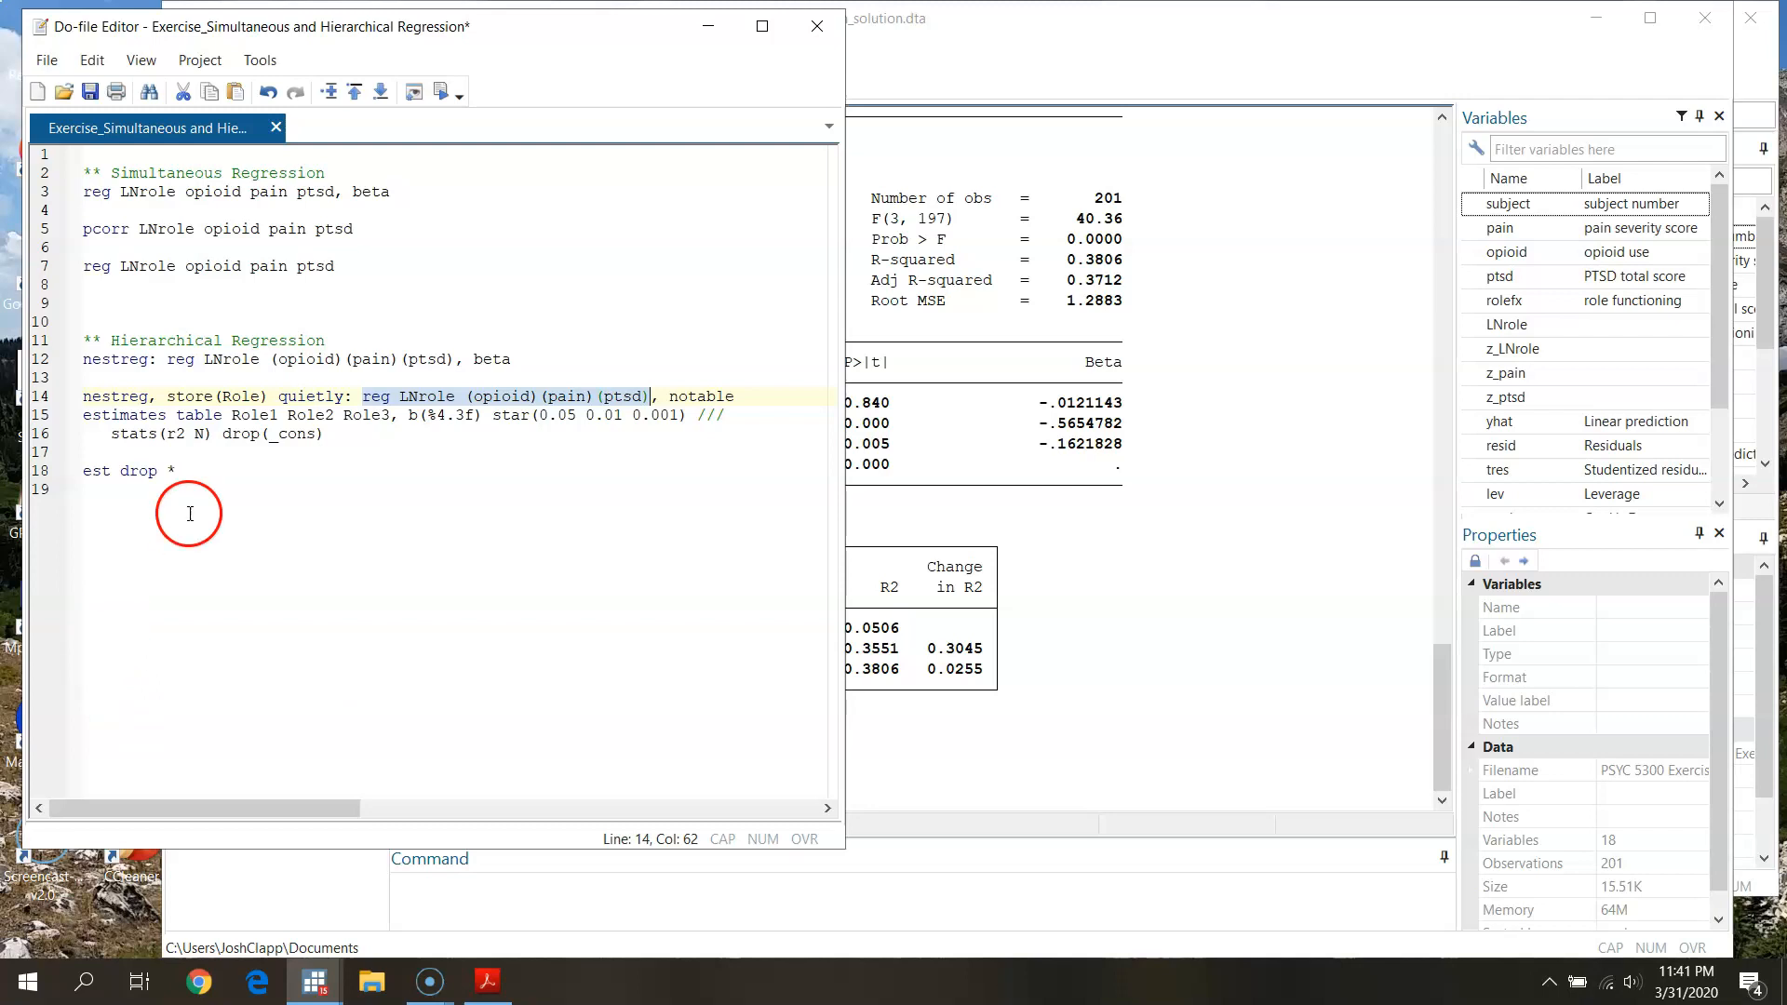
# Step: Run the nestreg command with store(Role), quietly and notable, and compare its output with the earlier full block results
pyautogui.click(47, 396)
pyautogui.click(440, 91)
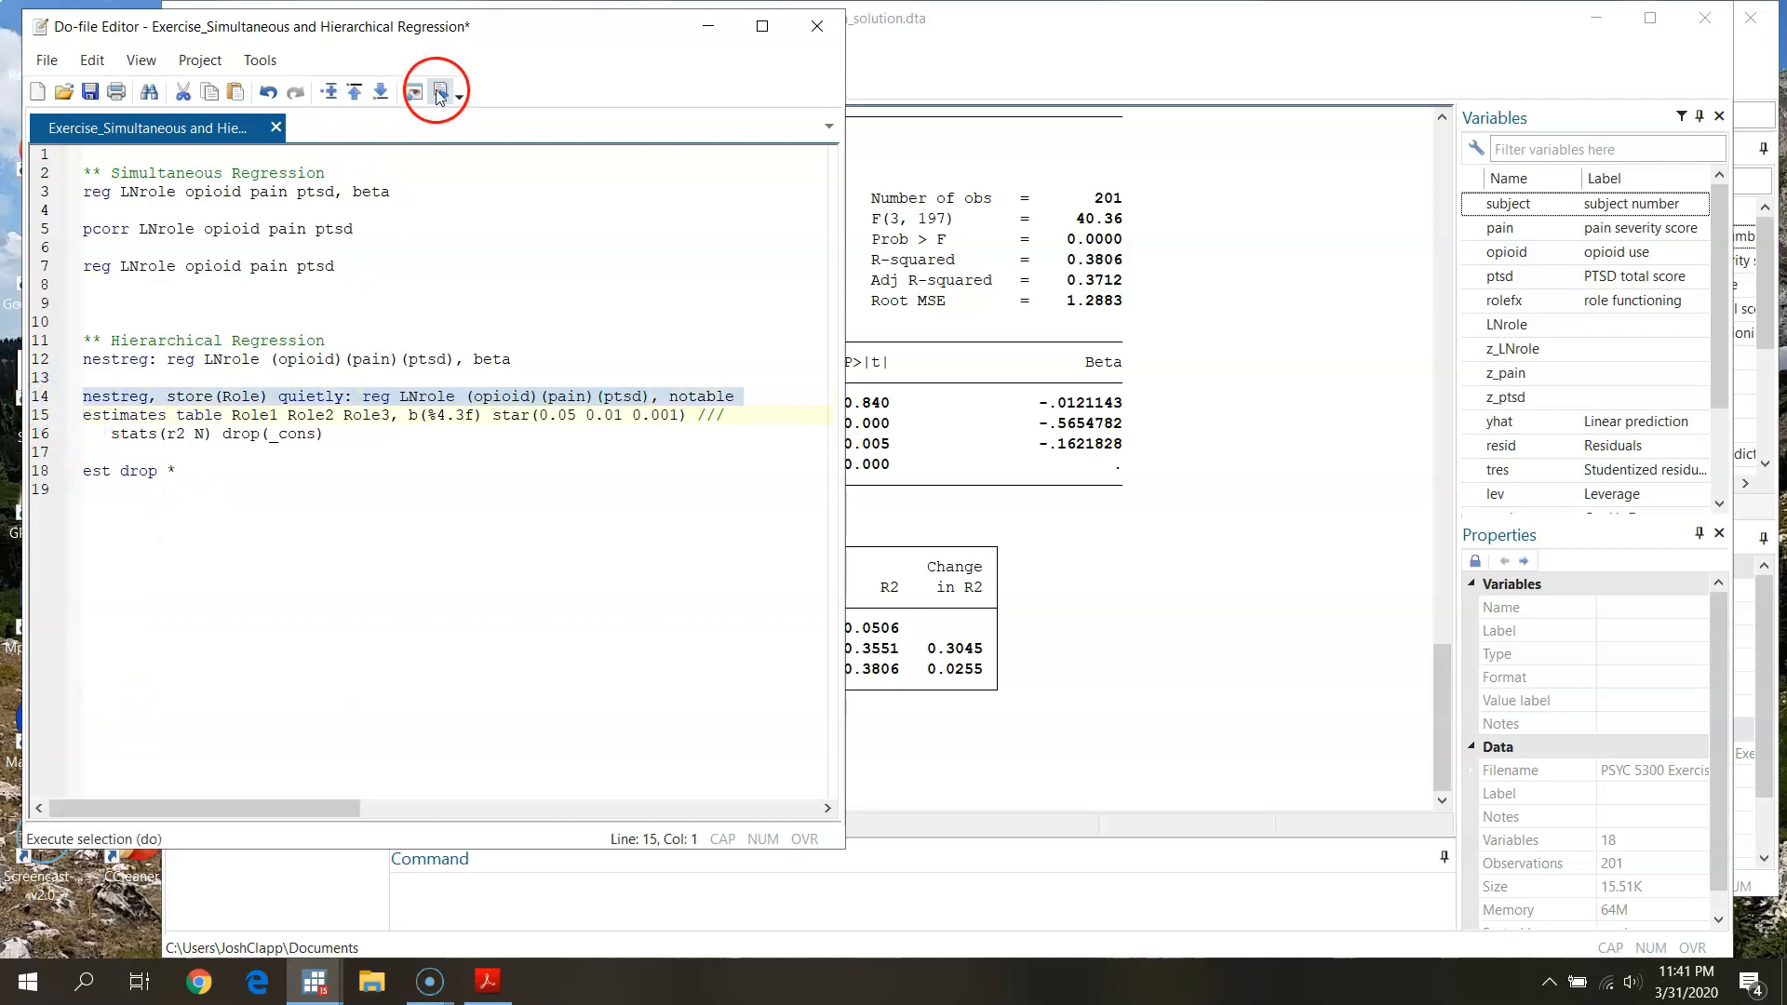
pyautogui.click(1288, 64)
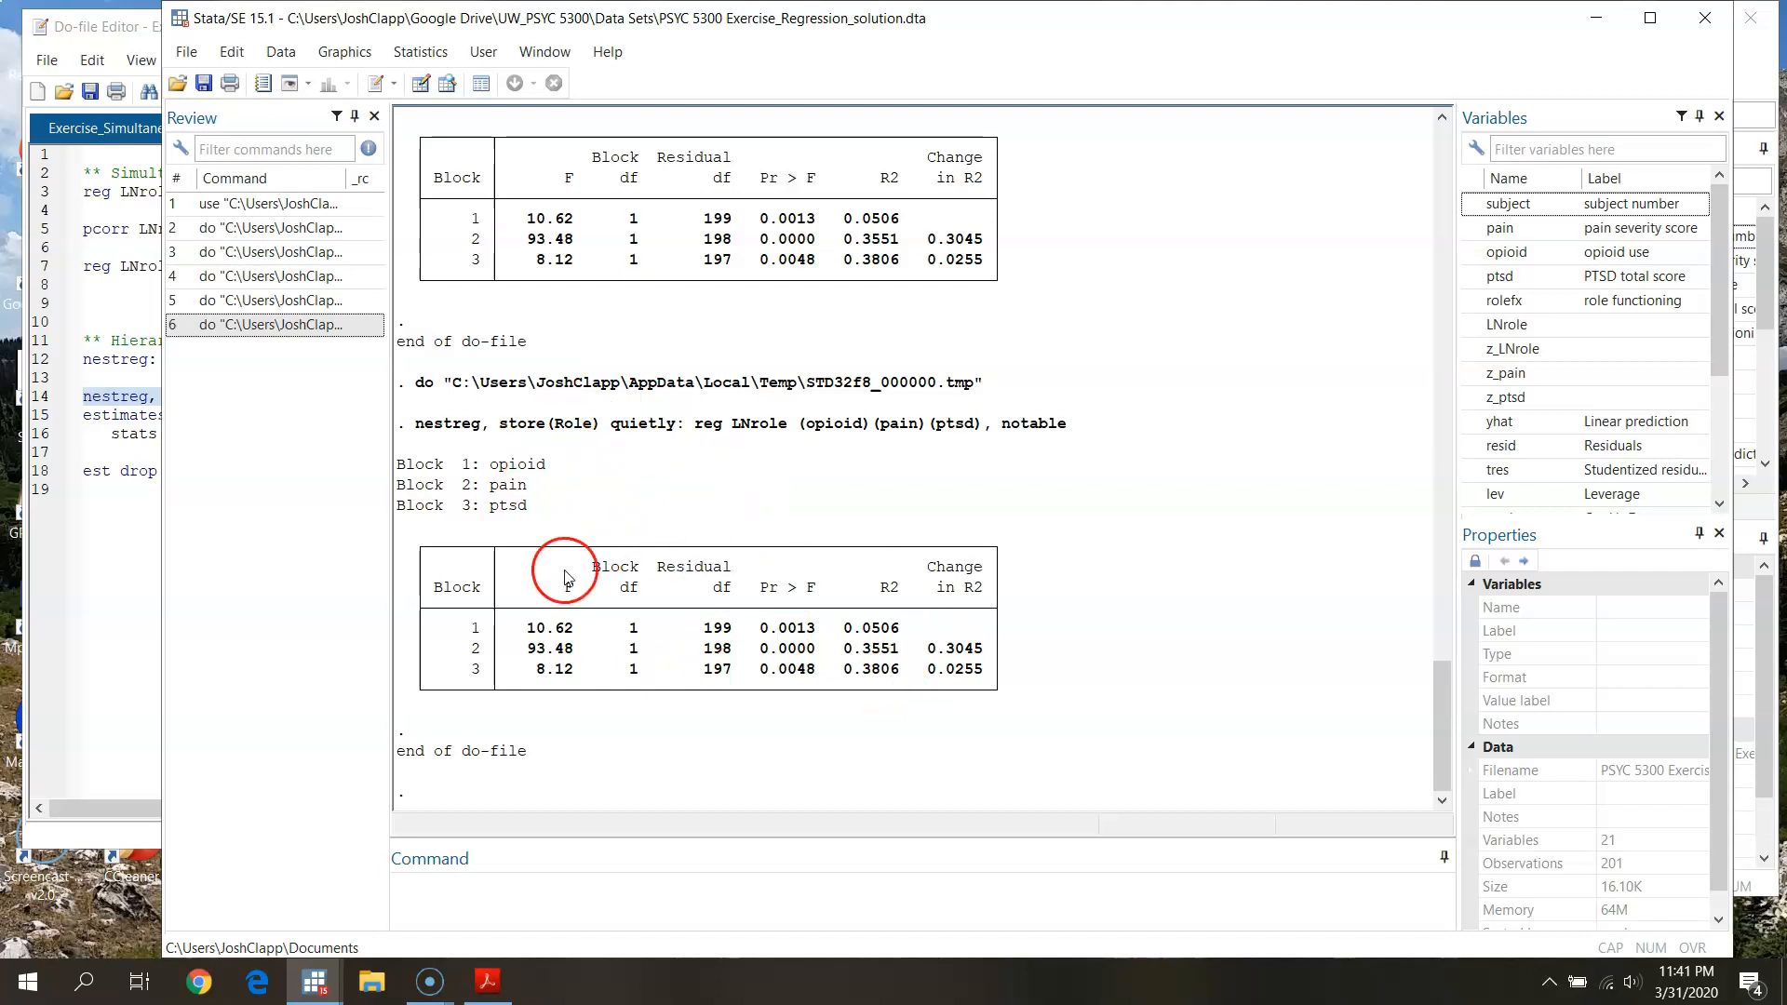
pyautogui.scroll(1, 801, 577)
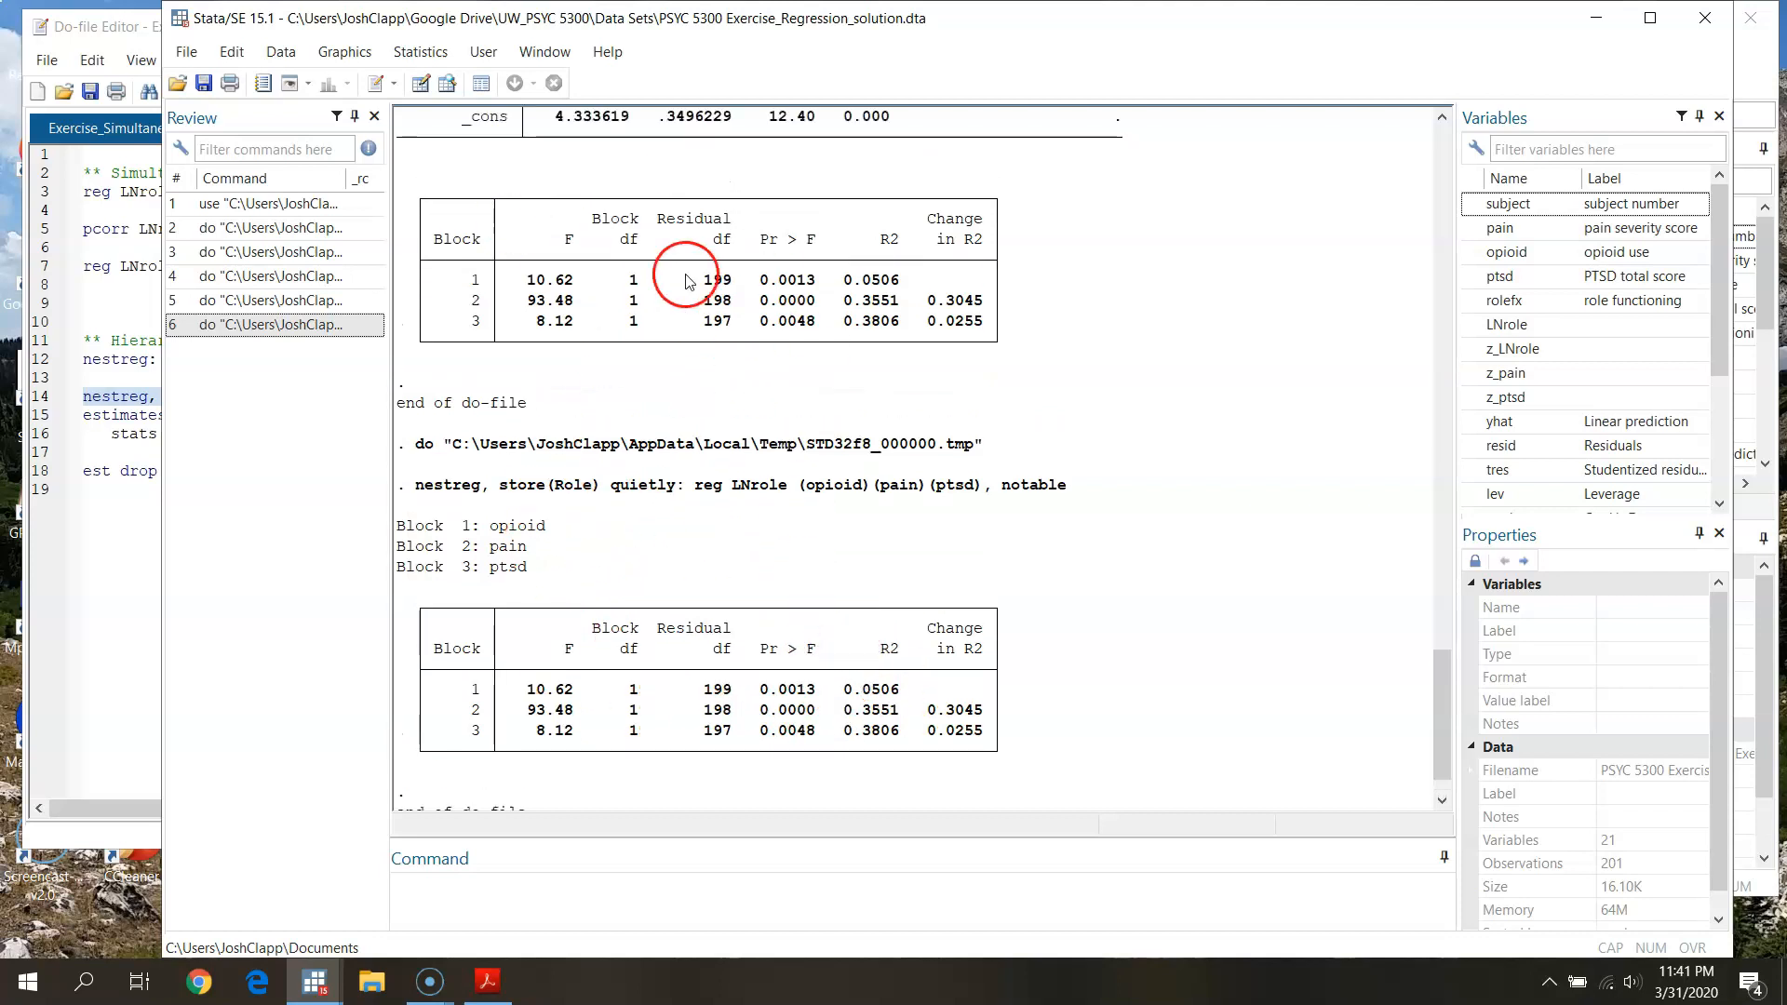
pyautogui.scroll(6, 686, 639)
pyautogui.scroll(12, 692, 523)
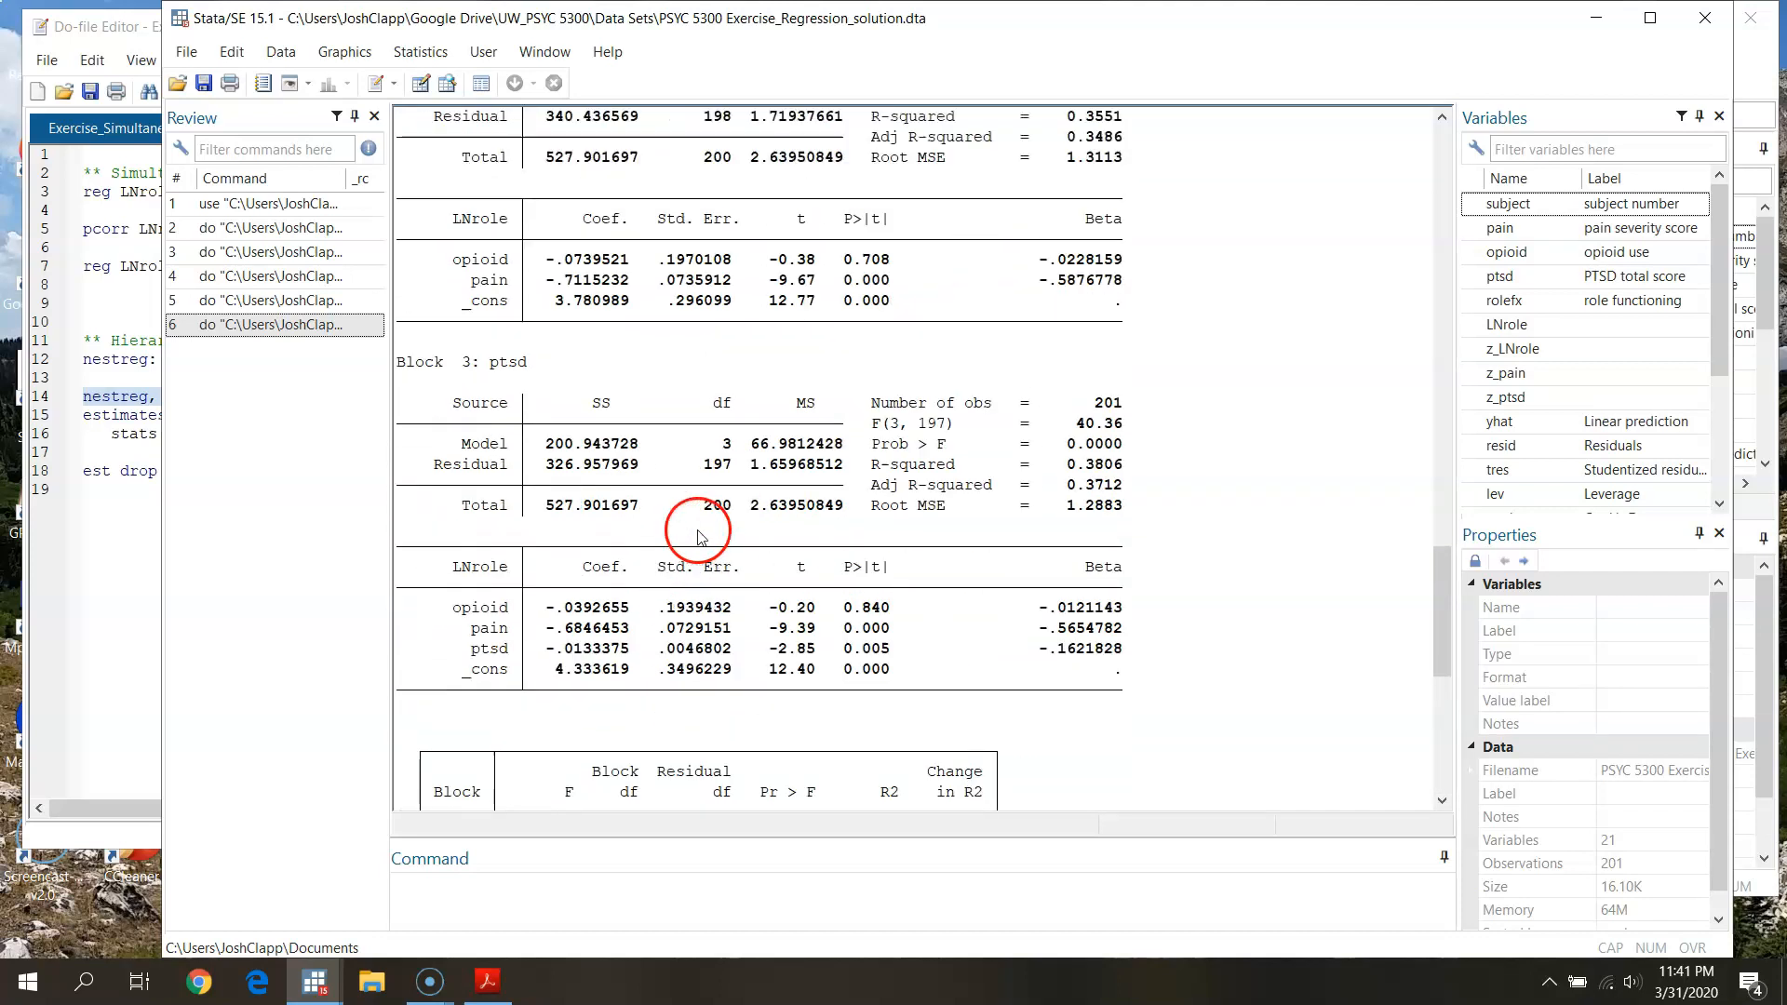
pyautogui.scroll(-20, 686, 479)
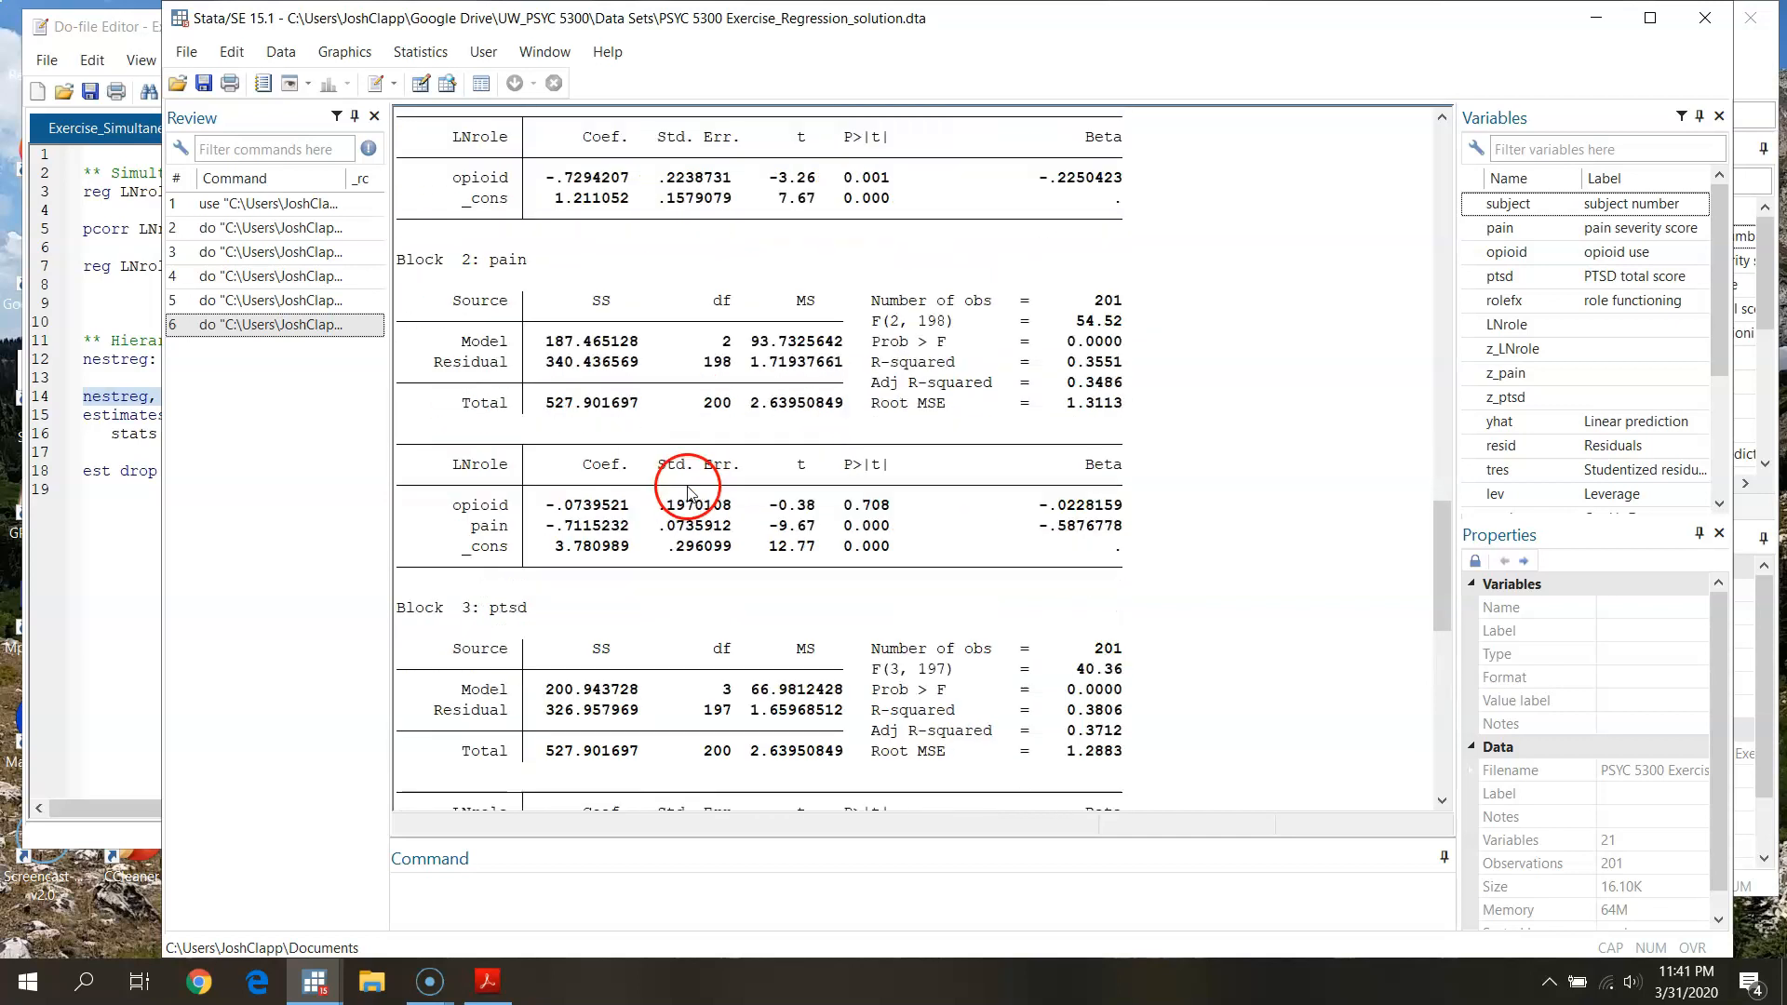
# Step: Examine the do-file's estimates table command and the stored models Role1, Role2 and Role3 it lists
pyautogui.click(106, 593)
pyautogui.click(202, 512)
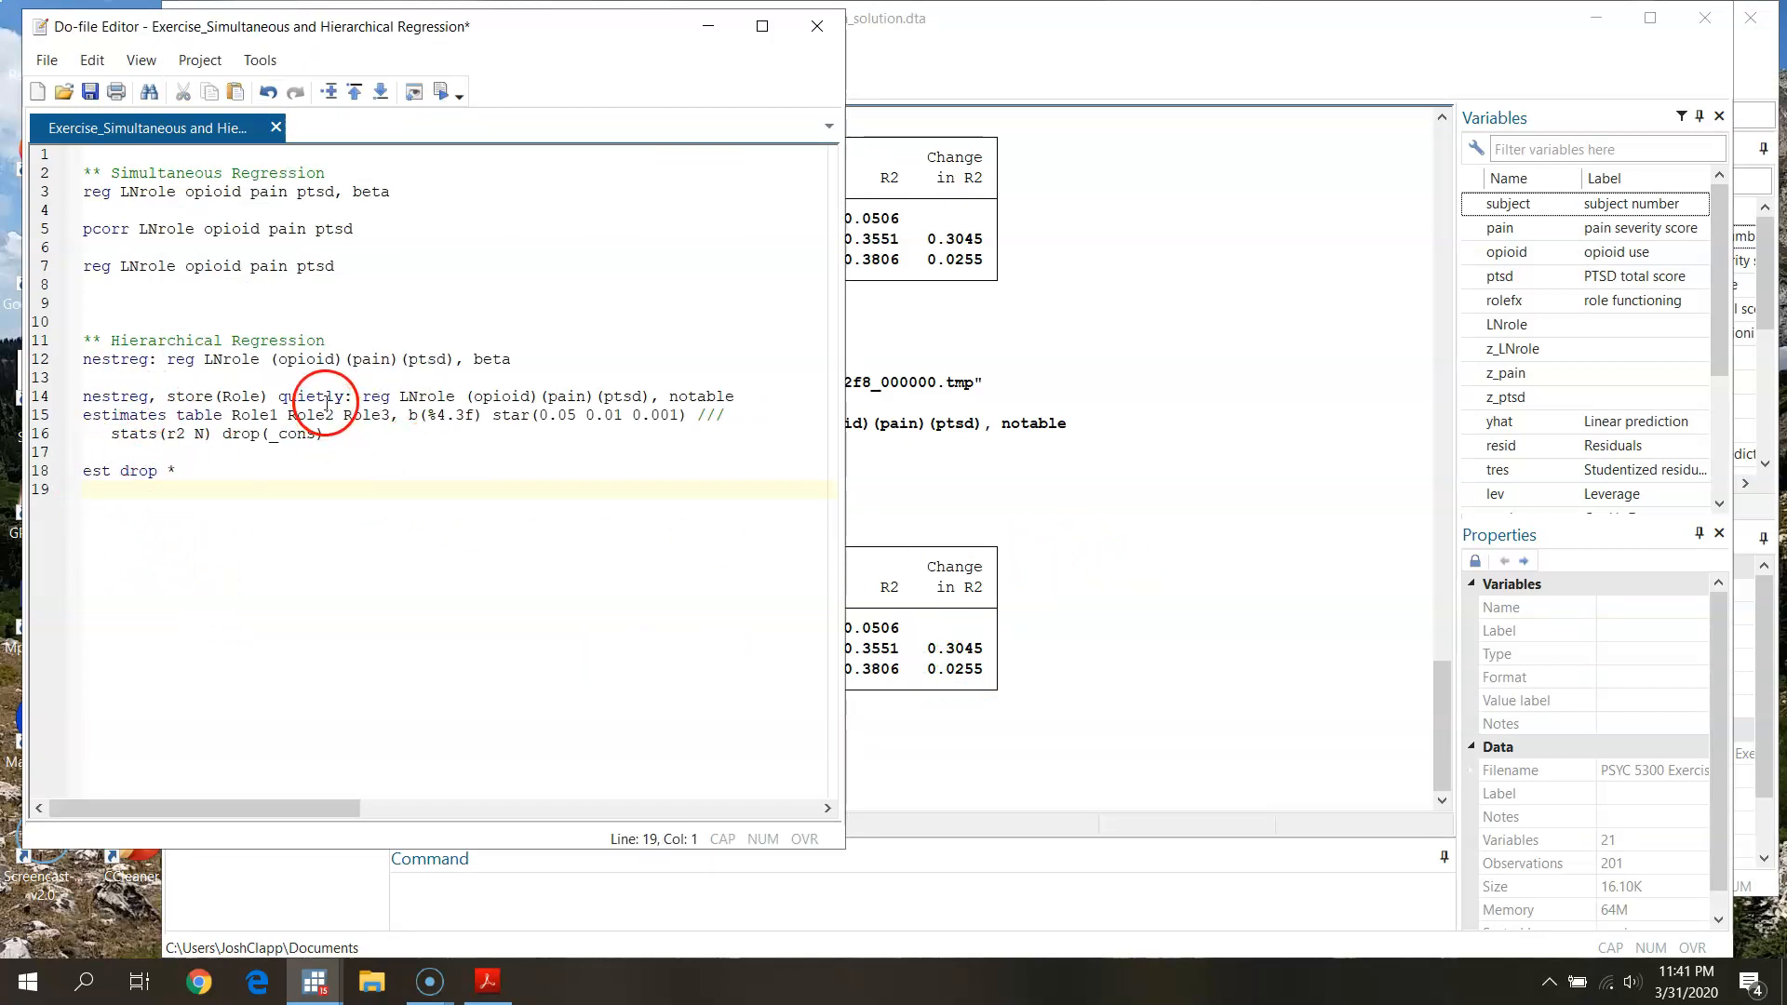
pyautogui.click(37, 416)
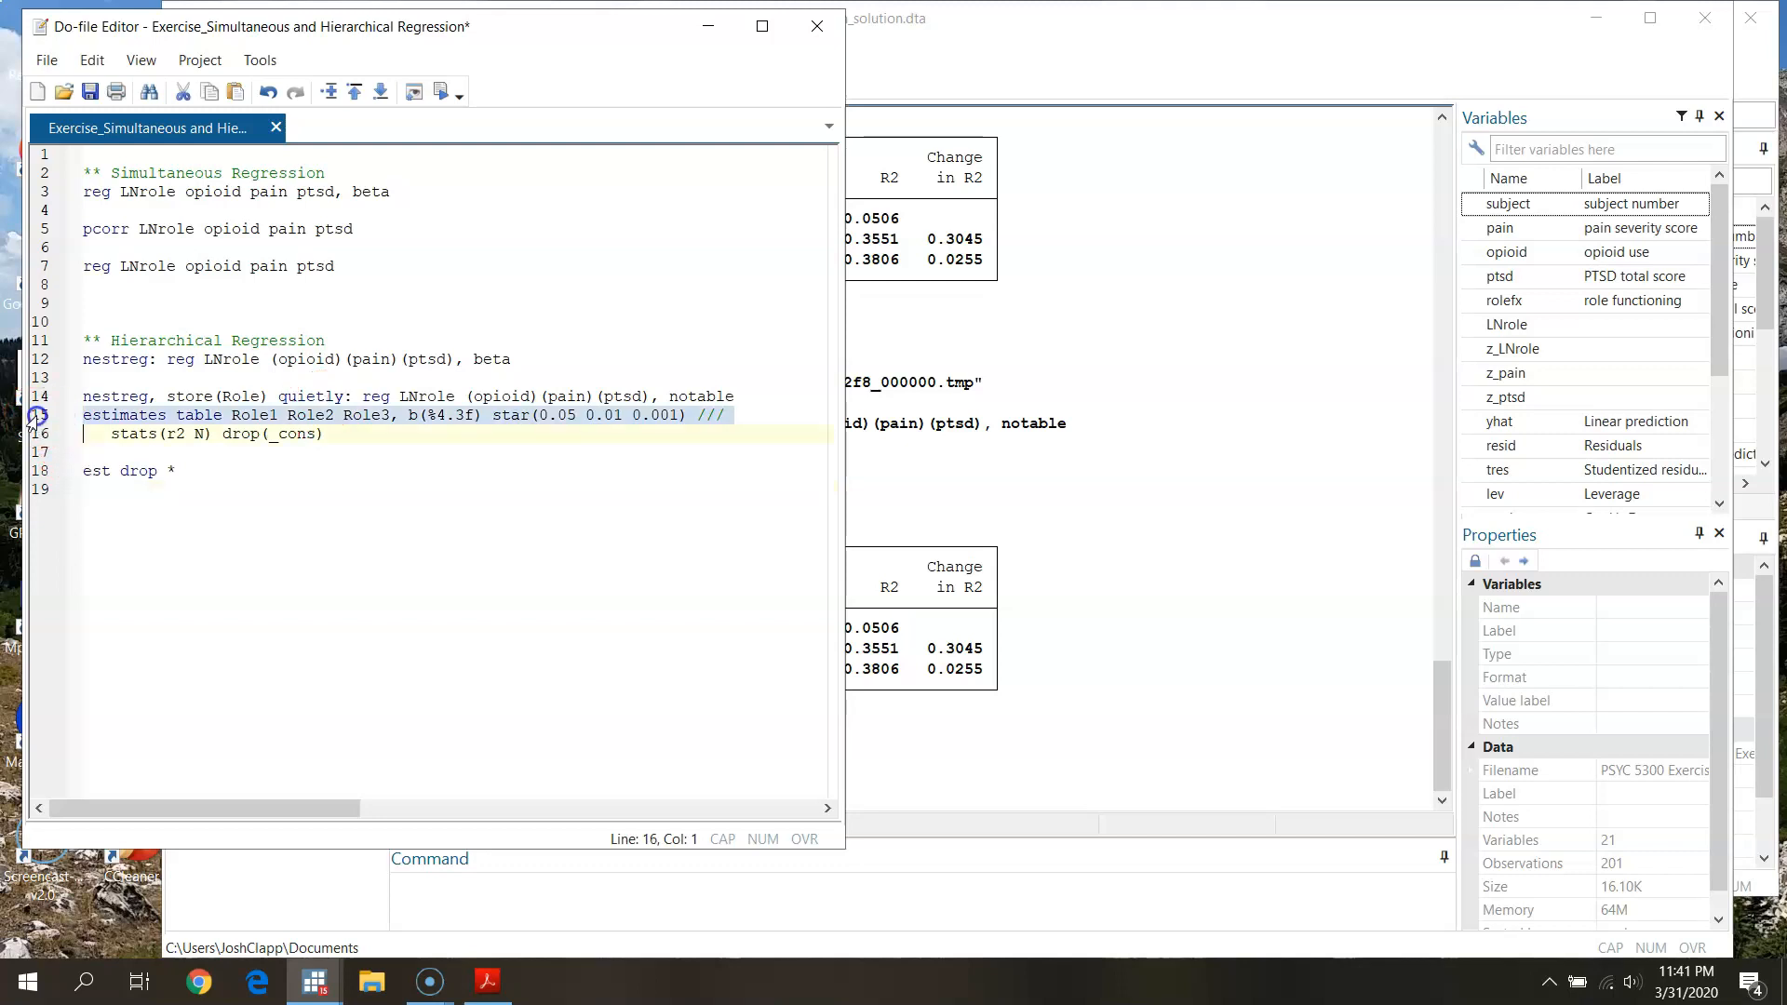
pyautogui.click(120, 415)
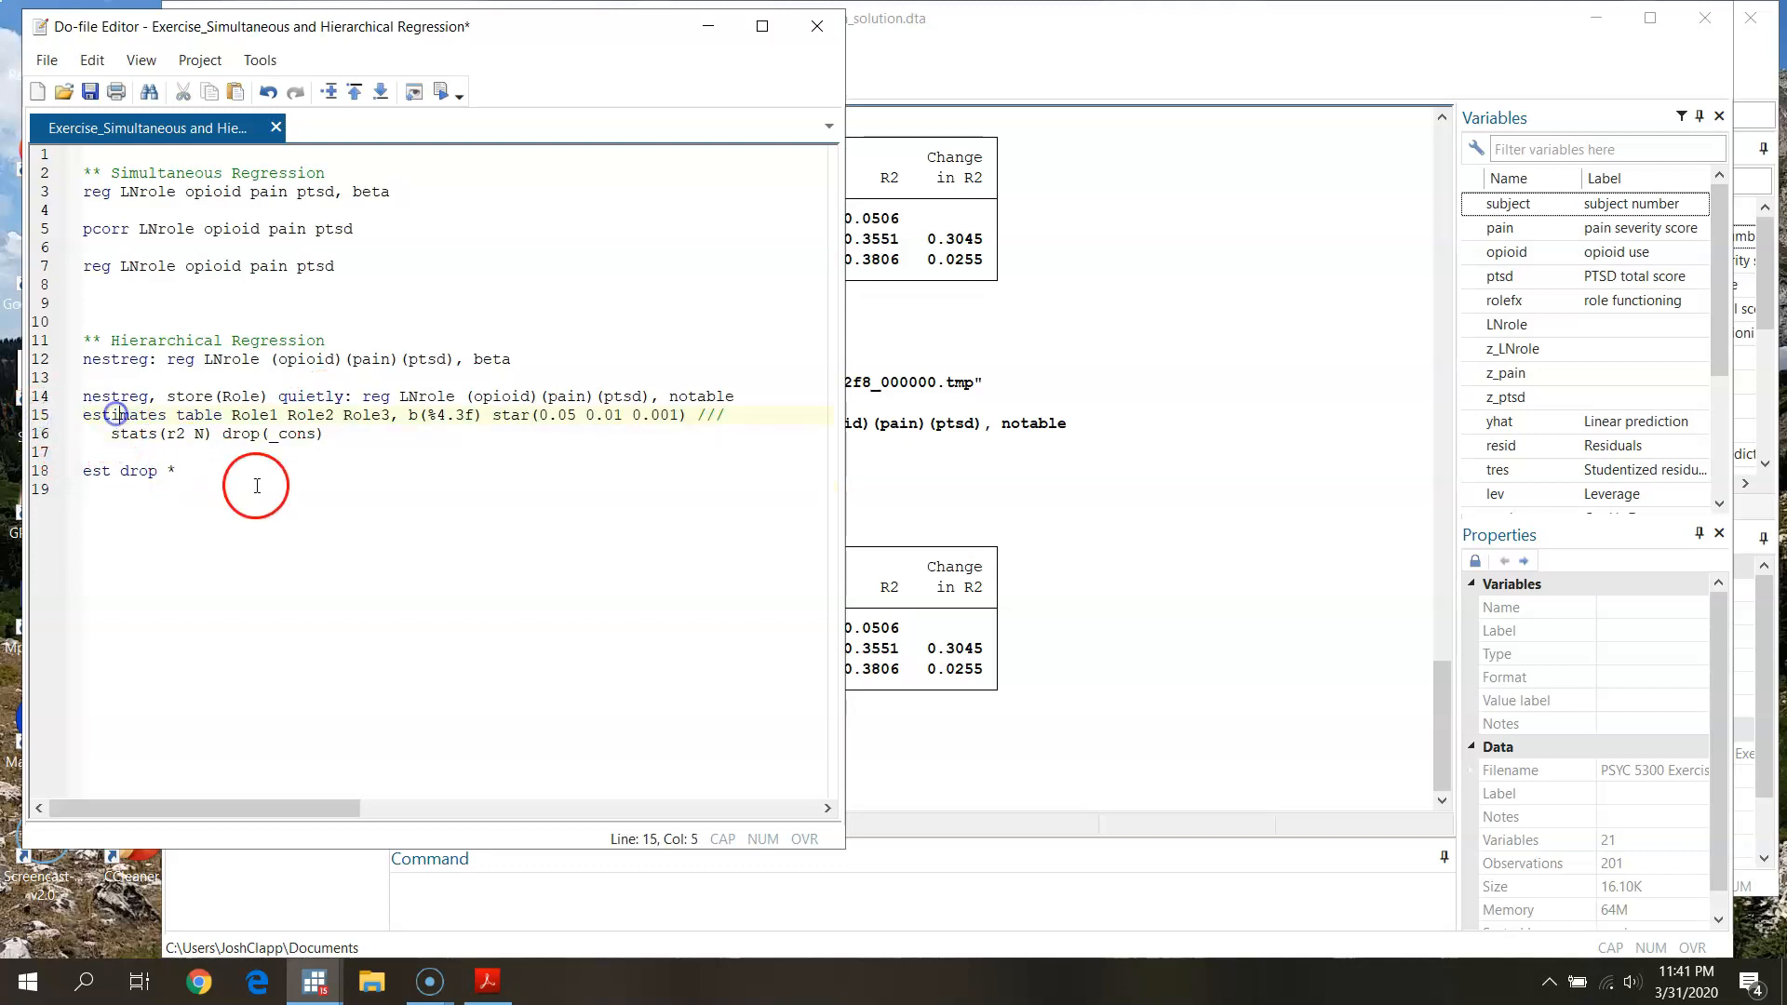
pyautogui.click(250, 415)
pyautogui.click(381, 415)
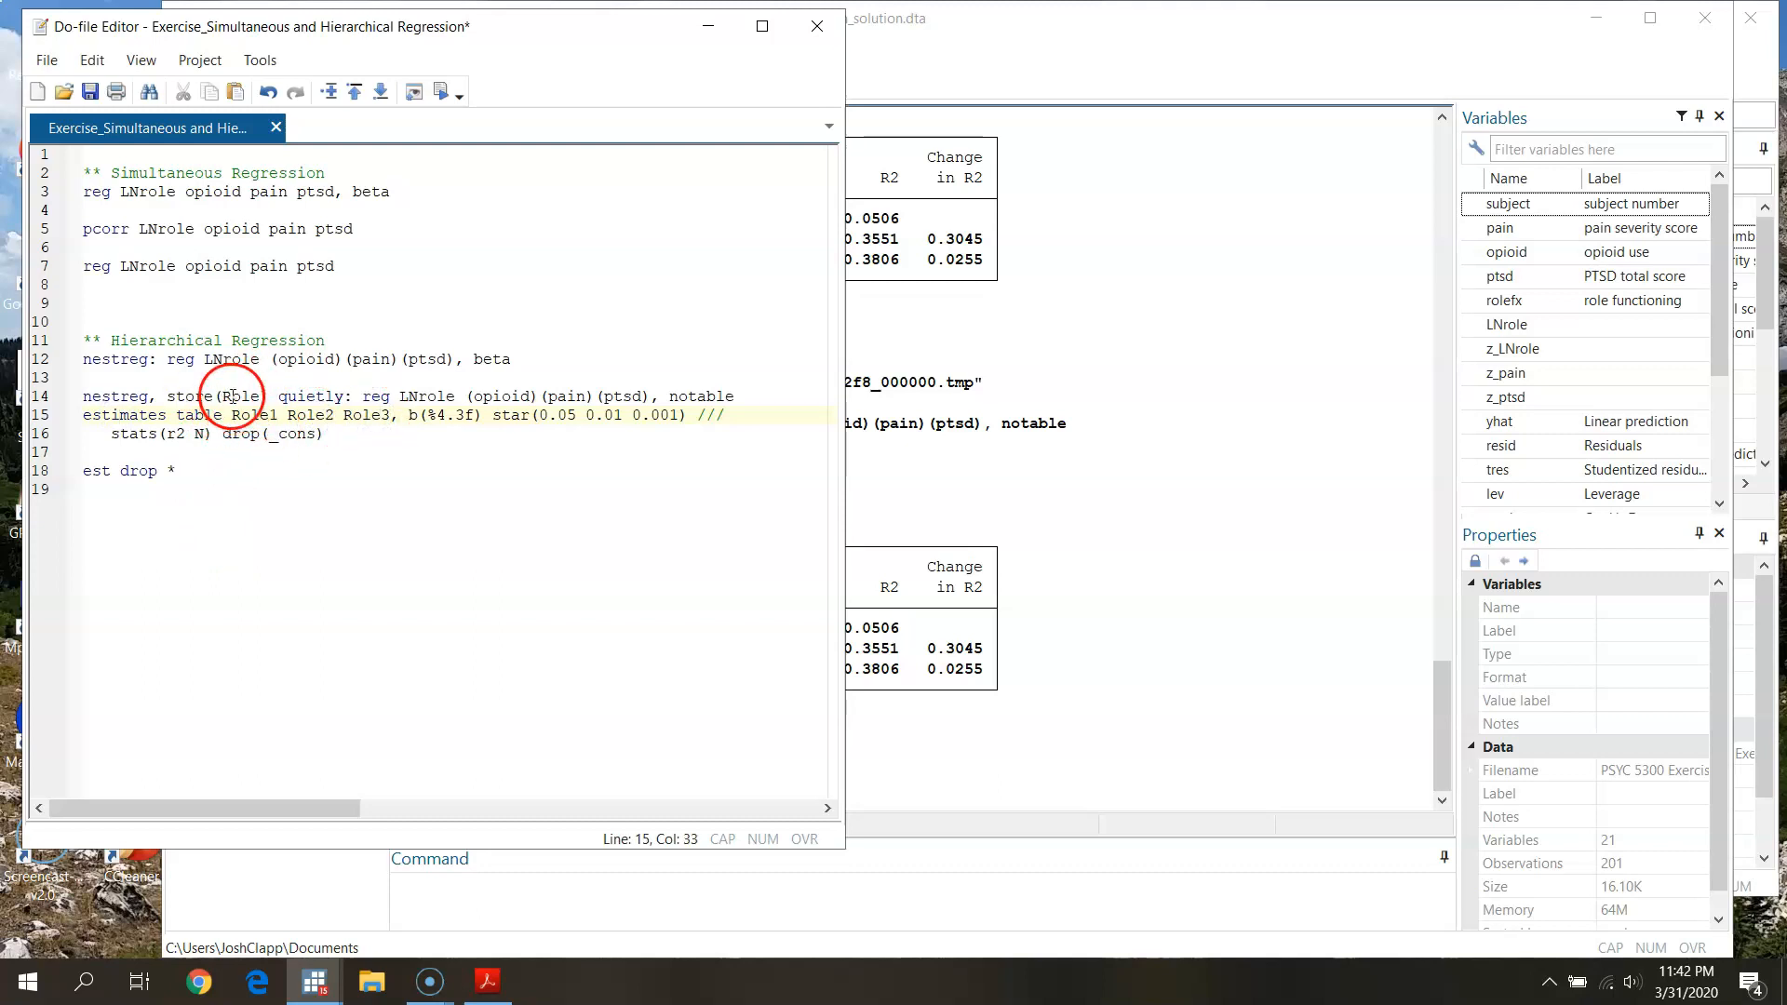
# Step: Examine the estimates table options b(%4.3f), star(0.05 0.01 0.001), stats(r2 N) and drop(_cons)
pyautogui.click(408, 416)
pyautogui.moveTo(516, 422); pyautogui.dragTo(672, 421)
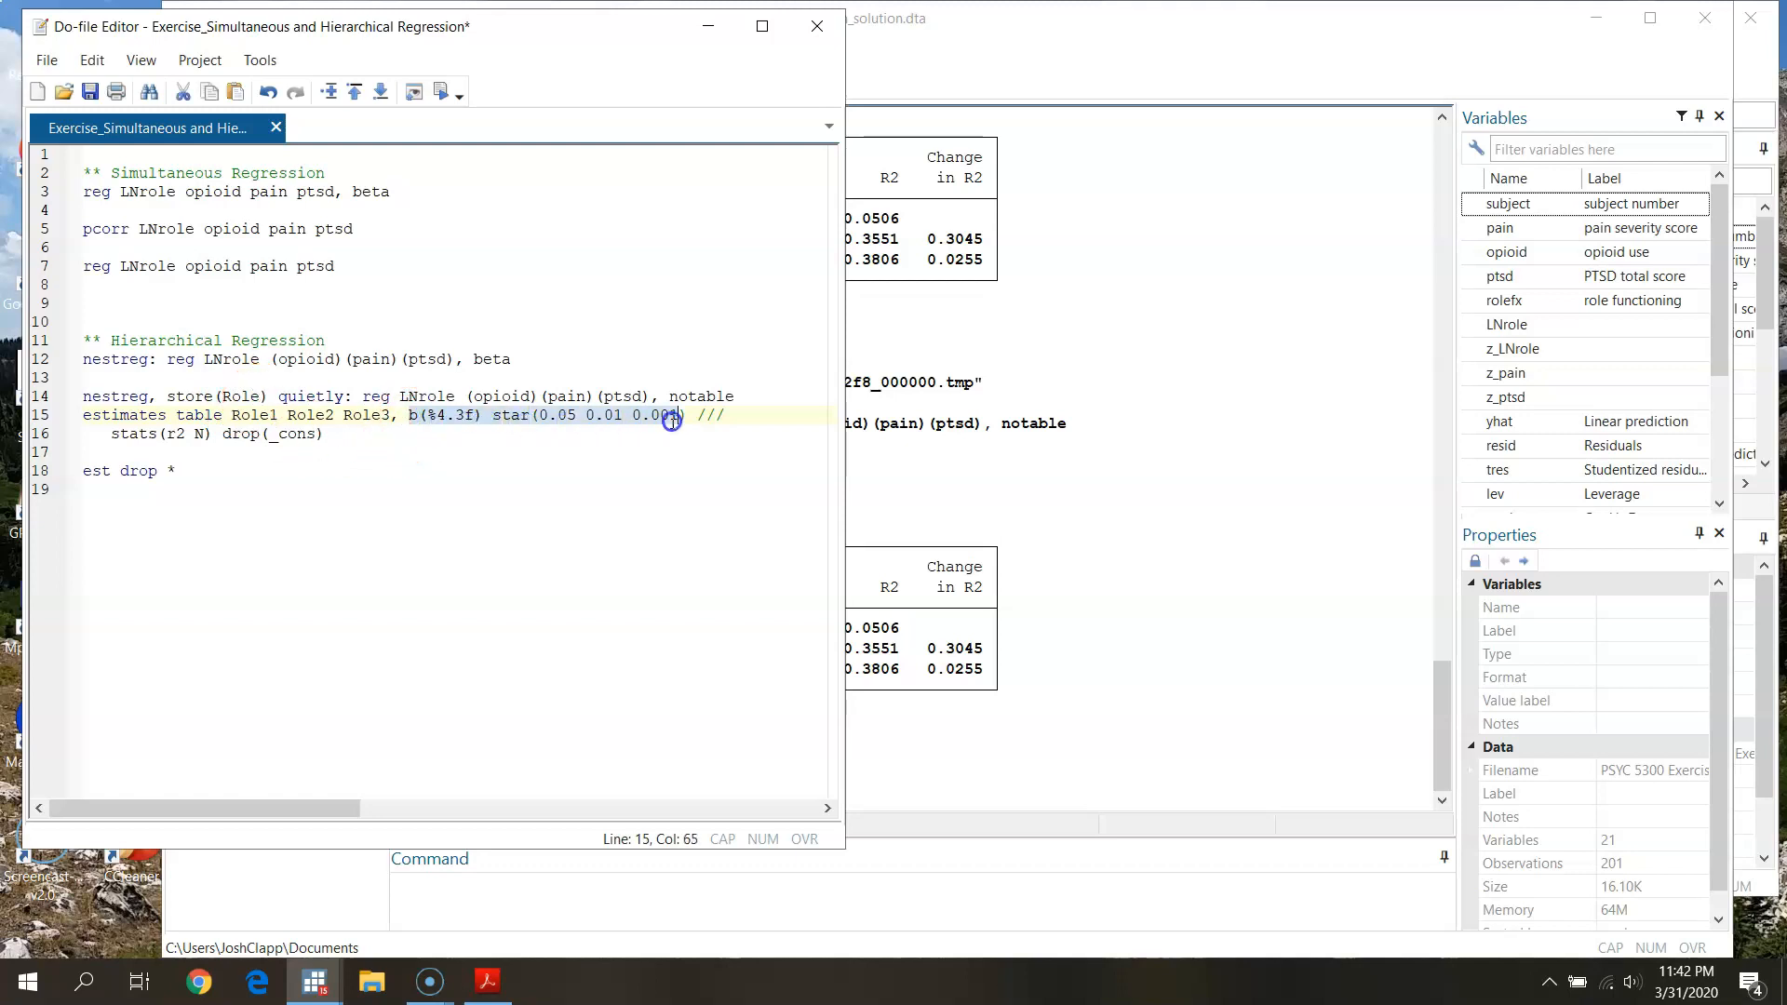
pyautogui.click(443, 441)
pyautogui.click(415, 417)
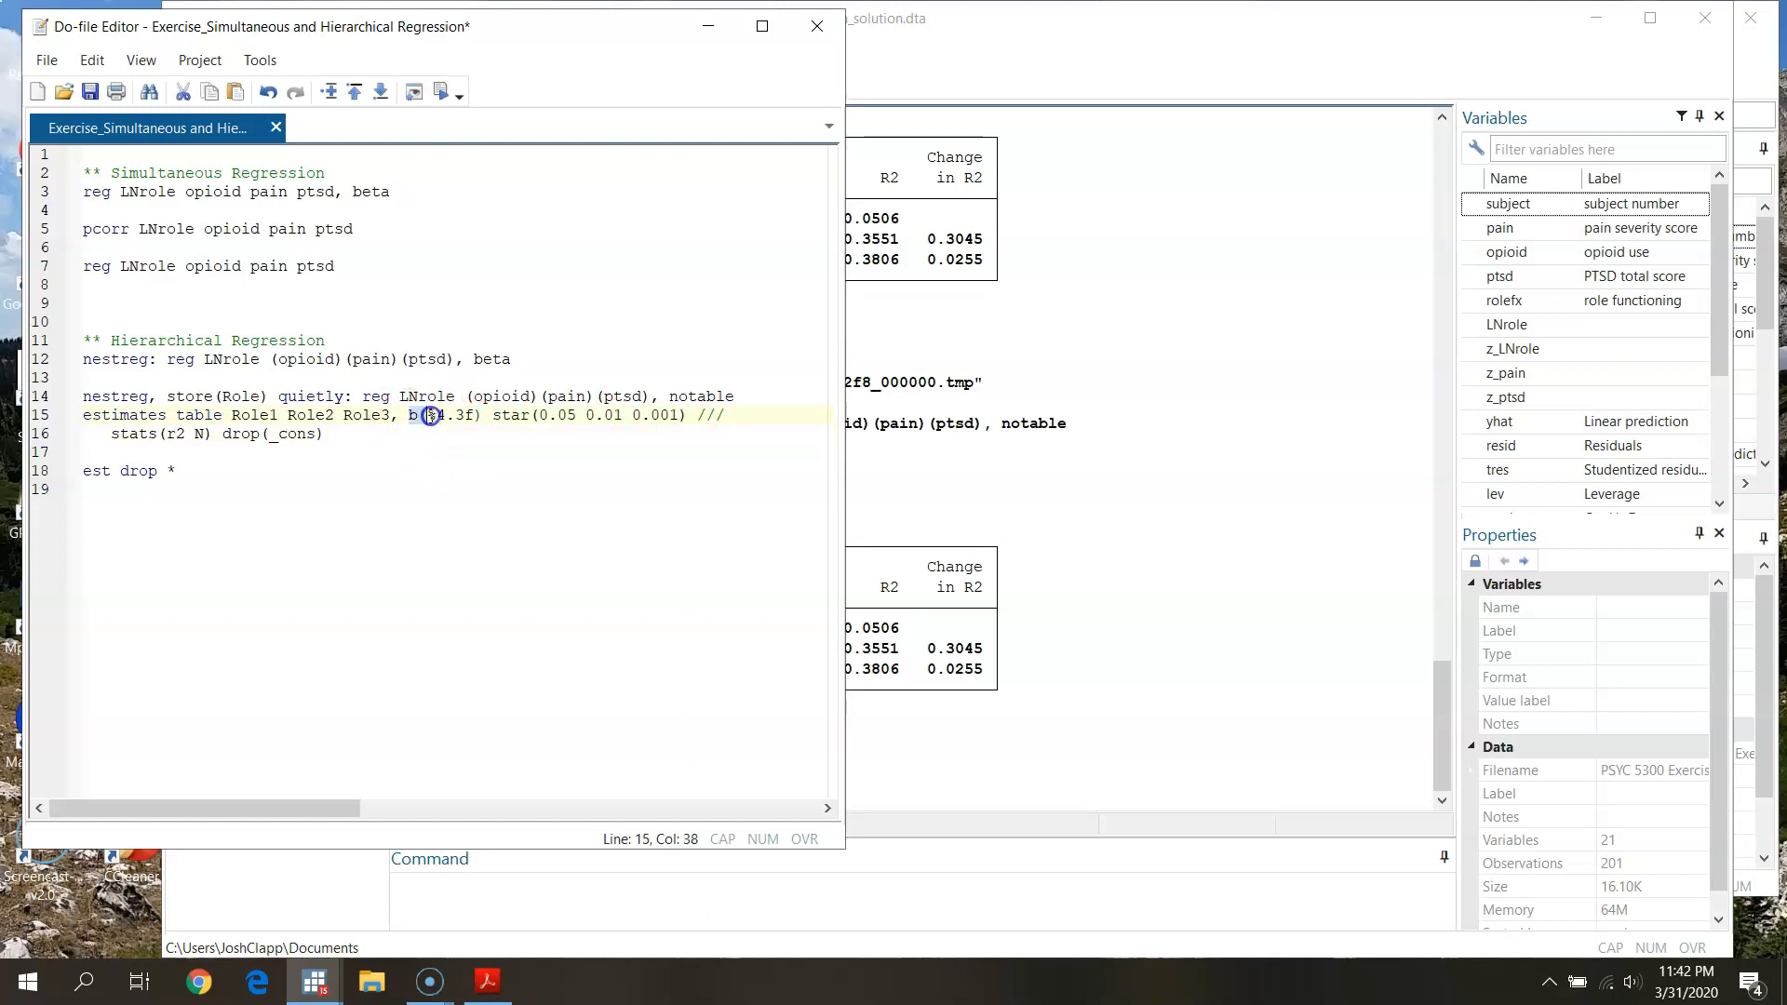
pyautogui.click(518, 417)
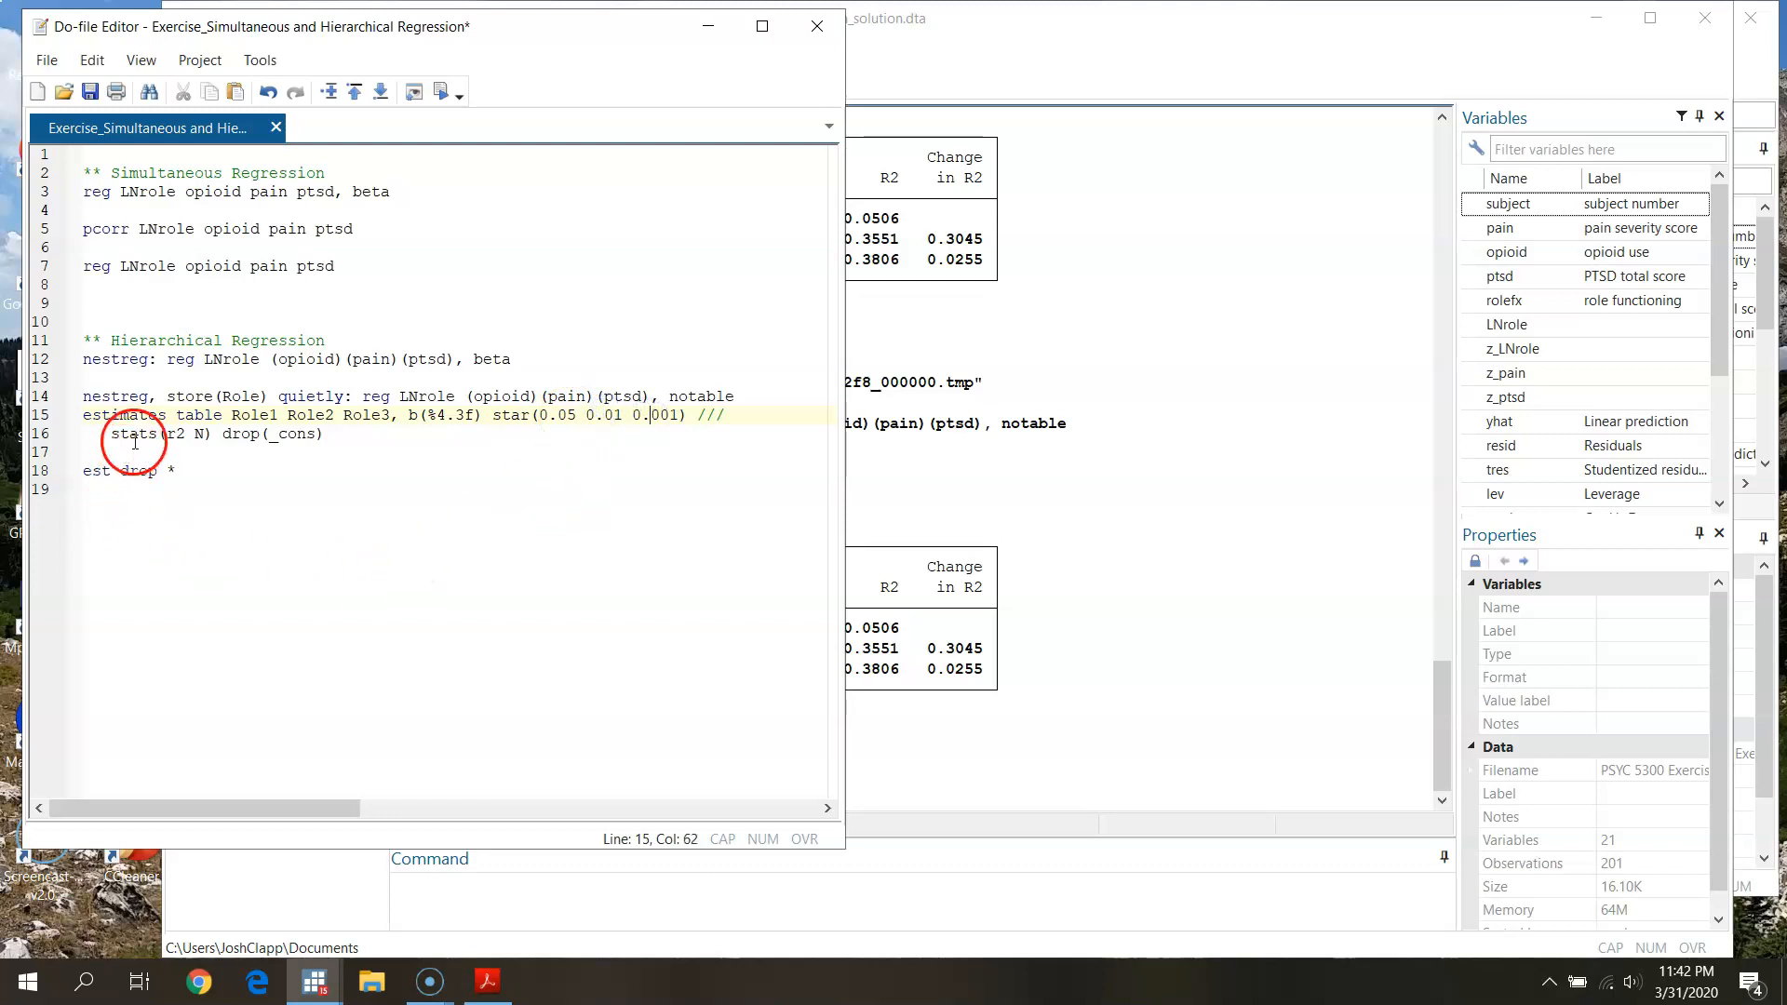
pyautogui.click(174, 434)
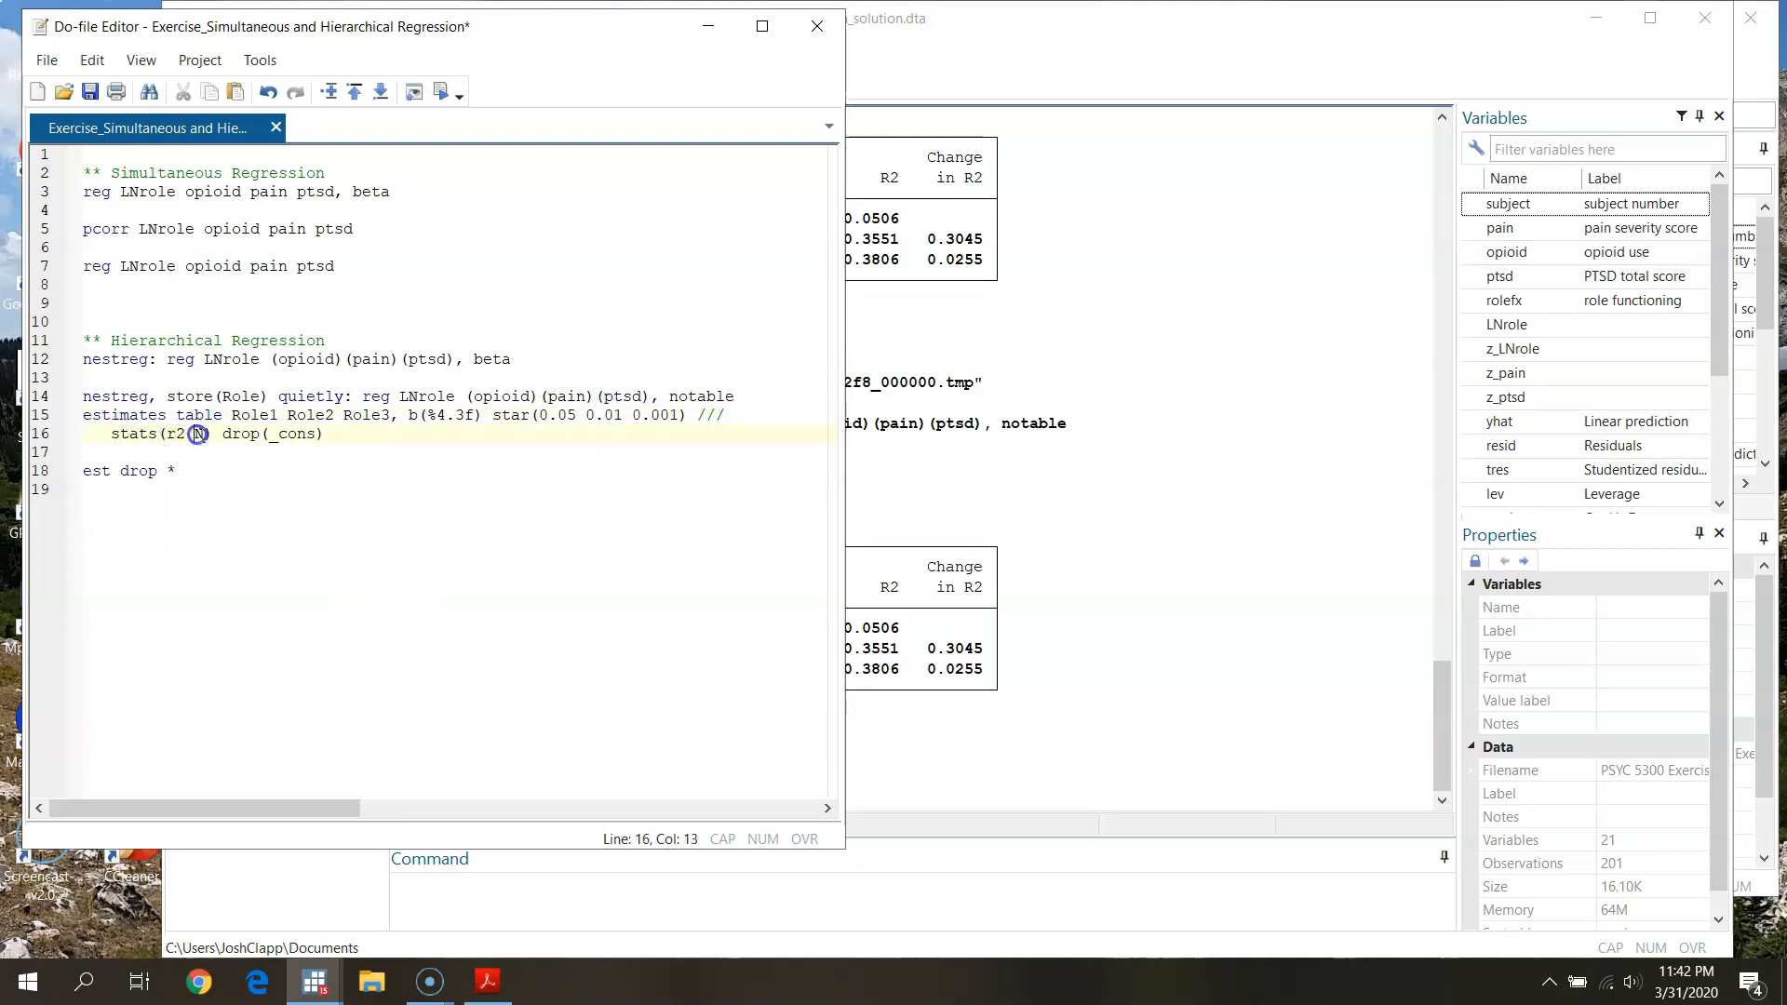
pyautogui.click(238, 434)
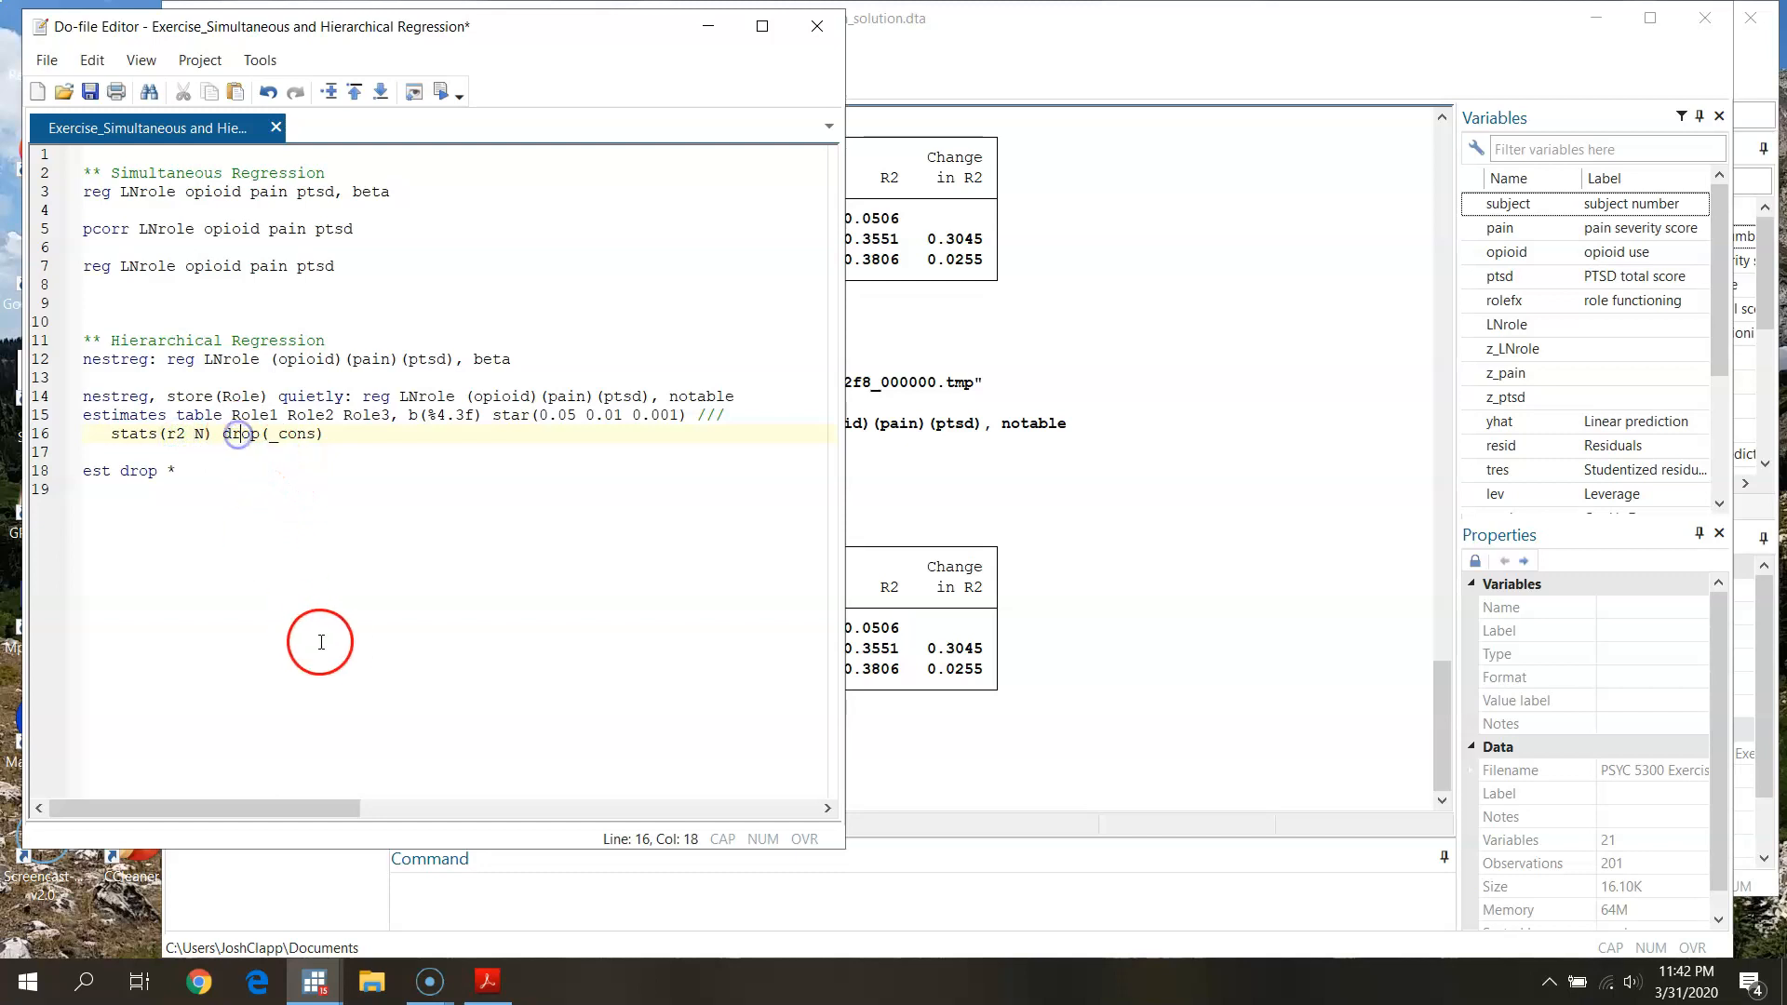
# Step: Run the two-line estimates table command for Role1, Role2 and Role3 and bring its output into view
pyautogui.click(43, 415)
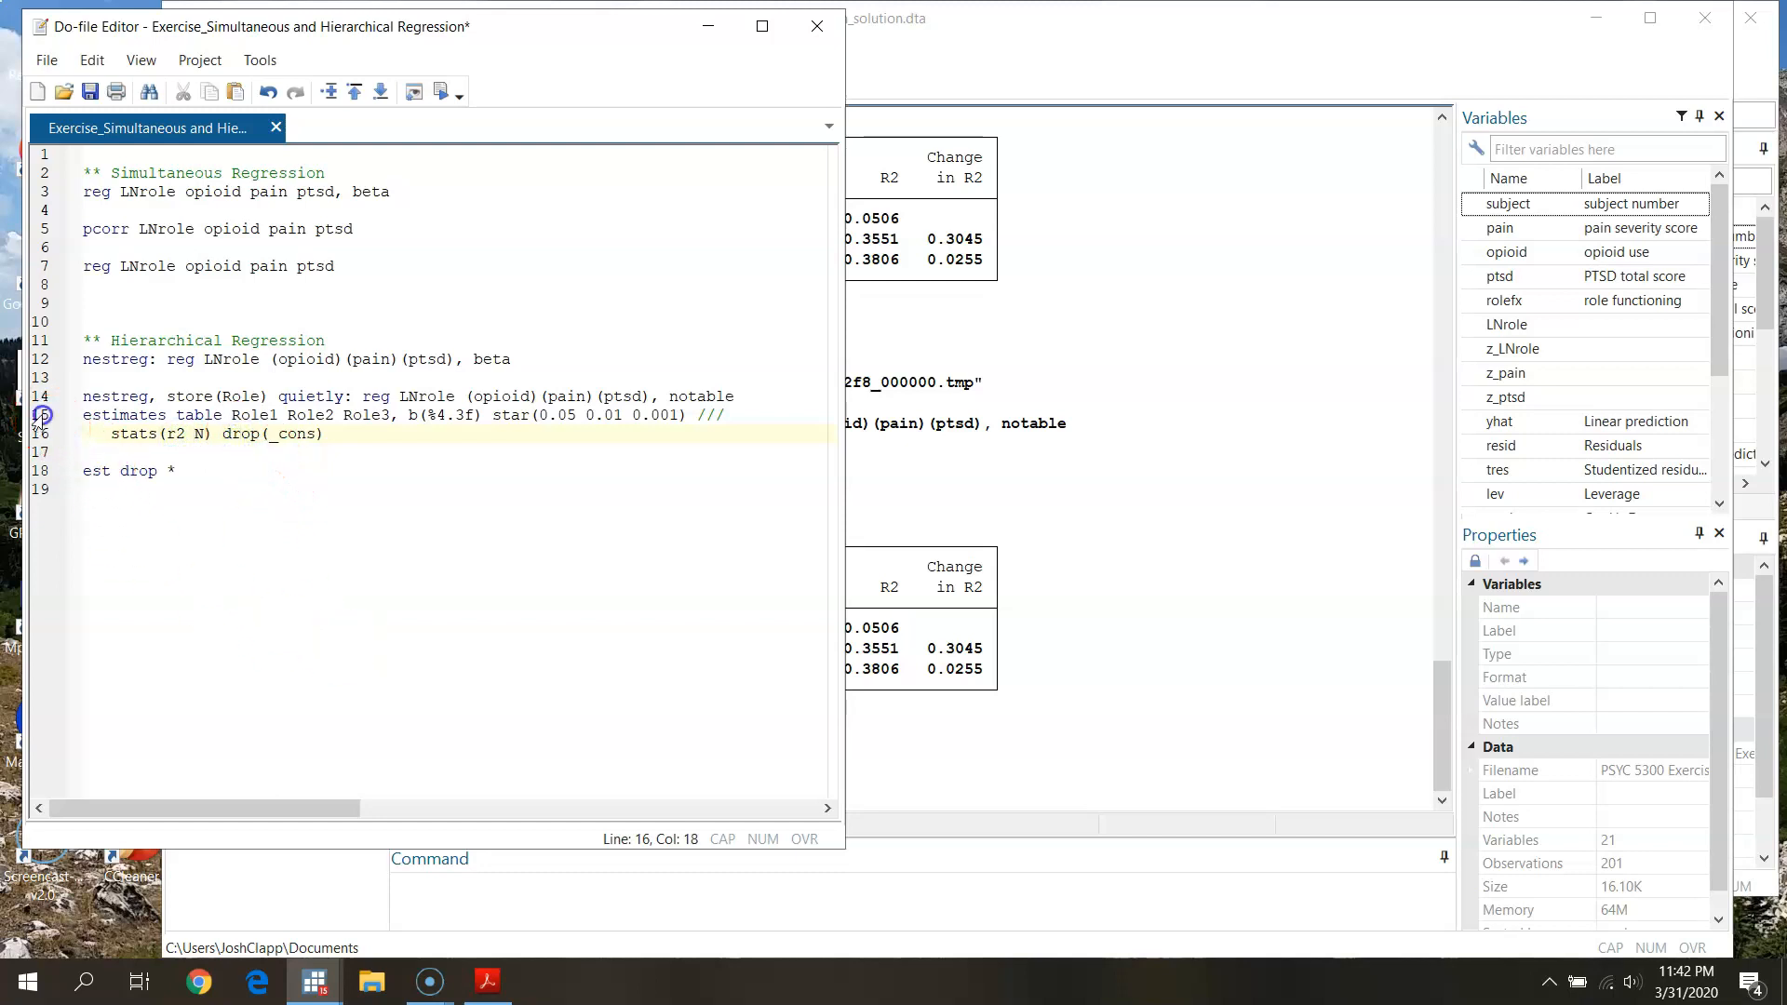
pyautogui.moveTo(43, 416); pyautogui.dragTo(43, 433)
pyautogui.click(438, 90)
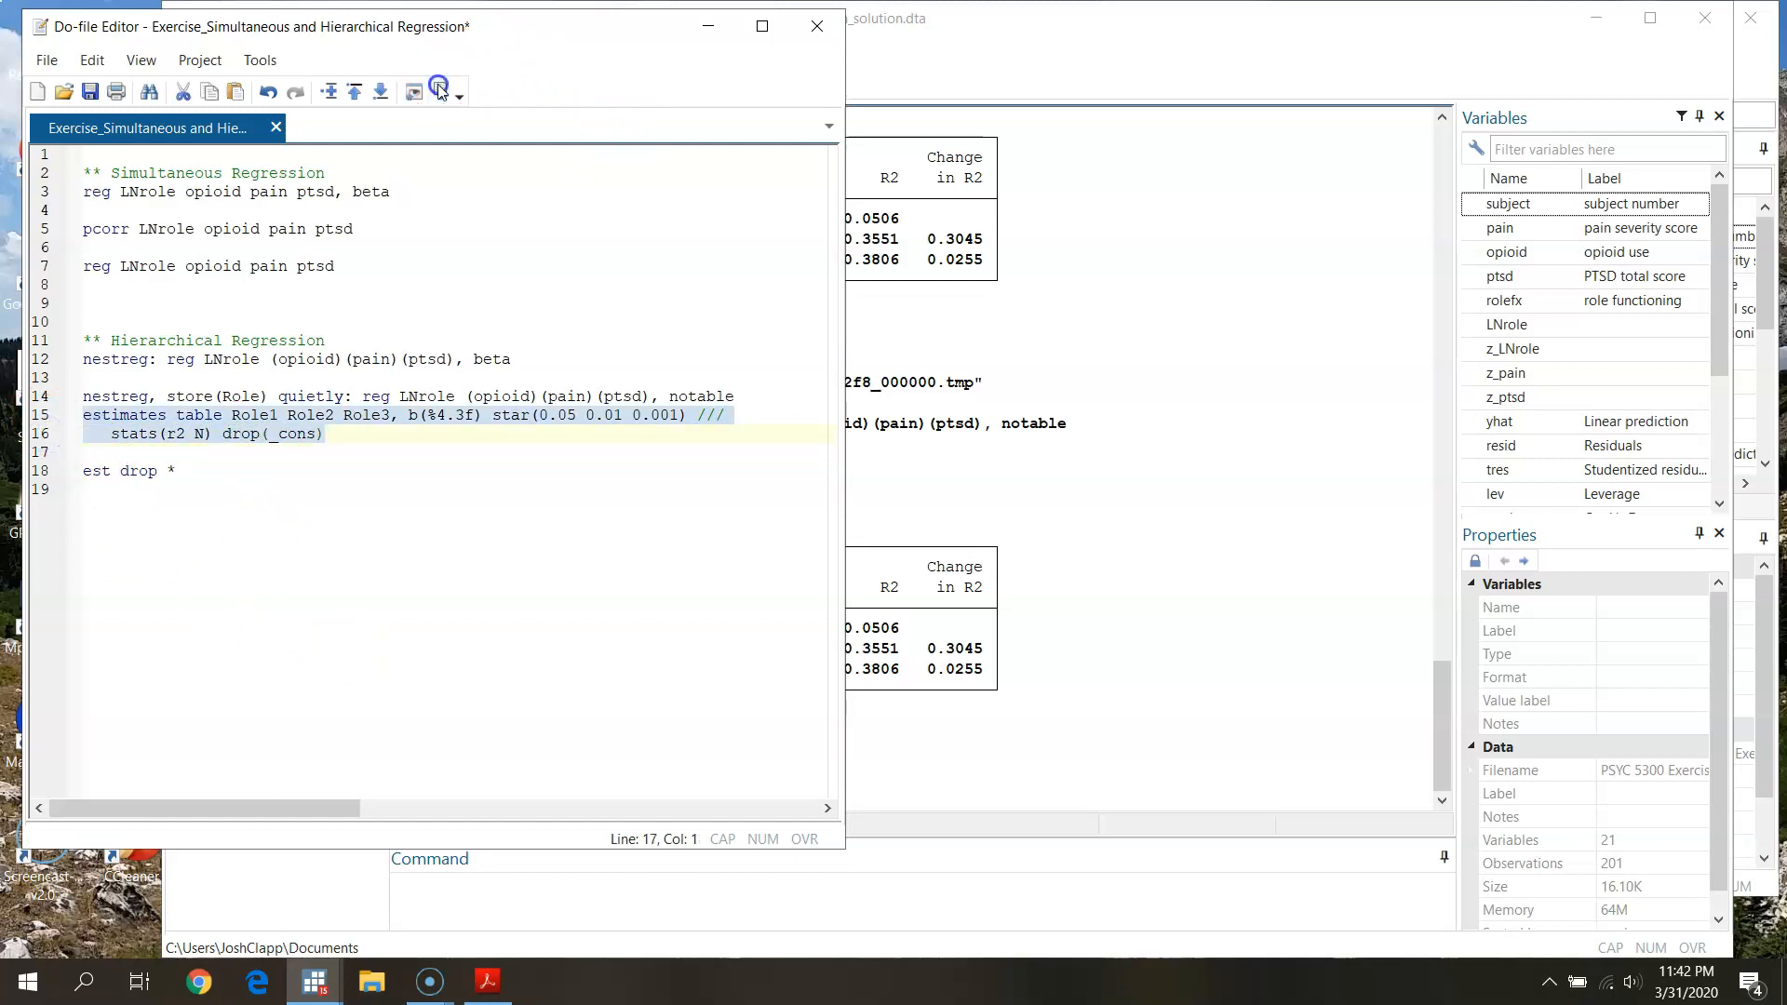
pyautogui.click(1047, 21)
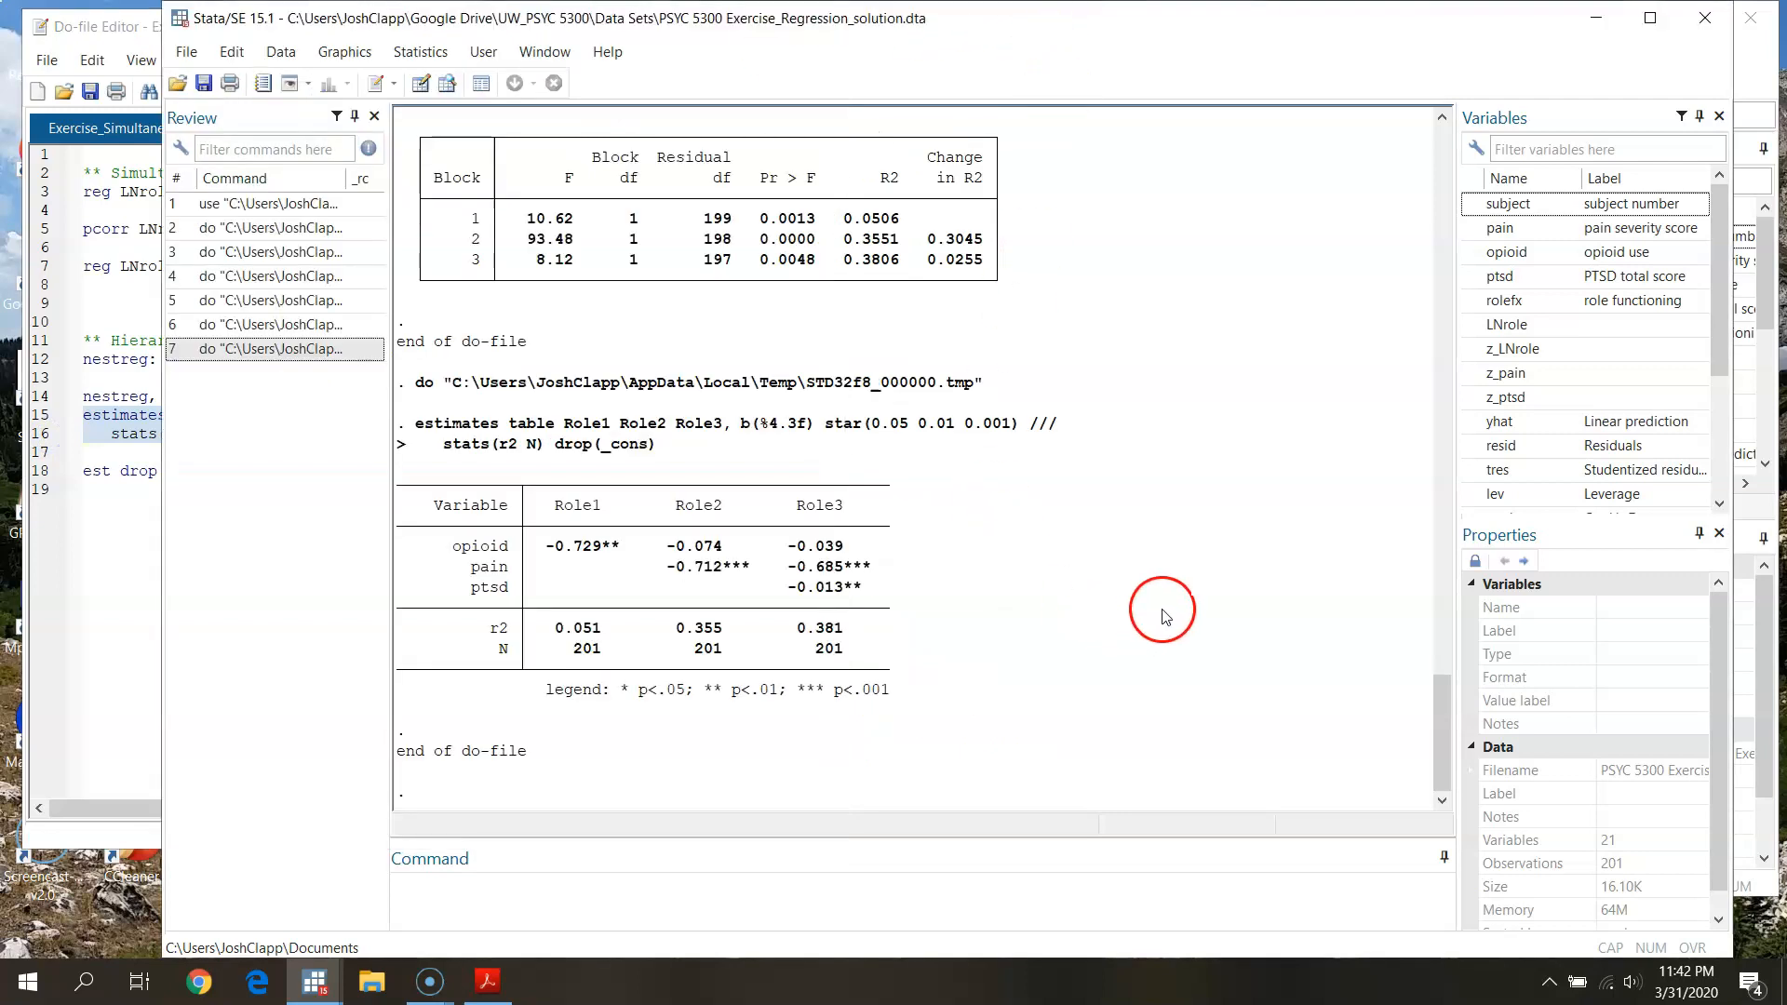
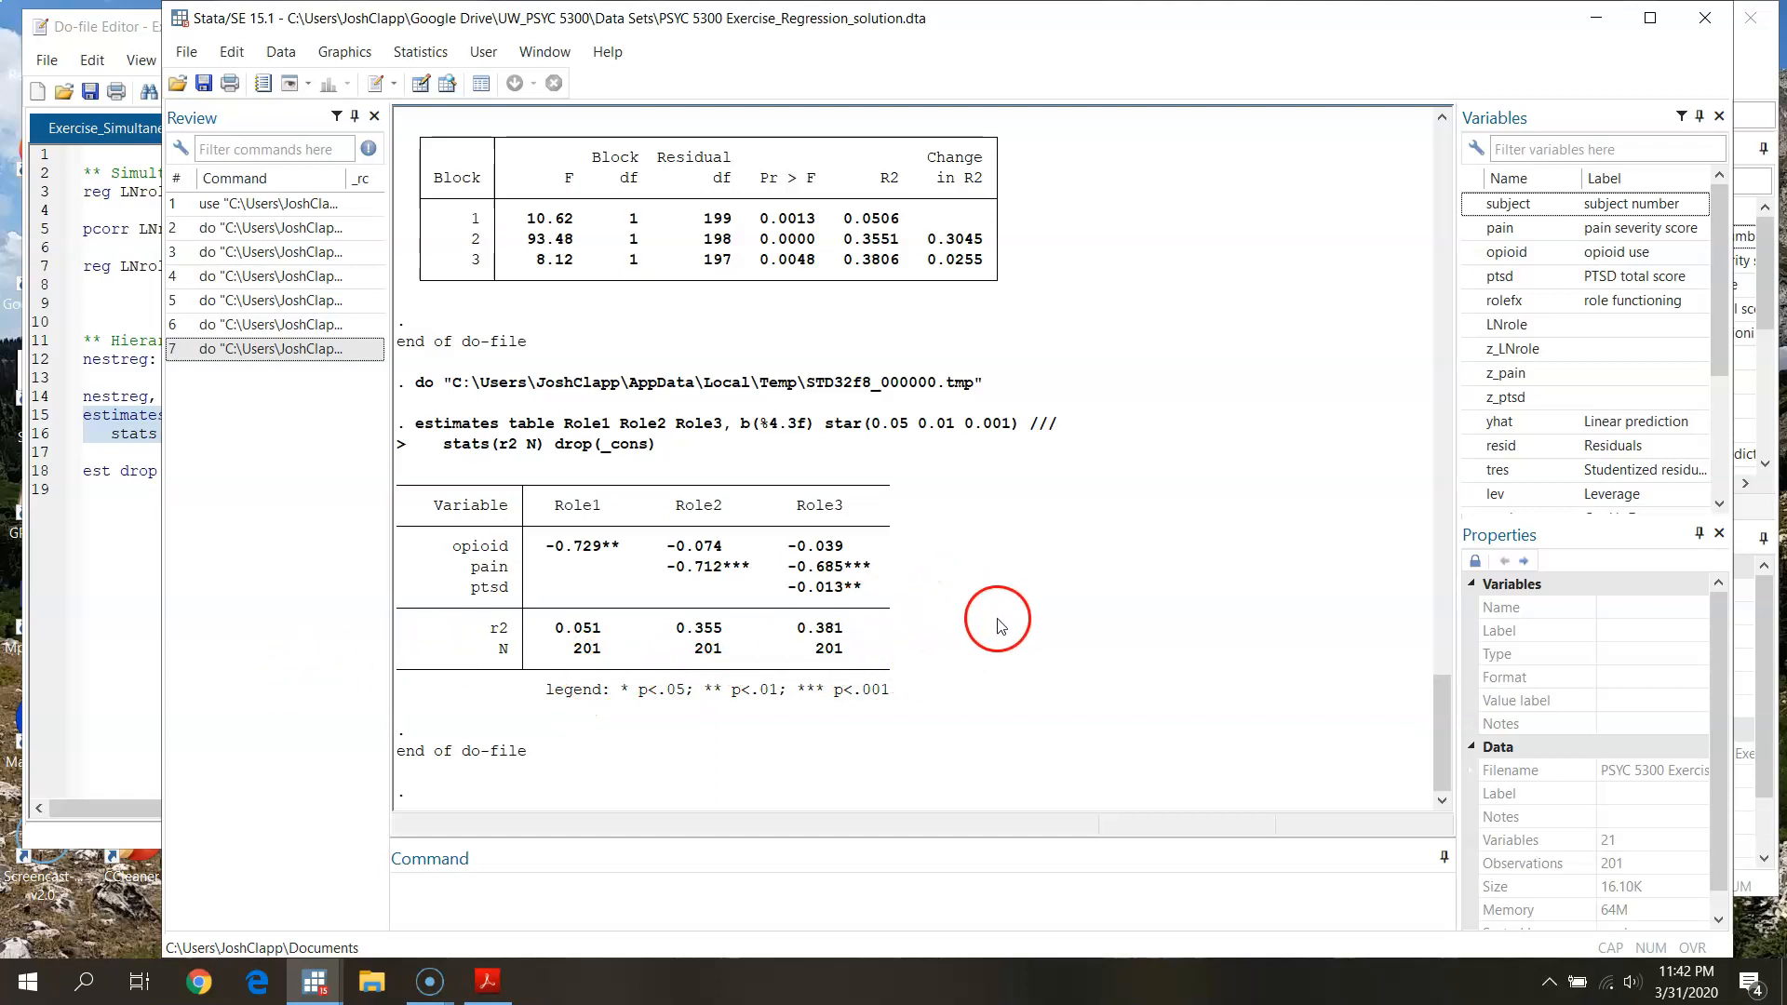
# Step: Compare the nestreg block summary with the coefficients, significance stars and r2 in the estimates table
pyautogui.scroll(4, 1006, 618)
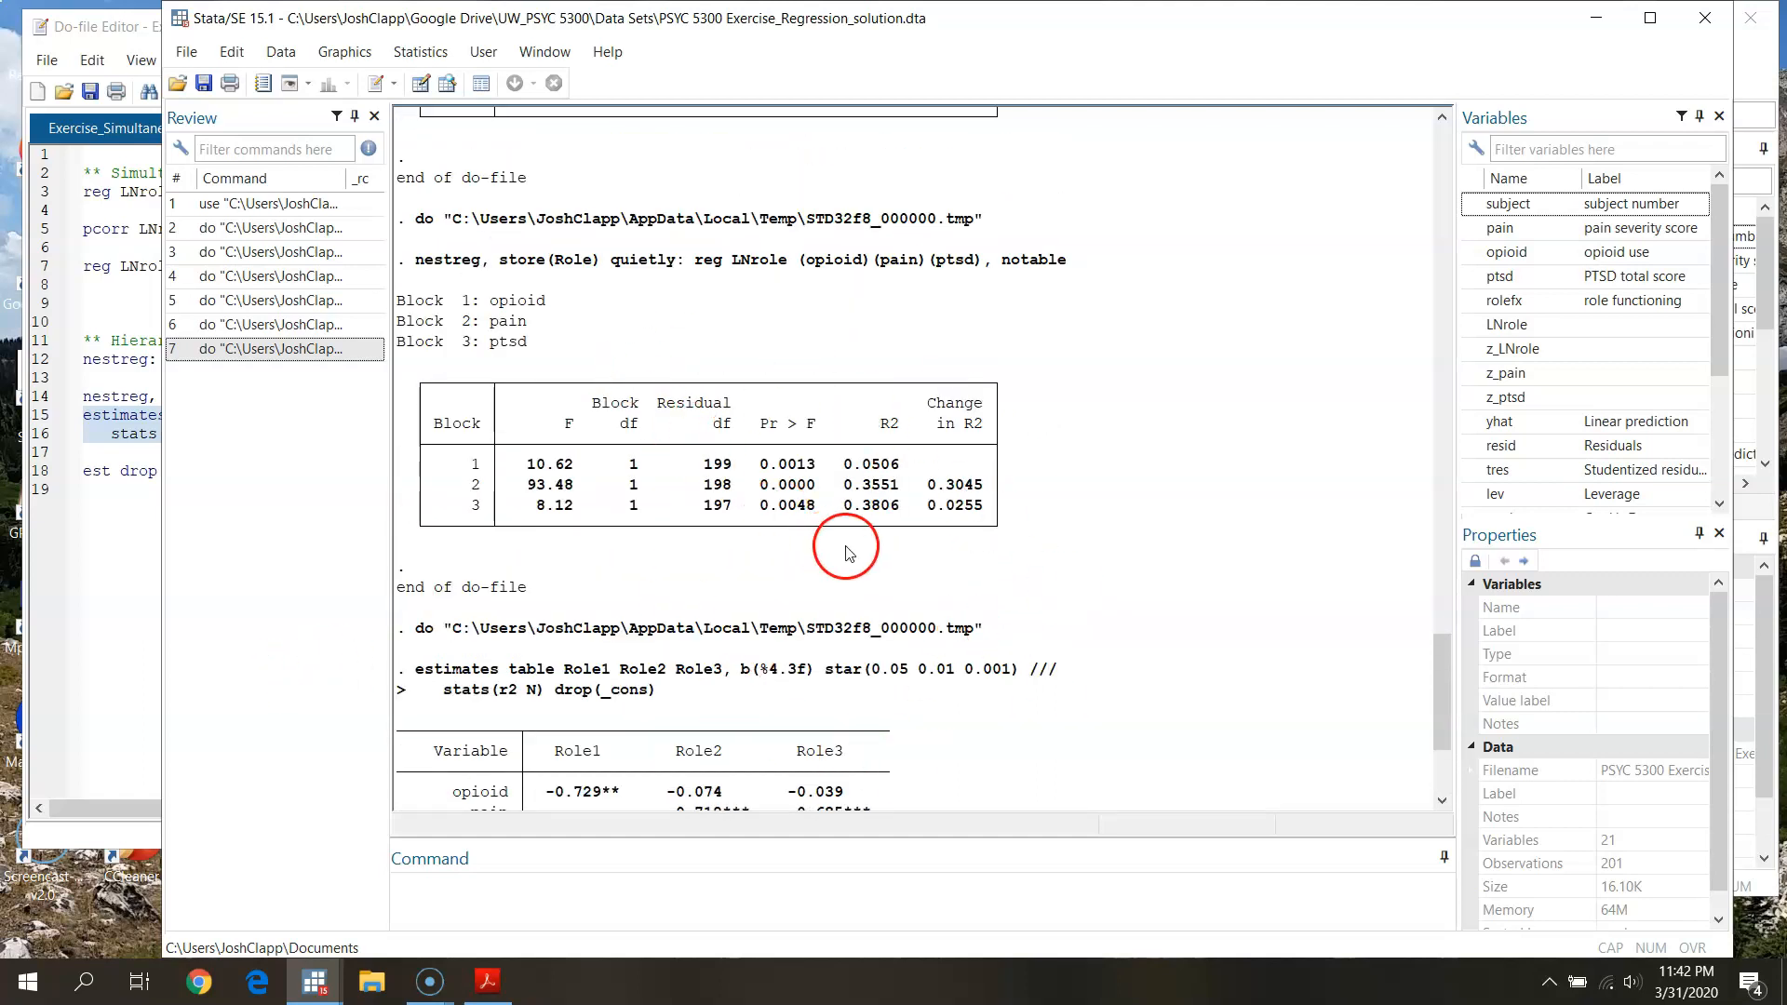
pyautogui.scroll(-1, 949, 591)
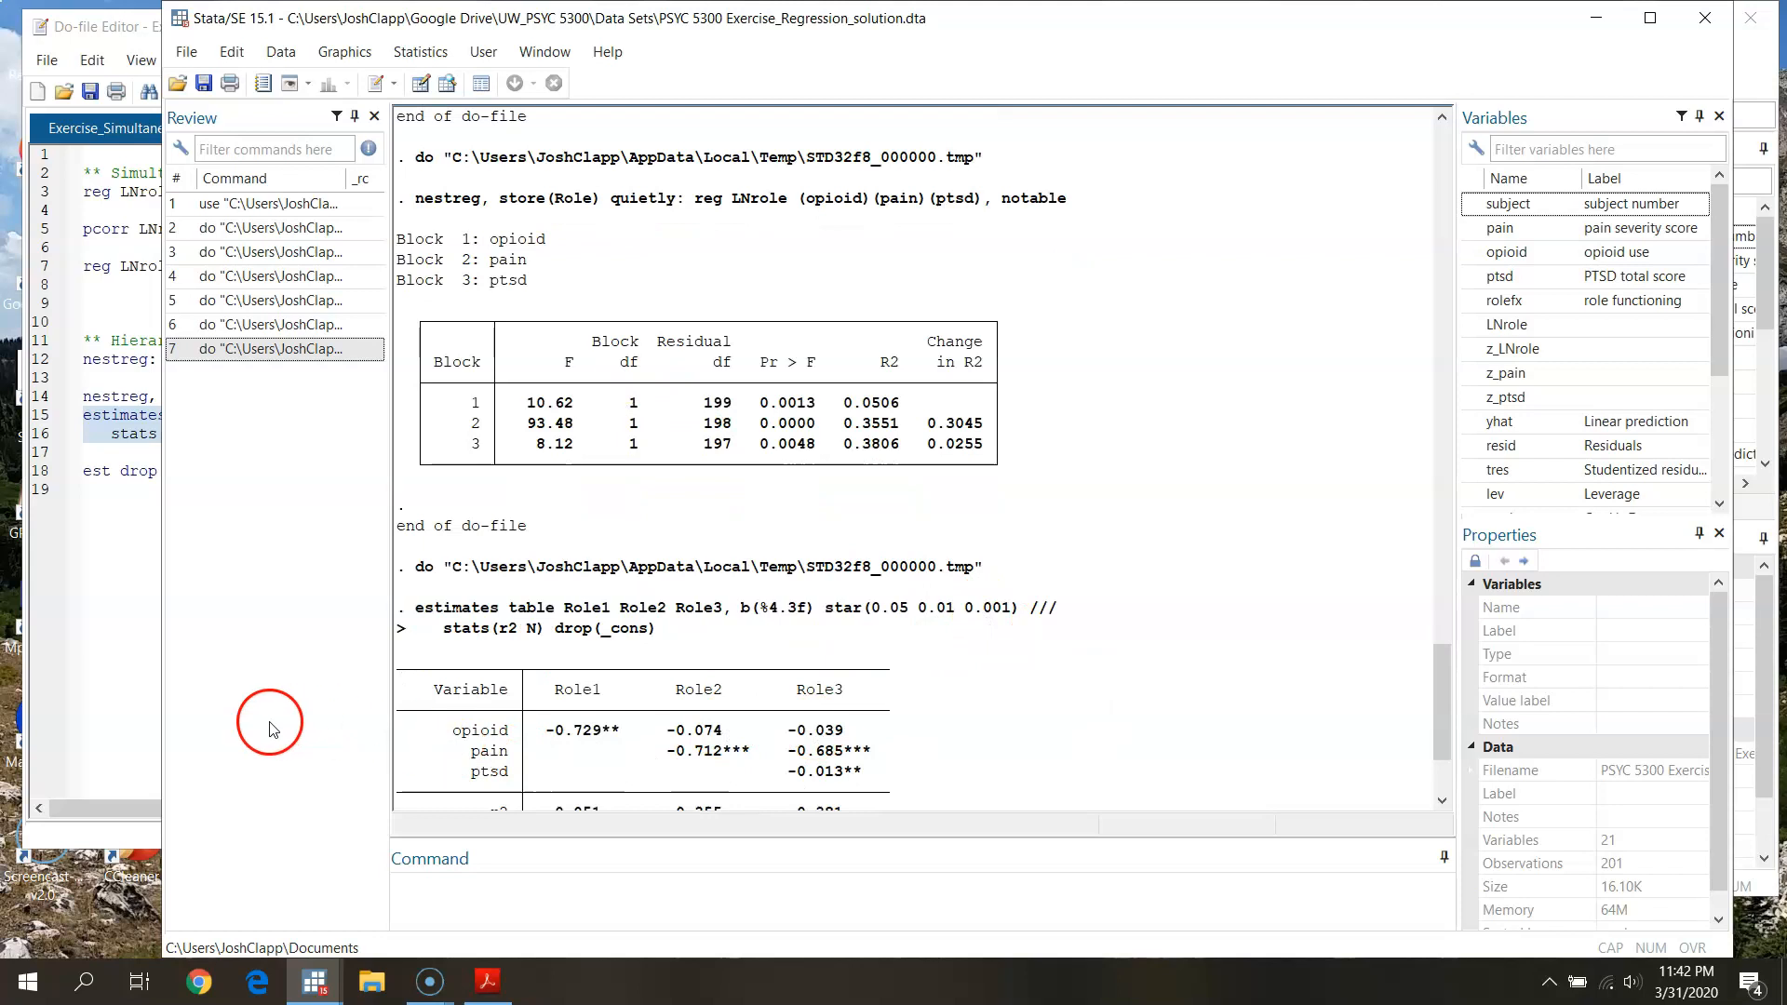
pyautogui.click(152, 718)
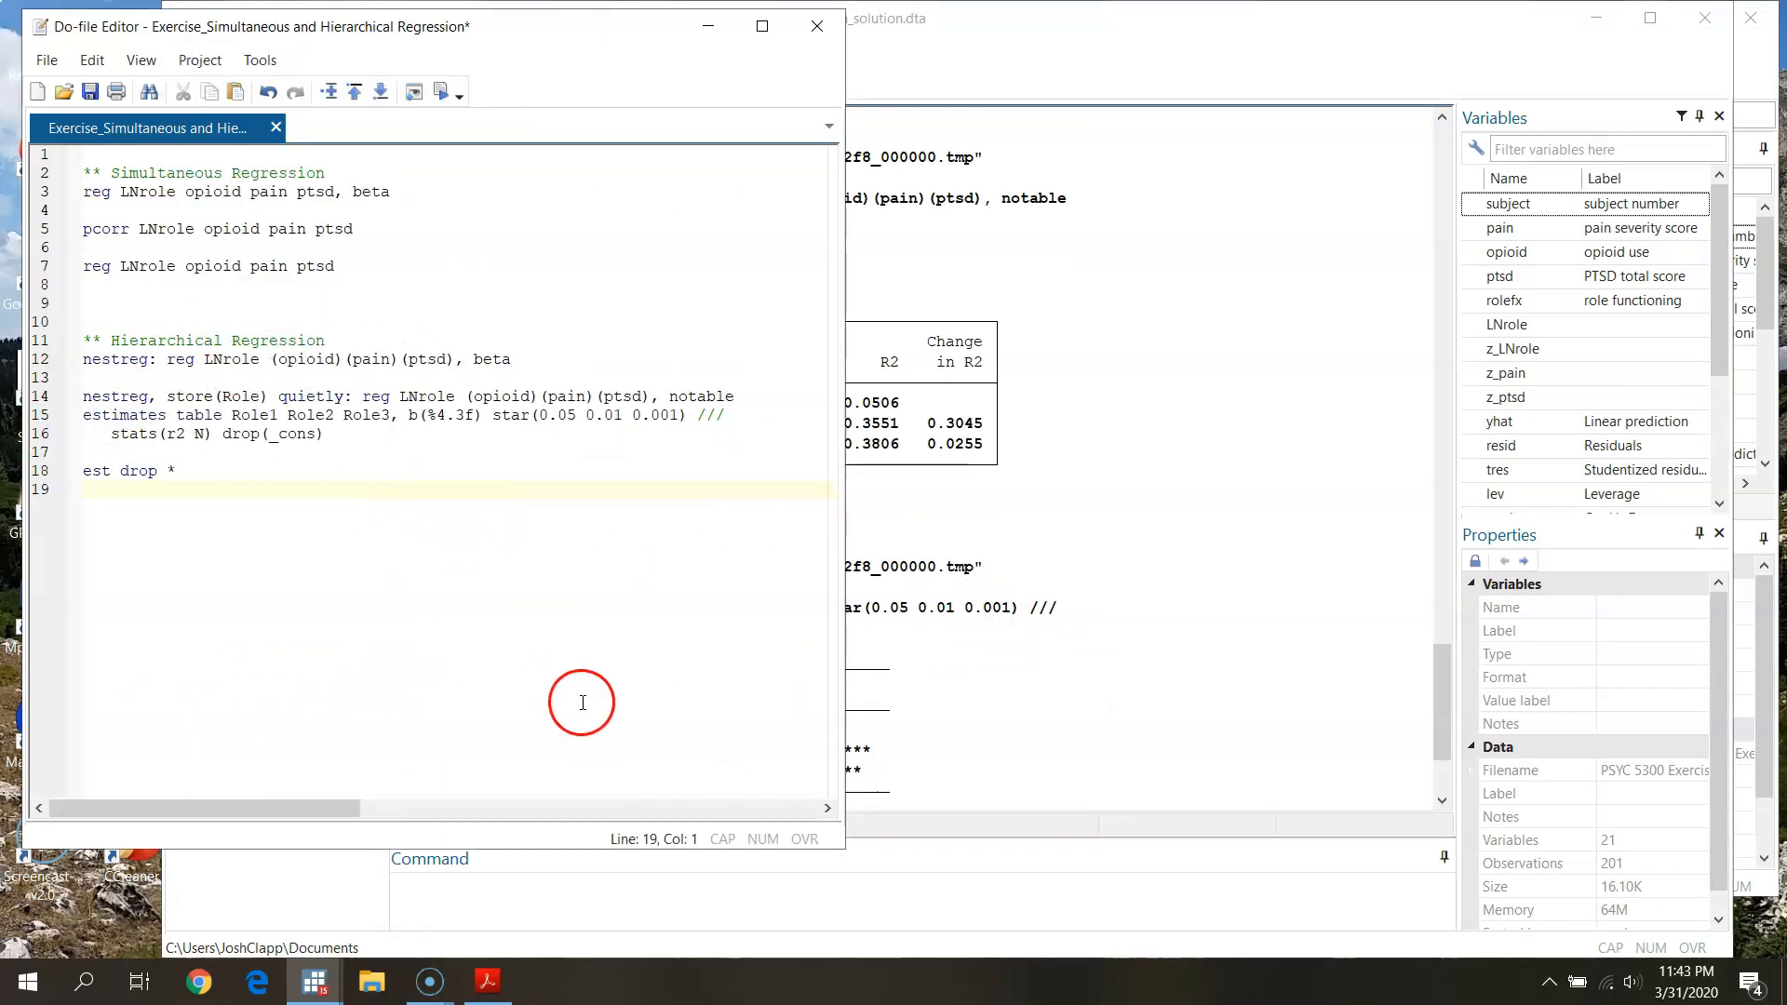
pyautogui.click(1049, 56)
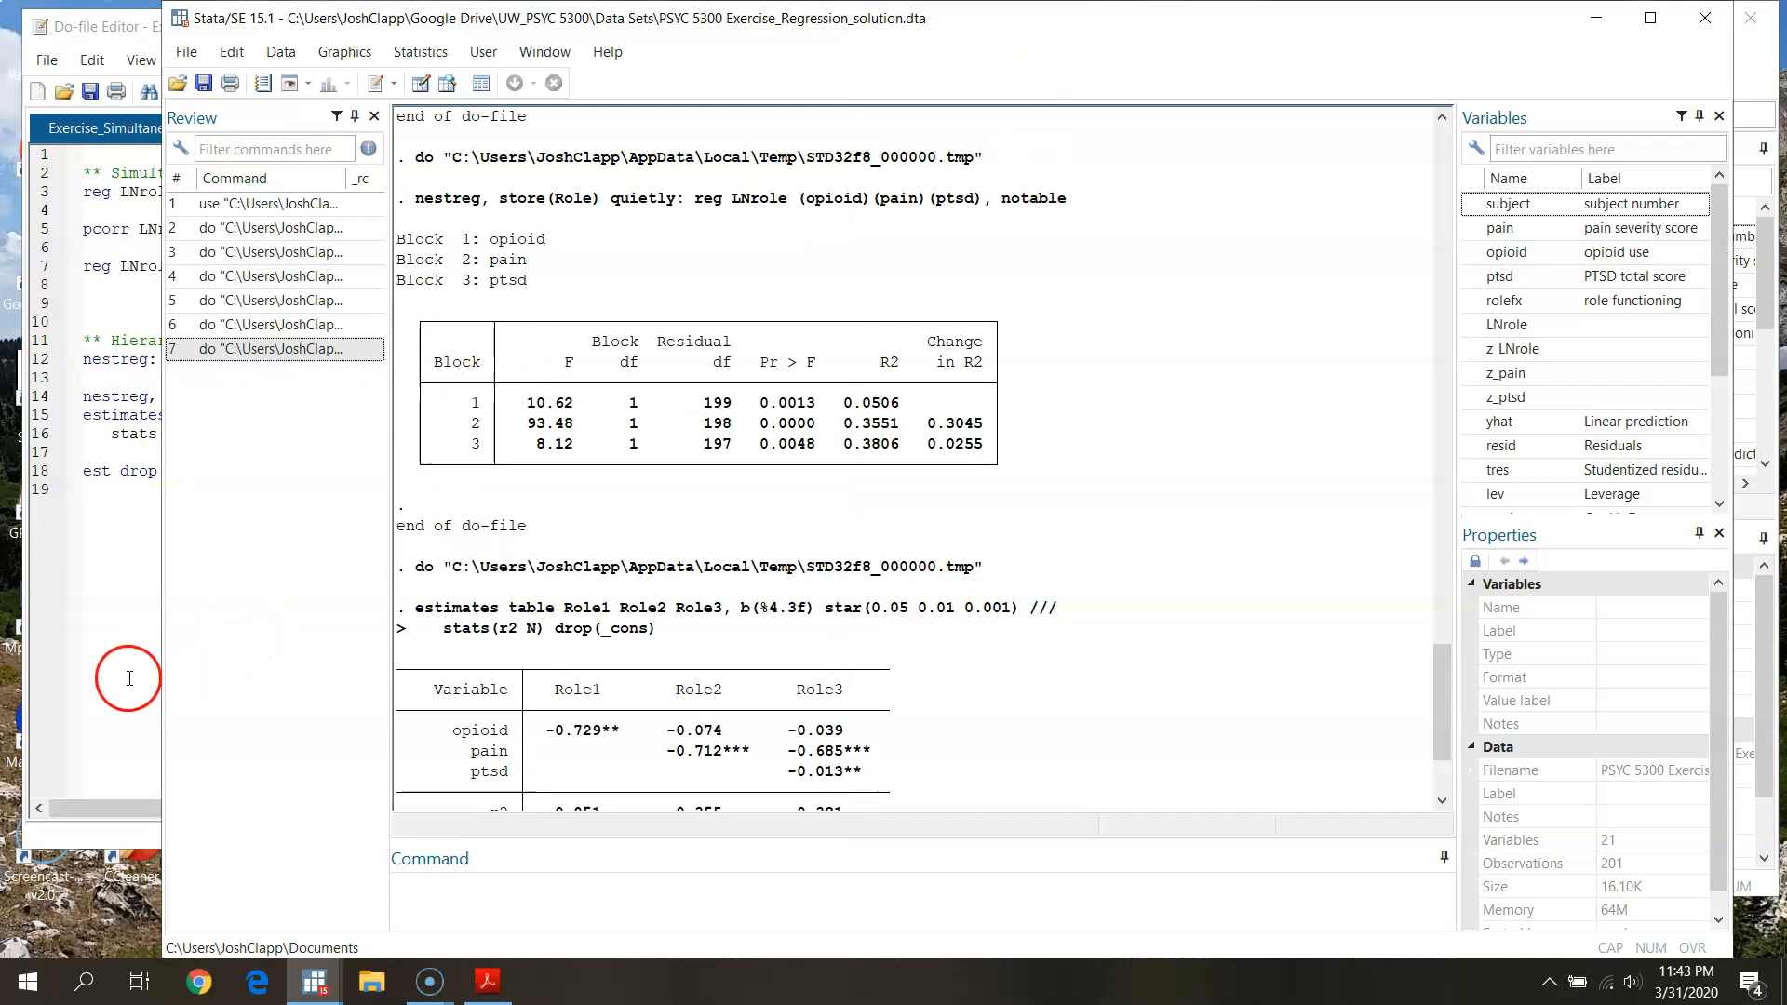
pyautogui.scroll(-3, 712, 568)
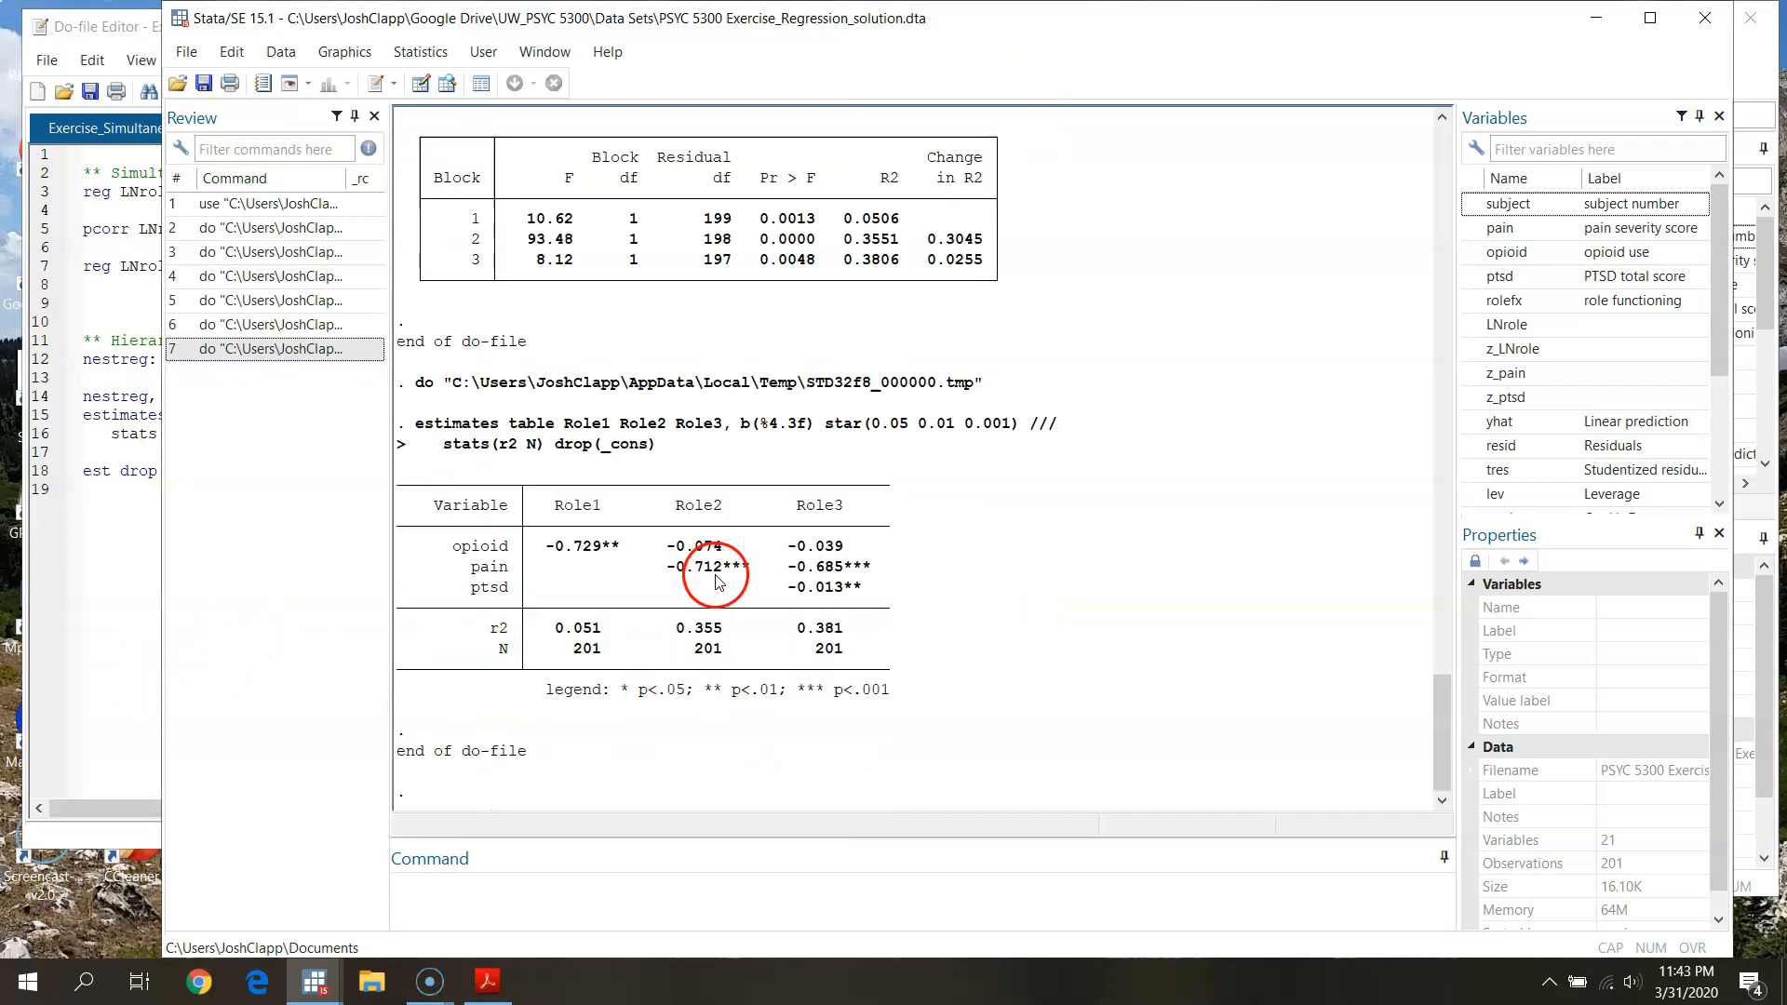
# Step: Try to rerun only the nestreg, store(Role) command from the do-file while the earlier Role estimates are still stored
pyautogui.click(40, 662)
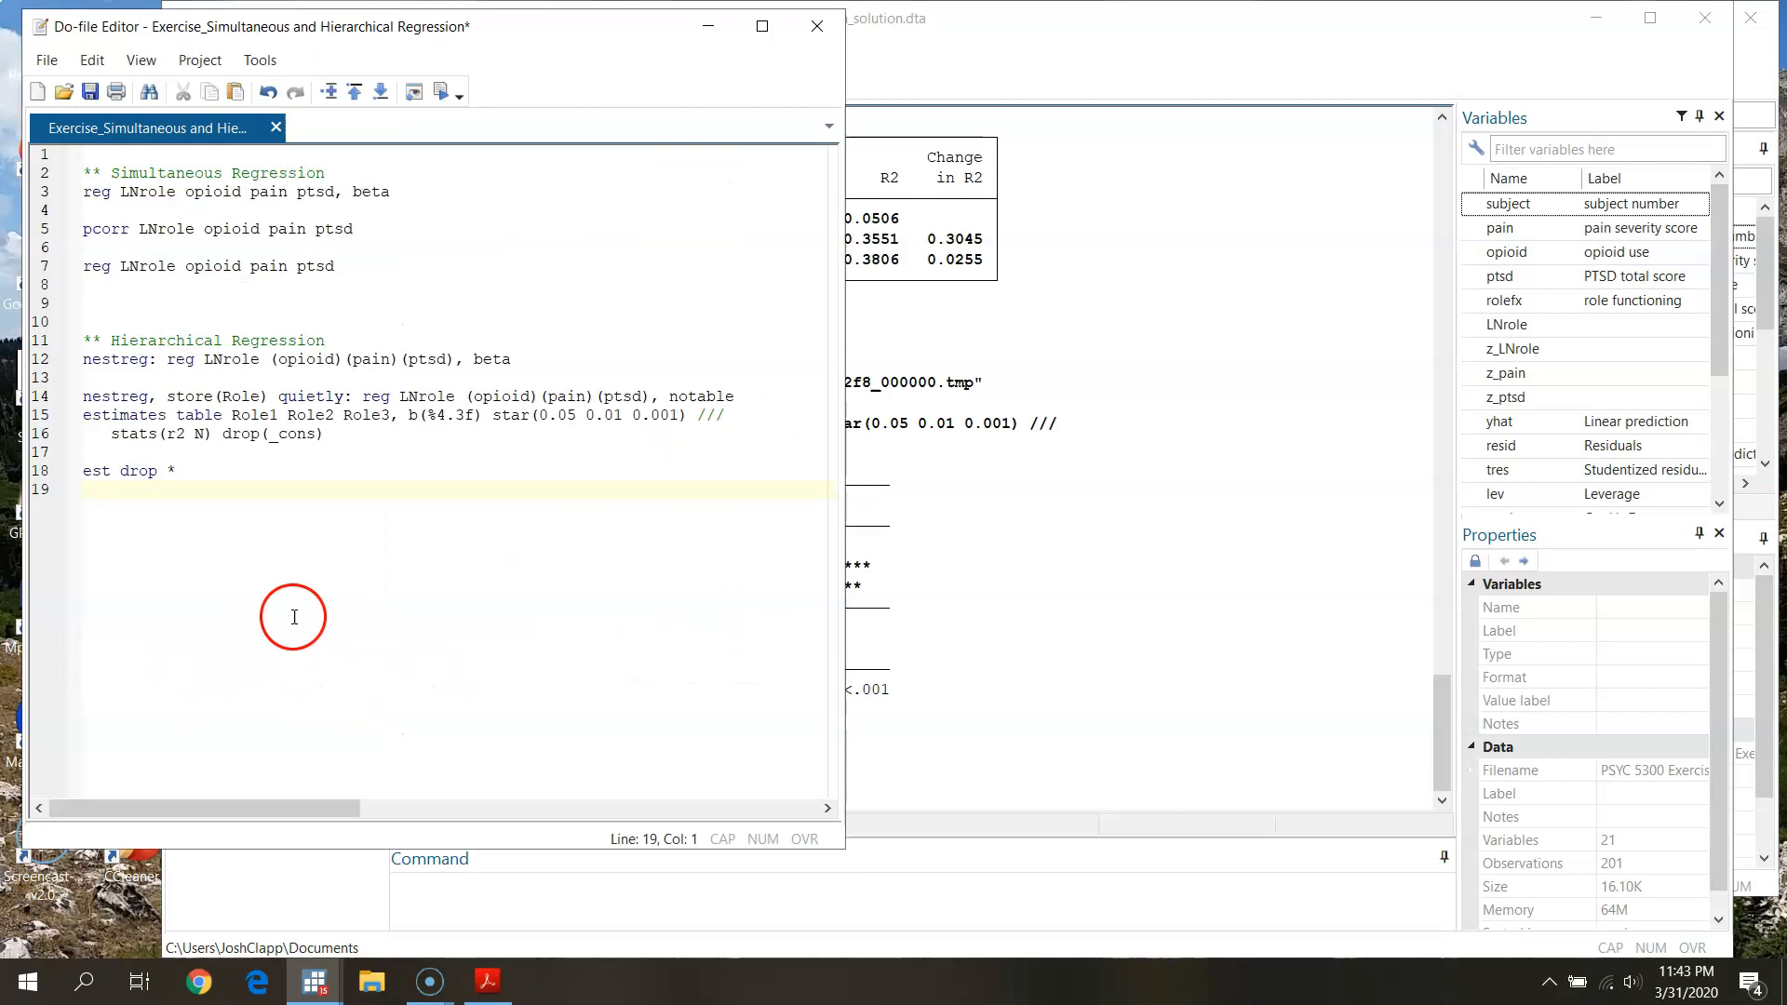
pyautogui.click(41, 399)
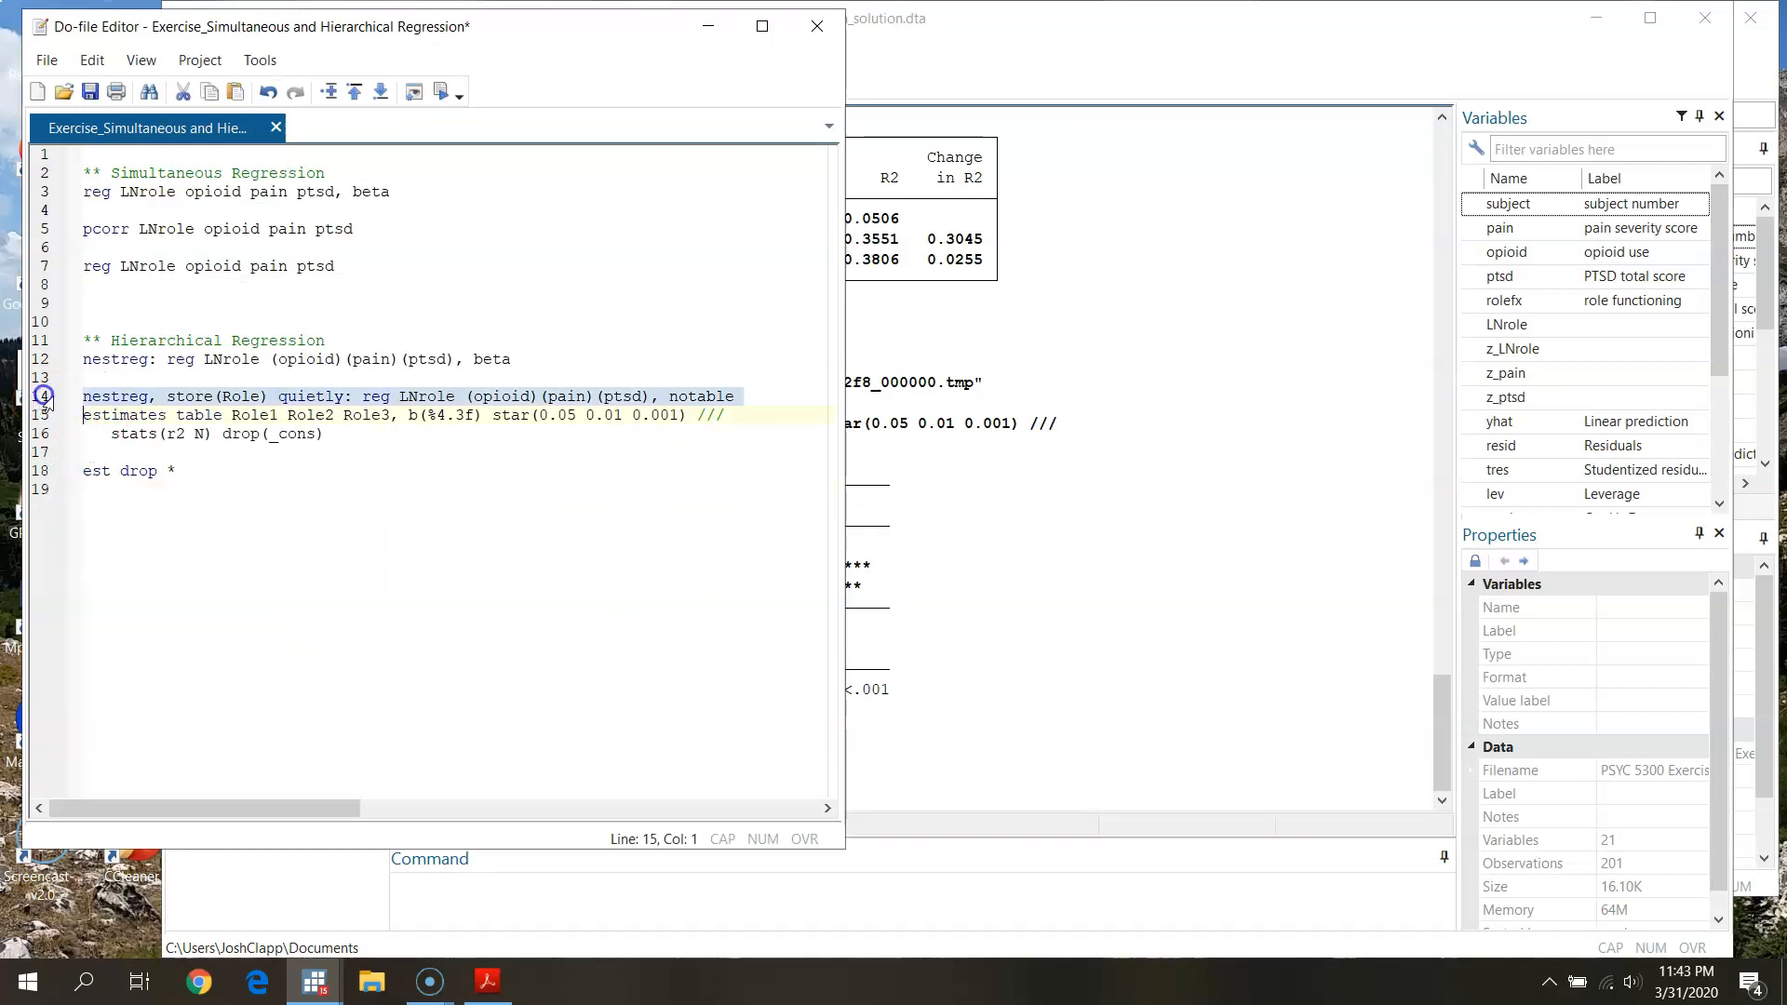
pyautogui.click(1084, 58)
pyautogui.click(105, 584)
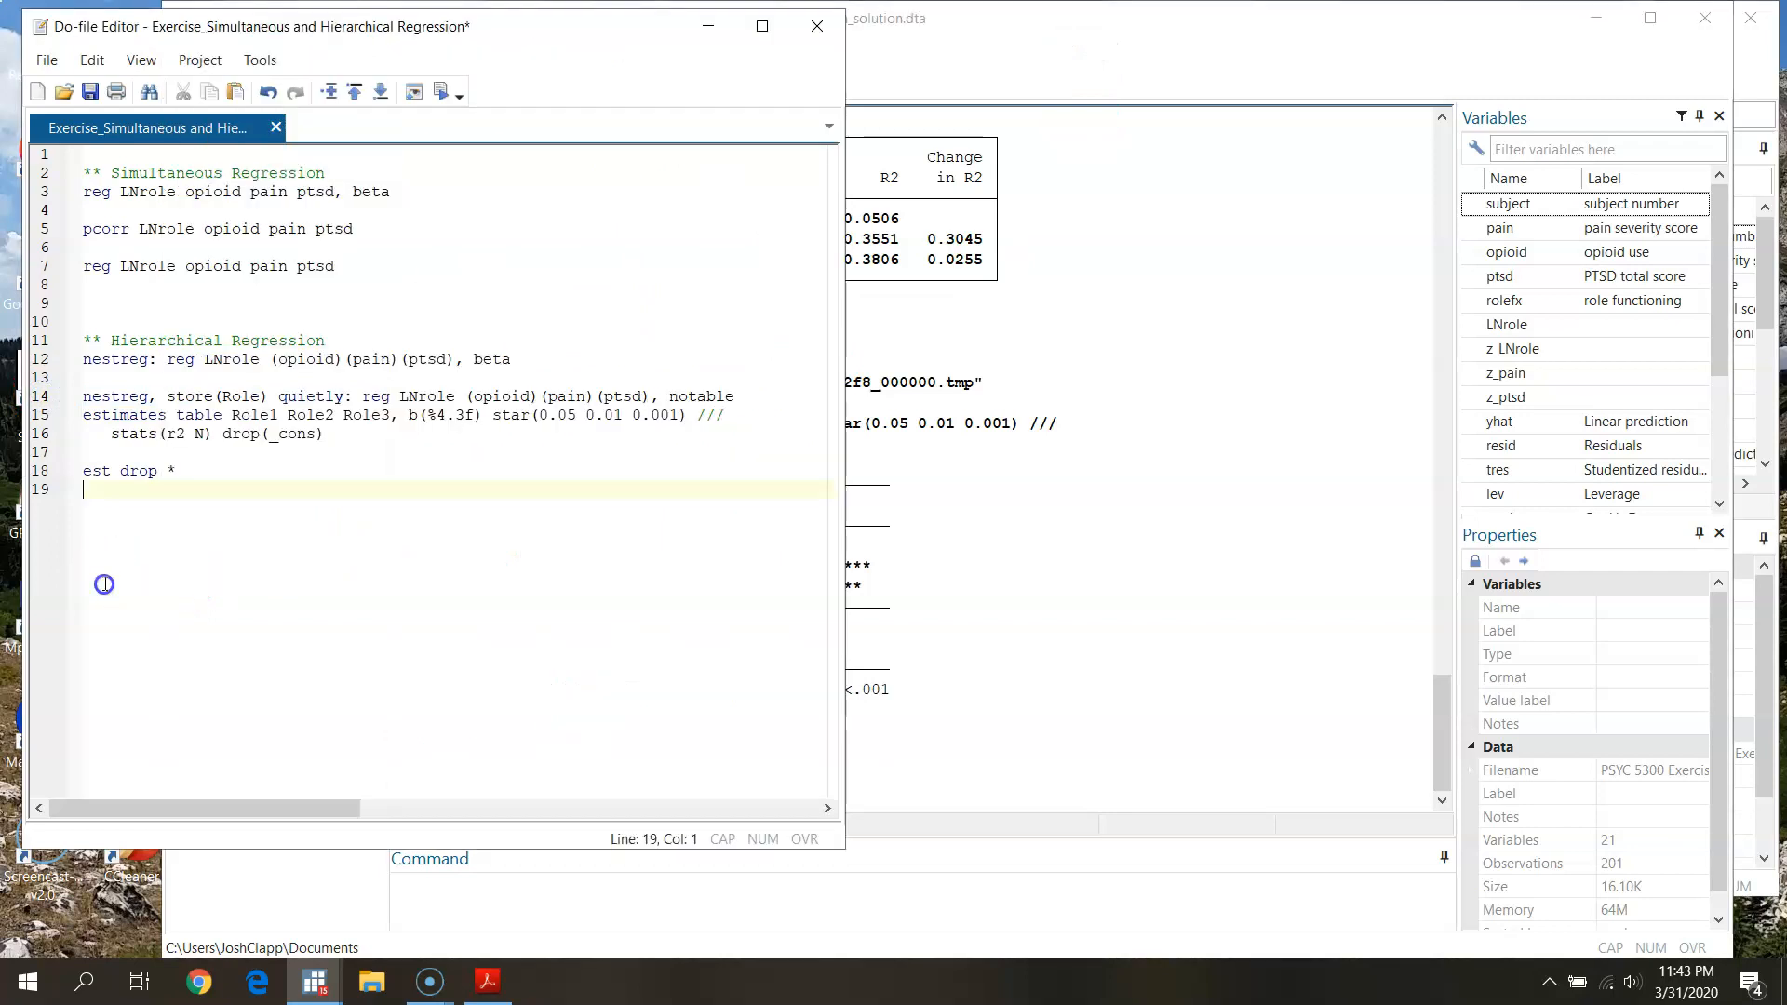
pyautogui.click(40, 397)
pyautogui.click(415, 93)
pyautogui.click(959, 35)
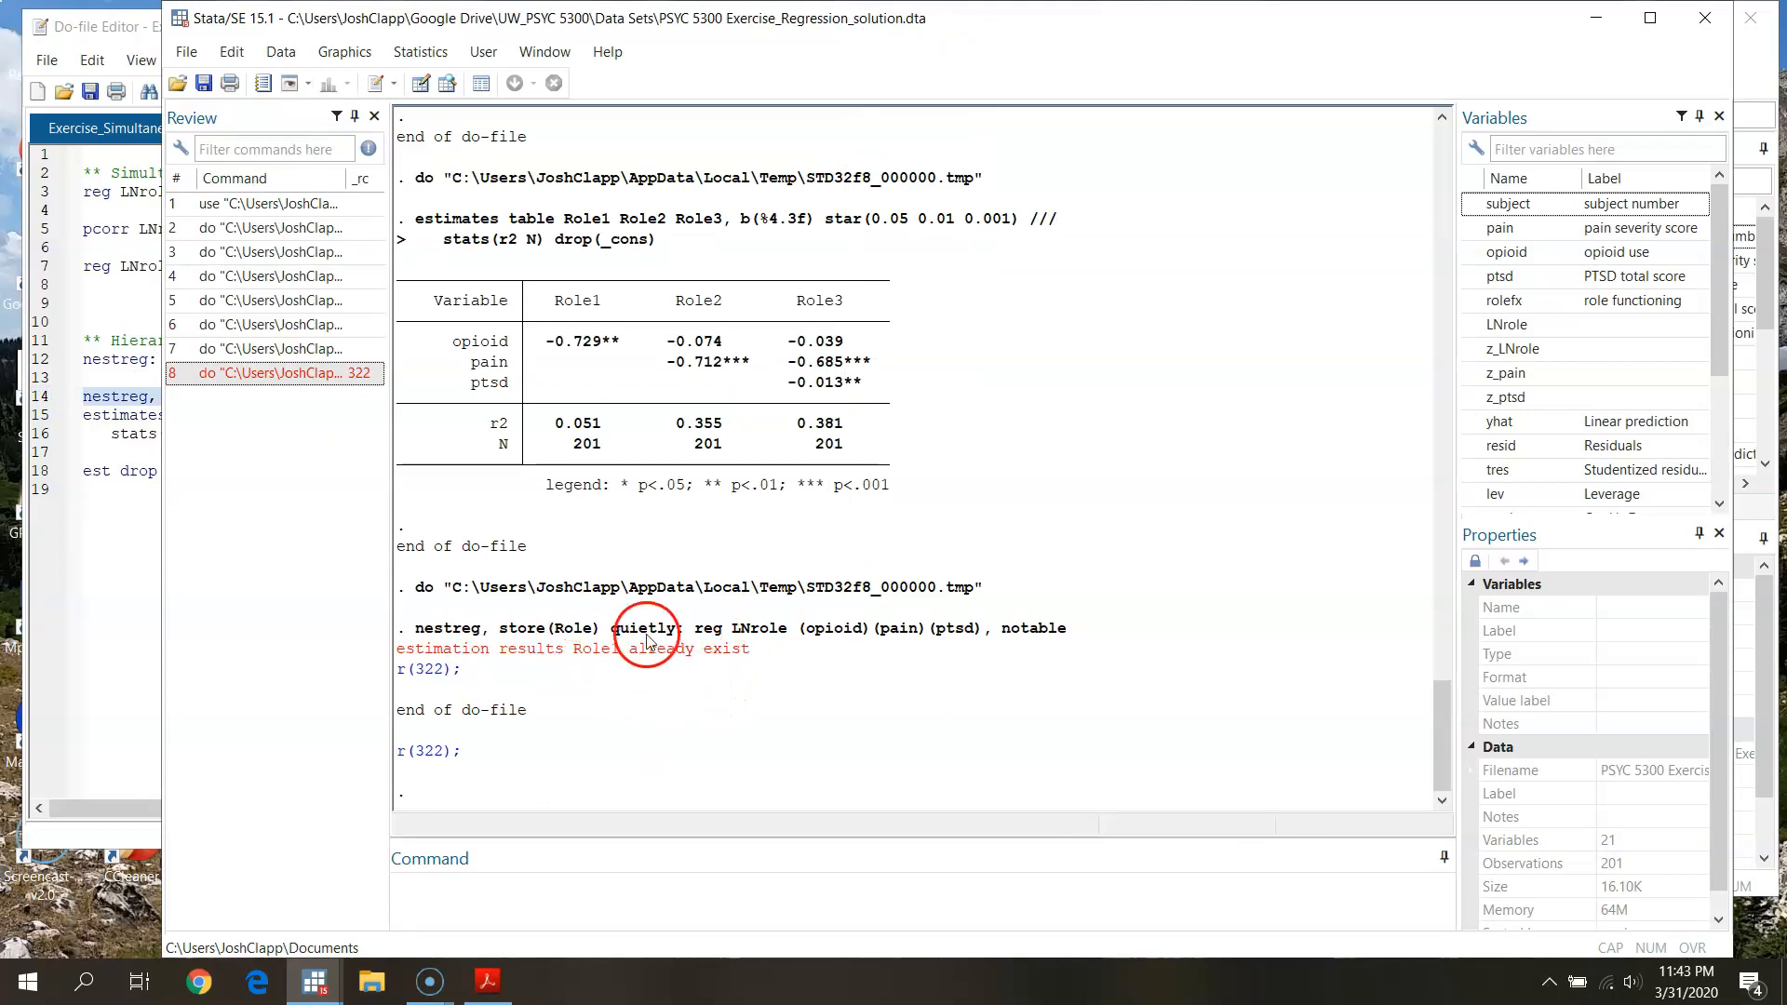
# Step: Run the do-file's est drop * line to clear all stored estimates
pyautogui.click(112, 610)
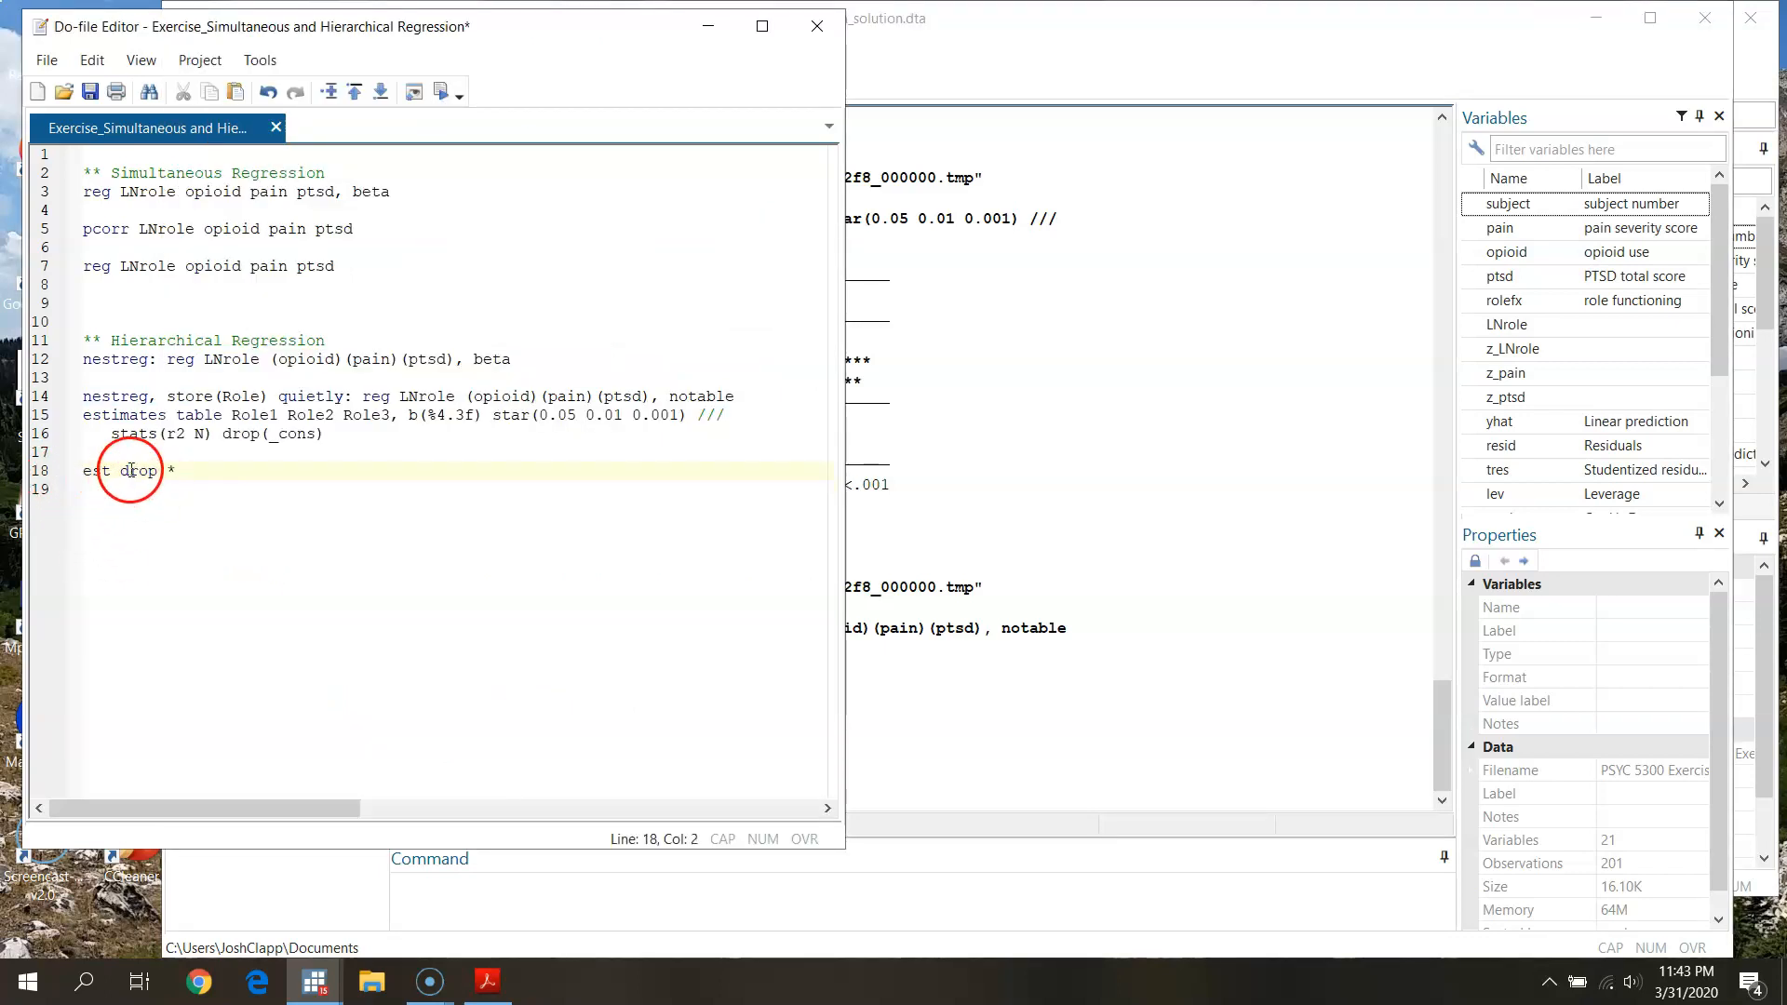
pyautogui.click(37, 470)
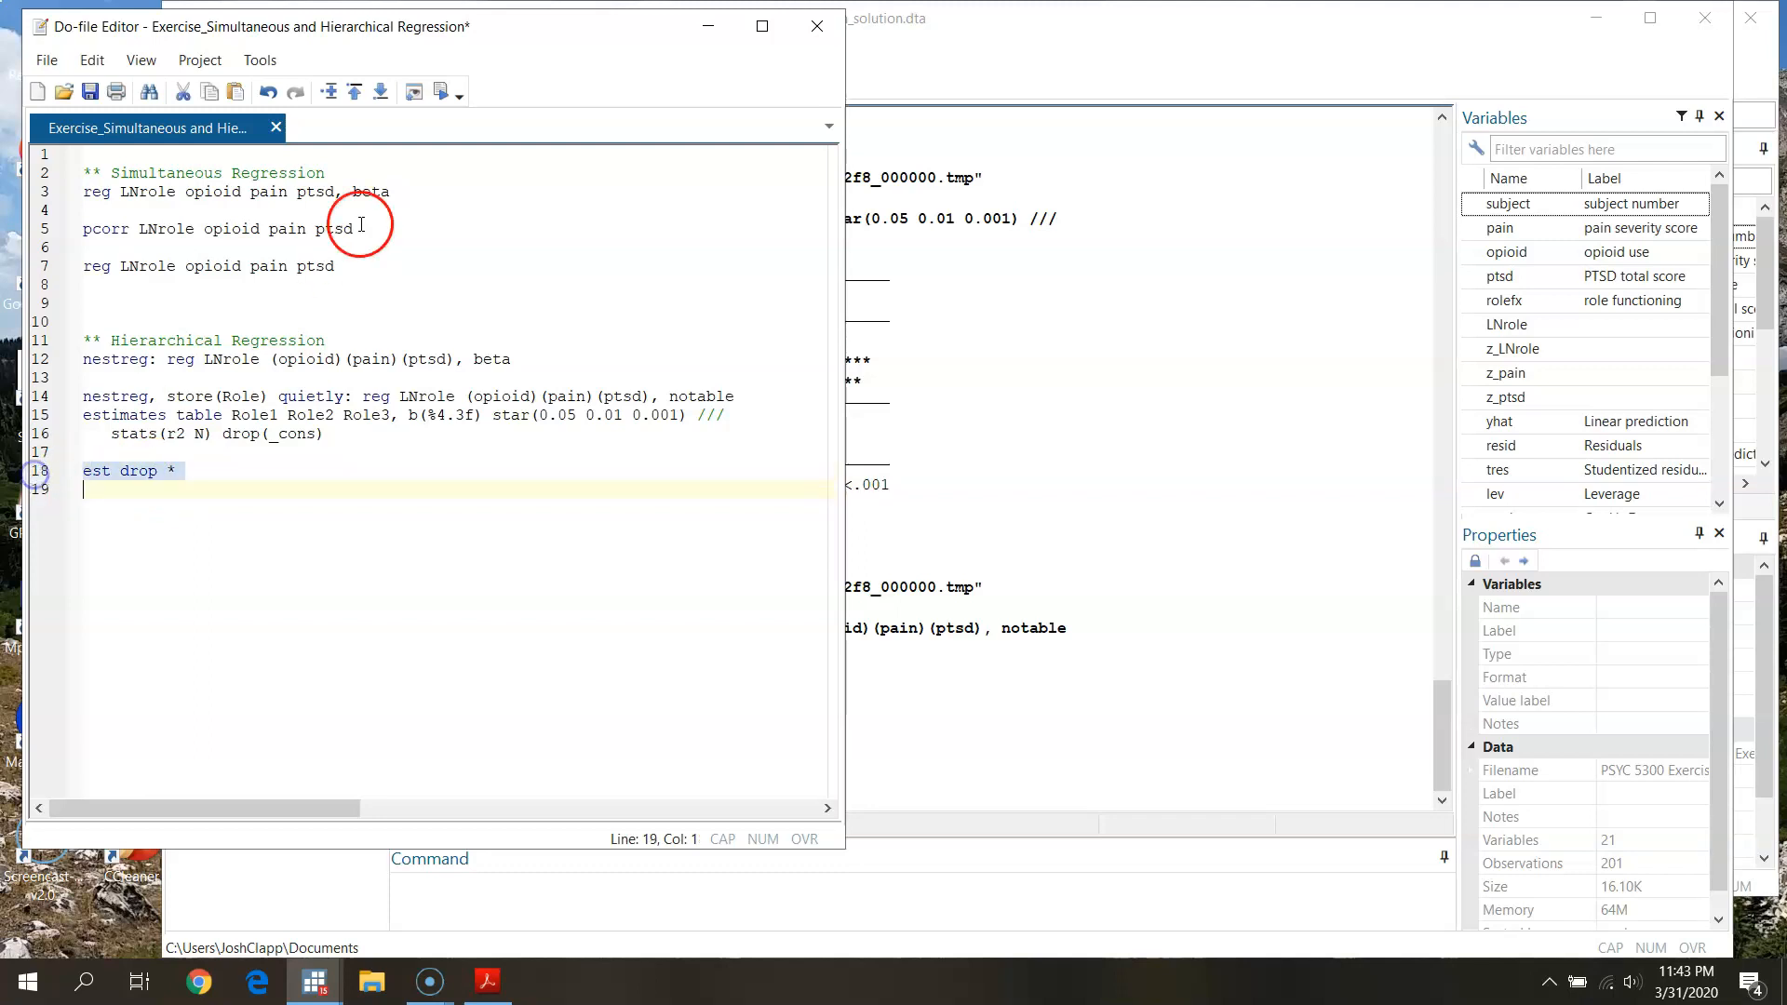
pyautogui.click(439, 91)
pyautogui.click(950, 243)
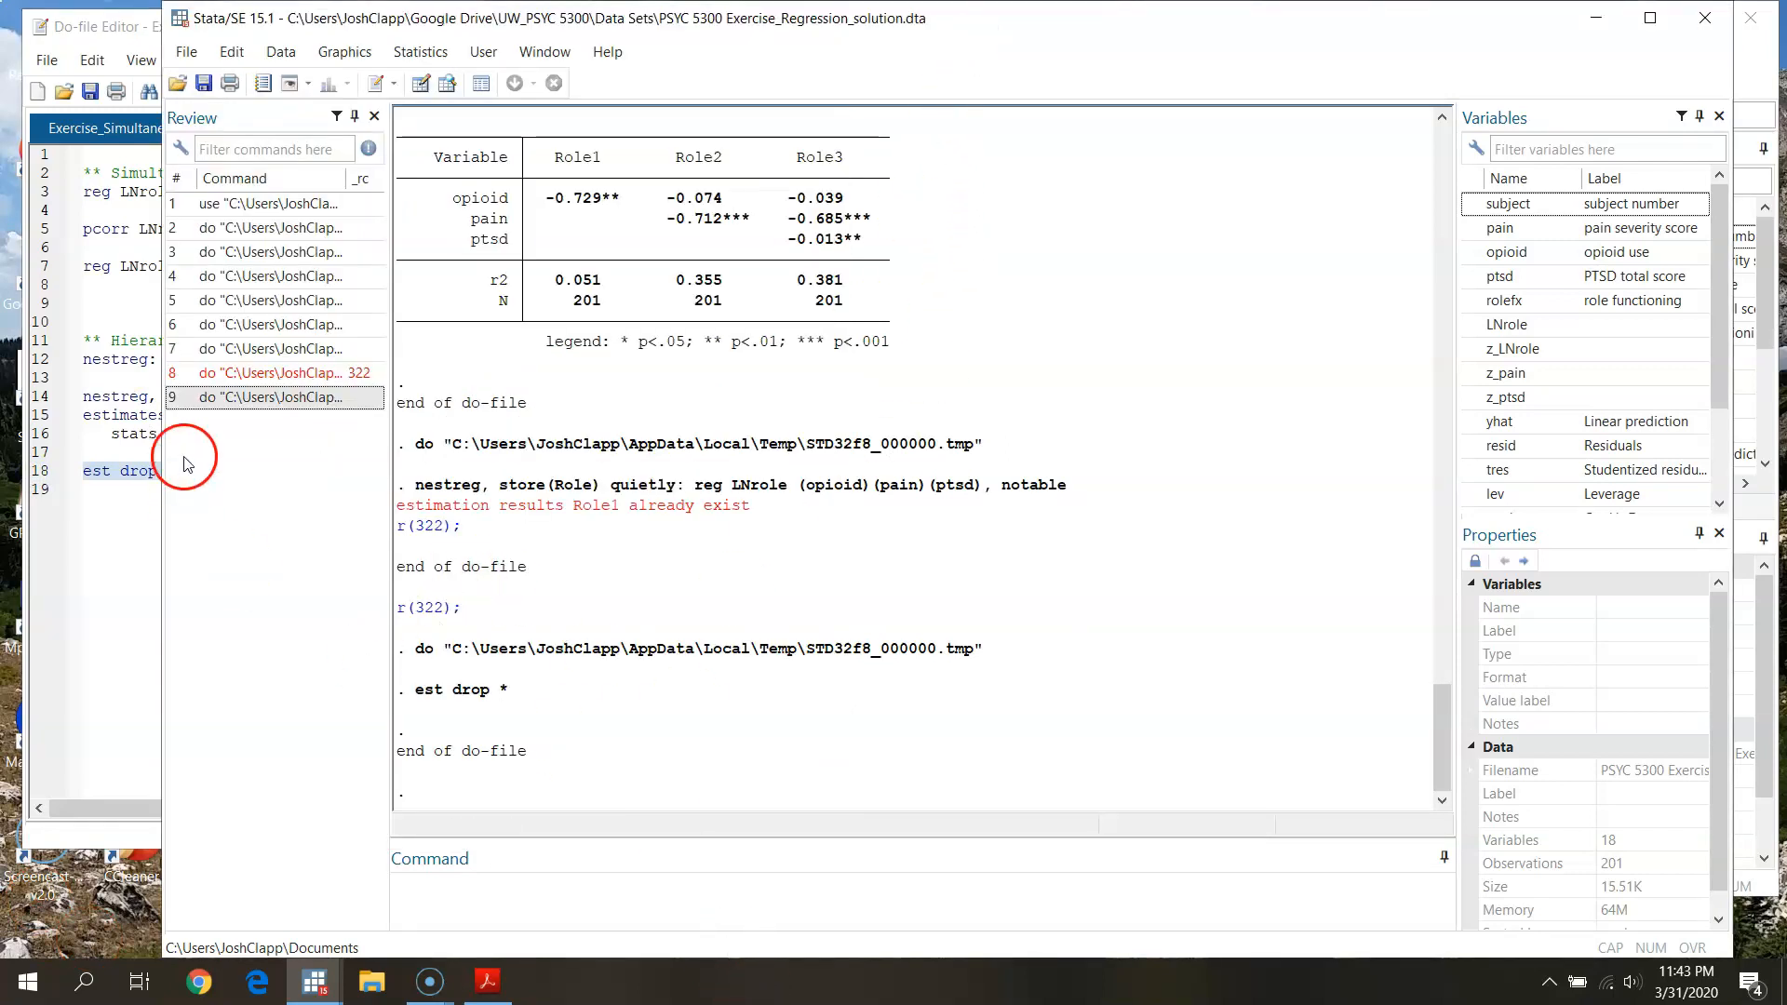
# Step: Rerun the quiet nestreg regression of LNrole on (opioid)(pain)(ptsd), storing the block models under Role, and show its output
pyautogui.click(100, 610)
pyautogui.click(42, 396)
pyautogui.click(441, 90)
pyautogui.click(1059, 71)
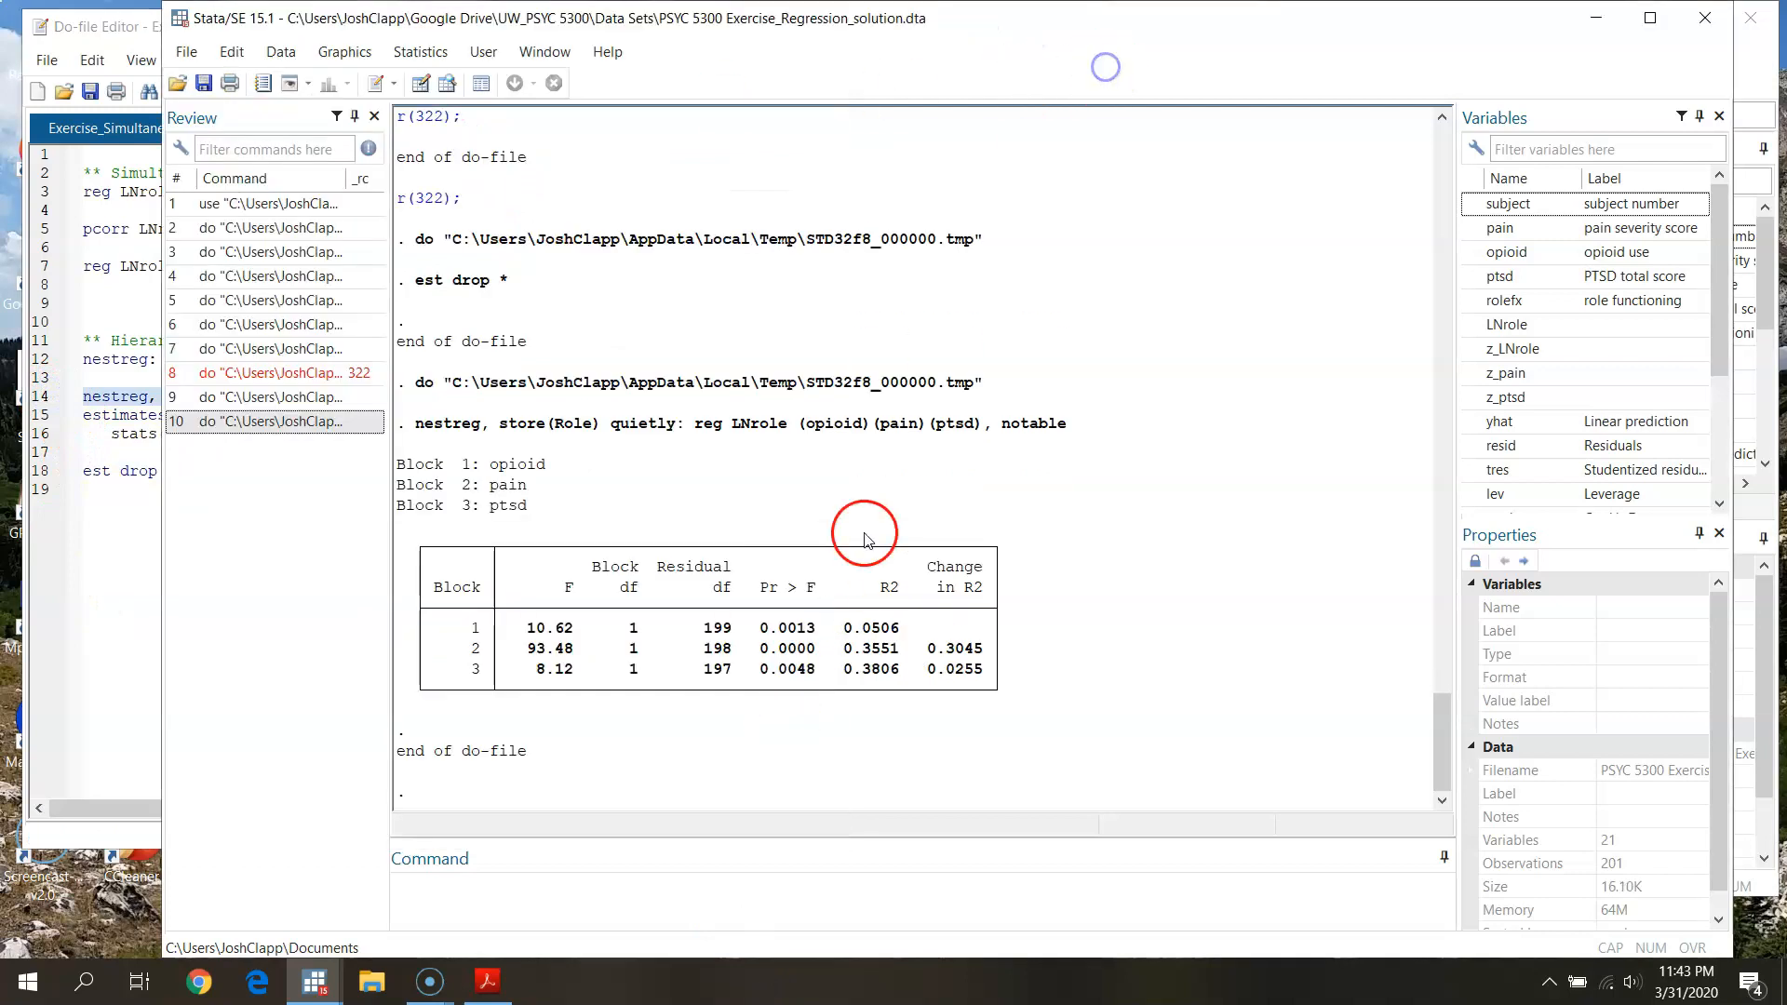
# Step: Rerun the two-line estimates table command for Role1, Role2 and Role3 and bring the resulting table into view
pyautogui.moveTo(42, 416); pyautogui.dragTo(42, 437)
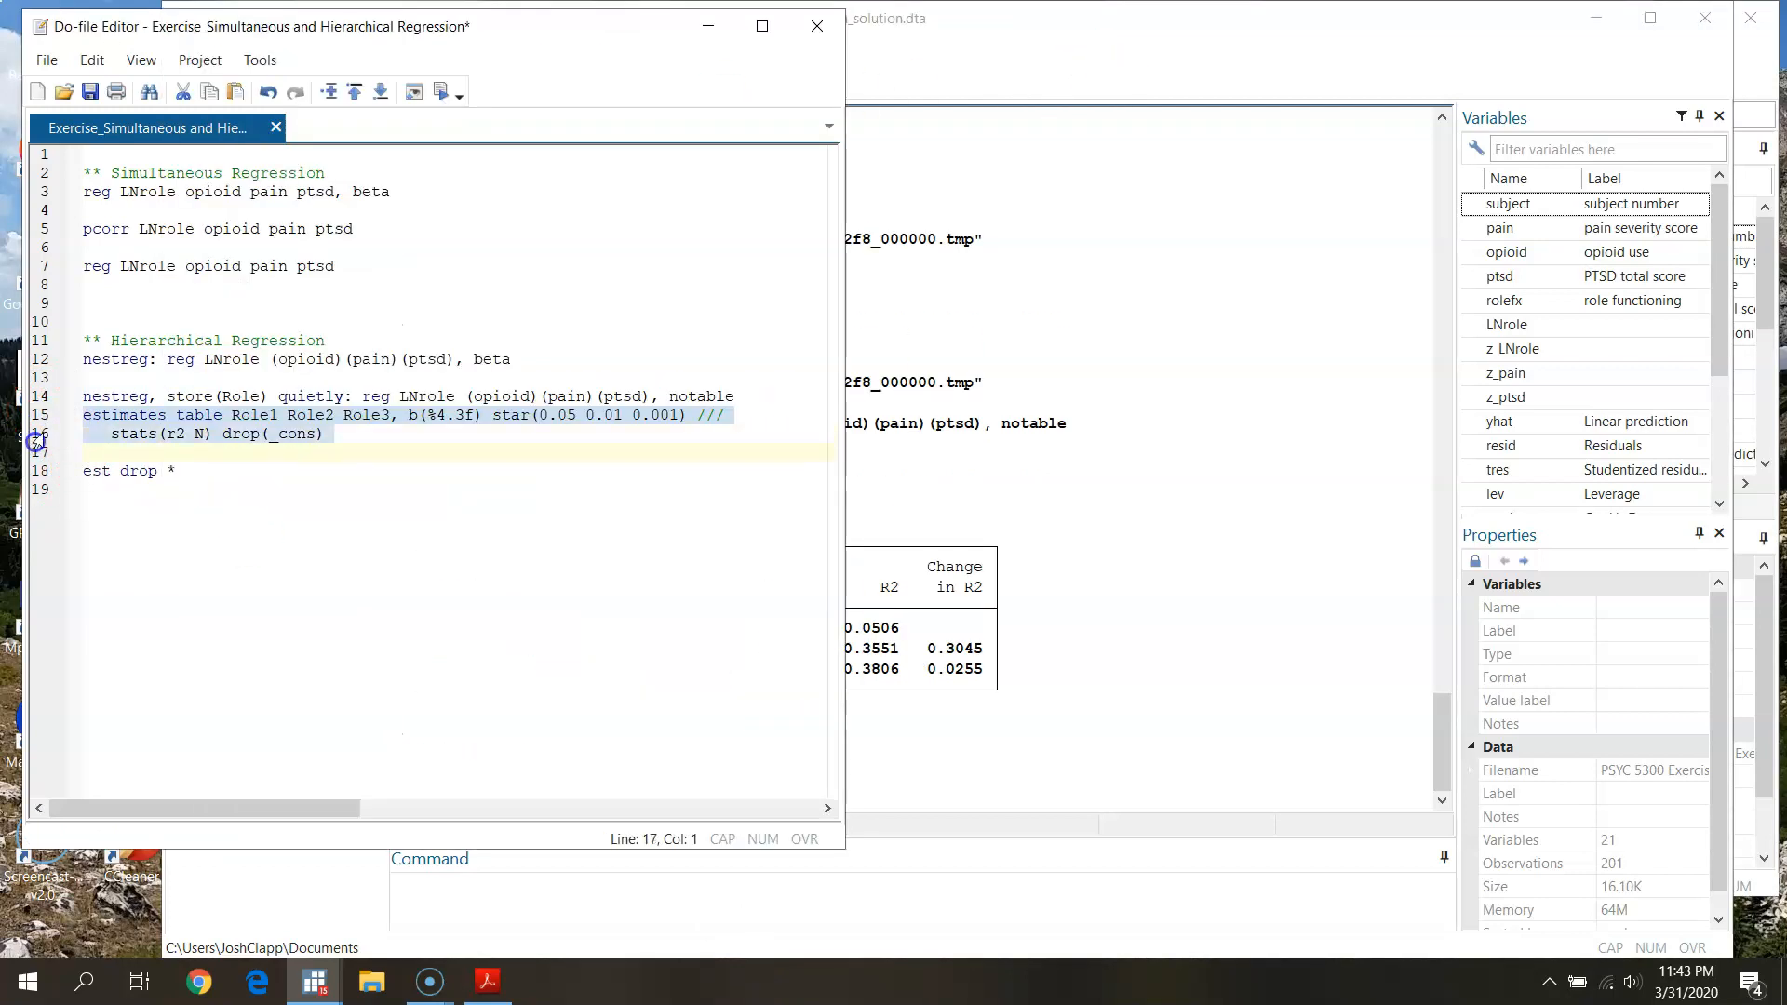
pyautogui.click(444, 90)
pyautogui.click(1150, 28)
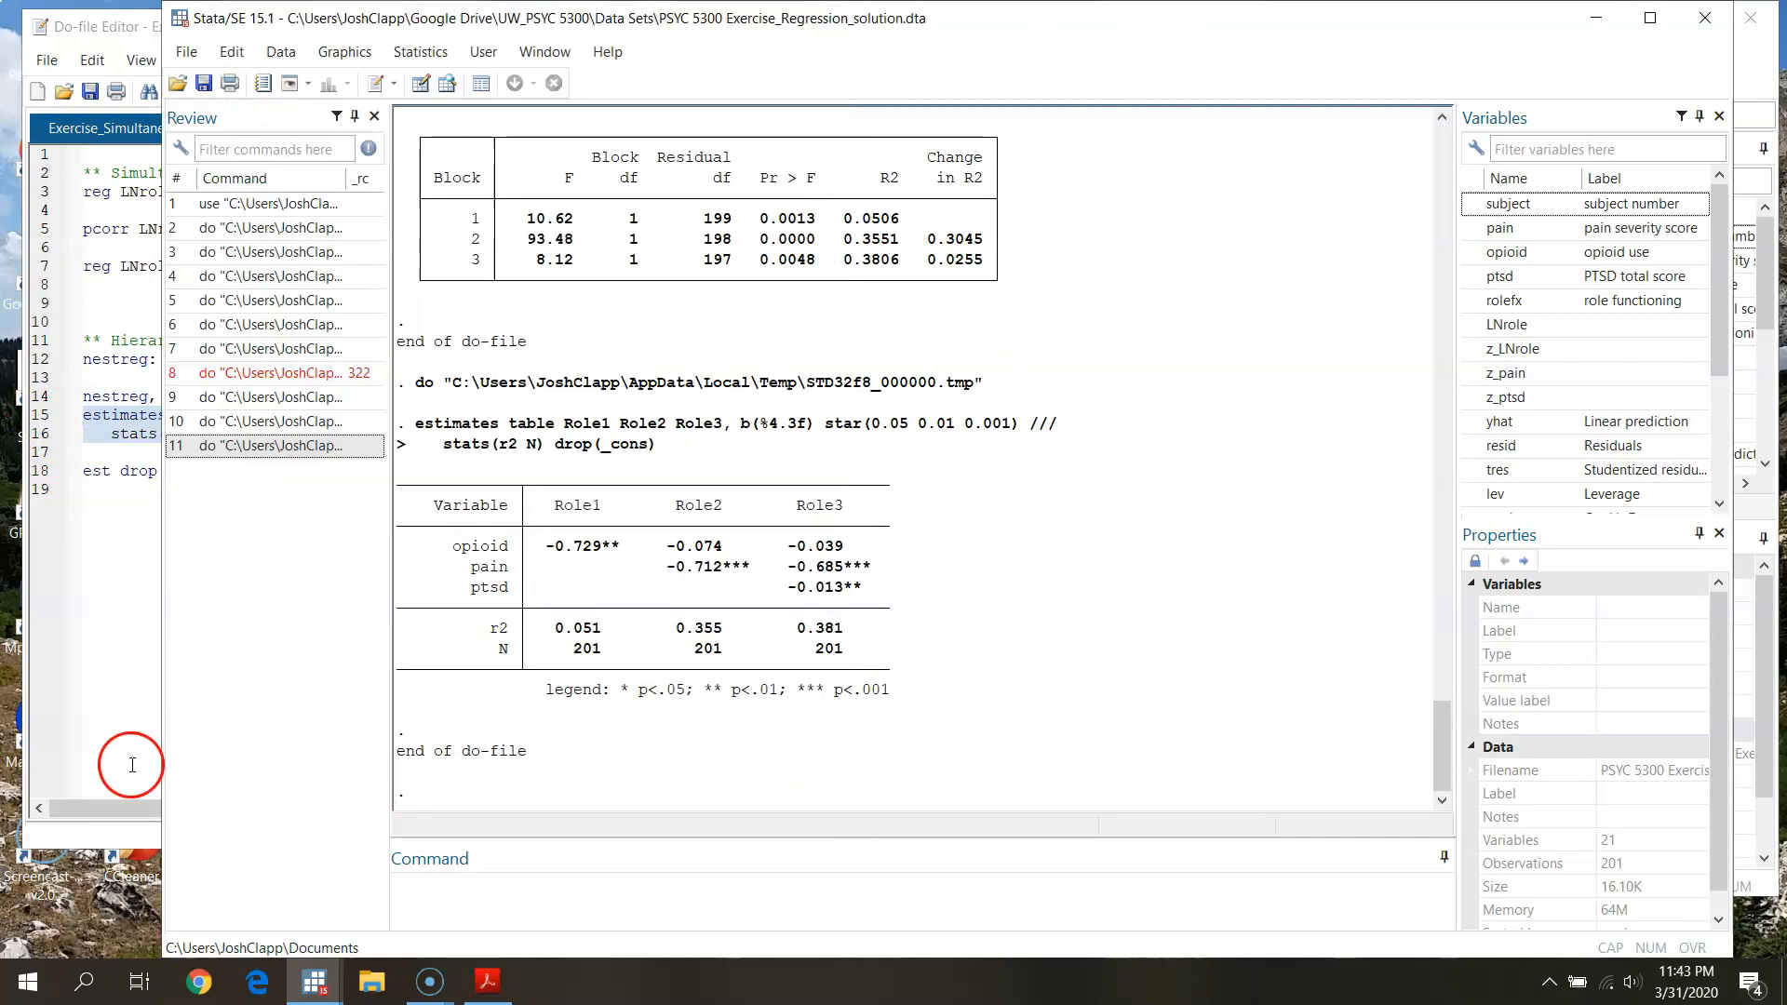
pyautogui.click(133, 765)
pyautogui.click(1179, 61)
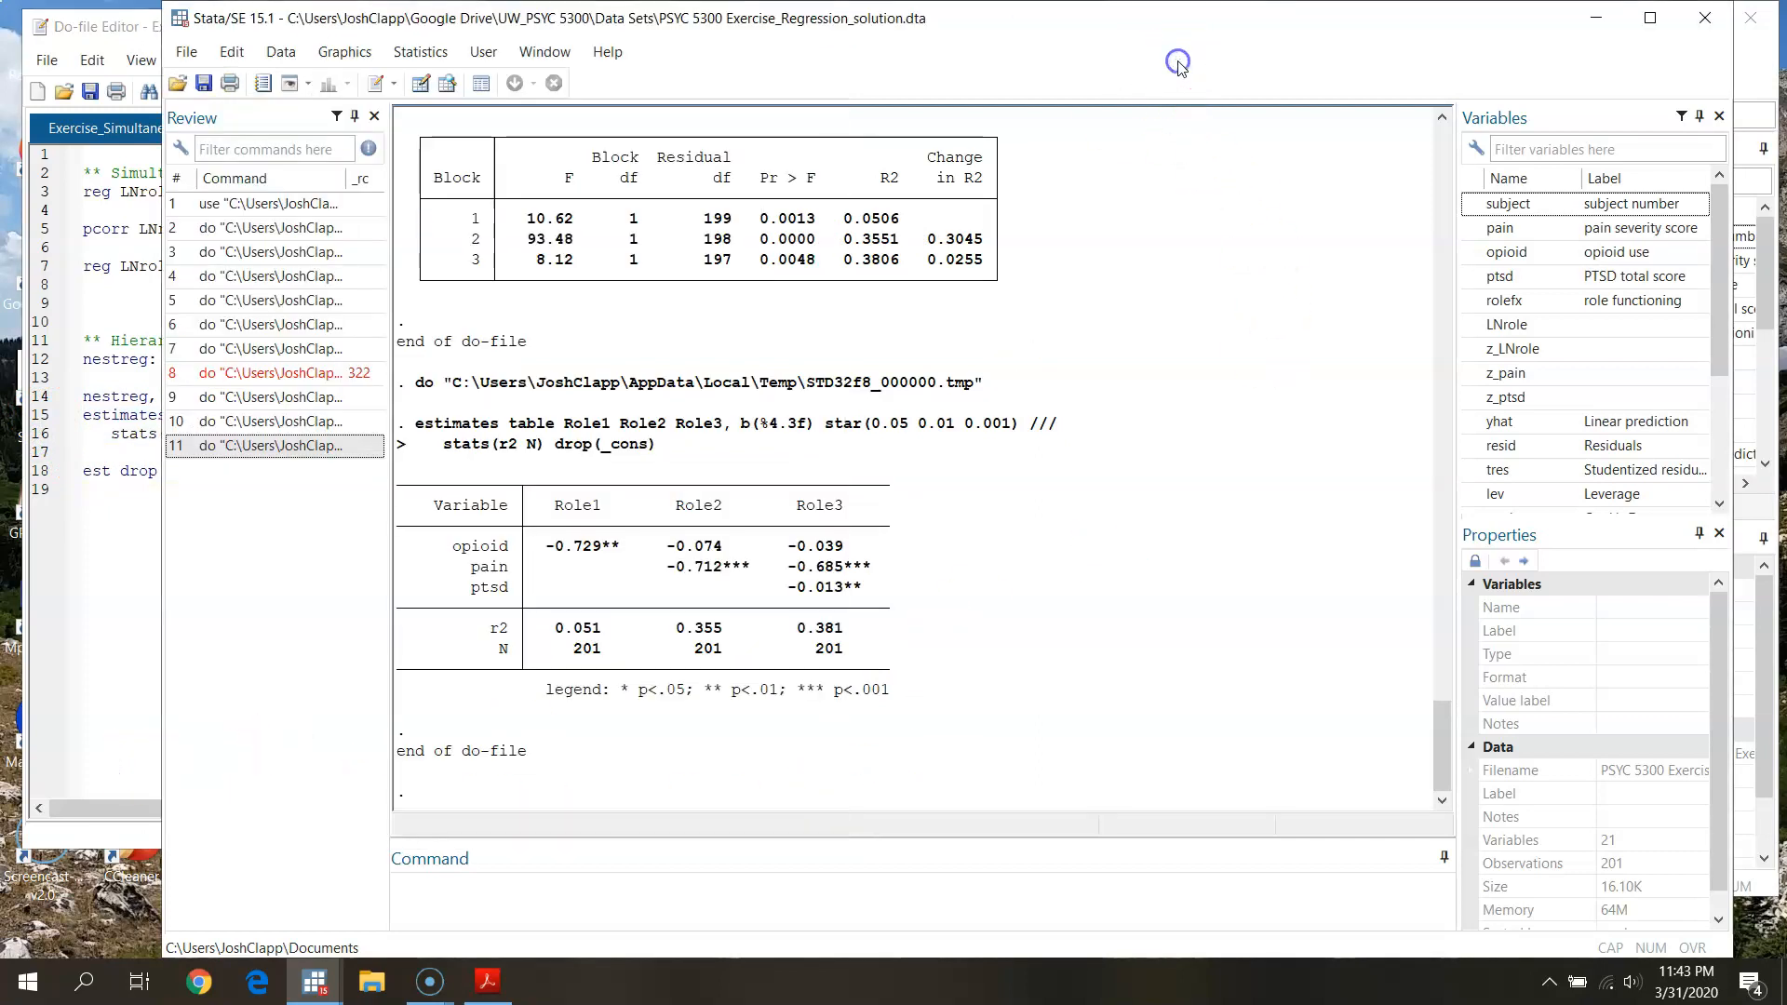
pyautogui.moveTo(1441, 740)
pyautogui.mouseDown()
pyautogui.moveTo(1432, 592)
pyautogui.moveTo(1439, 759)
pyautogui.mouseUp()
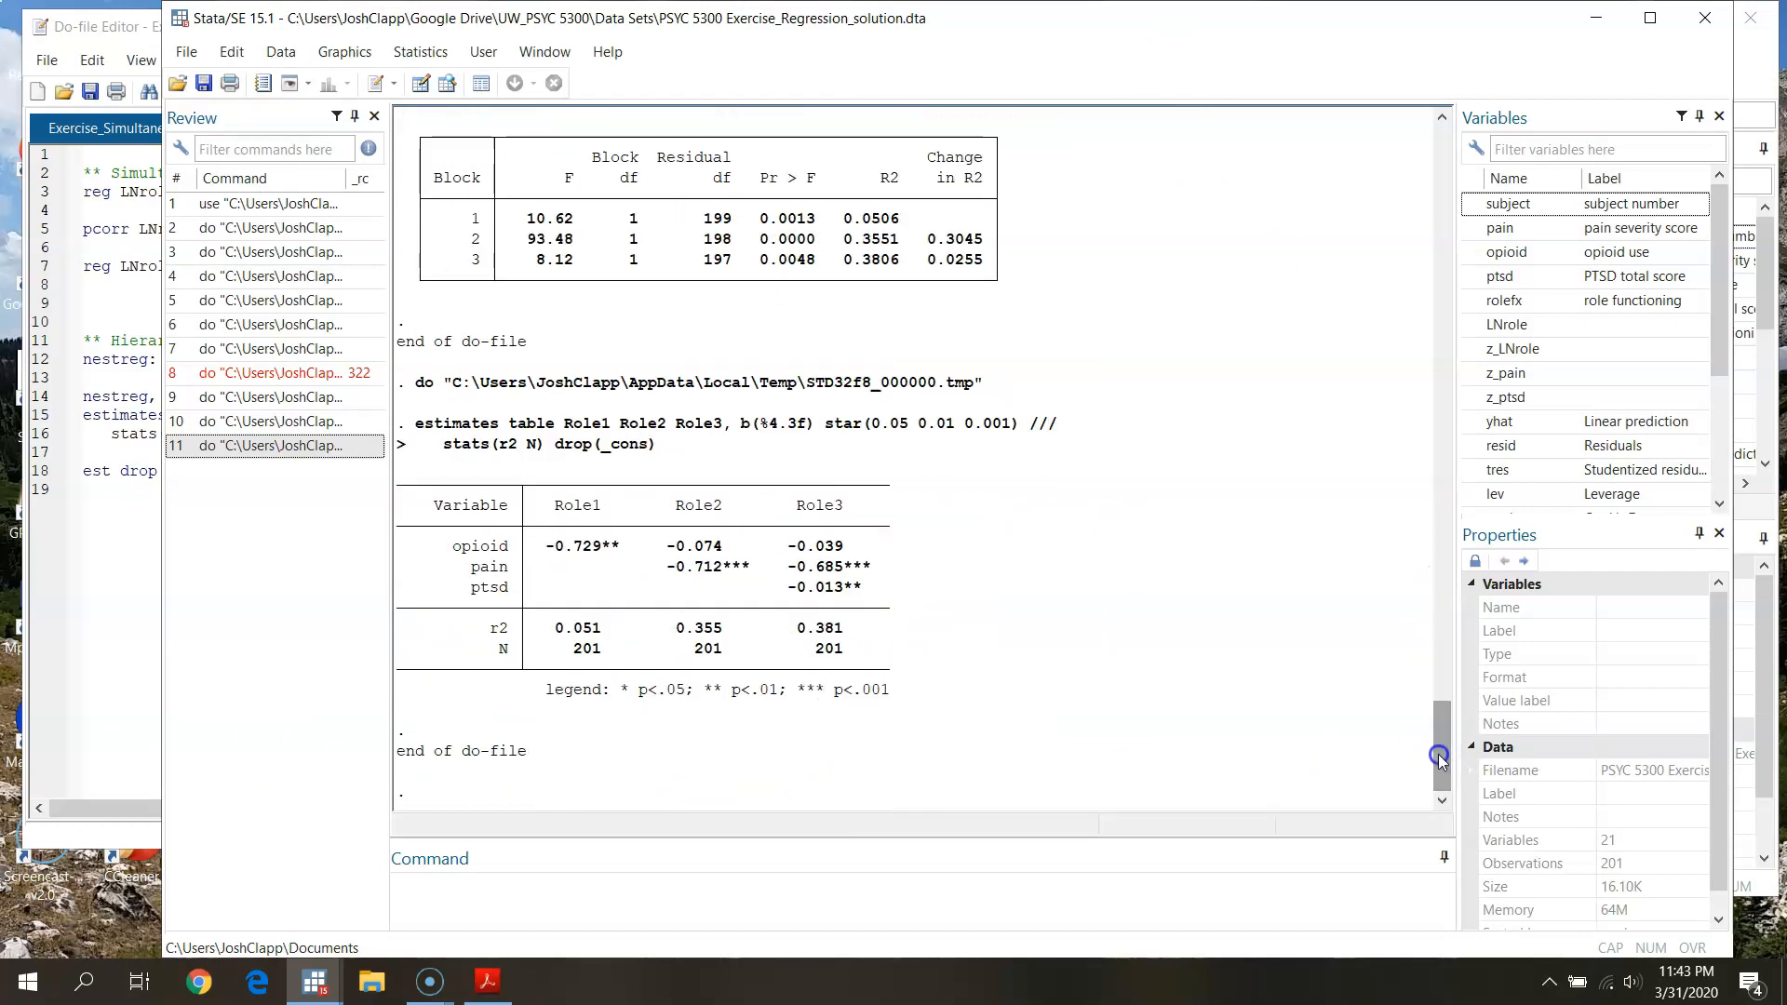